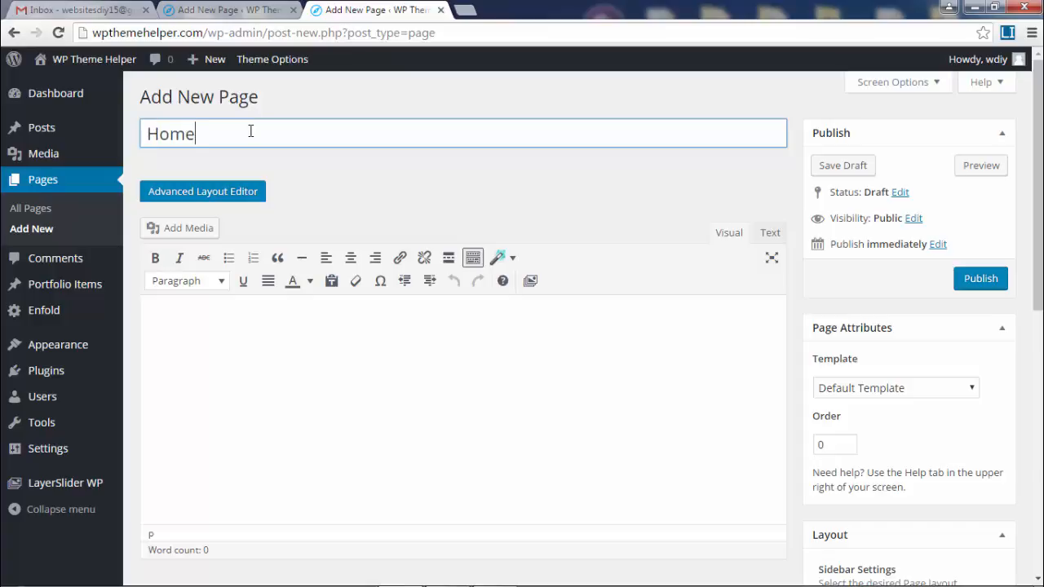
- Title the new page 'Home' and publish it
left_click(598, 210)
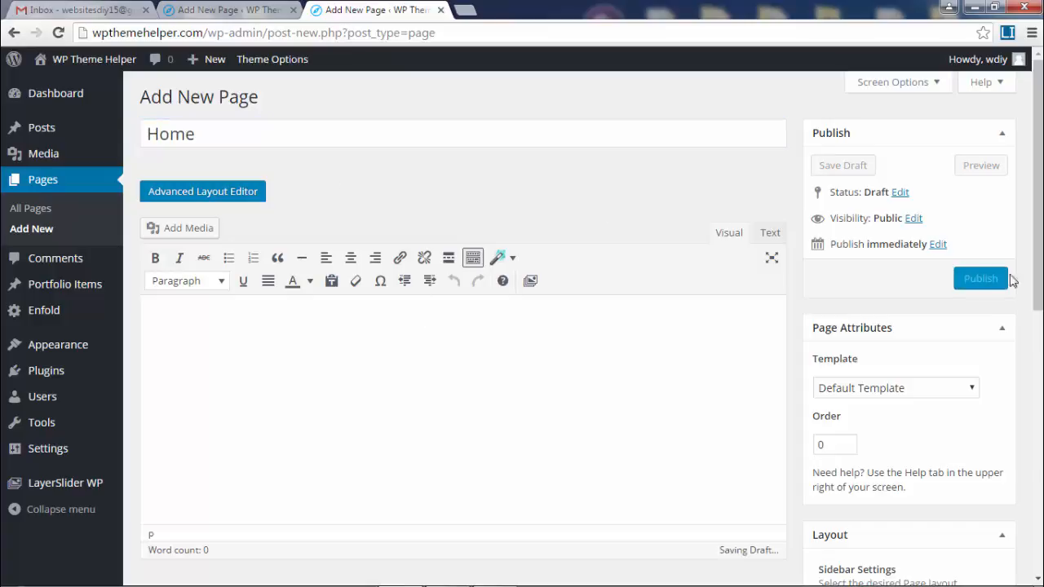
left_click(979, 283)
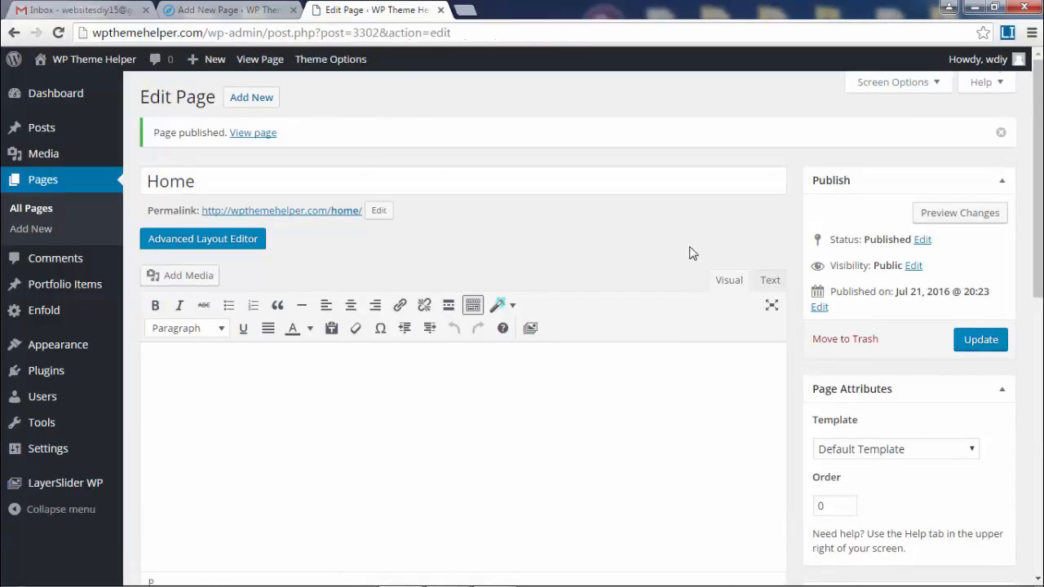
- Load the 'Transparent Header - Homepage' template in the Advanced Layout Editor and update the page
scroll(690, 253, "down", 1)
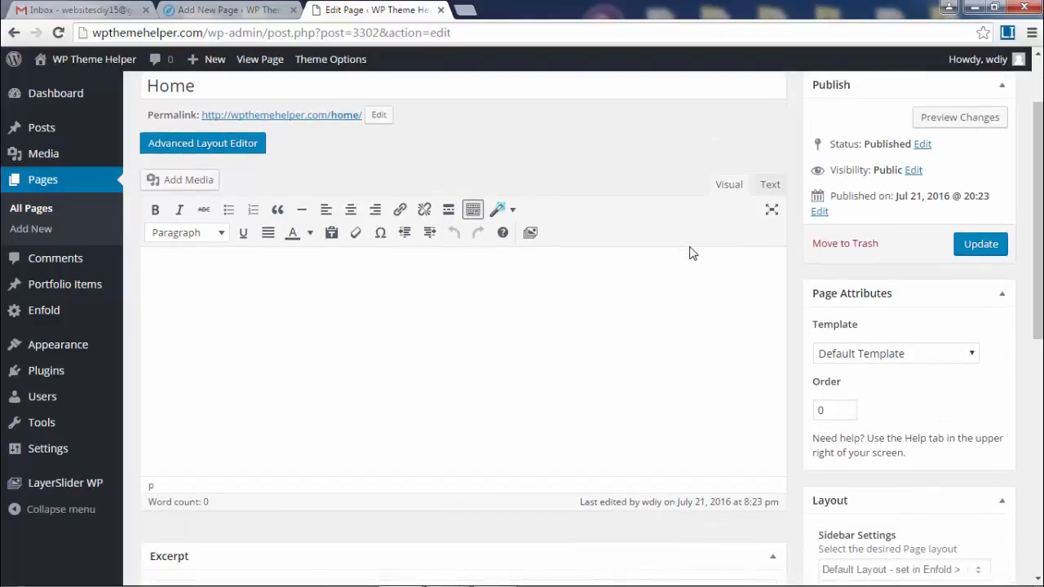
left_click(205, 148)
scroll(683, 221, "down", 2)
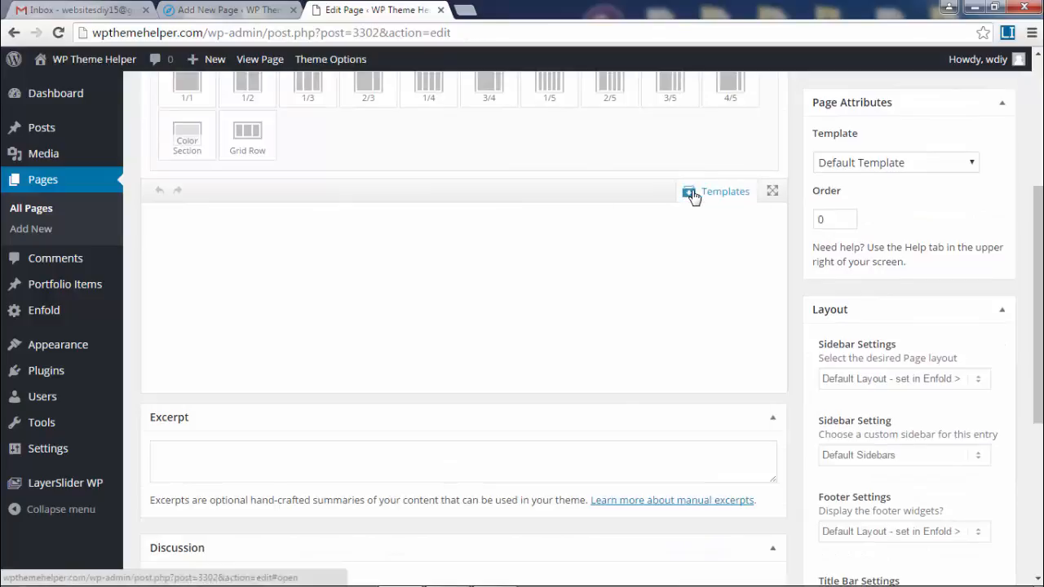
left_click(689, 194)
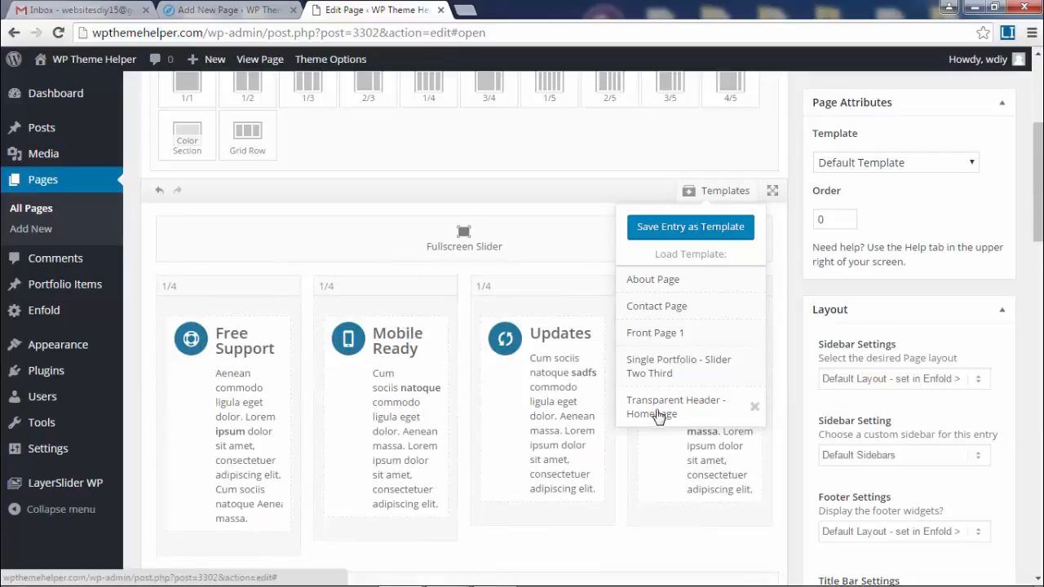
scroll(1041, 184, "up", 2)
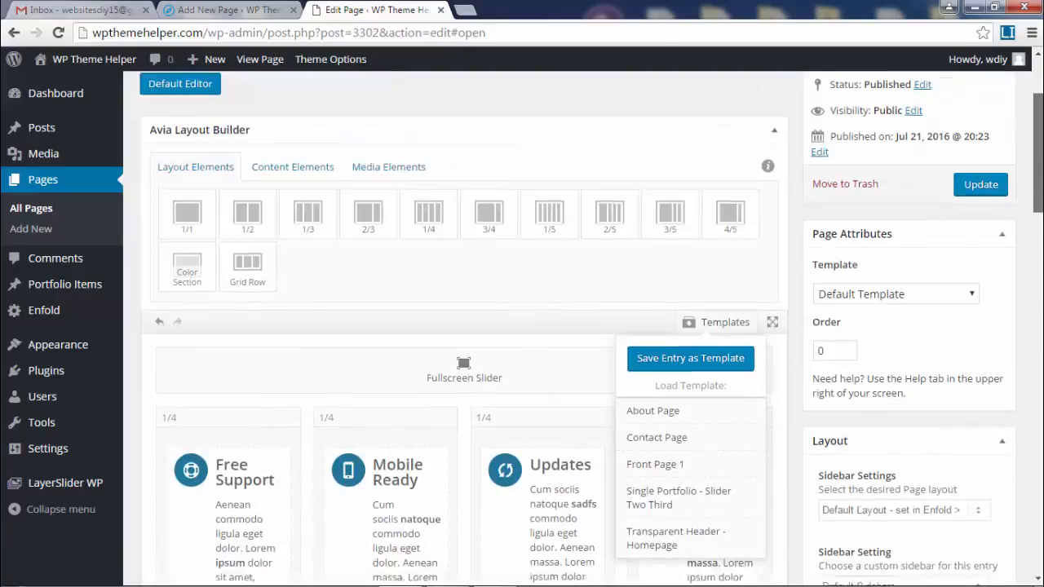
left_click(981, 211)
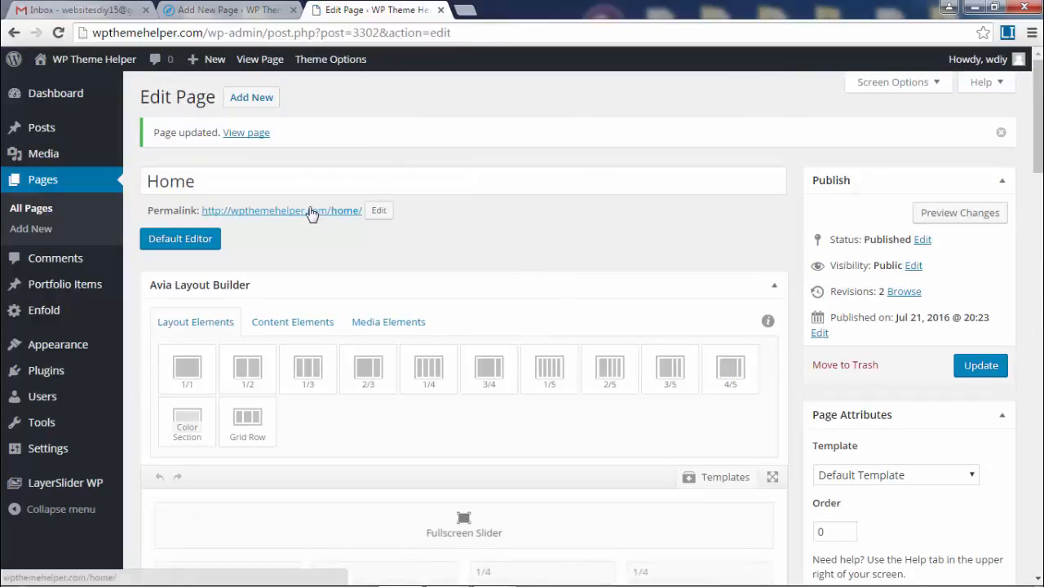
- Open the Home permalink in a new tab, look over its slider layout, and return to editing
right_click(312, 212)
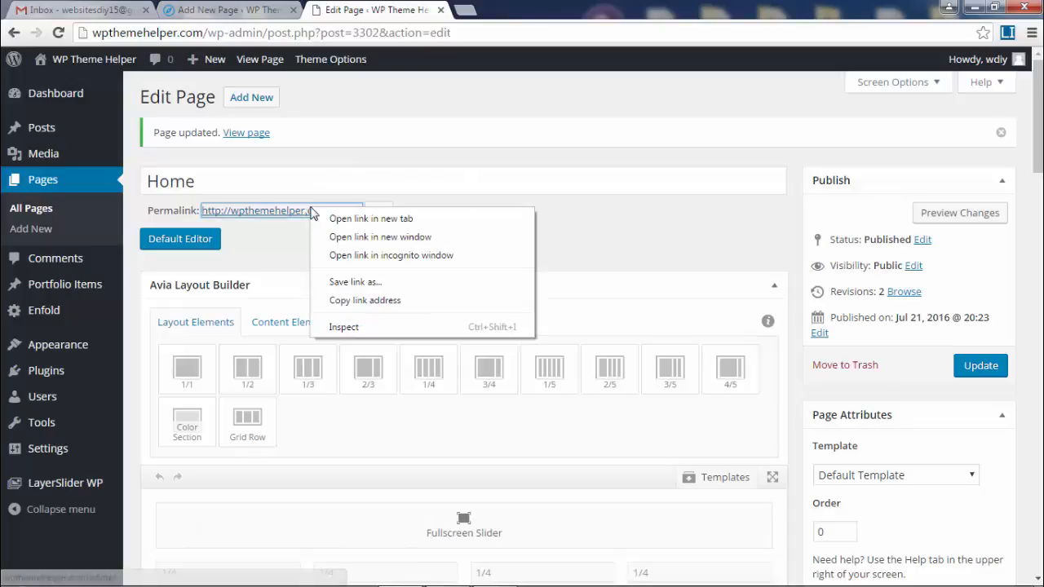
left_click(373, 155)
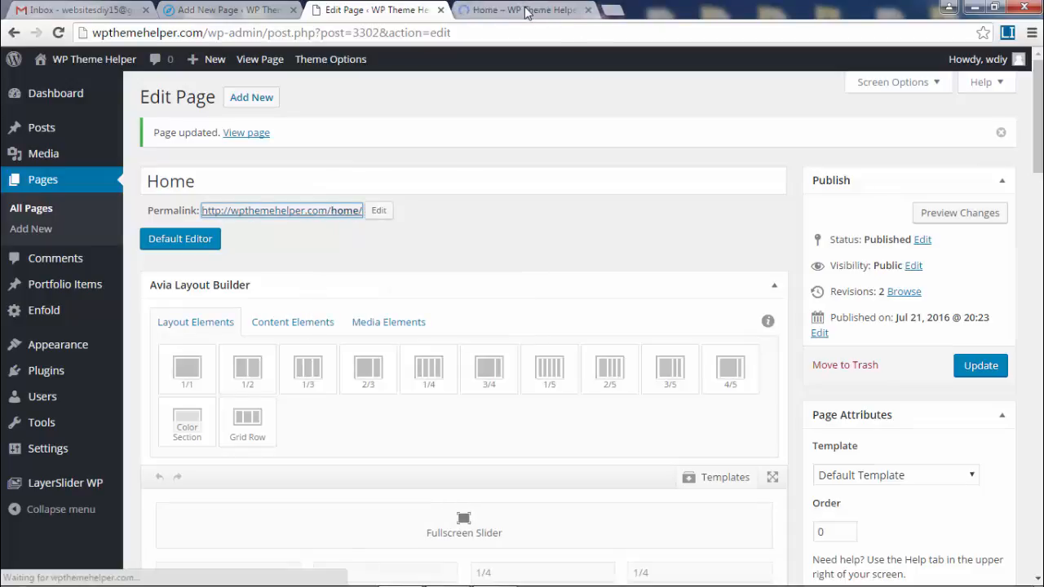
left_click(526, 10)
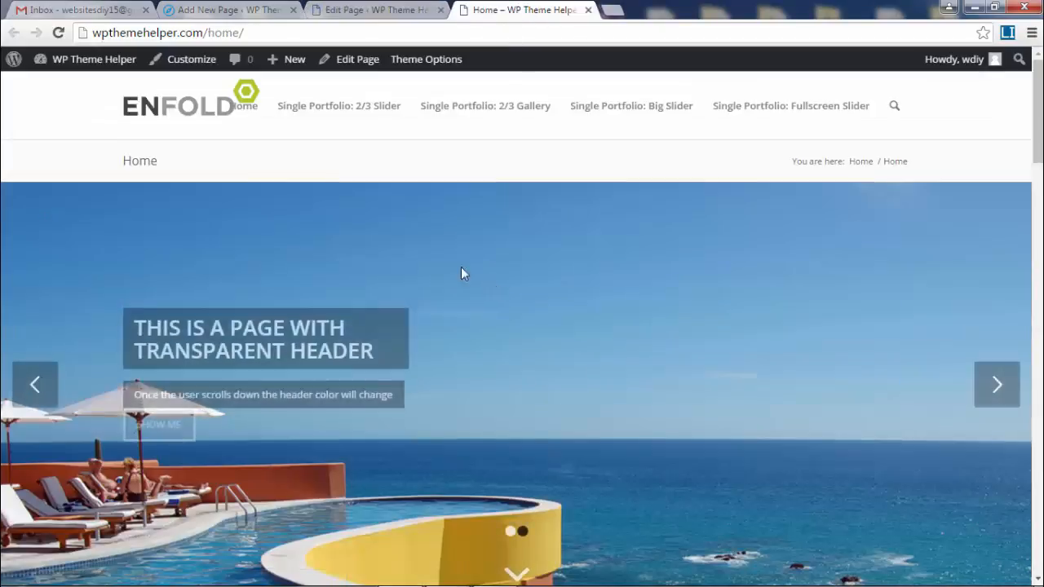
scroll(1037, 134, "down", 2)
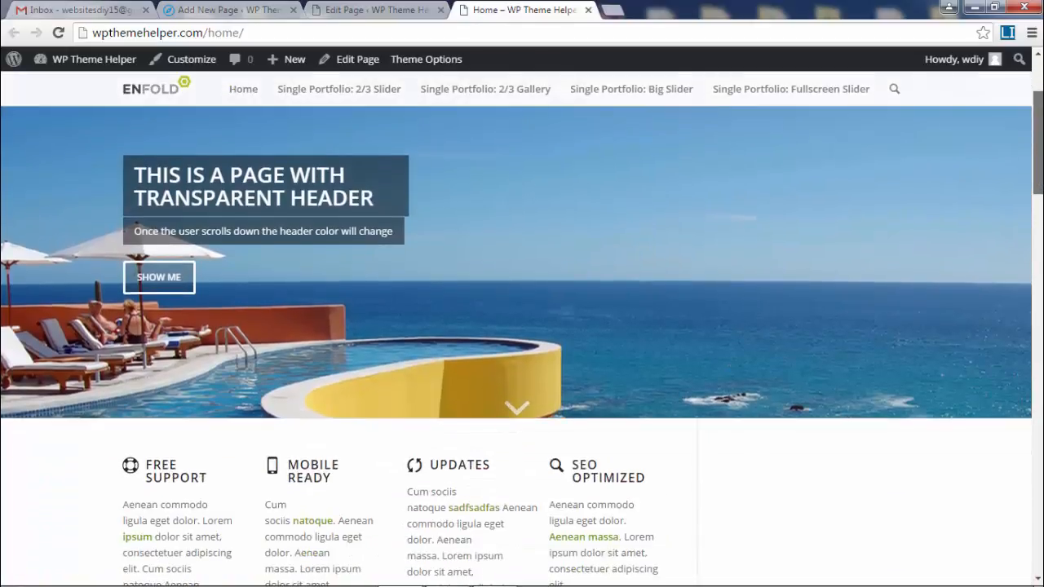
scroll(944, 151, "down", 3)
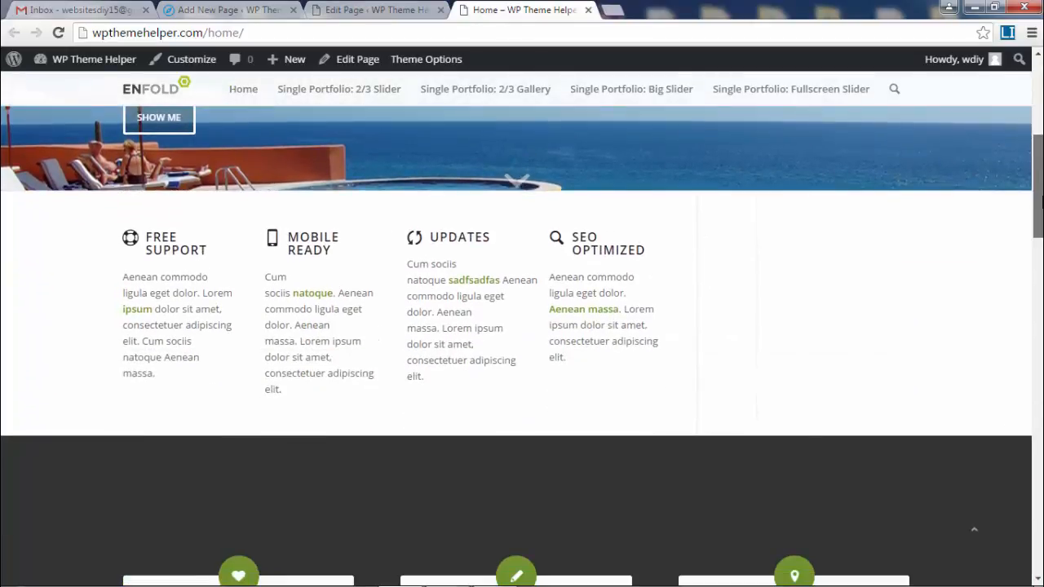
left_click_drag(1040, 203, 1039, 75)
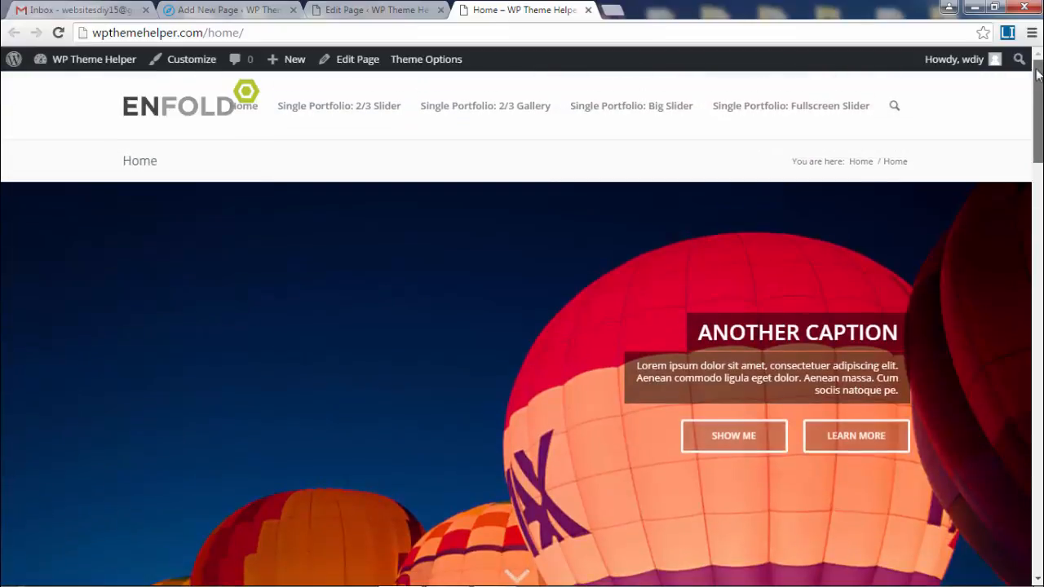
left_click(373, 8)
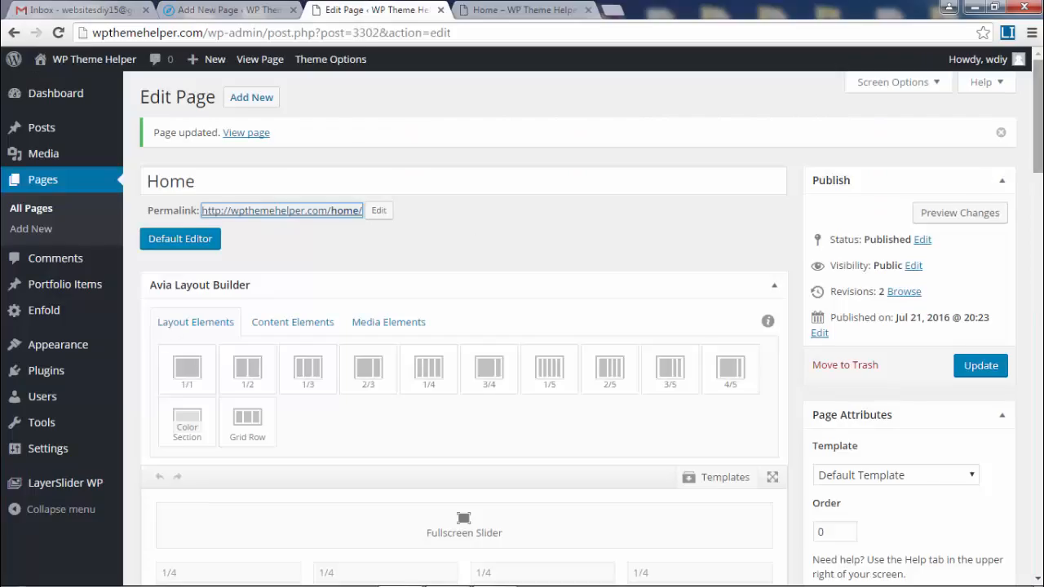
- Set Header visibility and transparency to Transparent Header, checking the live Home page
scroll(570, 326, "down", 6)
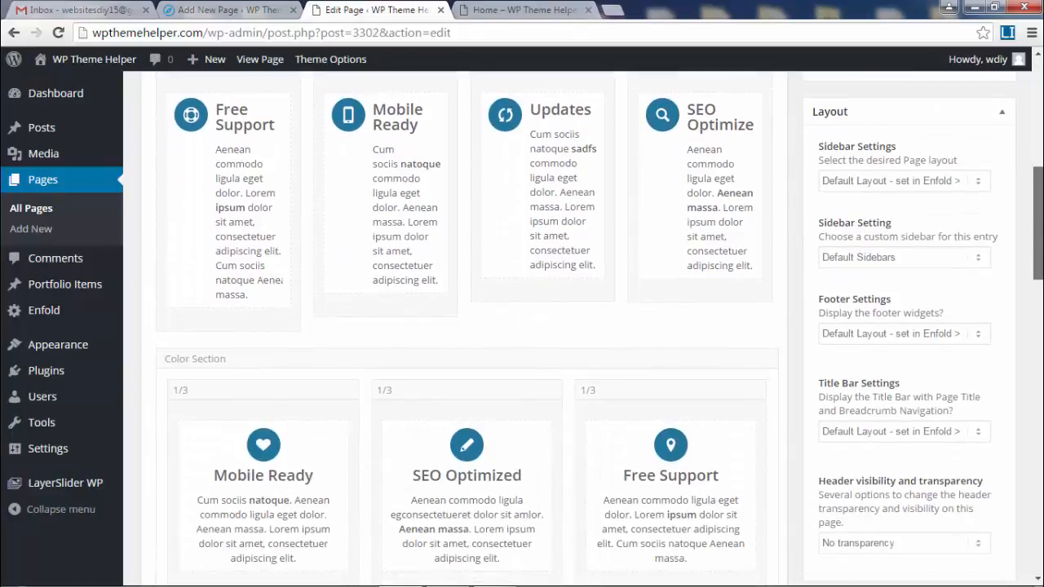
scroll(938, 163, "down", 1)
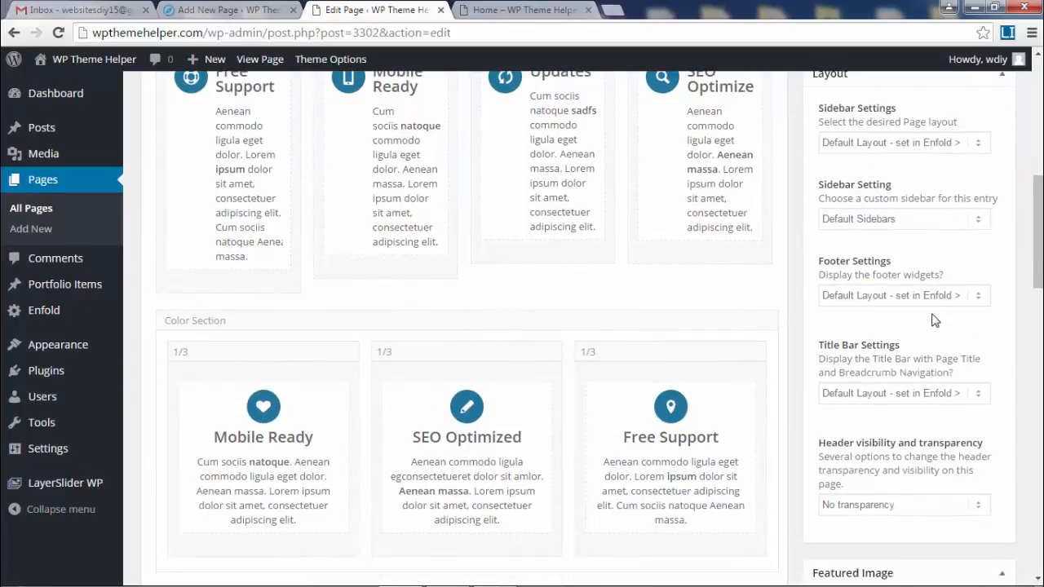
scroll(935, 320, "up", 1)
scroll(946, 335, "down", 2)
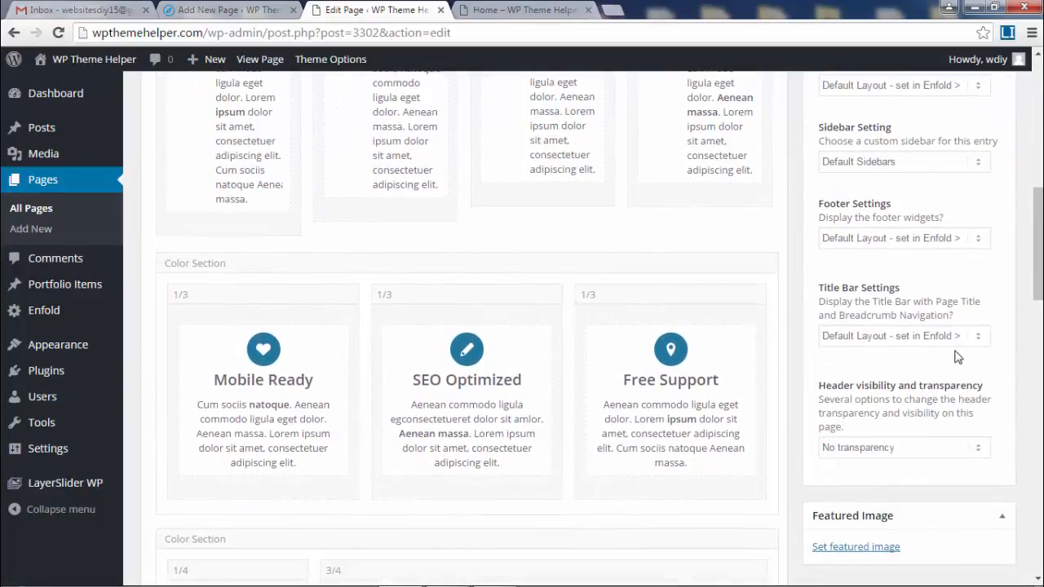
scroll(957, 357, "down", 1)
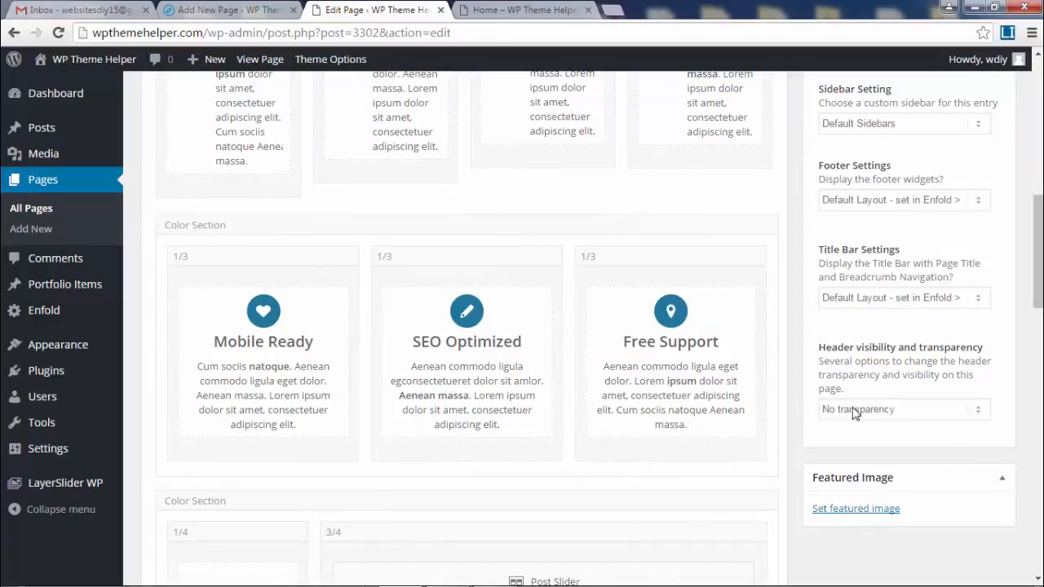
left_click(912, 410)
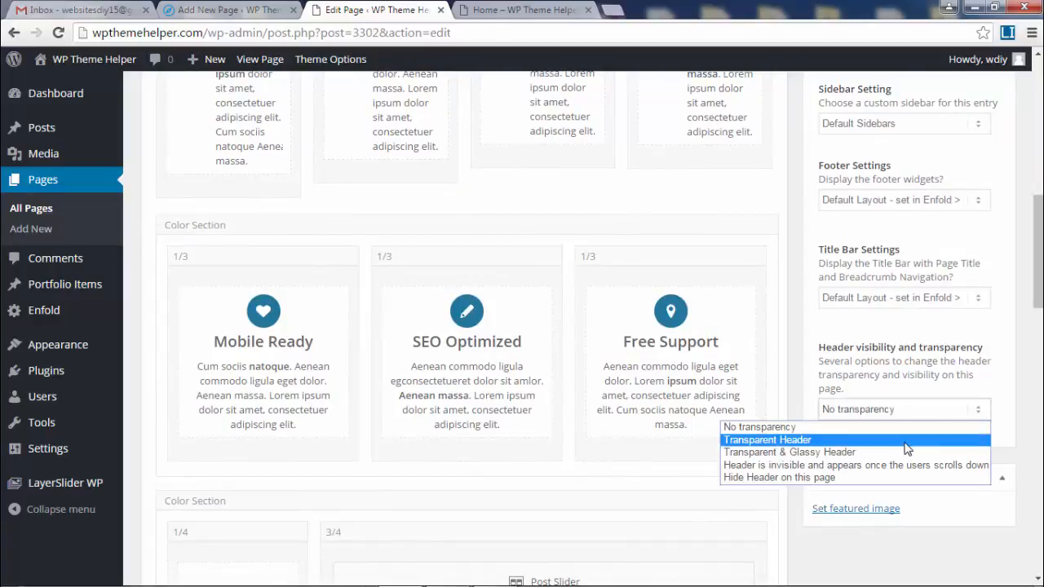
left_click(848, 440)
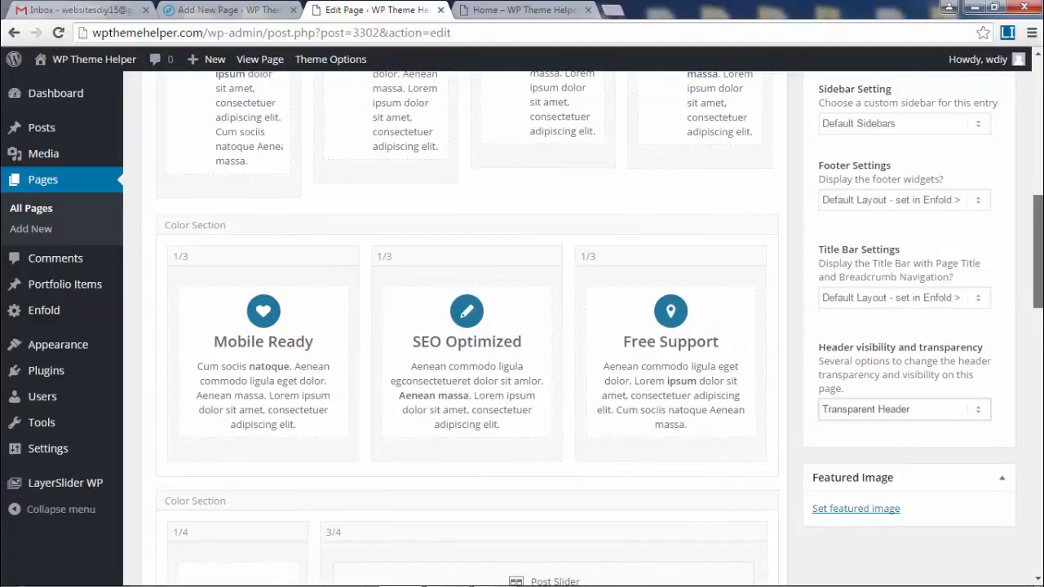
scroll(599, 328, "up", 1)
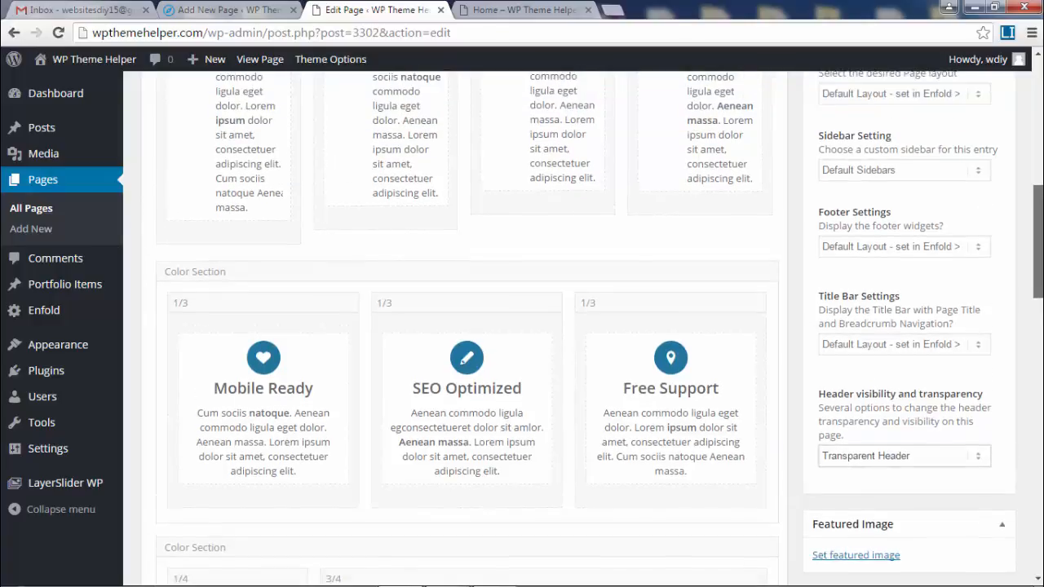
left_click(558, 7)
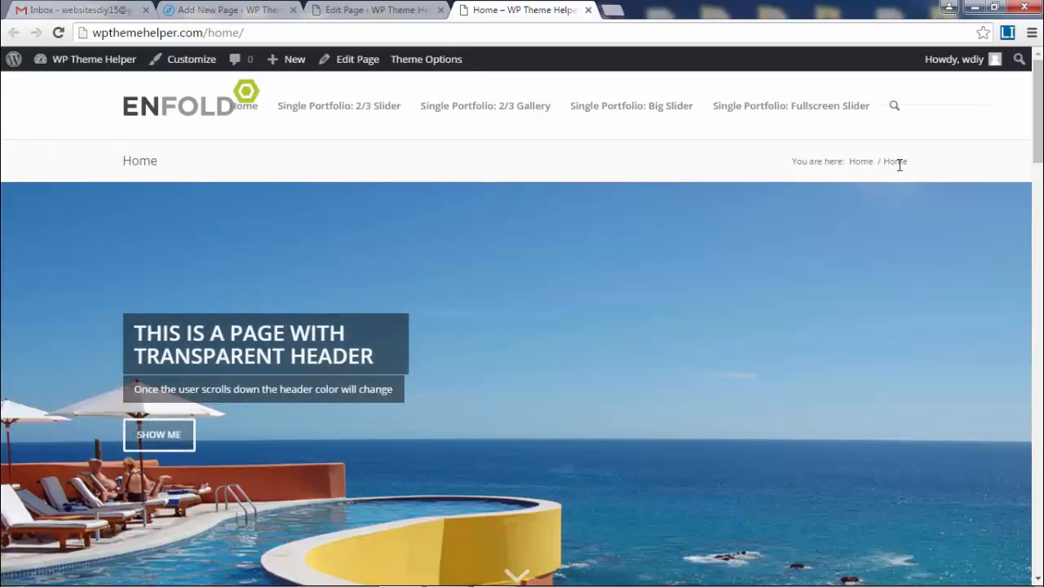
left_click(382, 9)
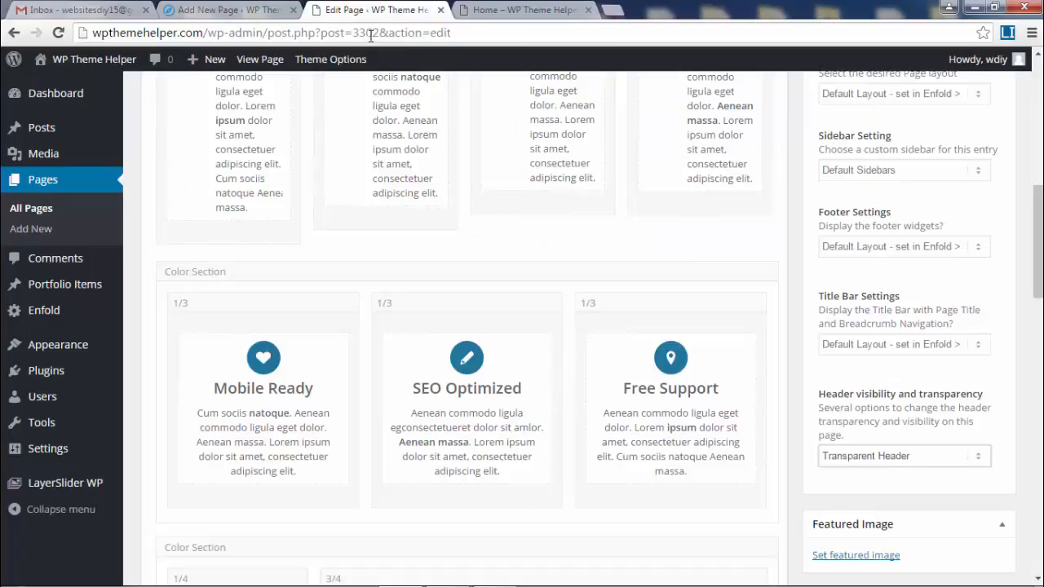
- Set Title Bar Settings to Hide both, hiding the page title and breadcrumbs
left_click(891, 346)
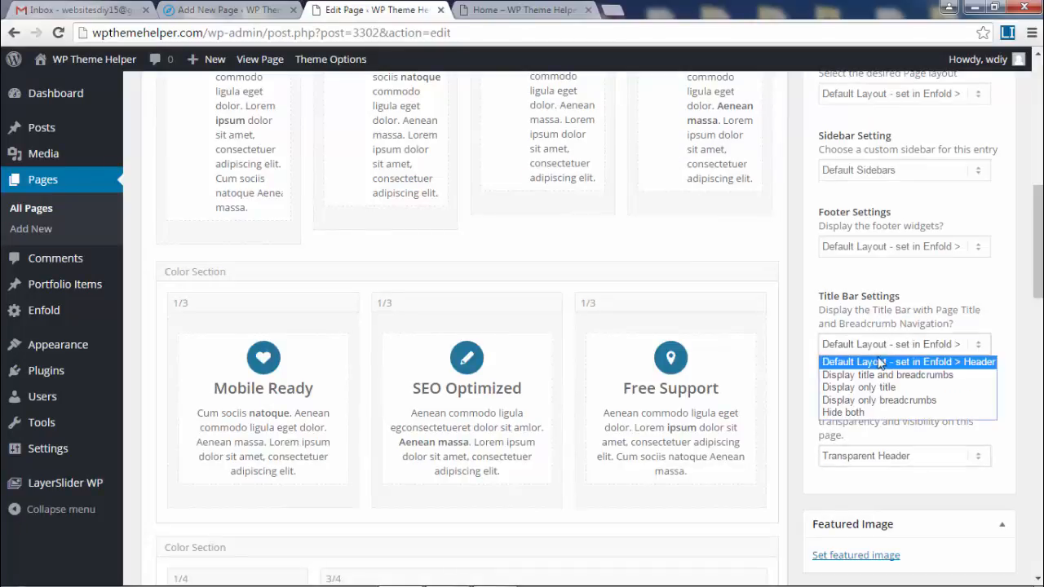
left_click(871, 413)
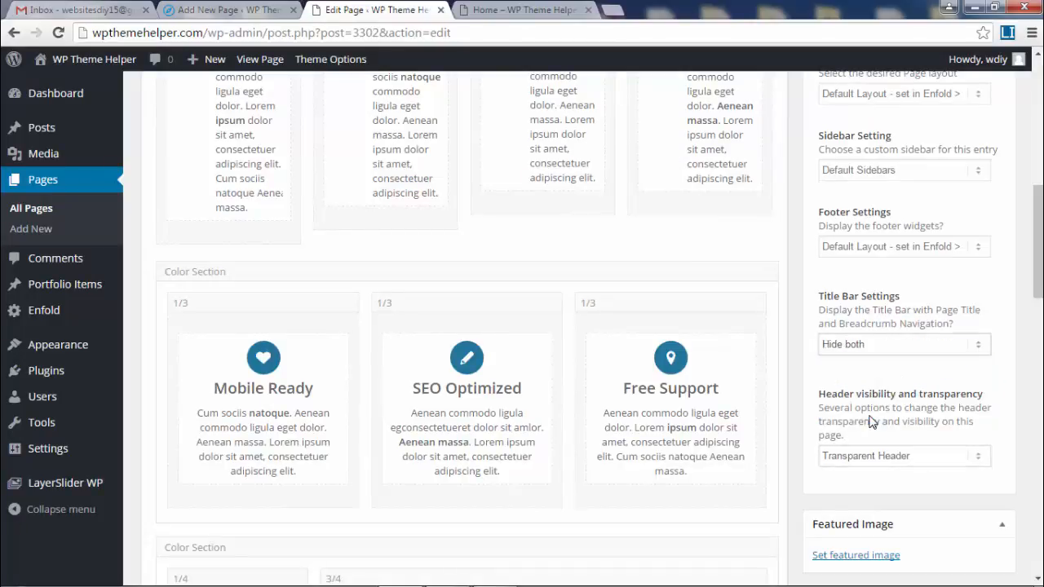
left_click(545, 10)
left_click_drag(122, 163, 205, 159)
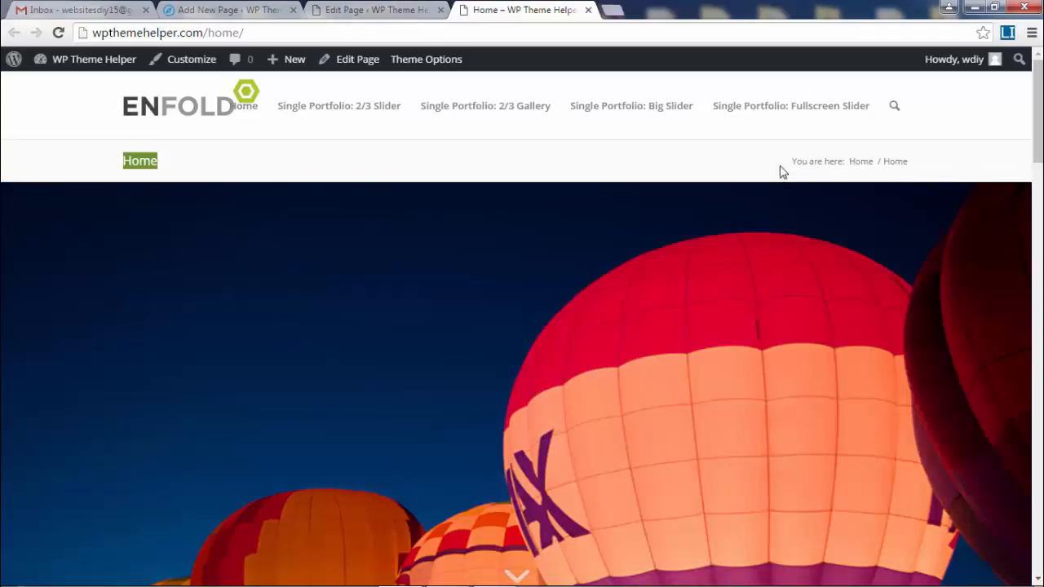
left_click(382, 10)
left_click(885, 350)
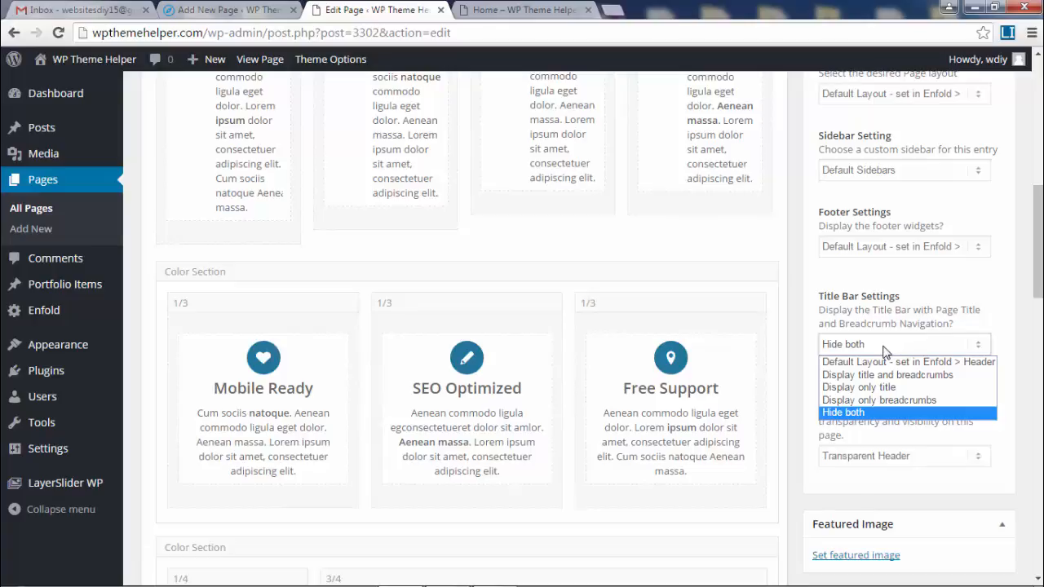
left_click(883, 414)
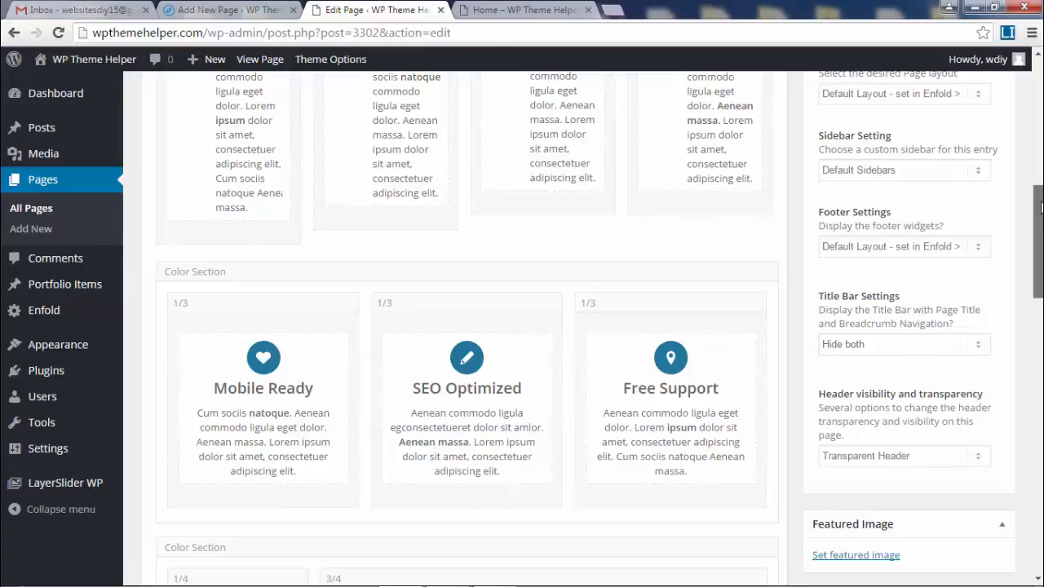
left_click_drag(1040, 207, 1039, 73)
left_click(980, 366)
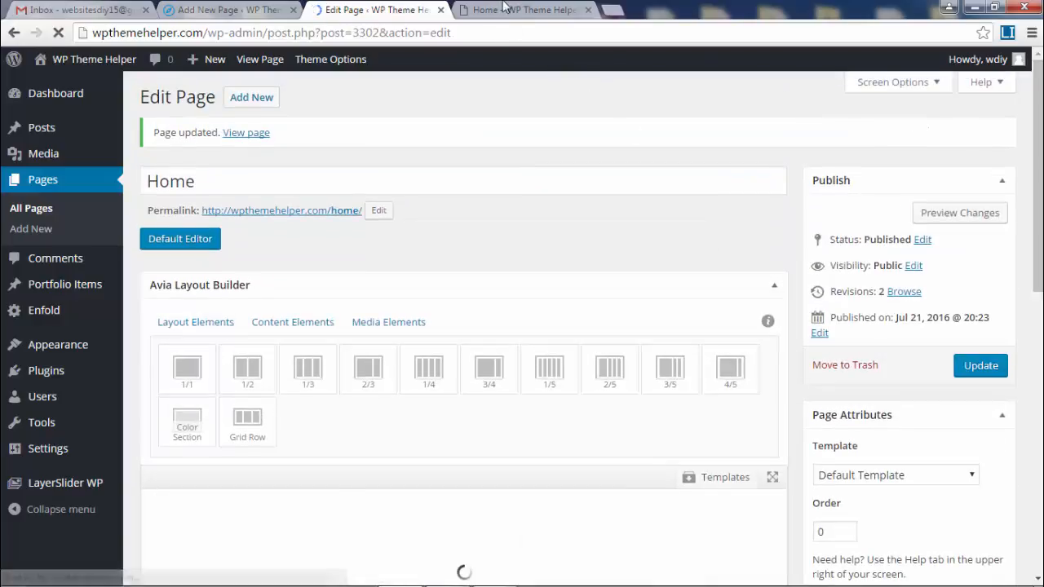
left_click(522, 10)
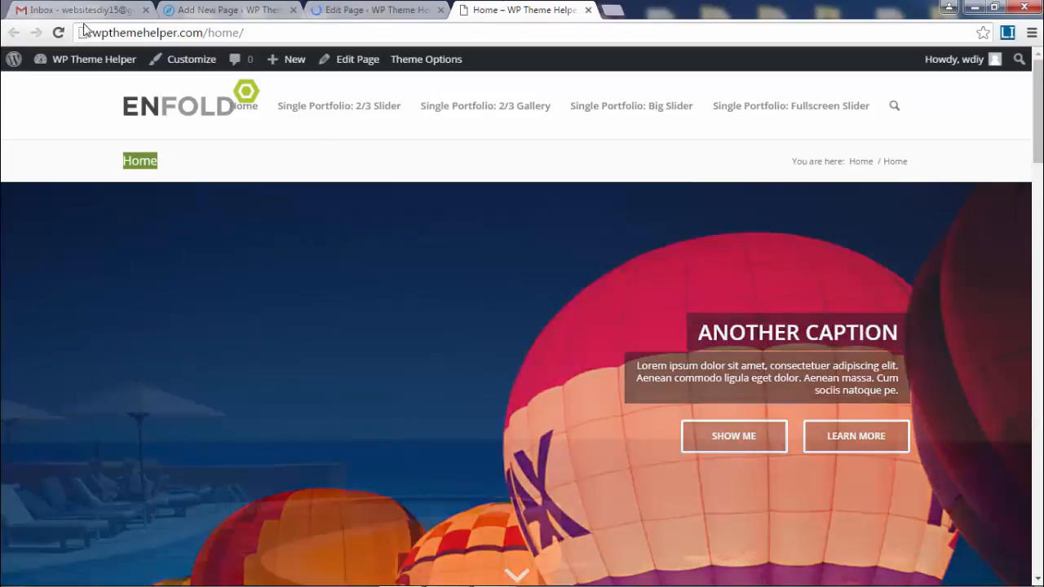
left_click(58, 34)
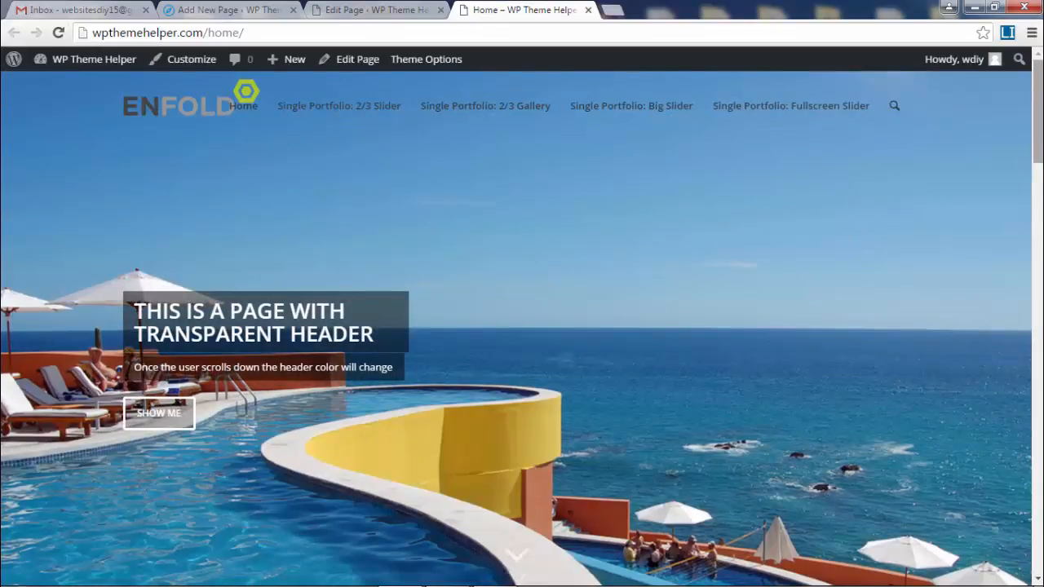
scroll(843, 236, "down", 8)
scroll(843, 237, "up", 8)
scroll(1039, 251, "down", 8)
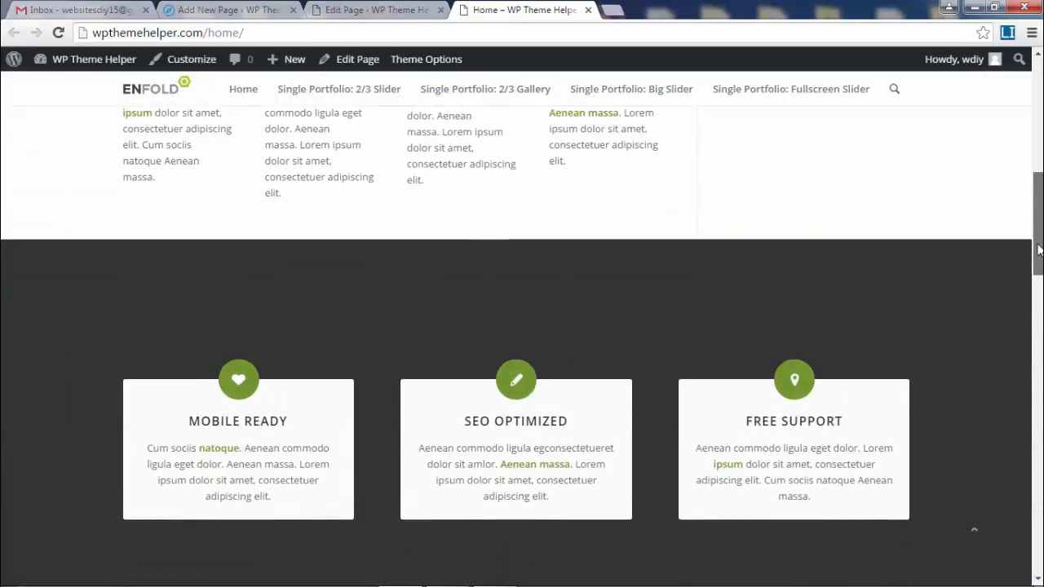
left_click_drag(1039, 251, 1039, 157)
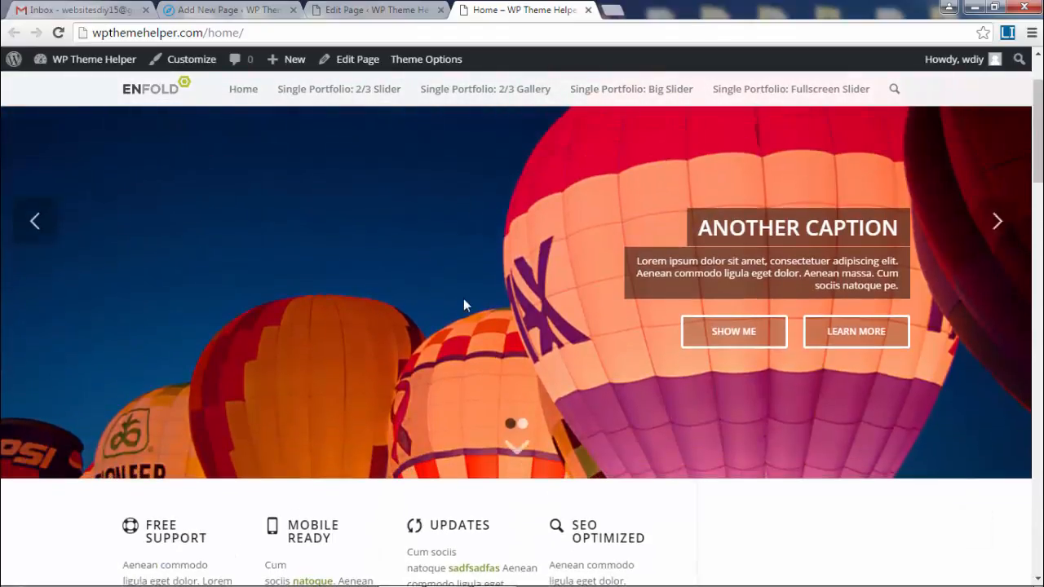
scroll(464, 304, "down", 3)
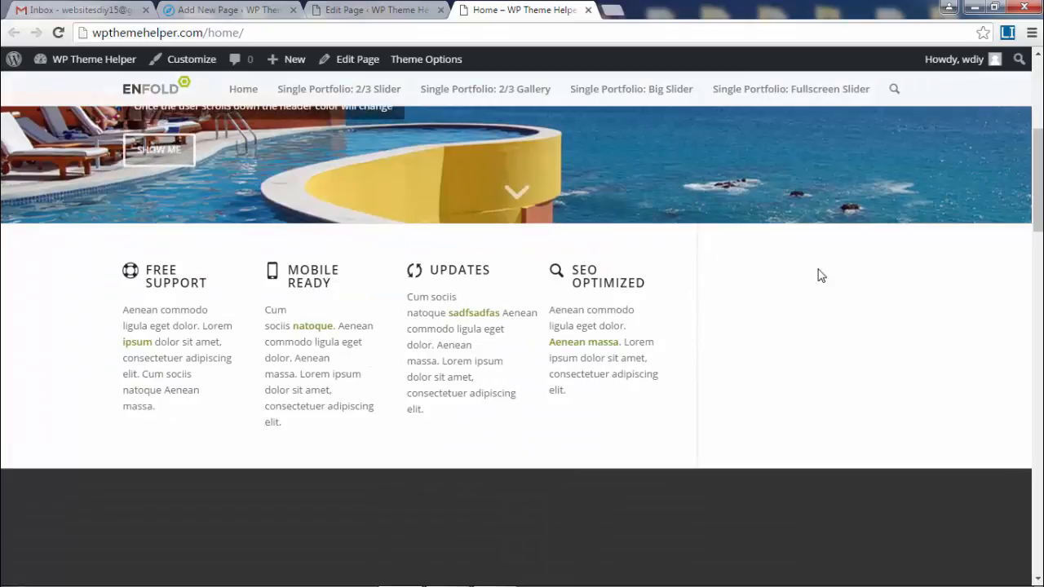
left_click_drag(1039, 180, 1038, 90)
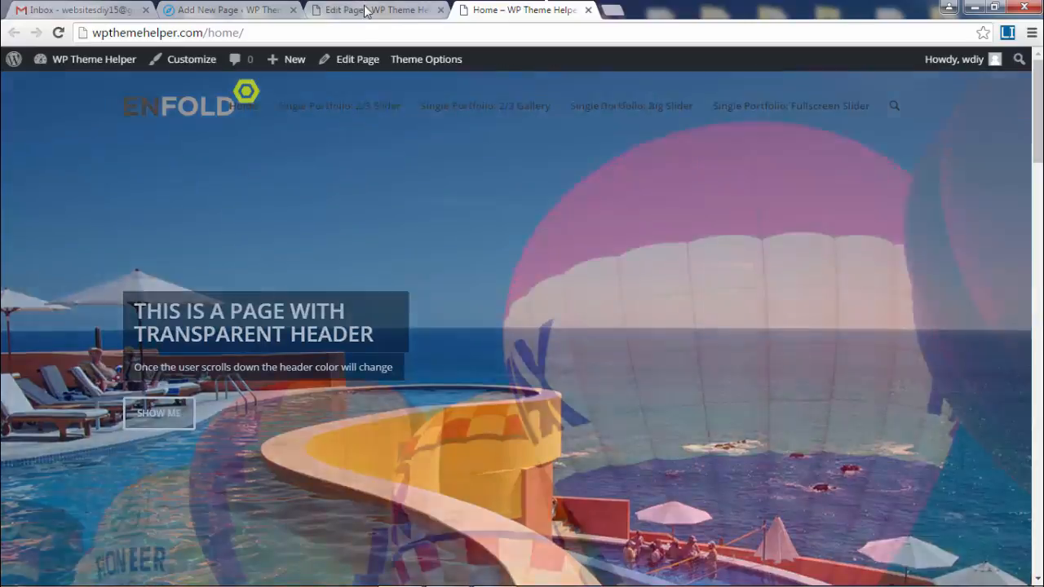
- Set the Home page's Sidebar Settings to No Sidebar
left_click(364, 9)
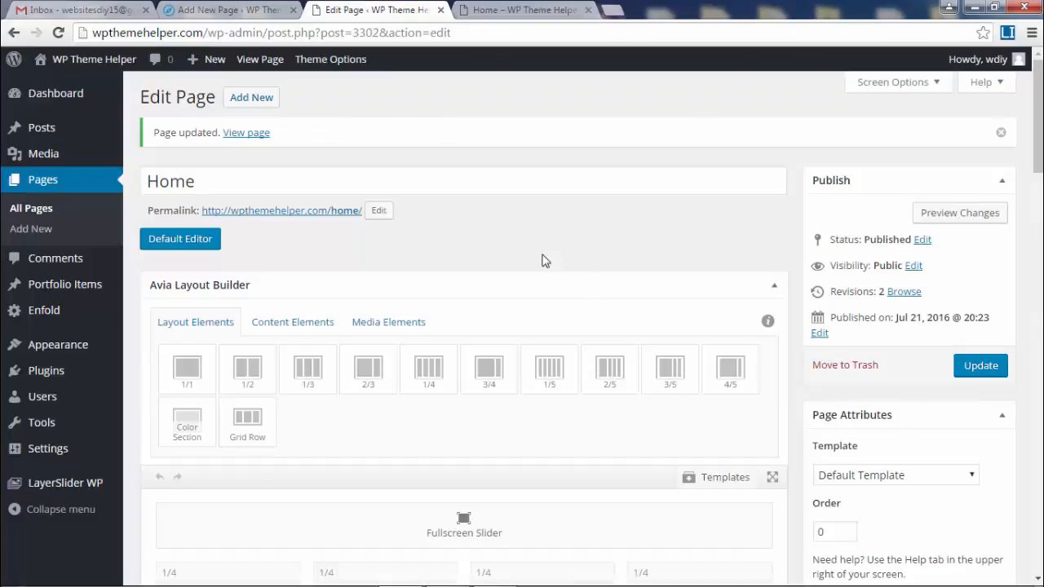
scroll(744, 301, "down", 3)
scroll(743, 300, "down", 2)
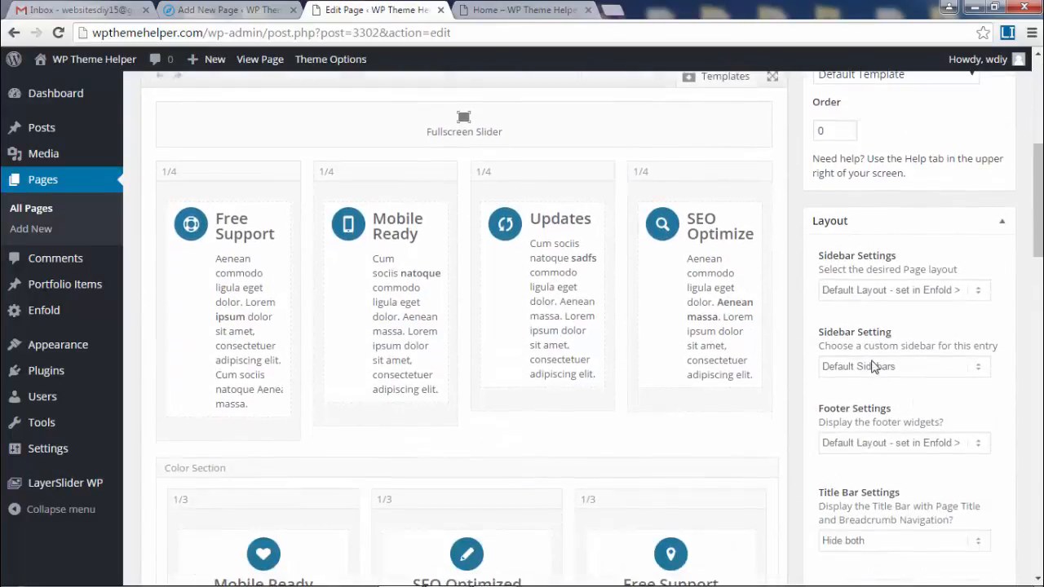
left_click(873, 290)
left_click(865, 323)
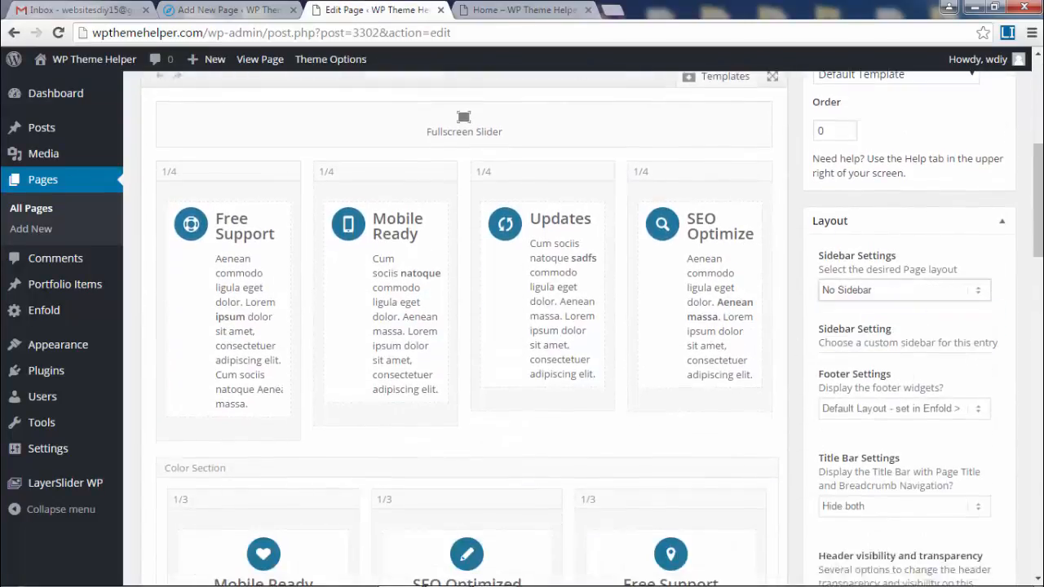
scroll(922, 402, "up", 5)
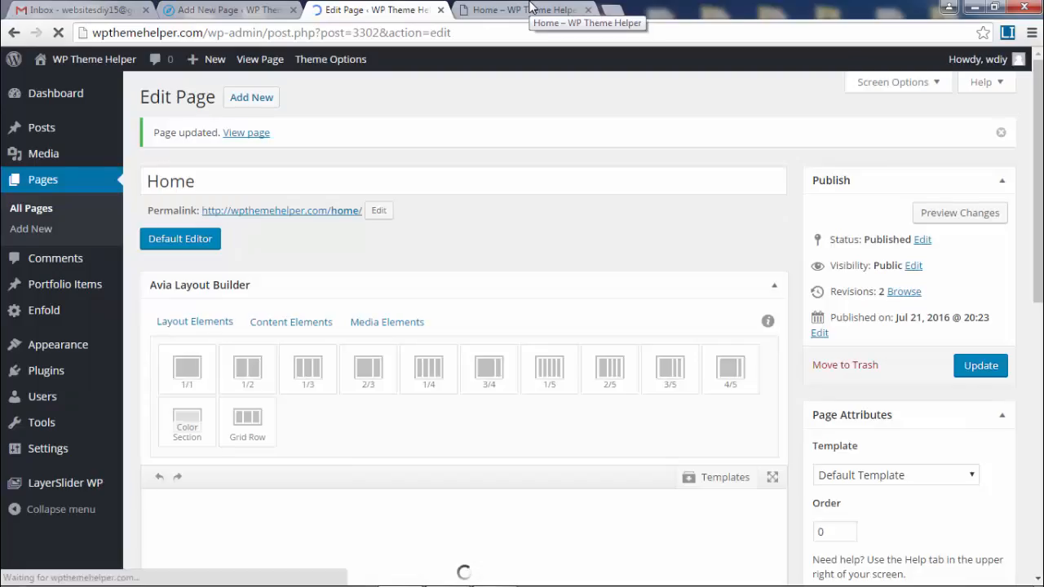
- Reload the live Home page to check the full-width columns, then return to the editor
left_click(530, 8)
left_click(57, 32)
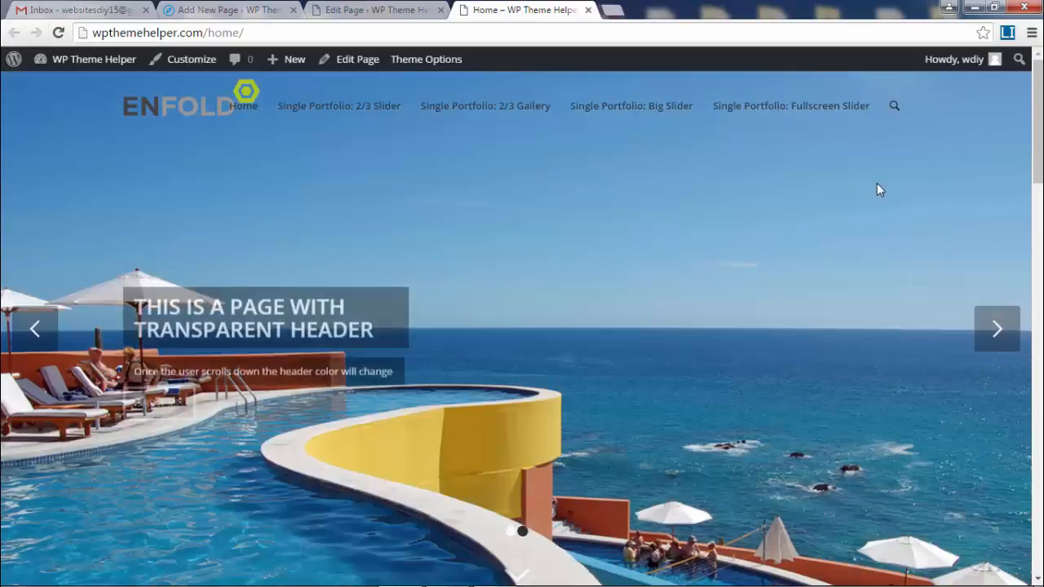
scroll(833, 218, "down", 5)
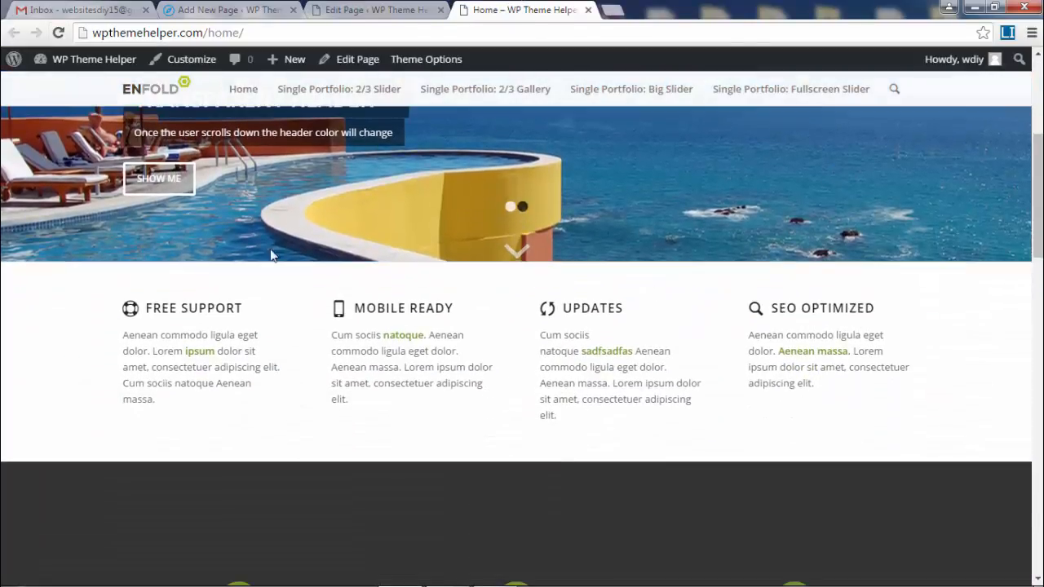
scroll(522, 326, "down", 10)
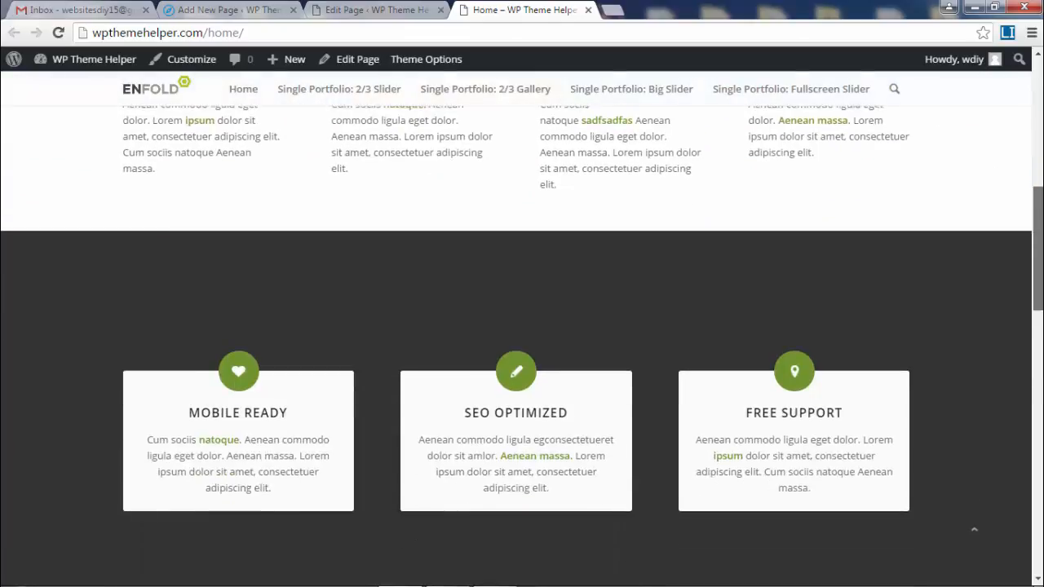
scroll(522, 326, "down", 5)
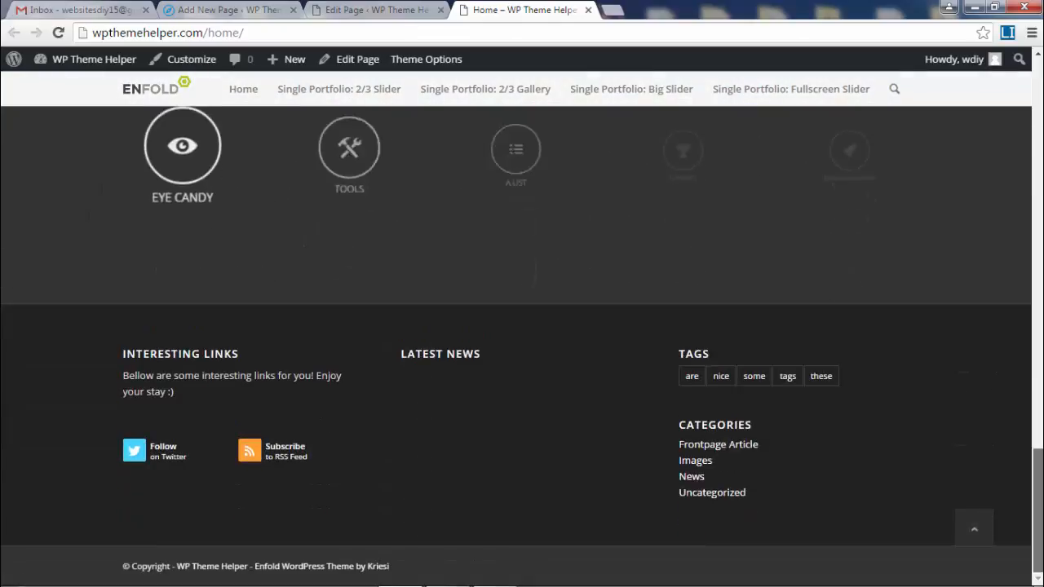
scroll(944, 94, "up", 15)
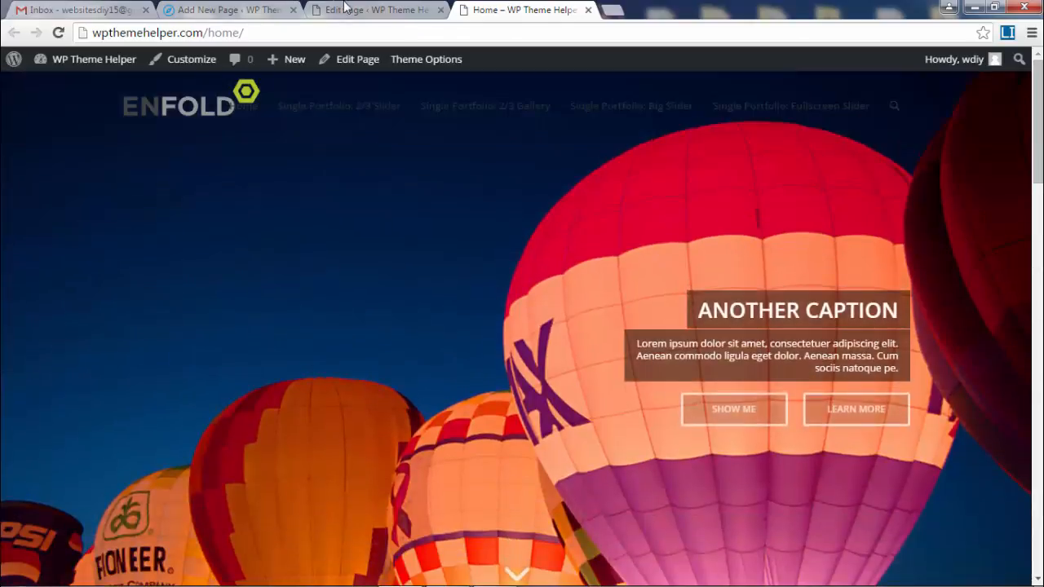
left_click(350, 9)
scroll(680, 376, "down", 3)
- Open the Templates list and scroll through the builder elements from Fullscreen Slider to Portfolio Grid
scroll(734, 420, "down", 2)
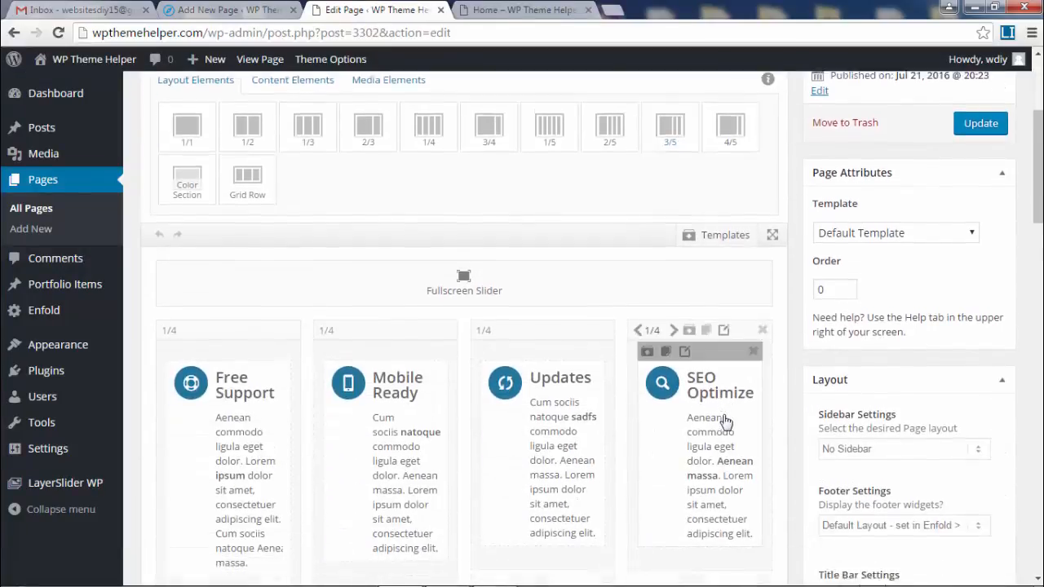
left_click(689, 116)
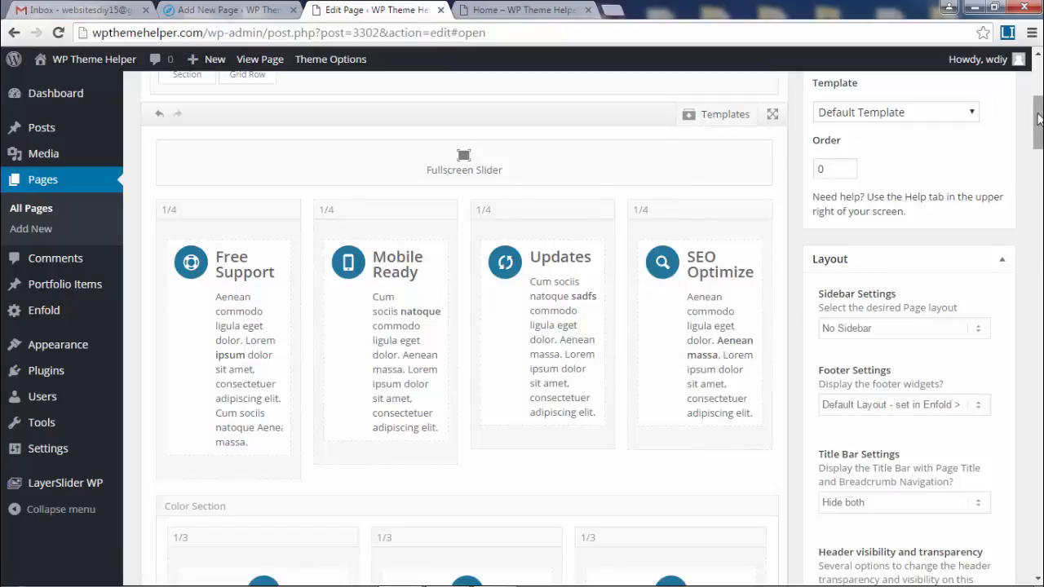
left_click_drag(1037, 123, 1042, 283)
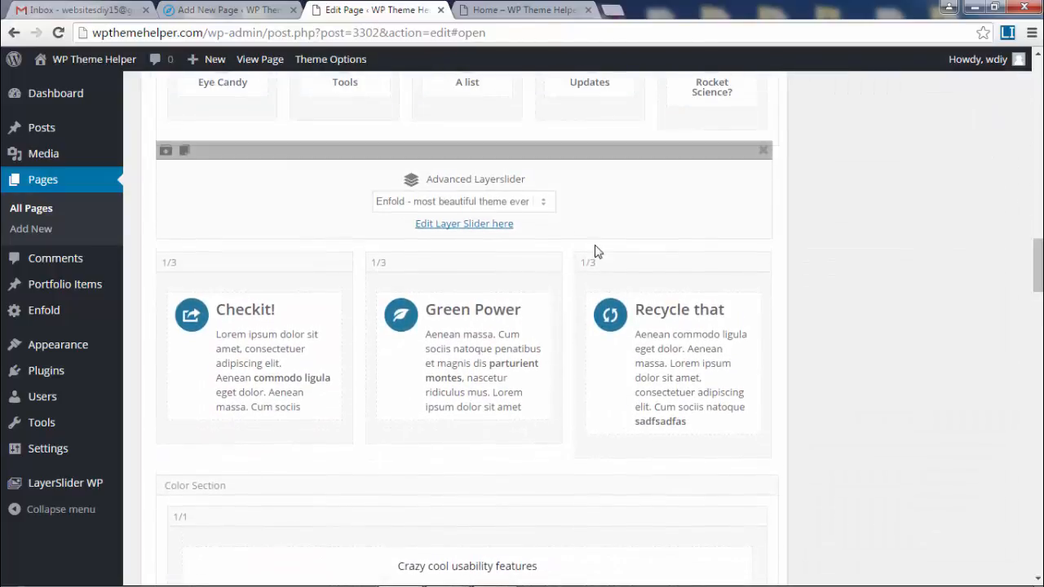
scroll(289, 273, "down", 3)
scroll(631, 345, "down", 15)
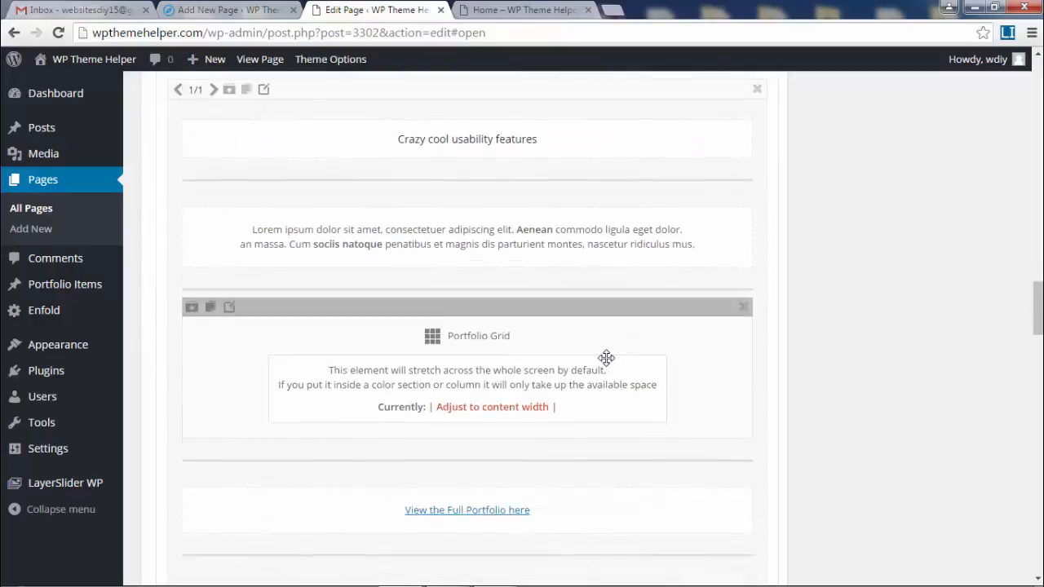
left_click_drag(1042, 383, 1041, 86)
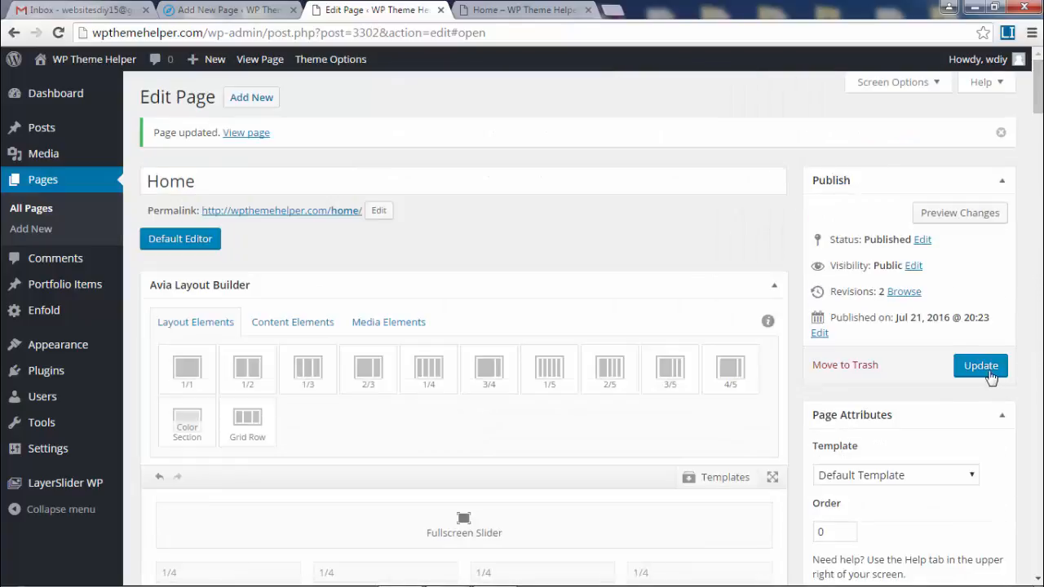
left_click(523, 10)
- Reload the live Home page and scroll through its full-width sections
left_click(59, 33)
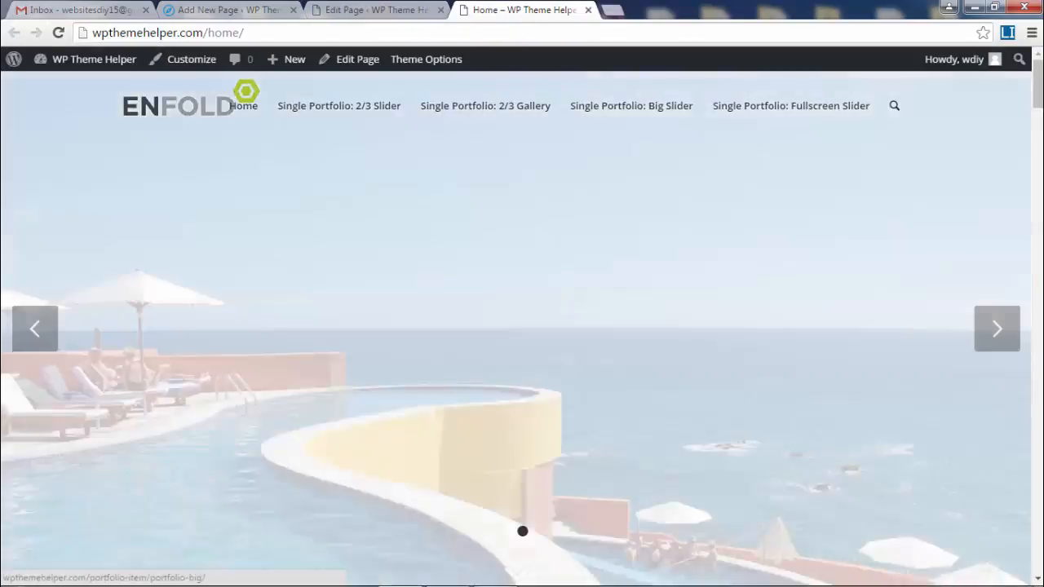
scroll(640, 159, "down", 1)
scroll(1041, 167, "down", 10)
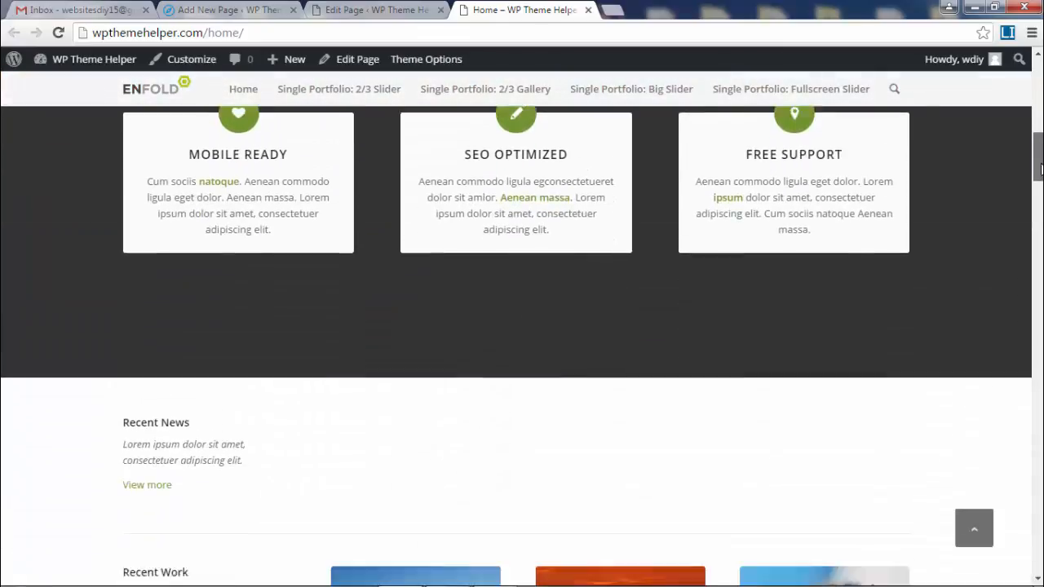
left_click_drag(1041, 169, 1042, 262)
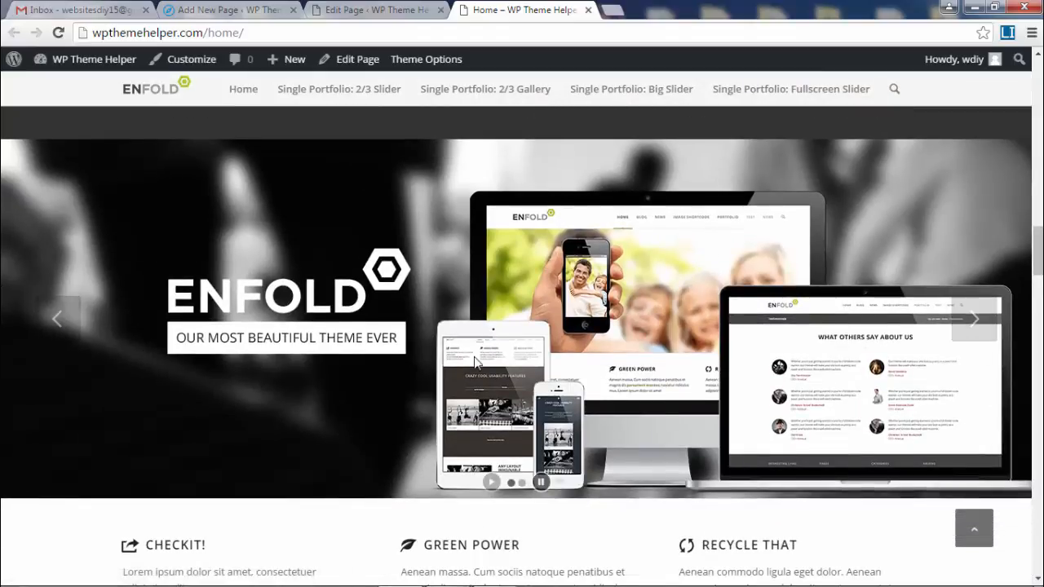
scroll(474, 357, "down", 4)
scroll(405, 323, "down", 9)
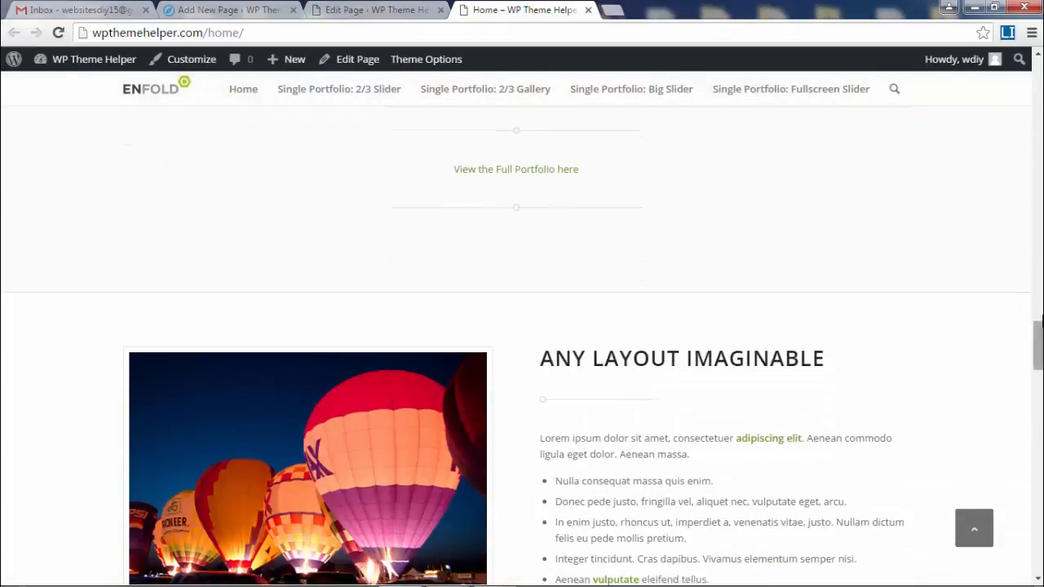
left_click_drag(1042, 322, 1038, 561)
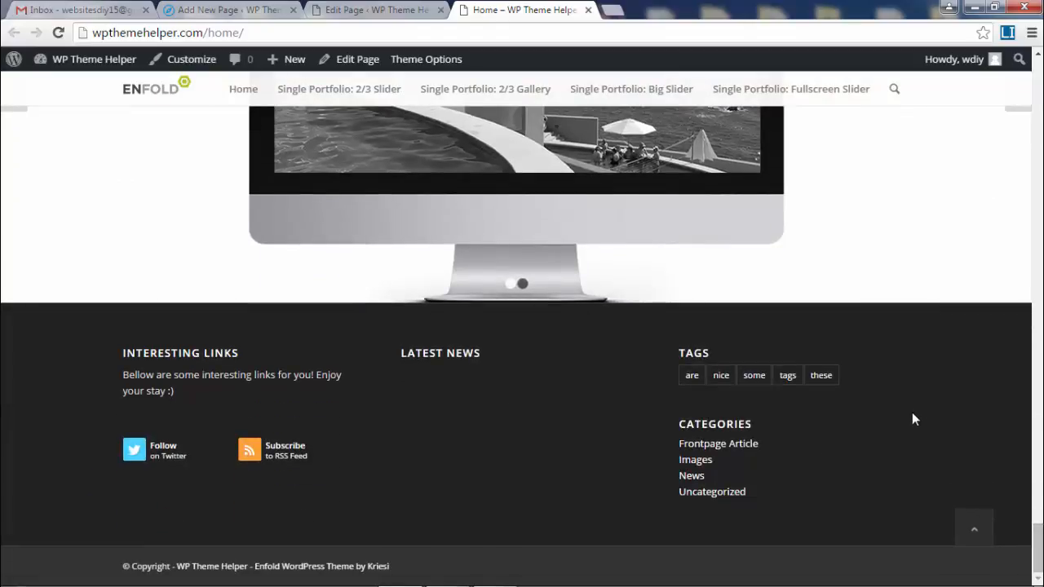
left_click_drag(1037, 559, 1037, 478)
scroll(631, 459, "up", 7)
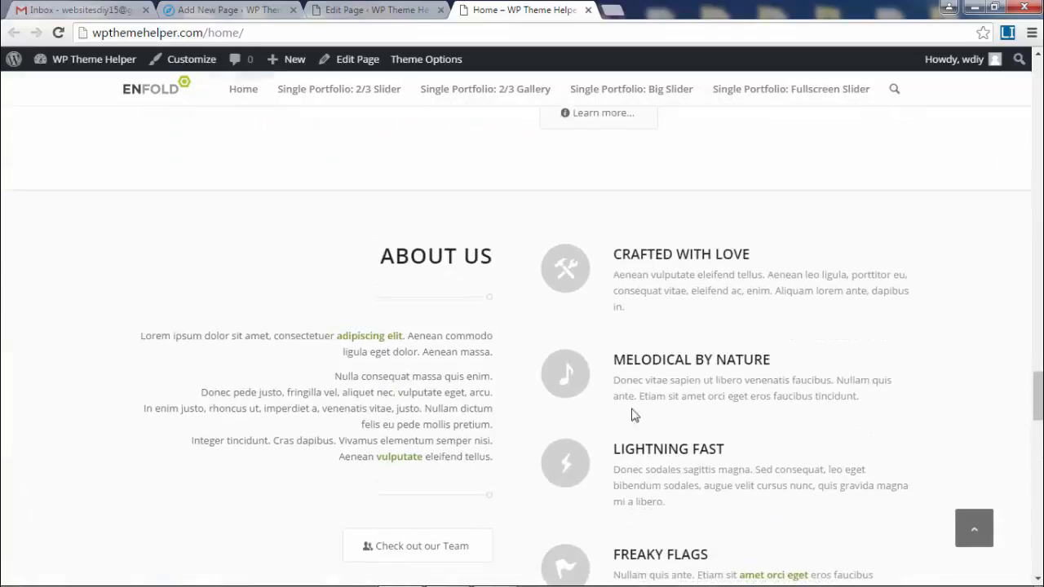
scroll(632, 154, "down", 5)
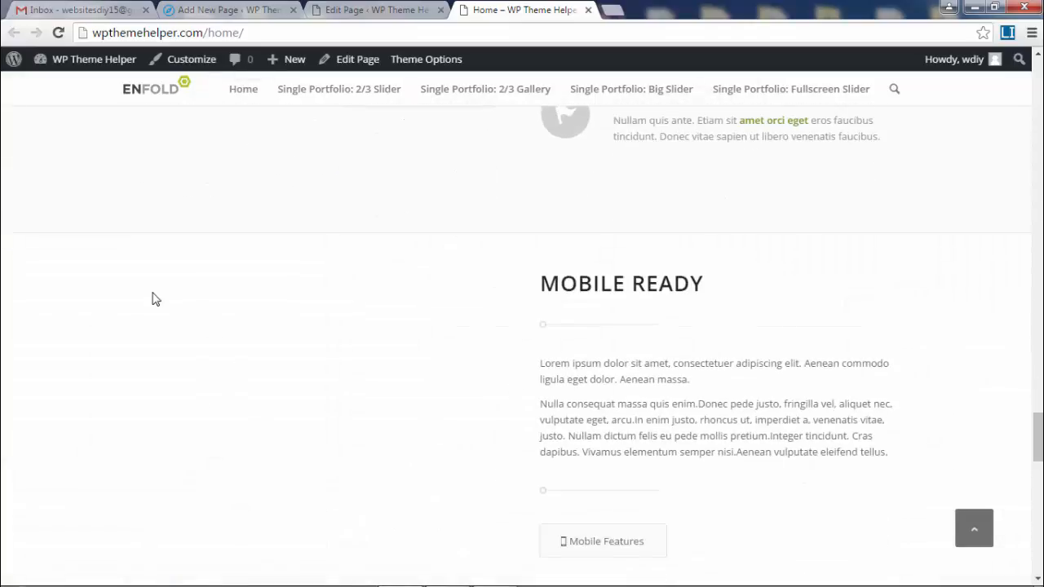
scroll(693, 360, "up", 8)
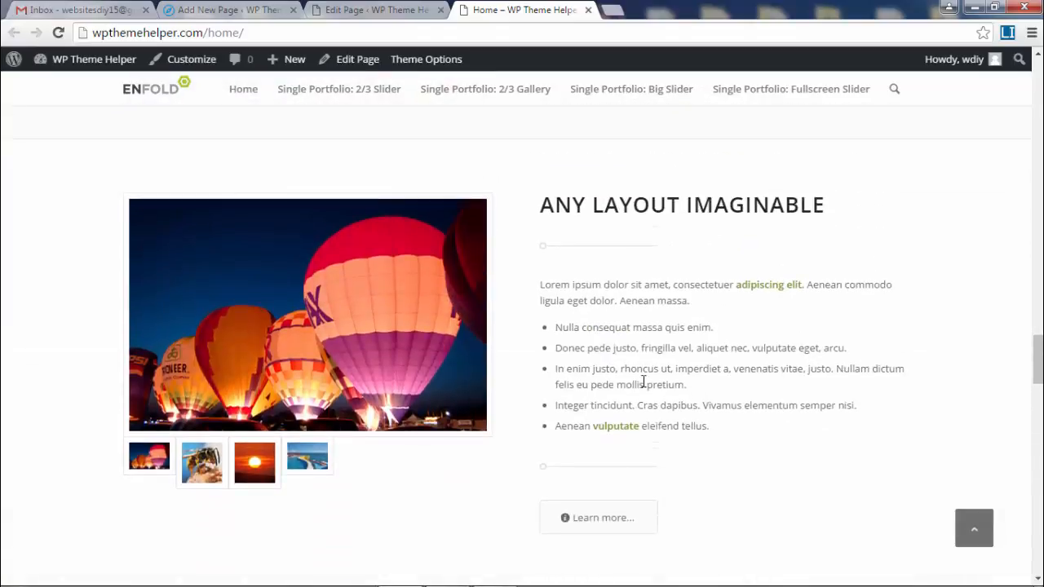
- Inspect the intro text and the gallery's wasp and pool slides, then return to the editor
left_click_drag(628, 405, 624, 268)
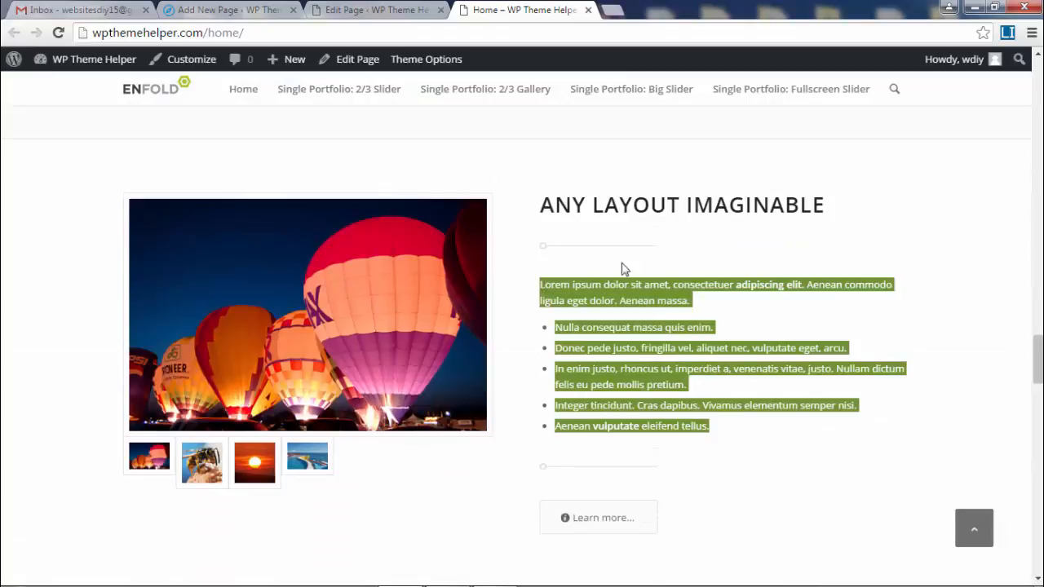
left_click(712, 249)
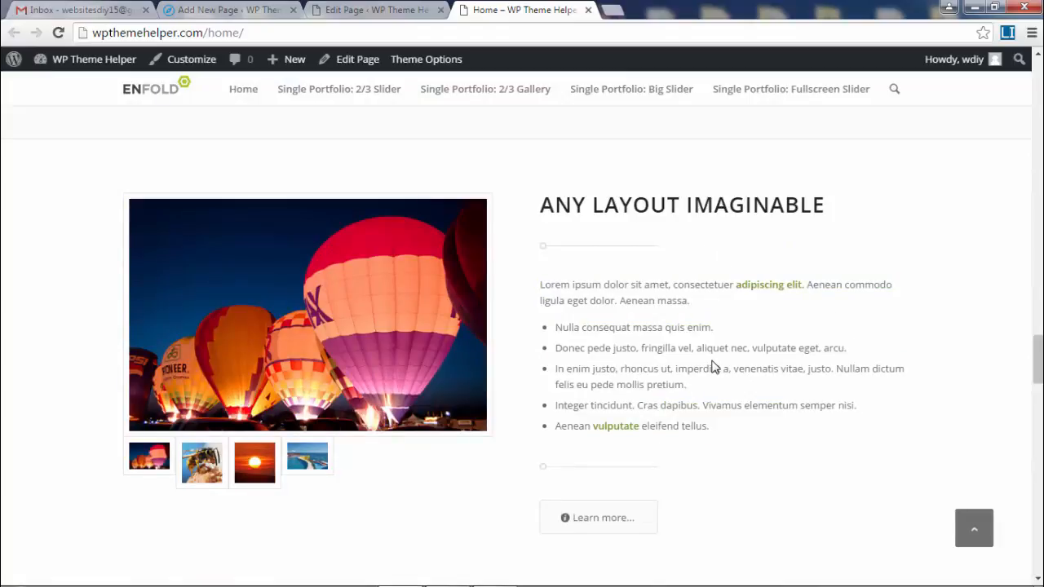
left_click(310, 310)
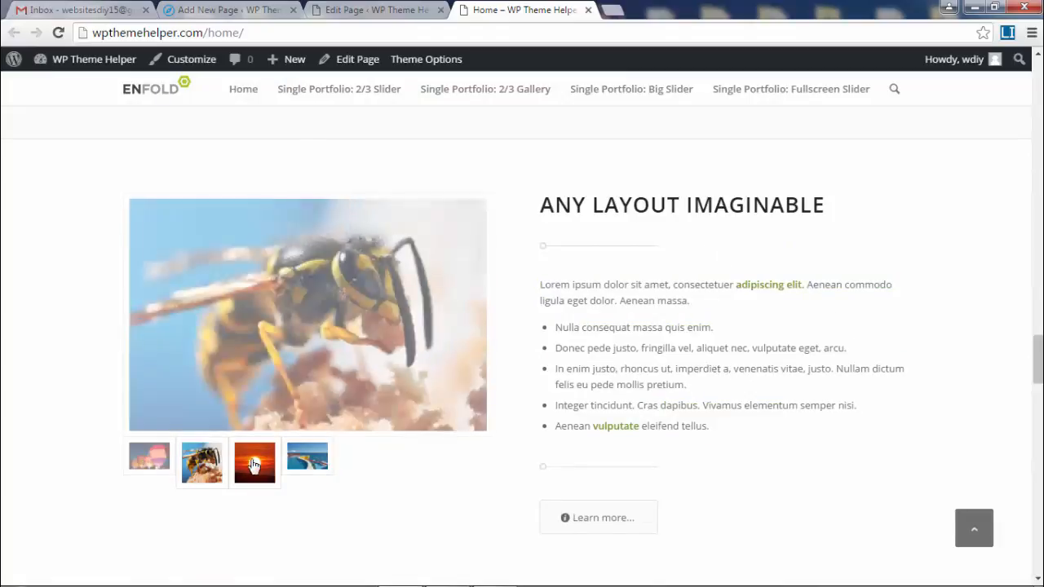
left_click(300, 462)
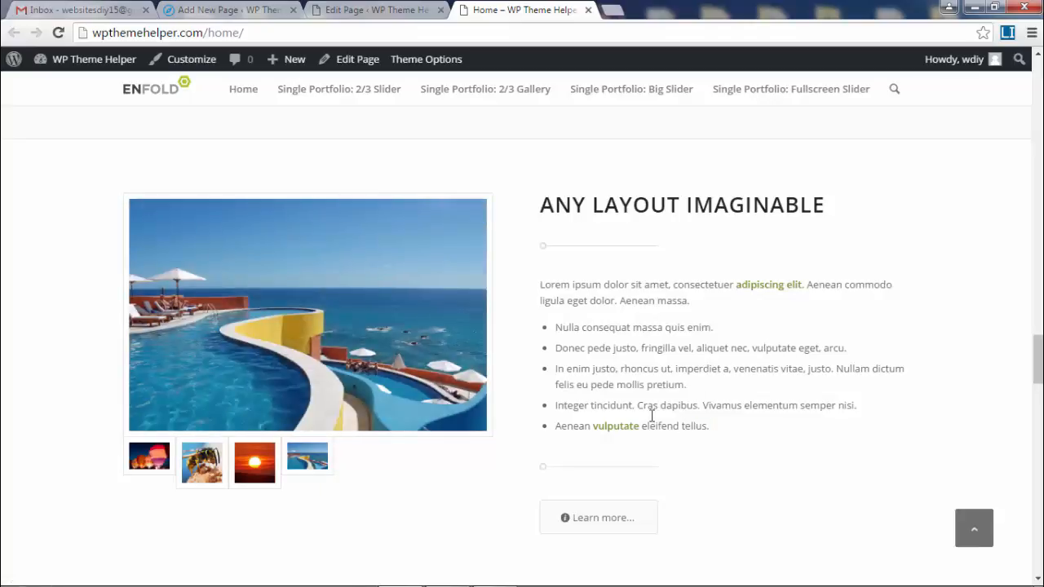
left_click_drag(652, 416, 874, 258)
left_click(781, 393)
left_click_drag(1038, 359, 1039, 80)
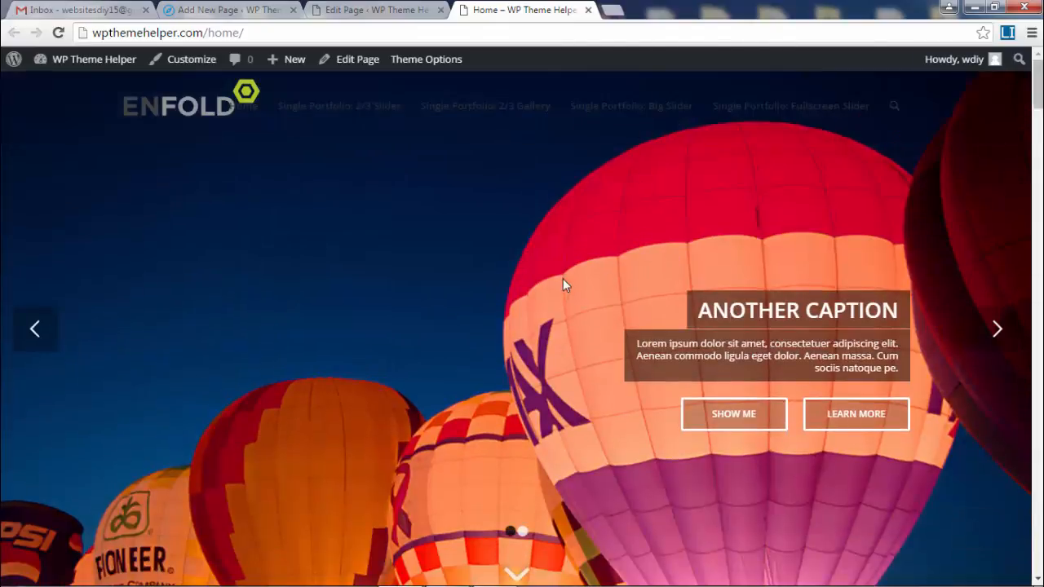
scroll(564, 282, "down", 1)
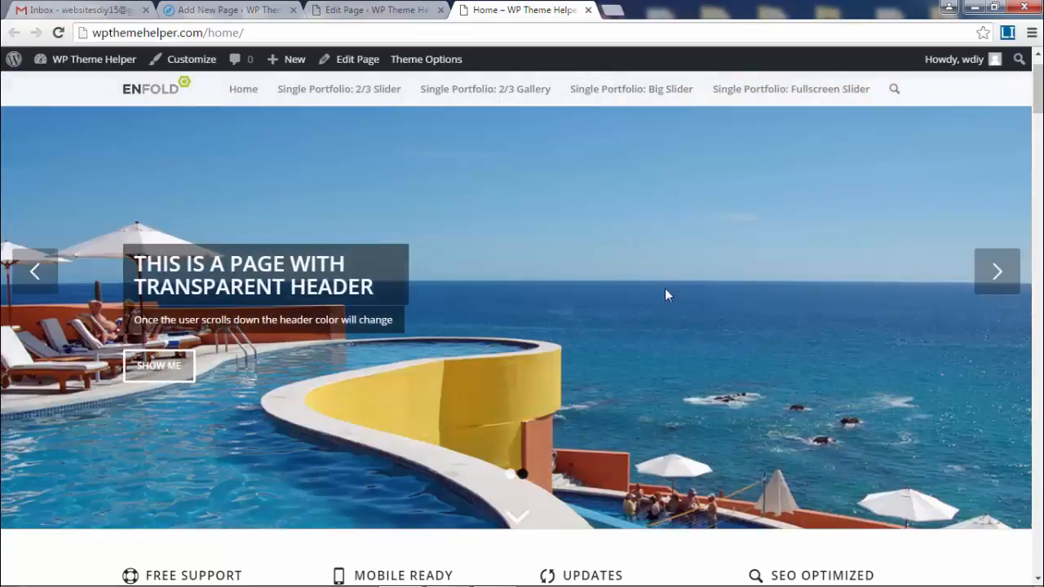
scroll(698, 311, "up", 1)
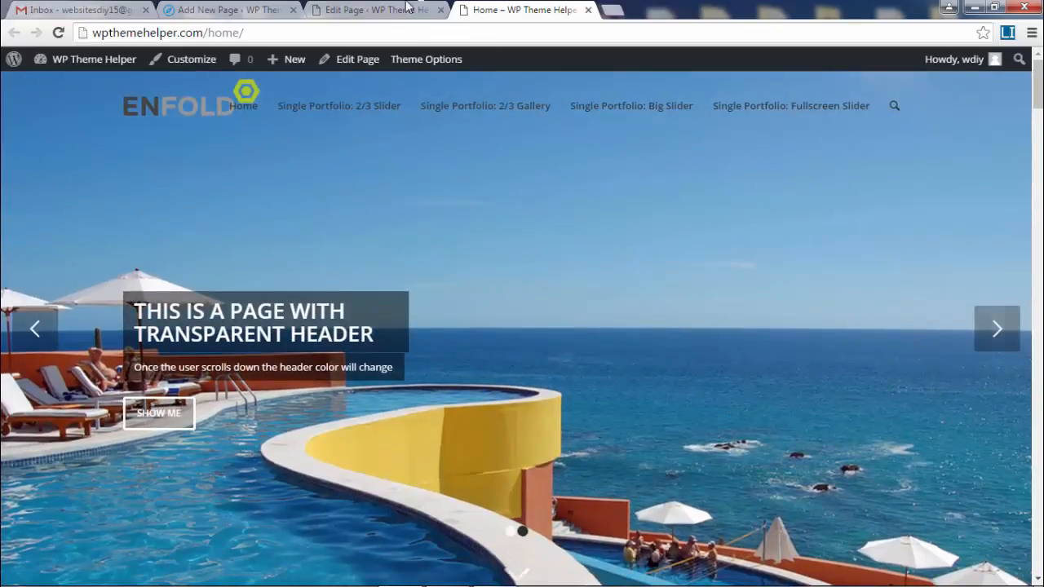
left_click(380, 9)
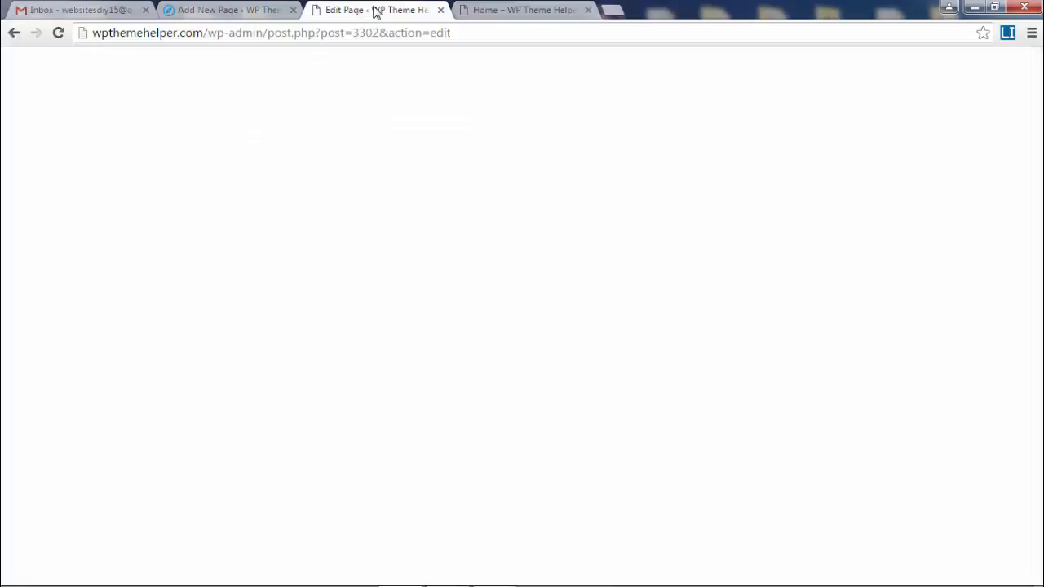
- Open the Fullscreen Slider element's settings in the builder
scroll(607, 224, "down", 2)
scroll(607, 224, "down", 4)
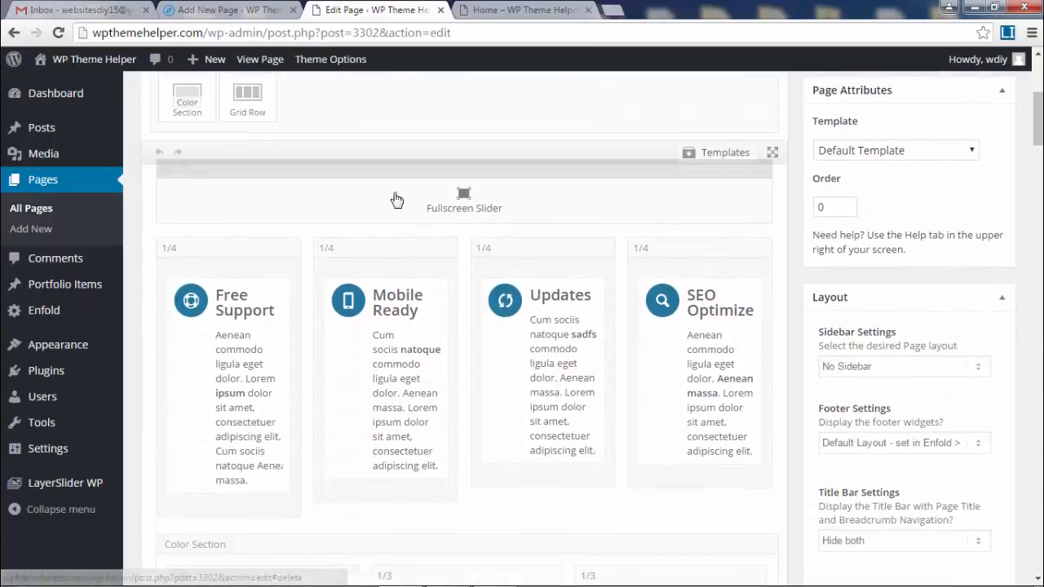
left_click(453, 204)
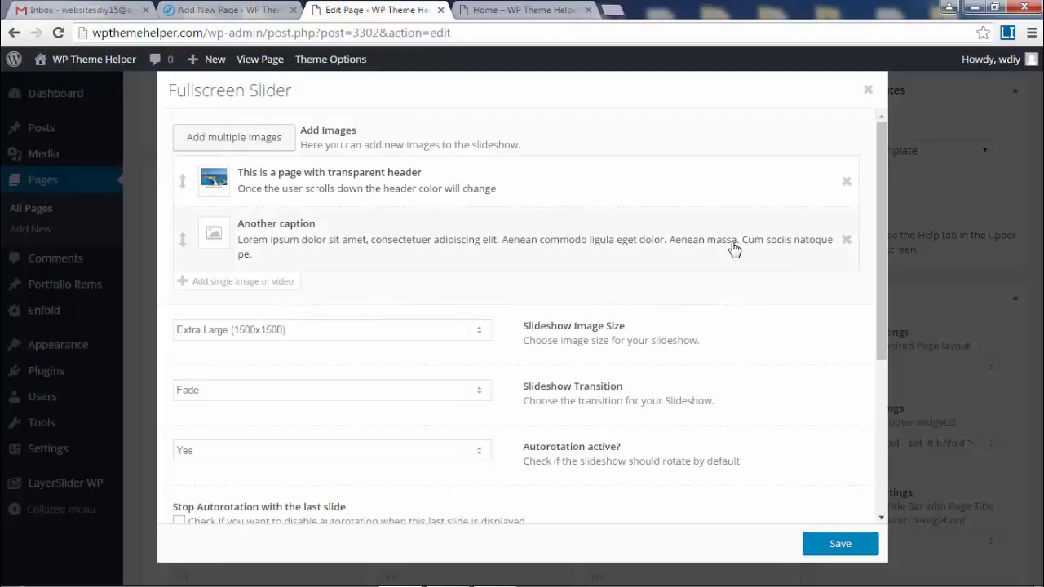
- Preview the live slider's slides with its dots and next arrow, then return to the editor
left_click(530, 10)
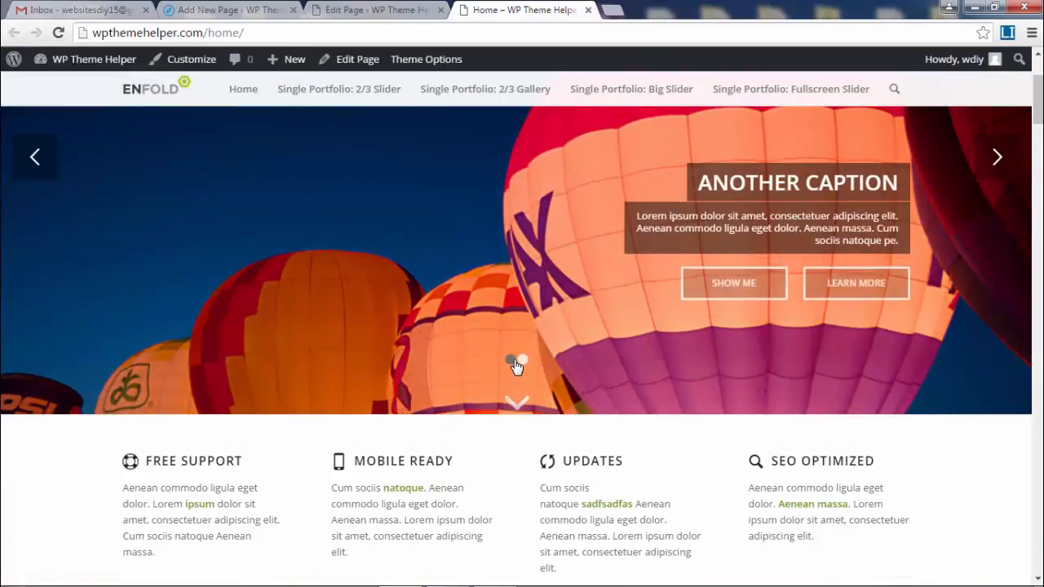
left_click(523, 360)
left_click(511, 359)
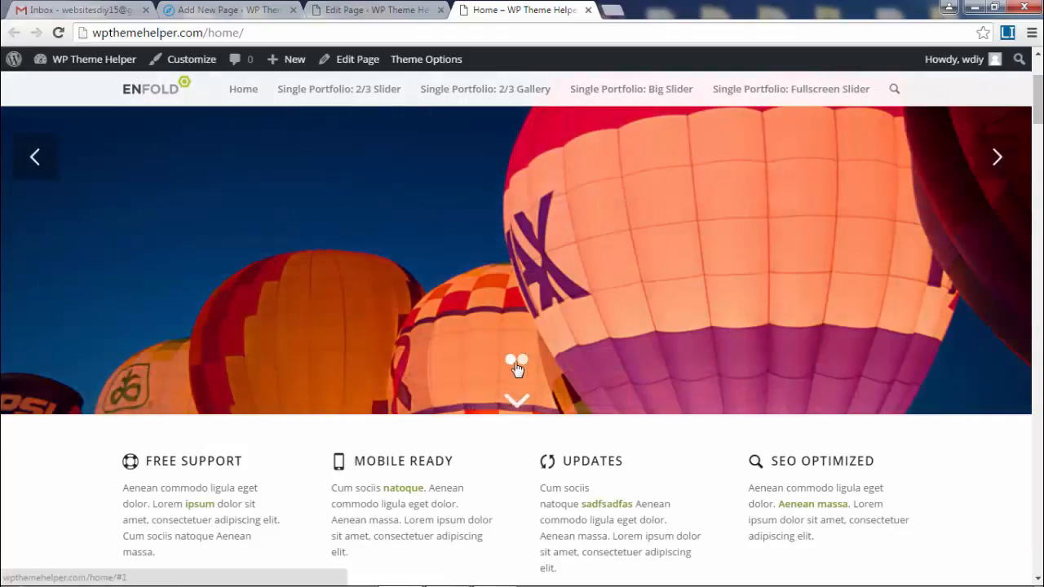
left_click(997, 159)
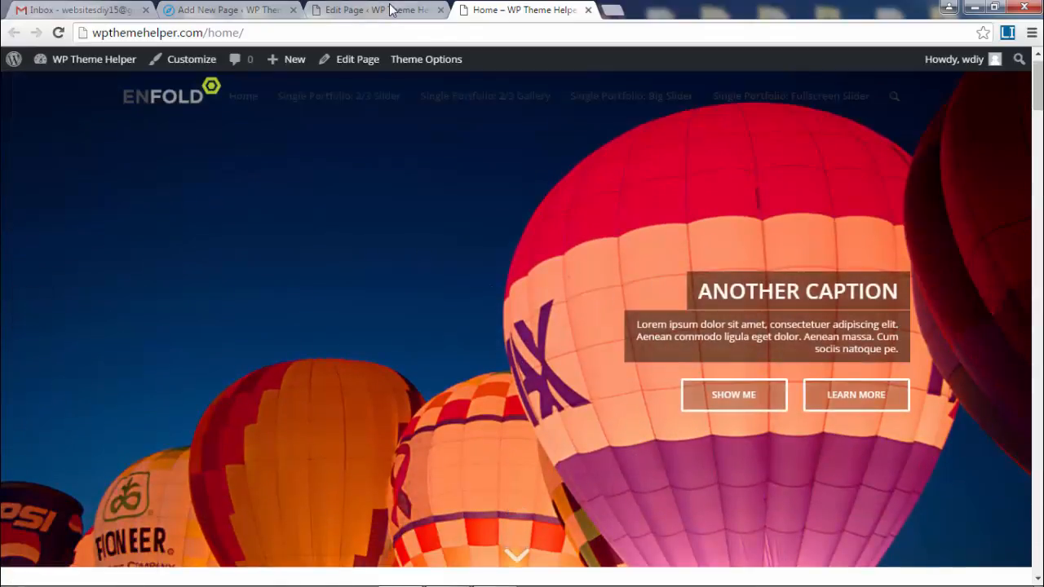
left_click(377, 10)
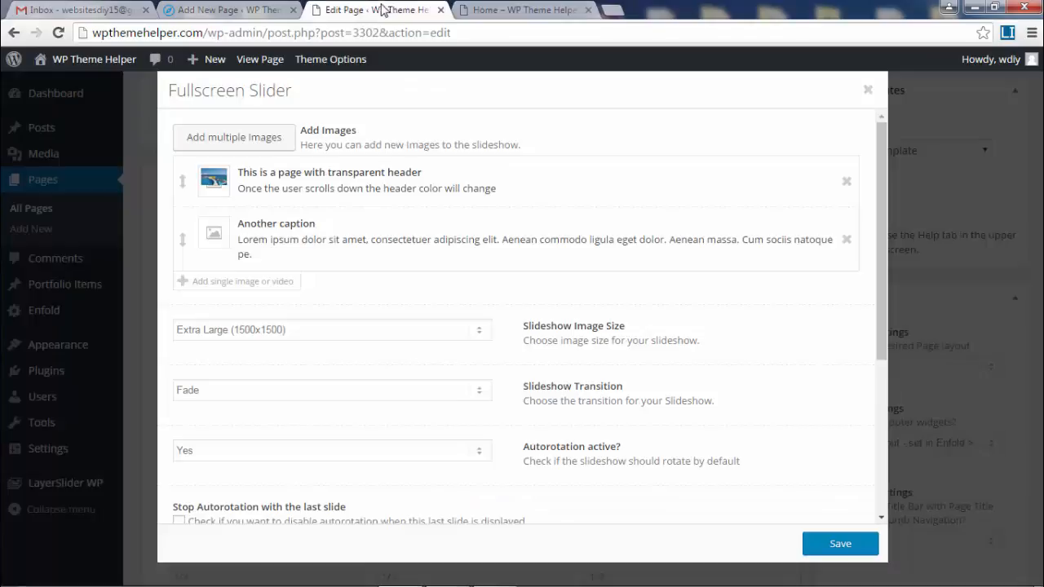
- Delete the 'Another caption' slide, remove the remaining slide's pool image, and save both dialogs
left_click(846, 239)
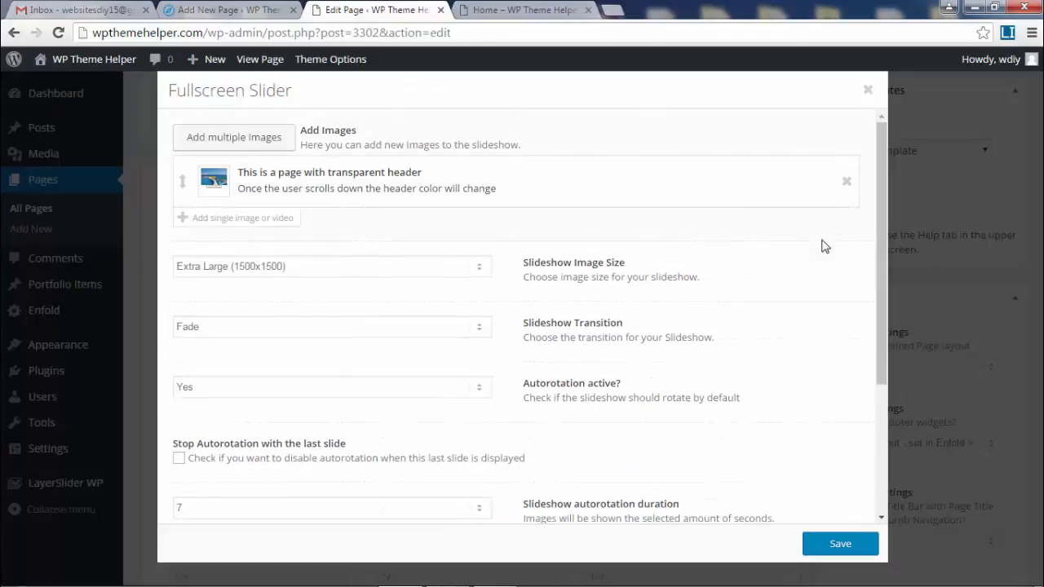
left_click(326, 176)
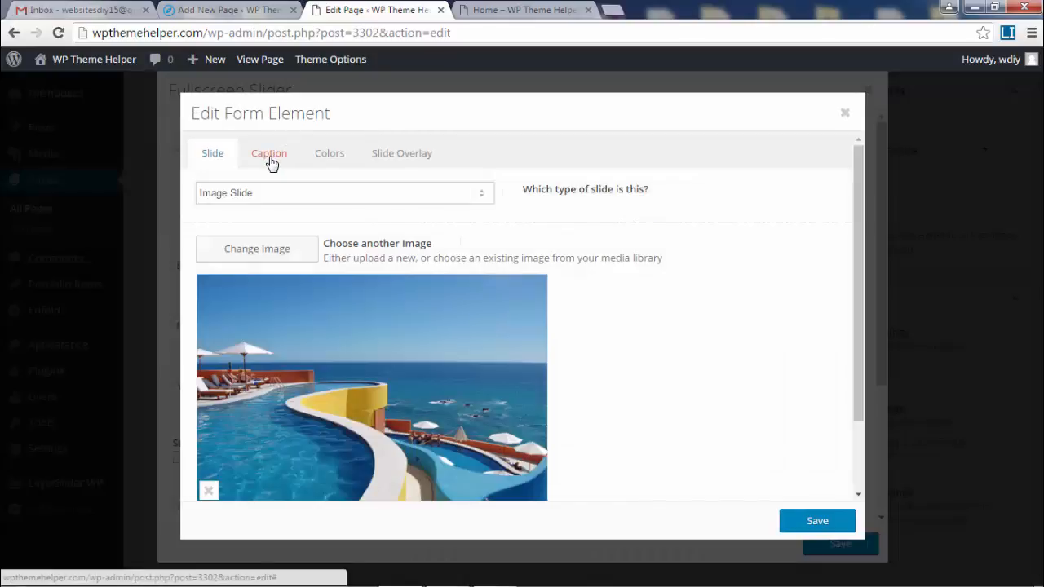
scroll(229, 350, "down", 2)
left_click(206, 401)
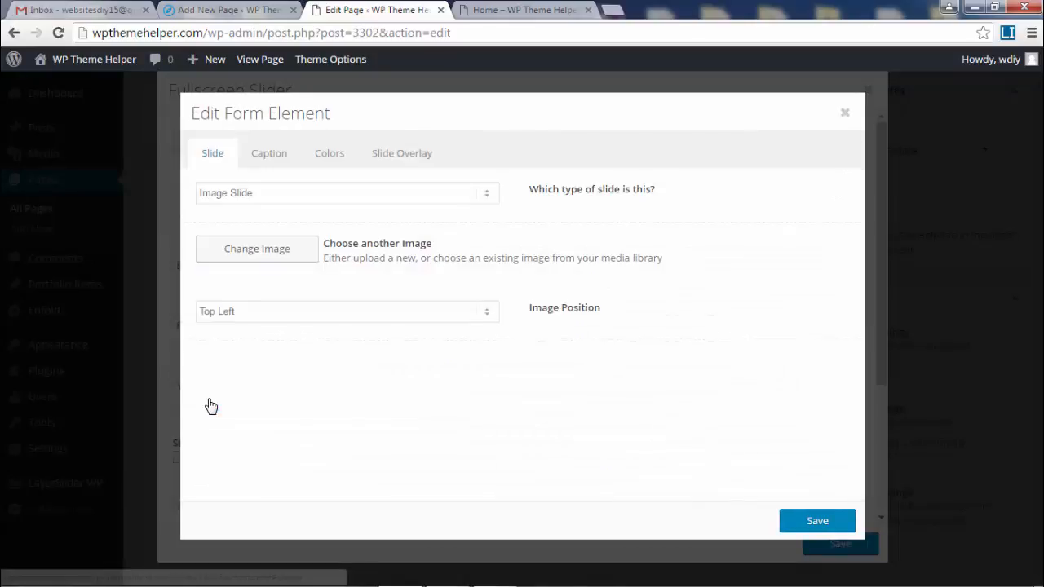
left_click(273, 257)
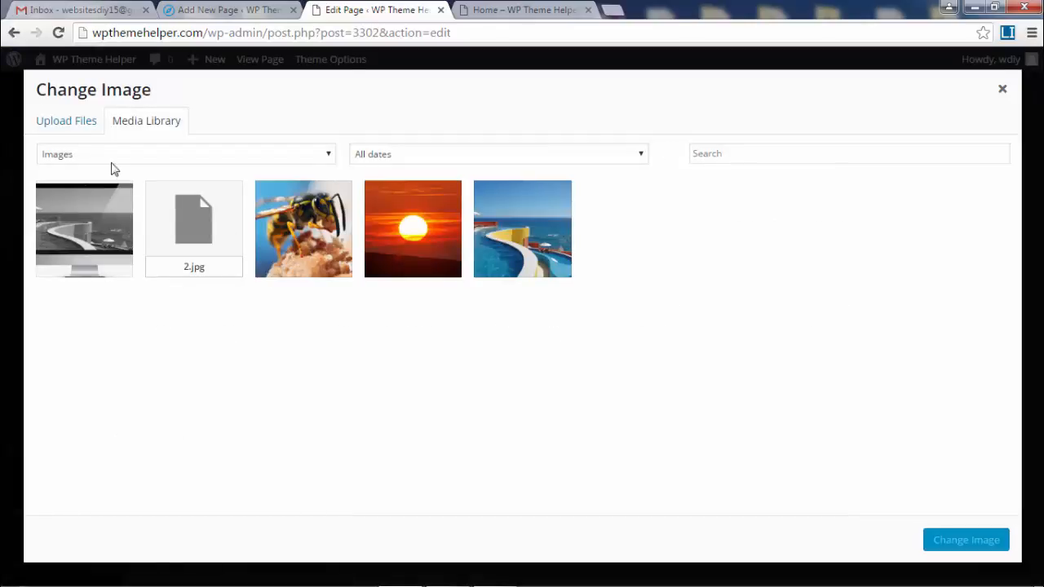
left_click(63, 128)
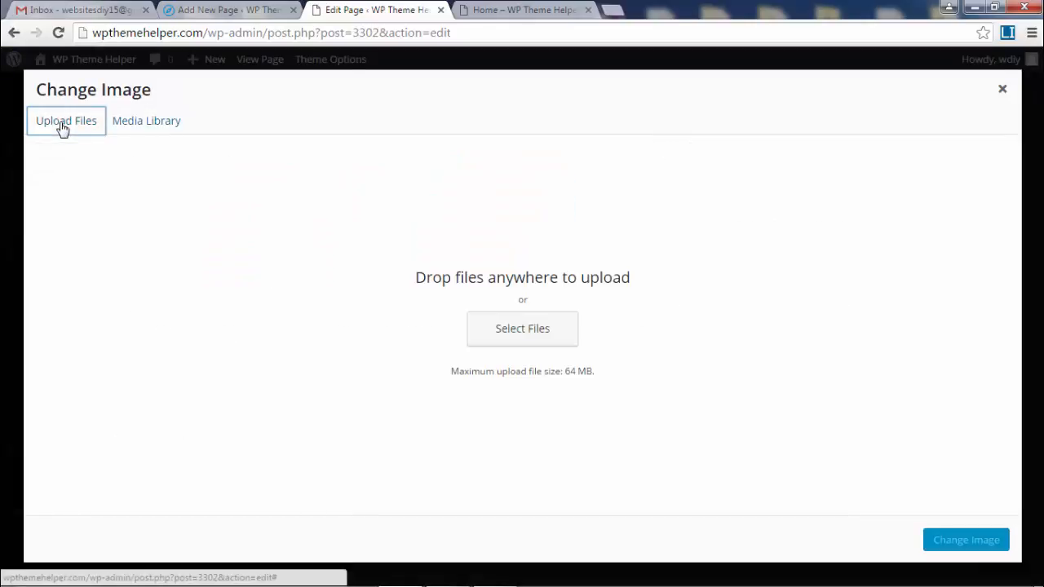
left_click(1002, 91)
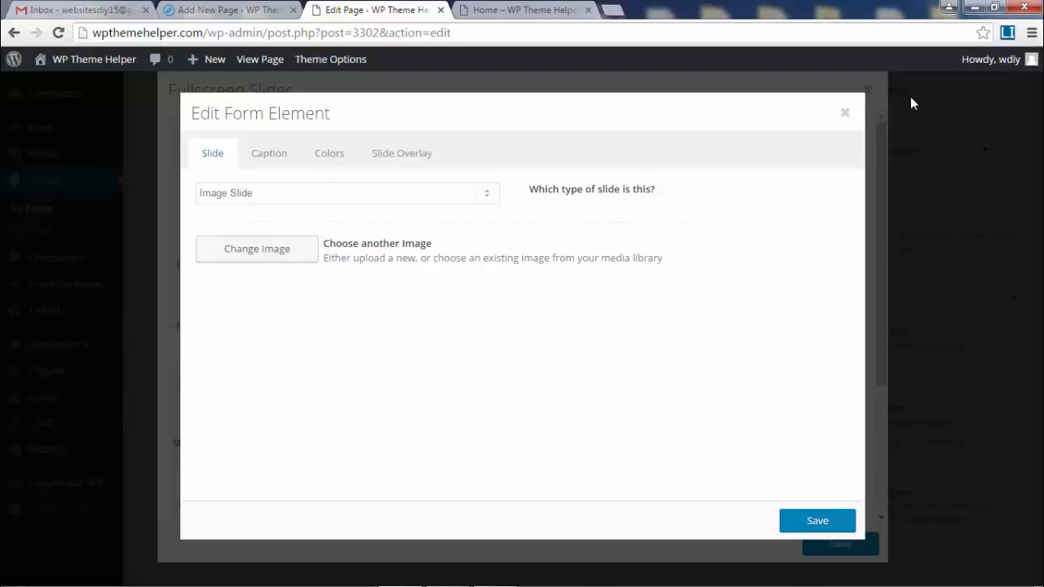
left_click(846, 113)
left_click(868, 90)
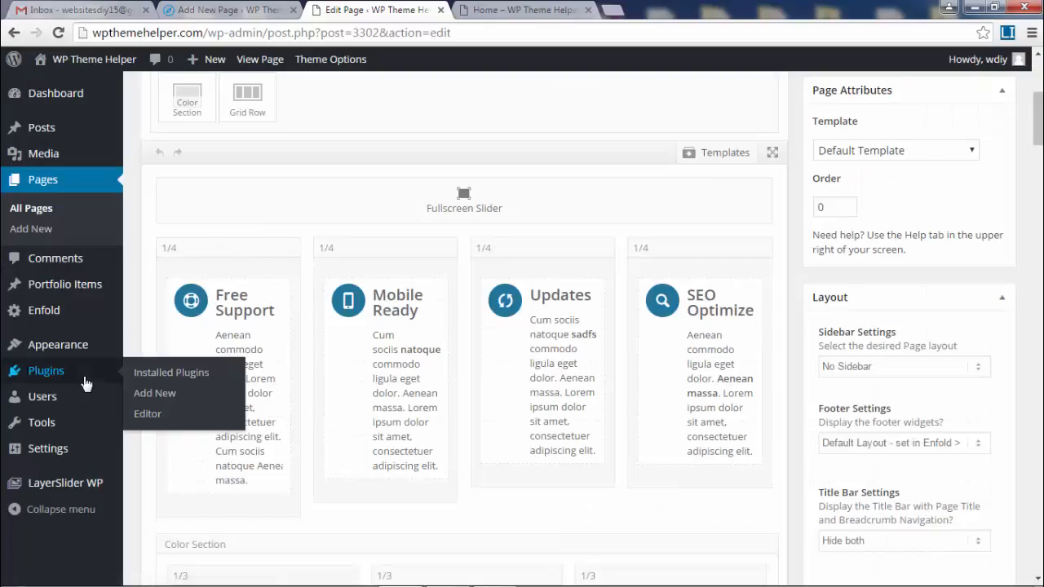
- Open the Plugins page in a new browser tab
mouse_move(52, 379)
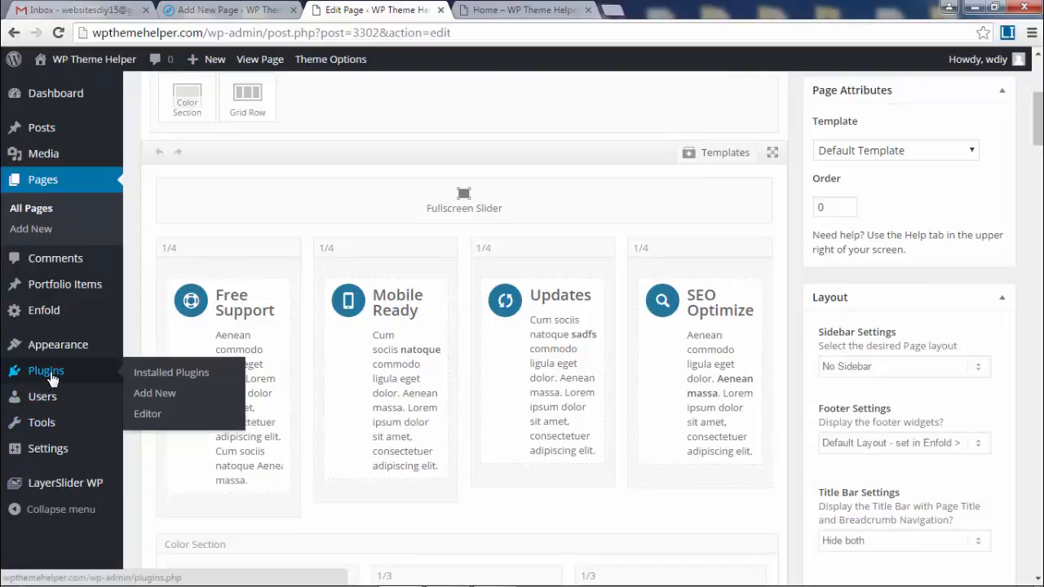
right_click(42, 377)
left_click(72, 387)
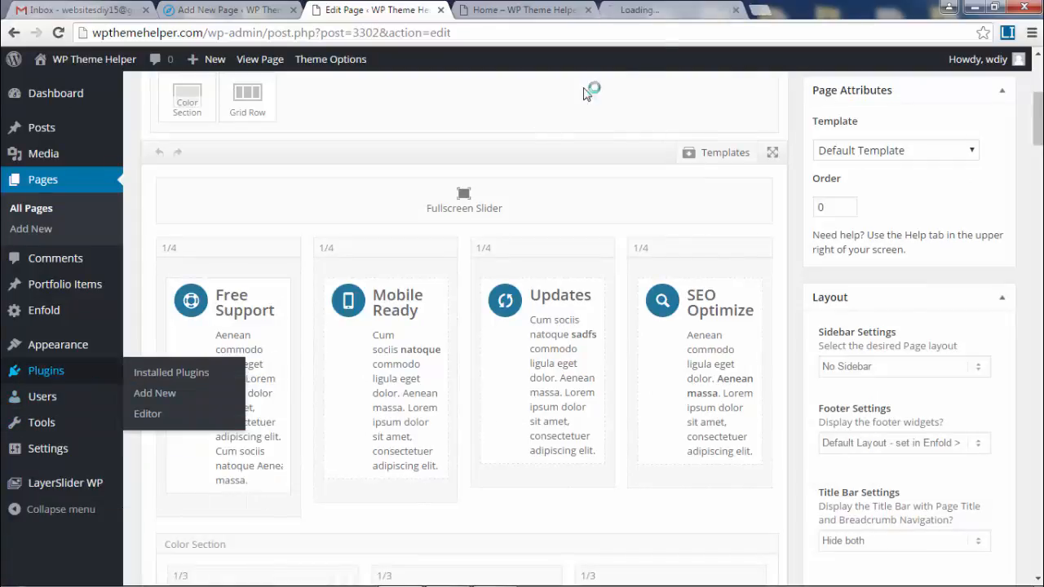
left_click(667, 12)
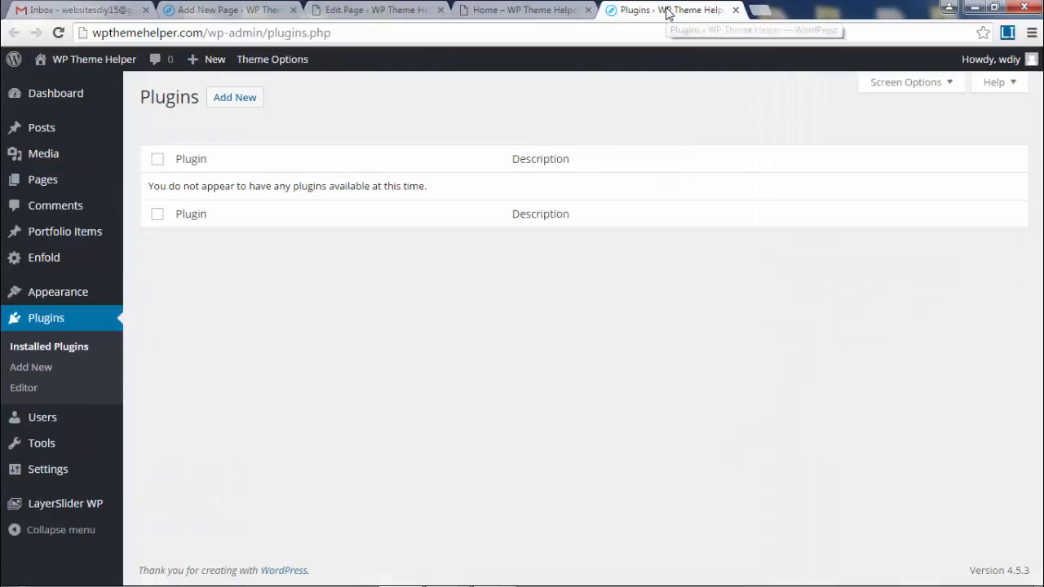
- Search 'force regenerate thumbnails', then install and activate Force Regenerate Thumbnails
left_click(33, 368)
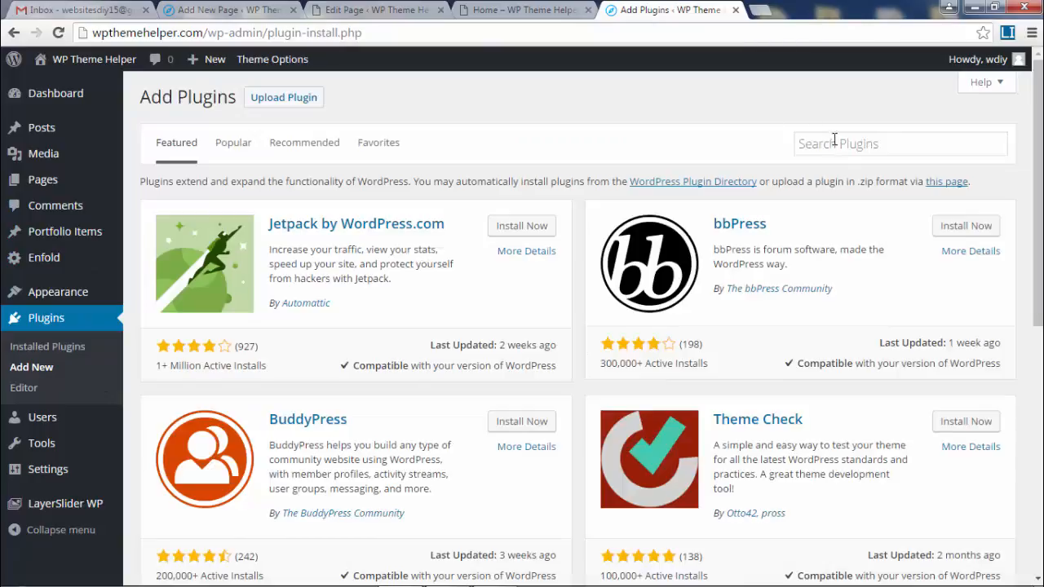
left_click(834, 146)
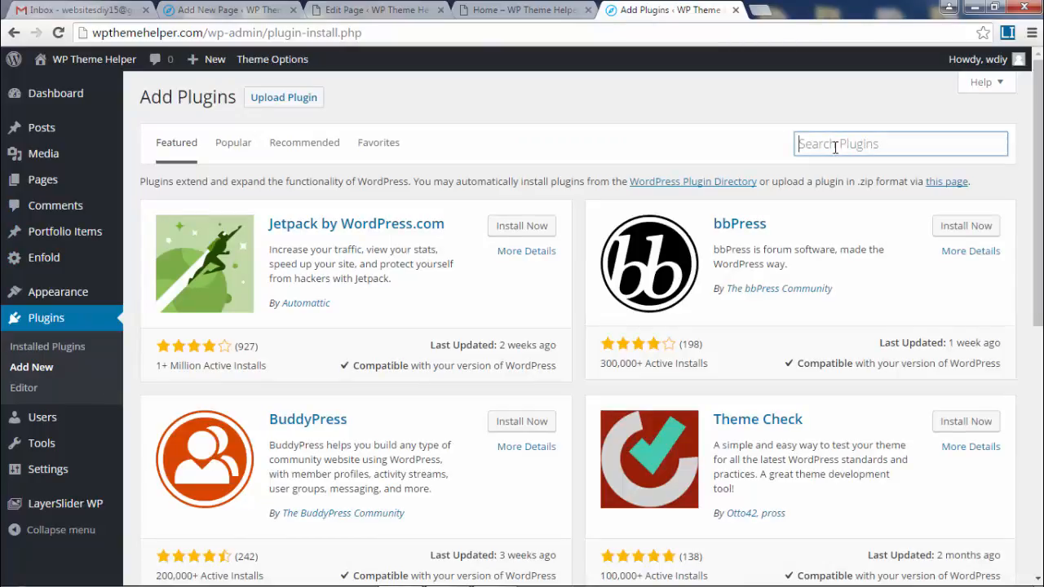
type("forc")
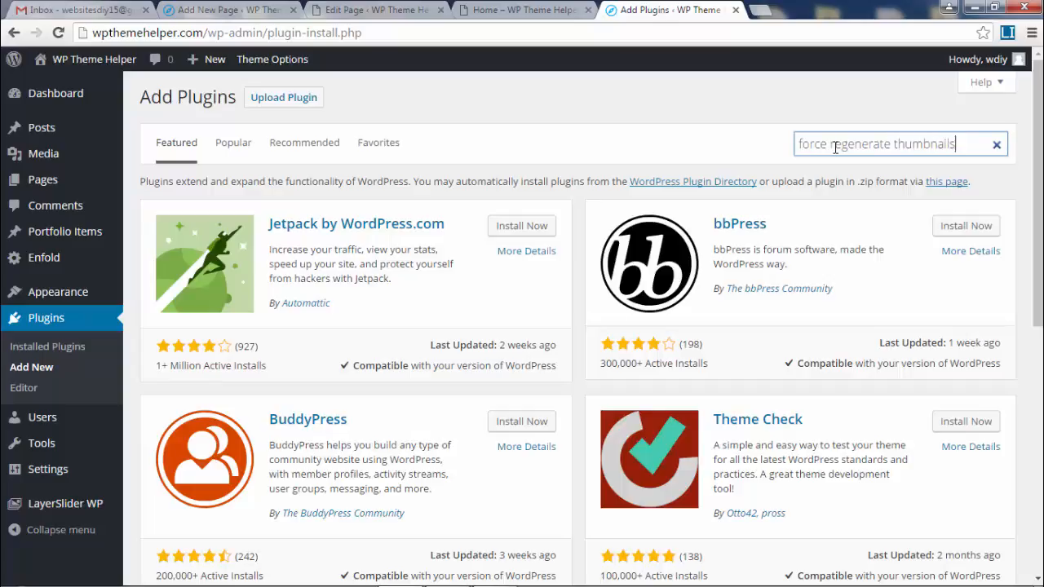
type("e regenerate thumbnails")
key("Return")
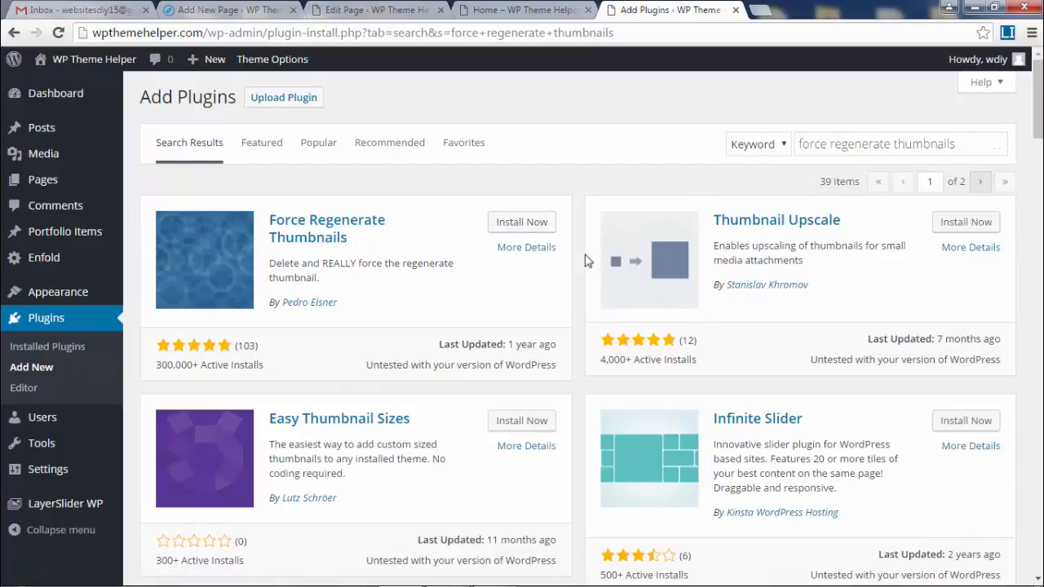
left_click(538, 249)
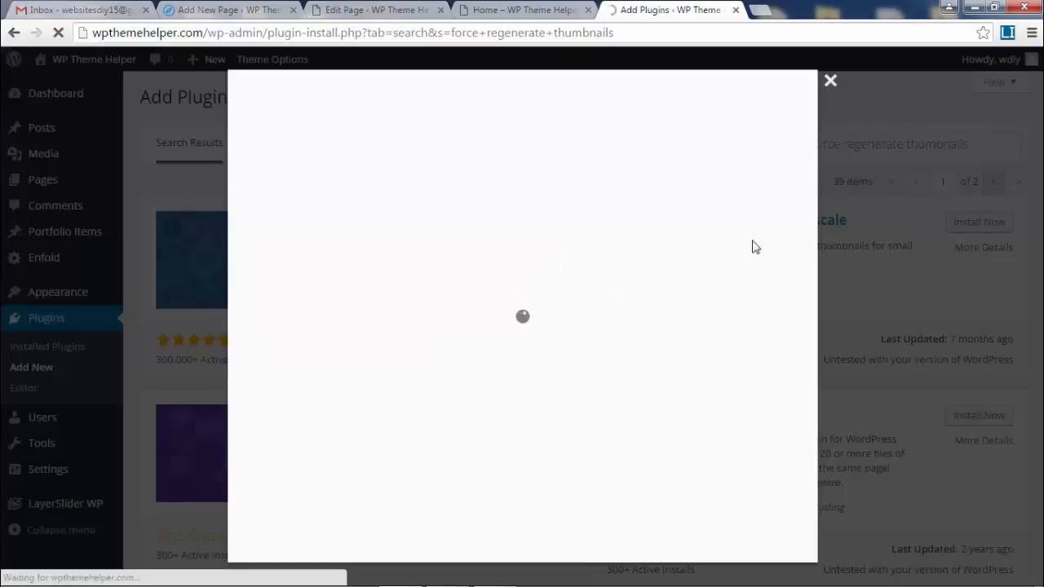
left_click(831, 83)
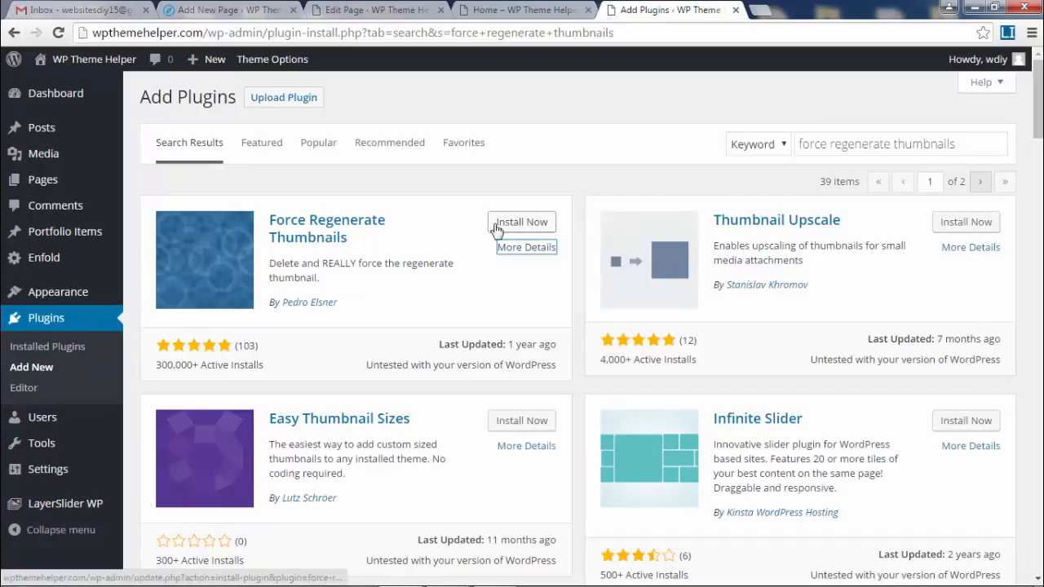
left_click(531, 230)
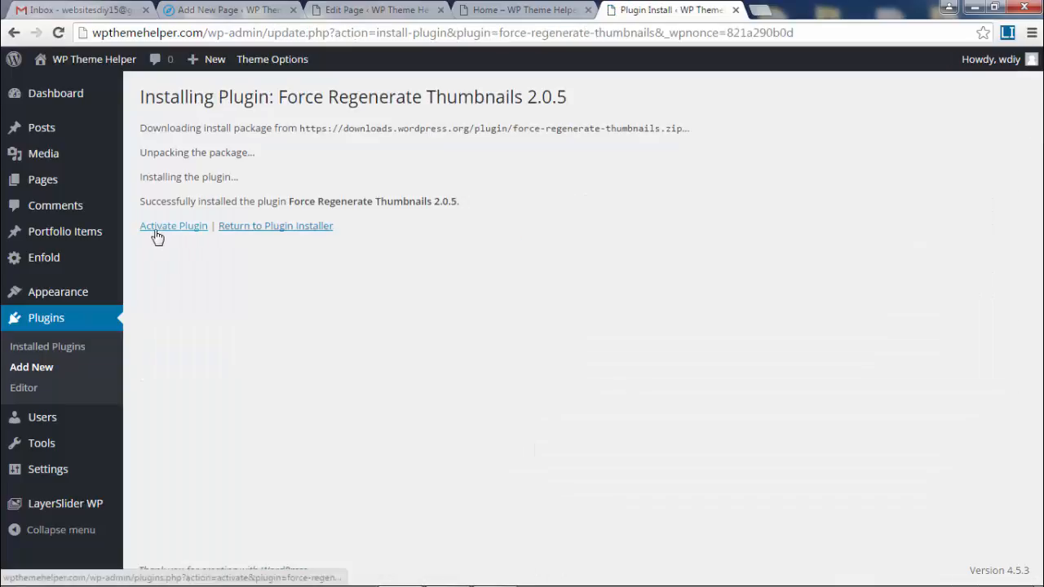
left_click(160, 232)
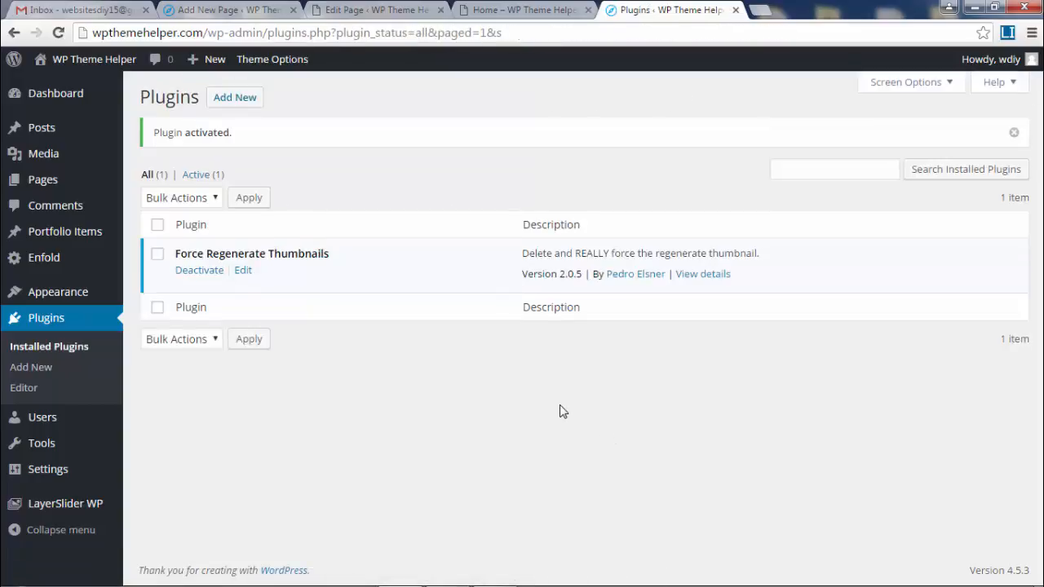
- Search the installed plugins for 'enhanced media gallery', then search new plugins for 'enhanced media'
left_click(793, 166)
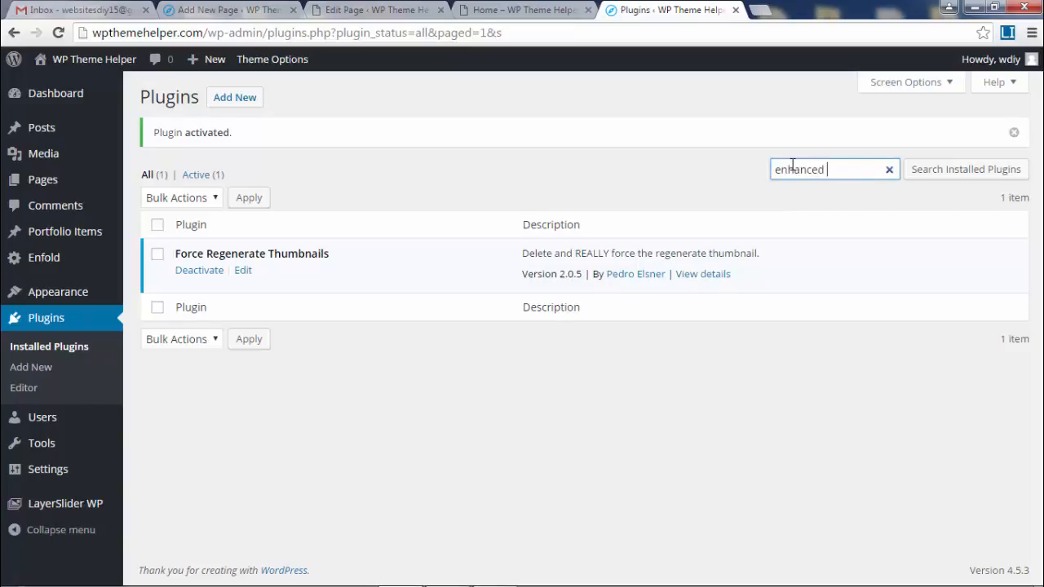
type("enhanced media gallery")
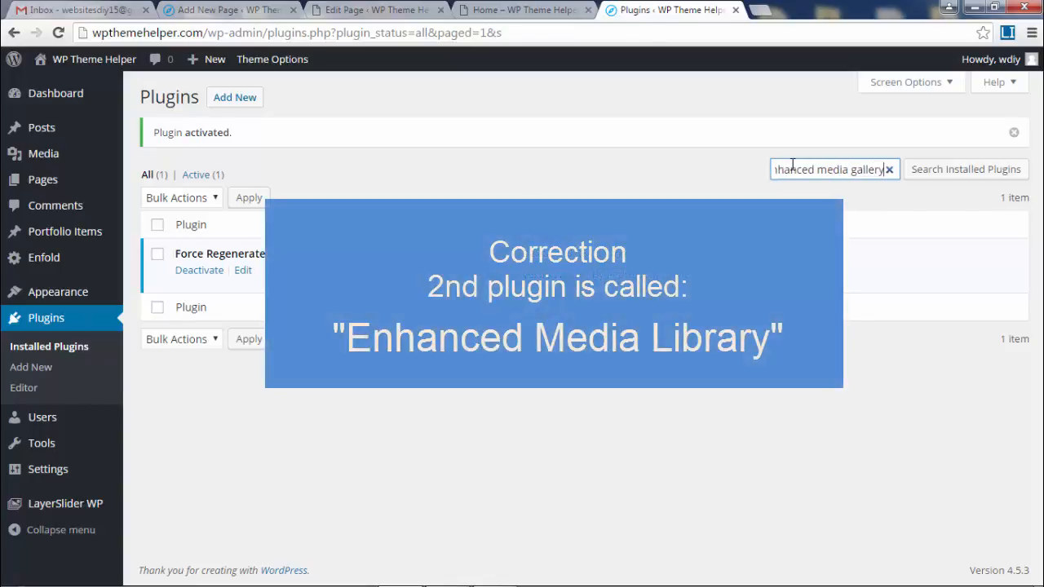
key("Return")
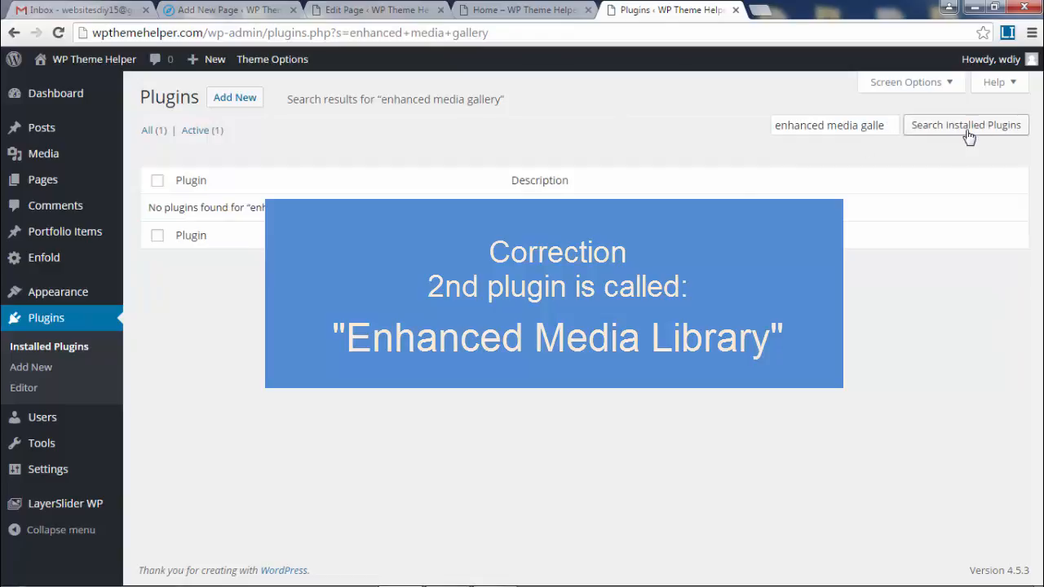
left_click(238, 99)
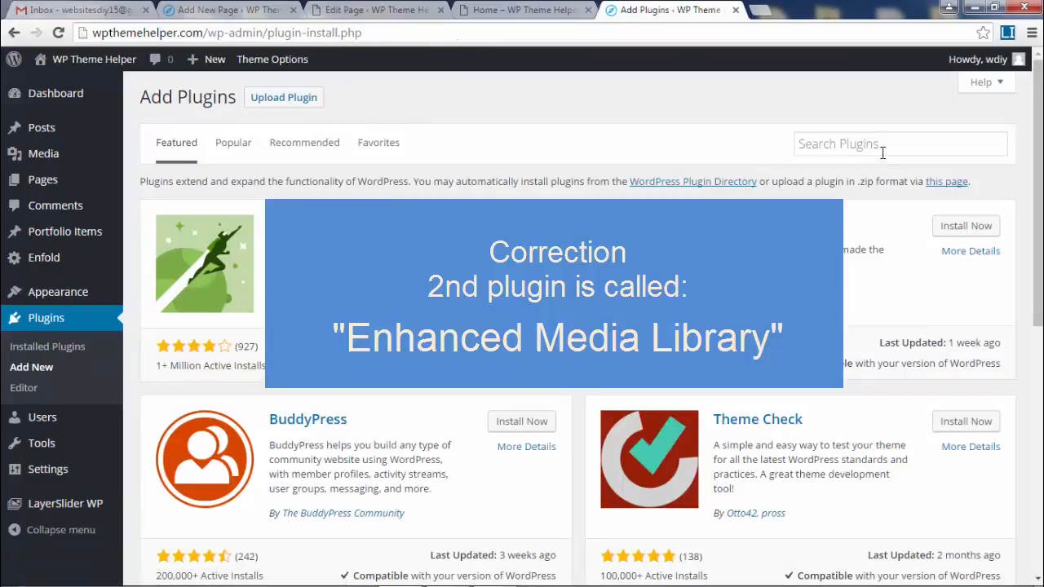
left_click(836, 143)
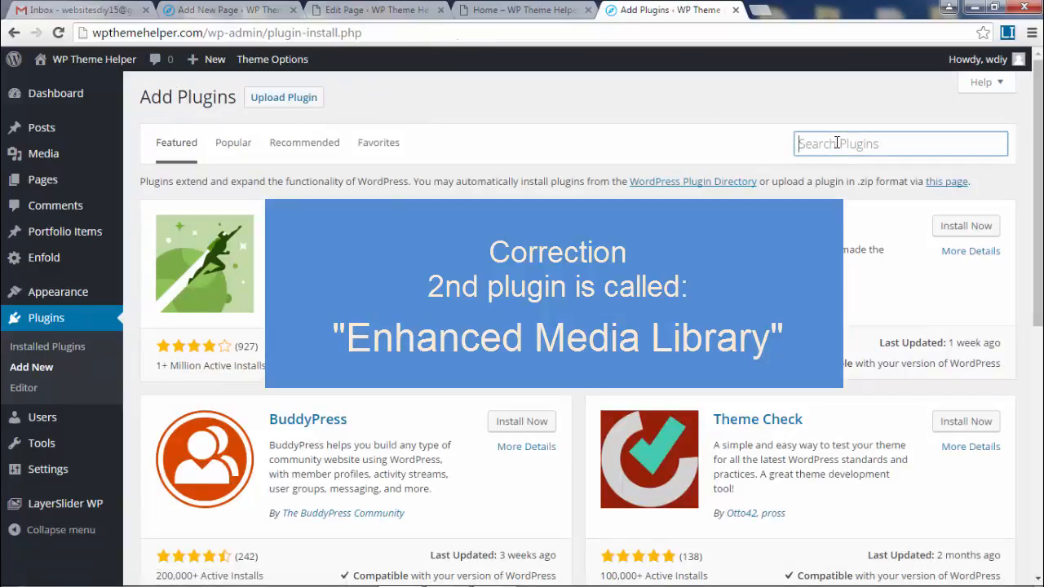
type("enha")
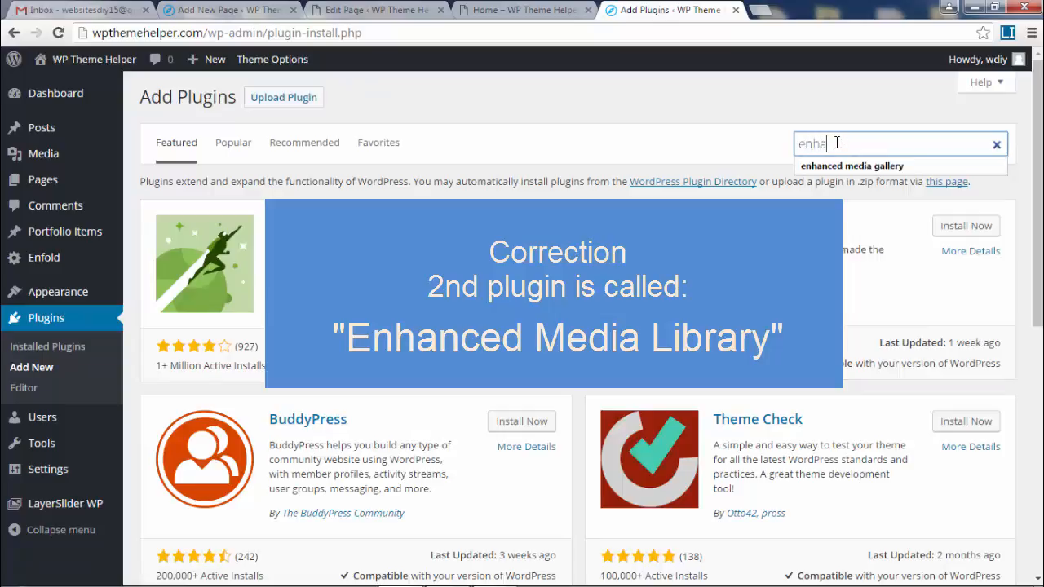
type("nc")
type("ed media")
key("Down")
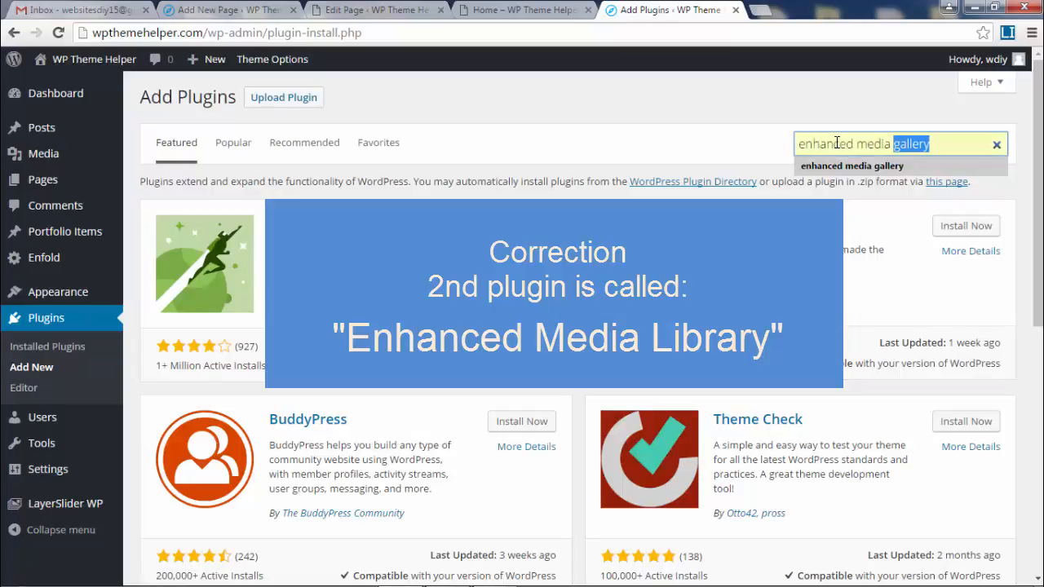
key("Return")
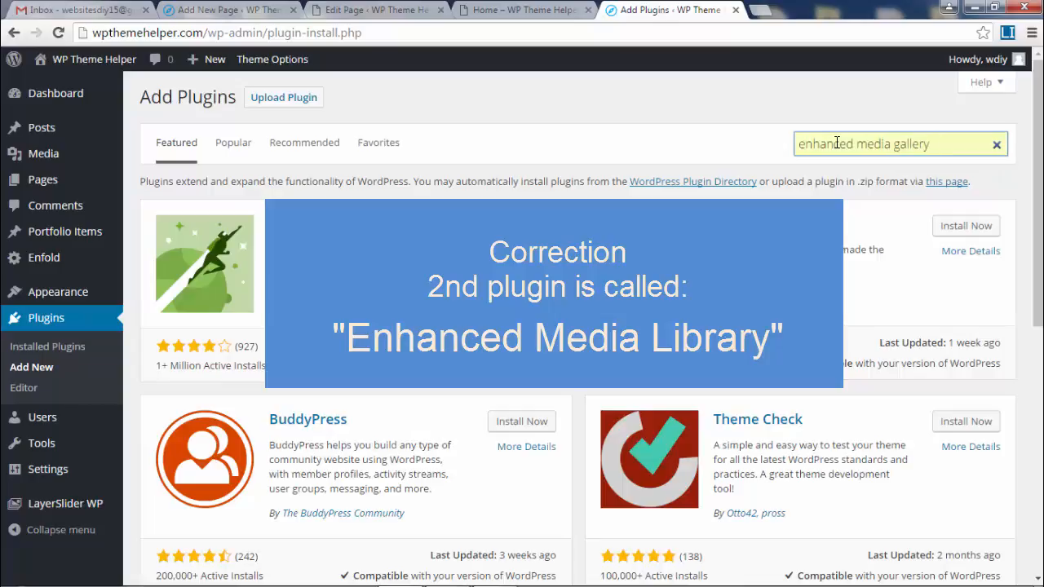
key("Return")
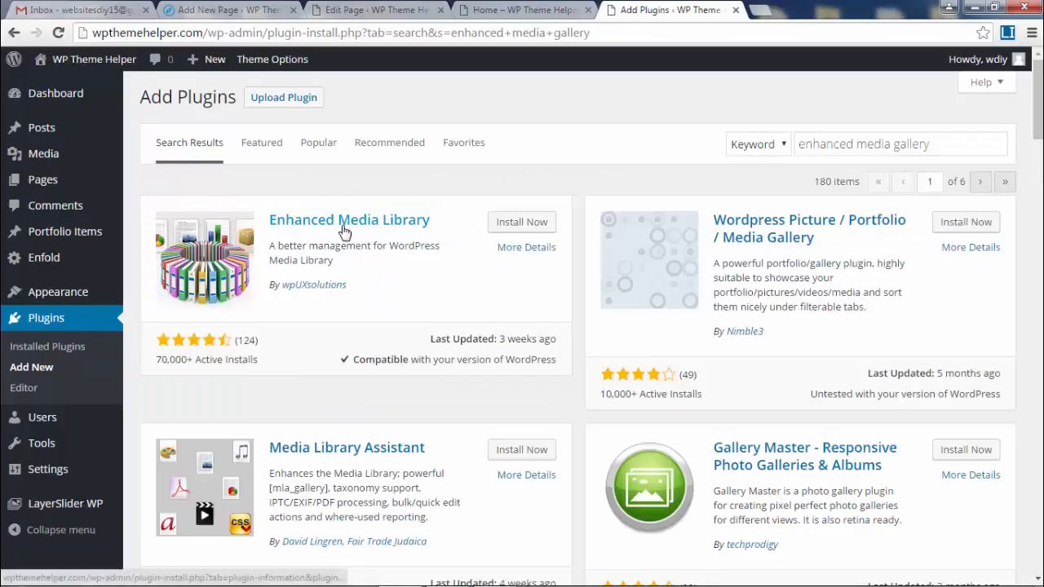
- Install and activate Enhanced Media Library 2.3, then go to the Media Library
left_click(517, 231)
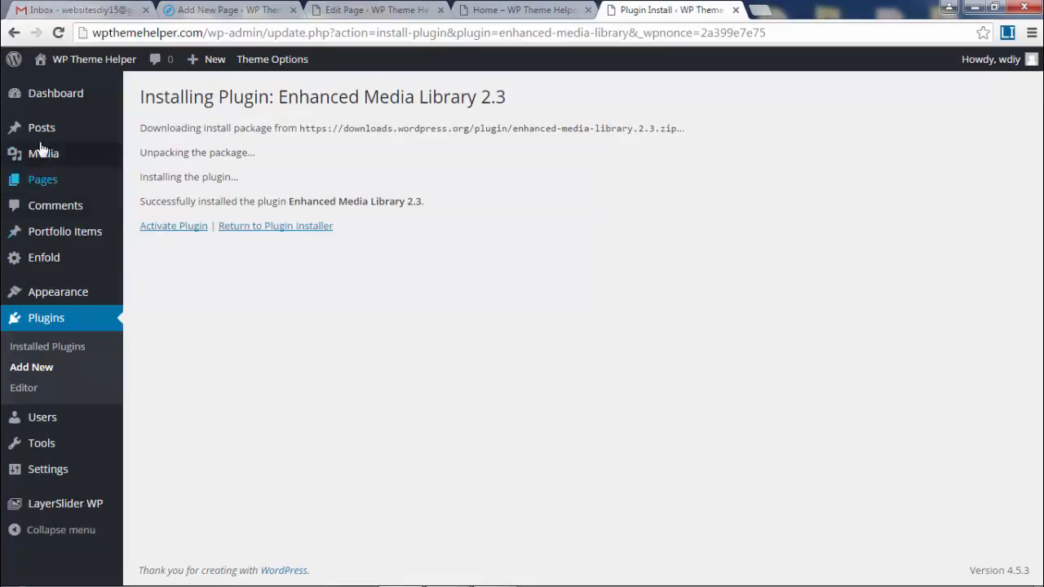
mouse_move(49, 154)
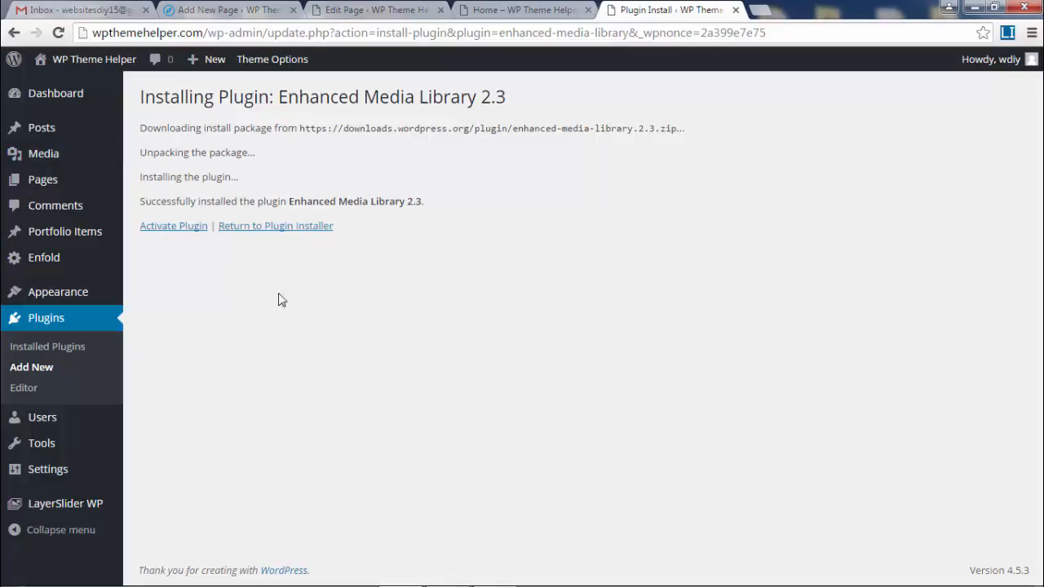
left_click(176, 226)
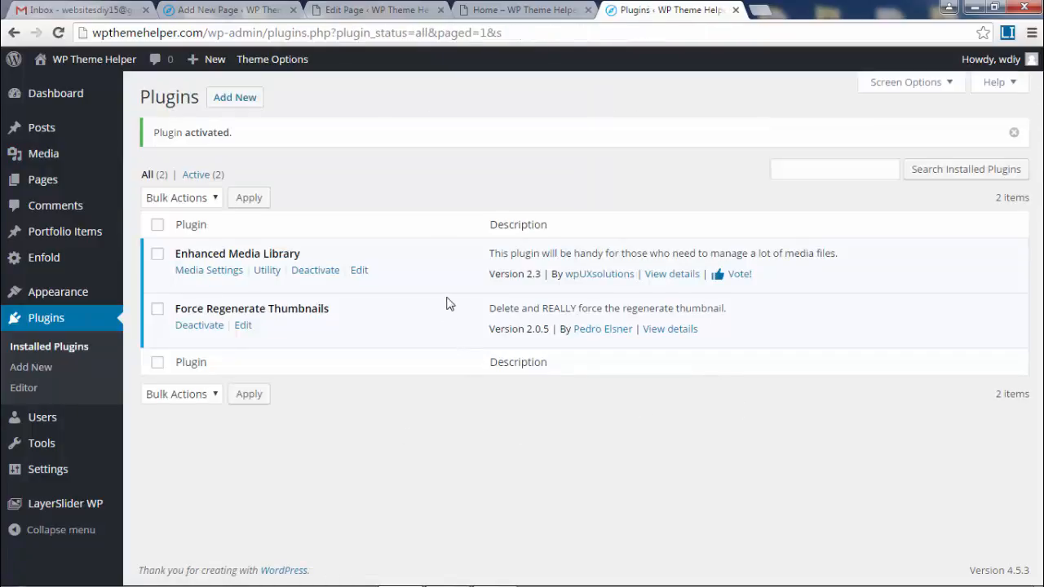
left_click(47, 162)
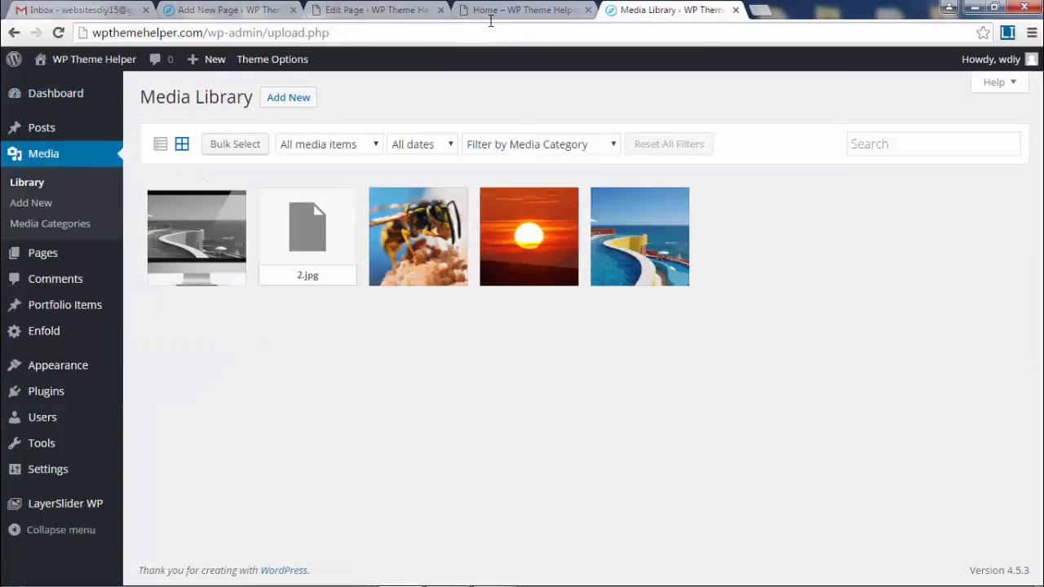
left_click(494, 11)
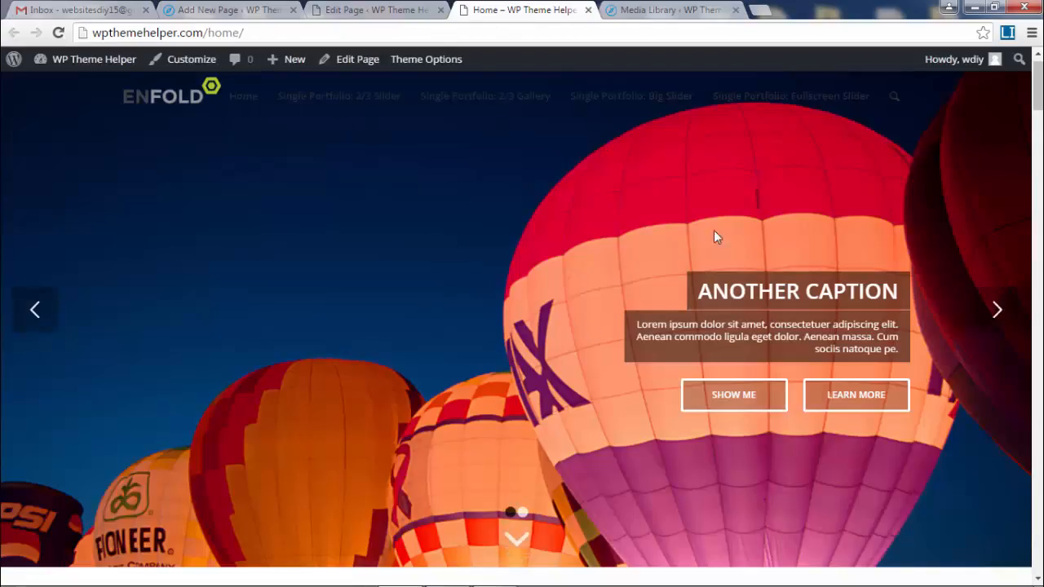
left_click(665, 10)
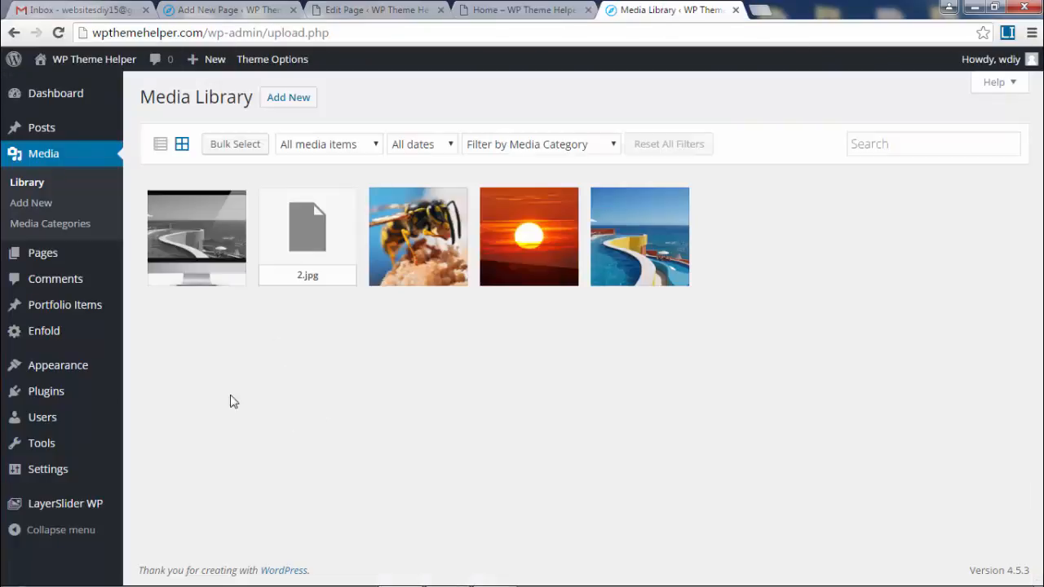
mouse_move(55, 397)
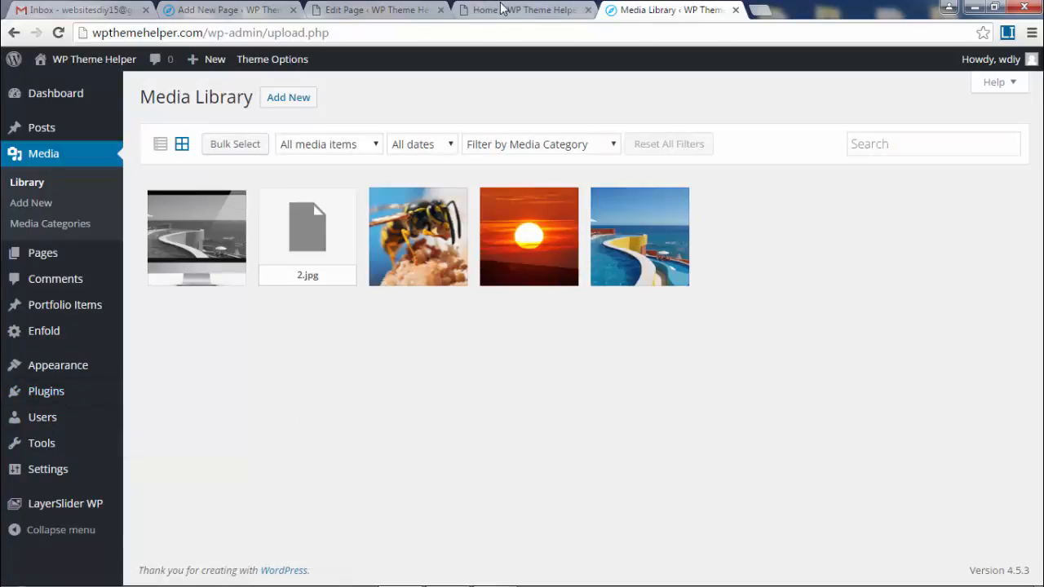
mouse_move(101, 443)
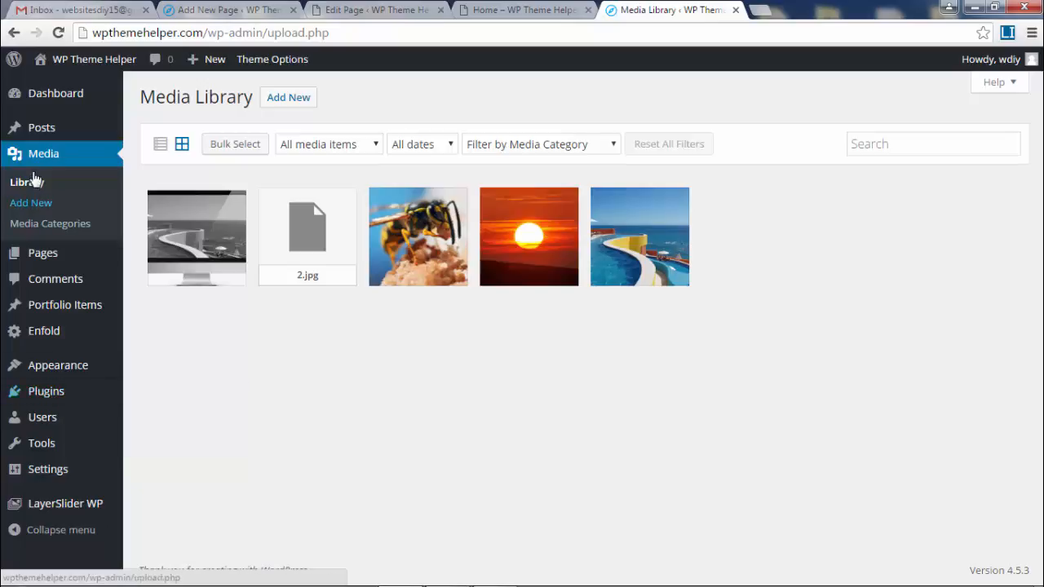
left_click(295, 99)
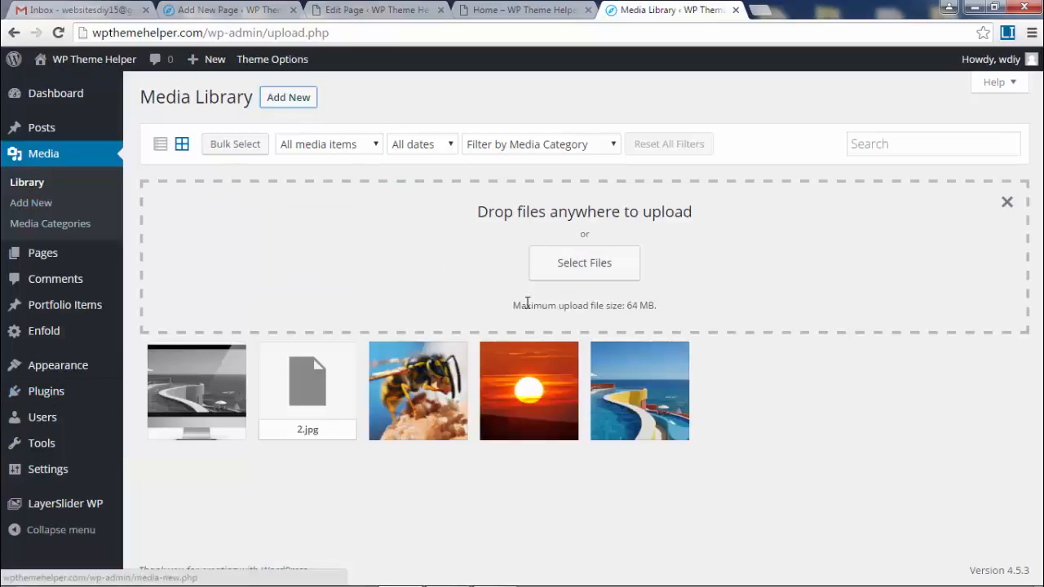
left_click(582, 266)
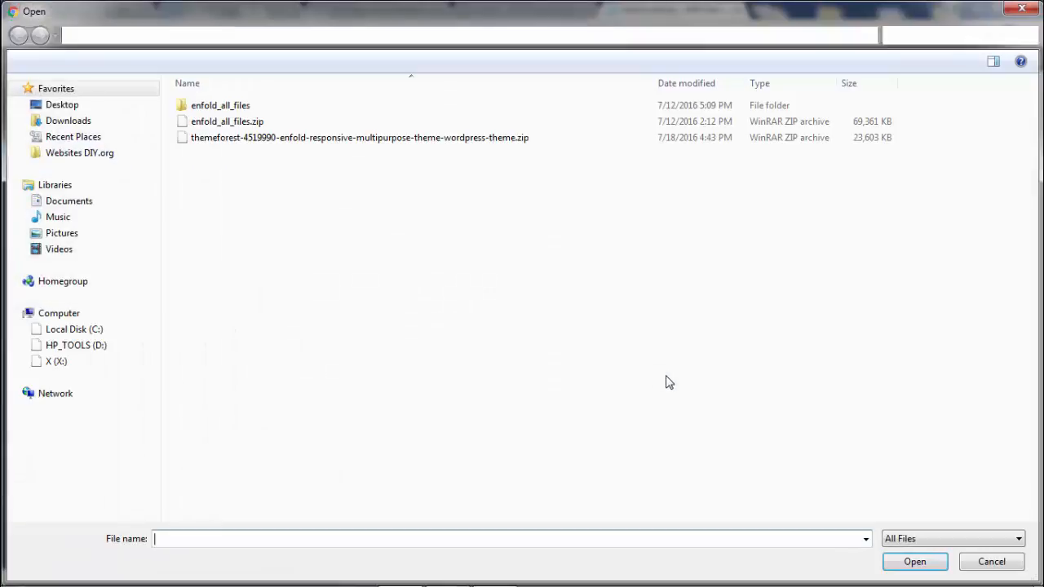
left_click(92, 159)
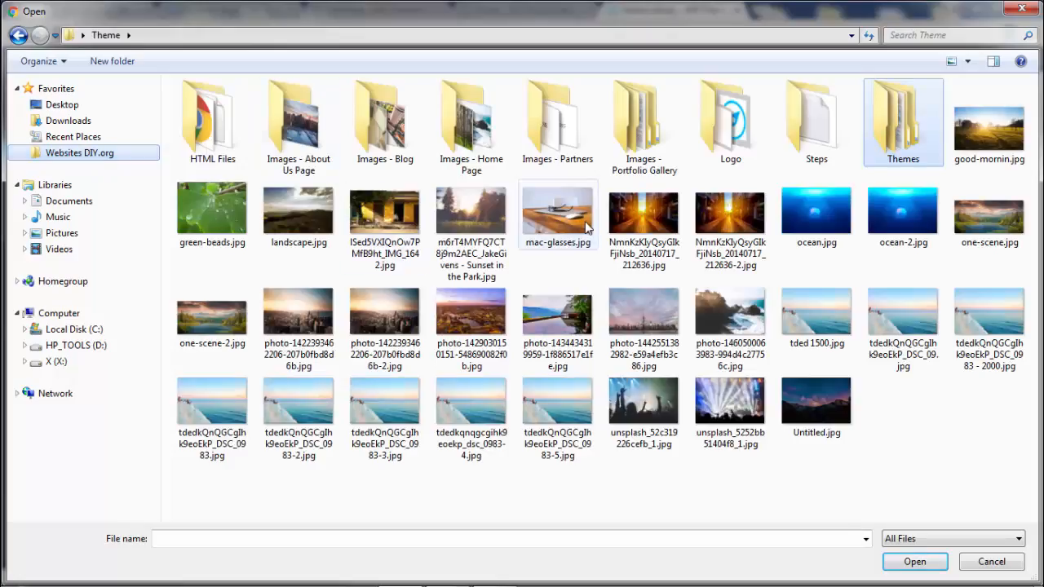
left_click(390, 116)
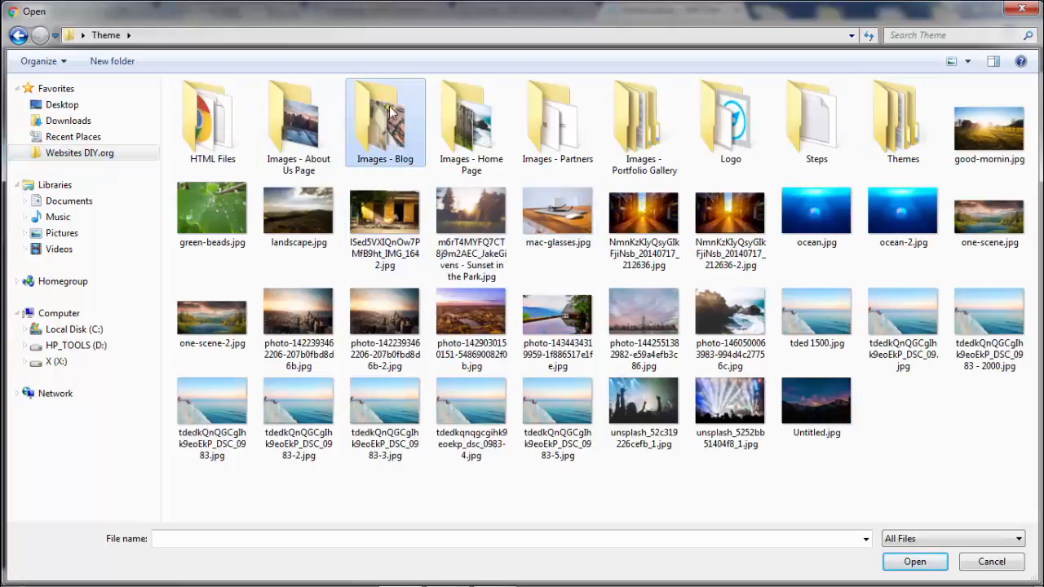
left_click(472, 123)
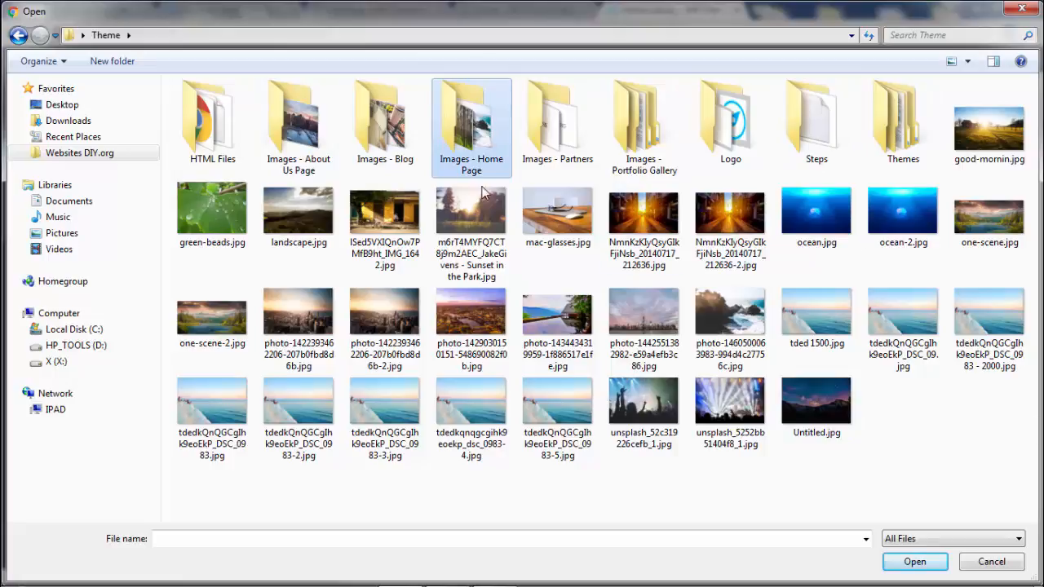
double_click(464, 120)
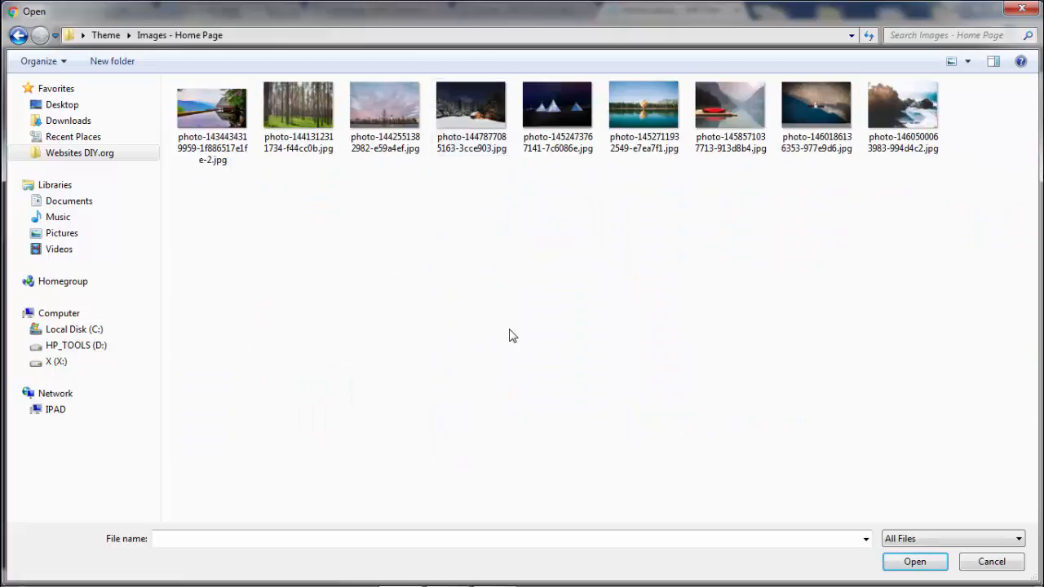
double_click(228, 114)
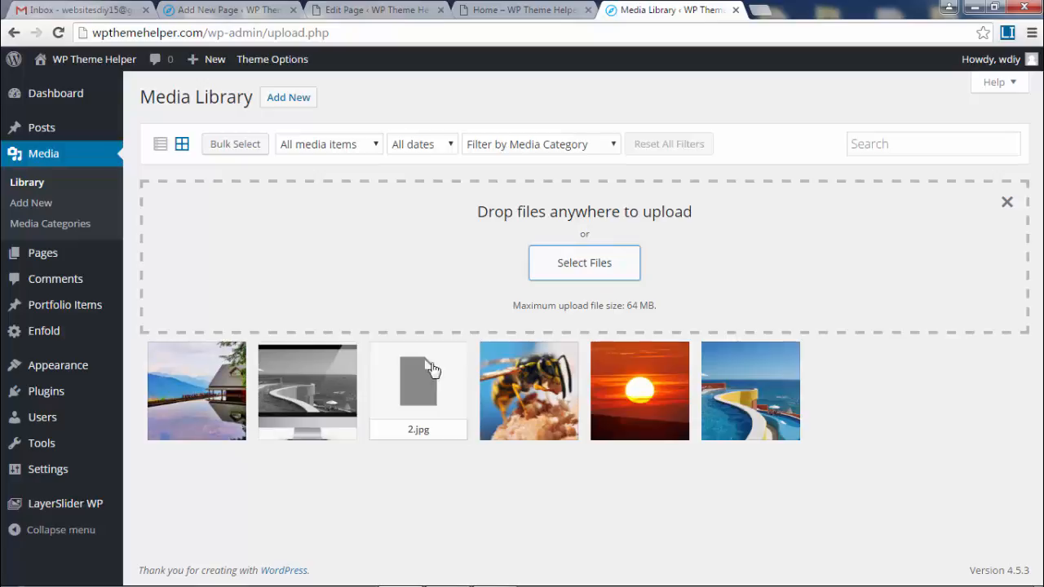
- Glance at the live home page, close the Media Library and return to the Home page editor
left_click(490, 10)
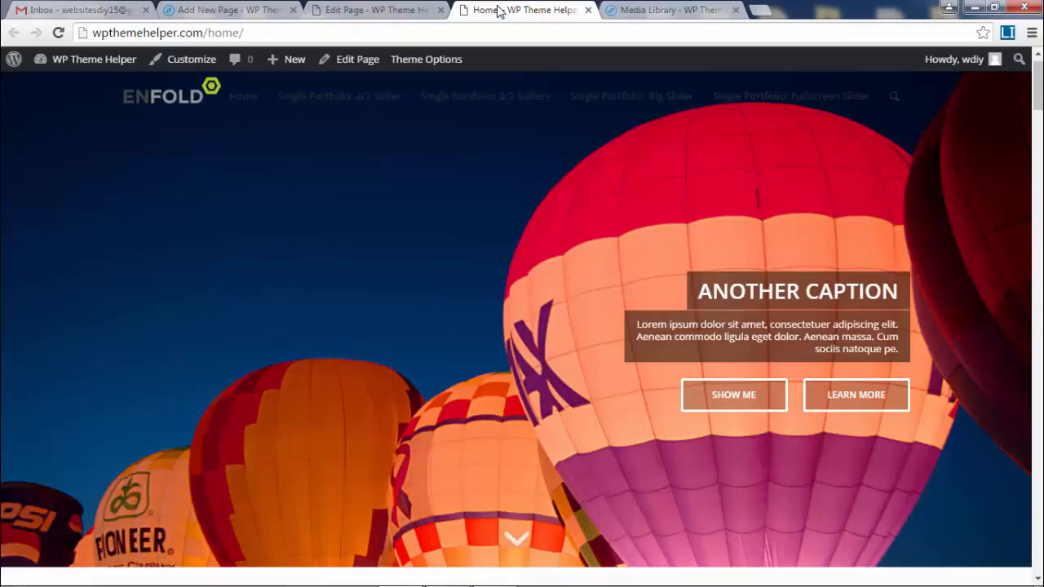
left_click(372, 13)
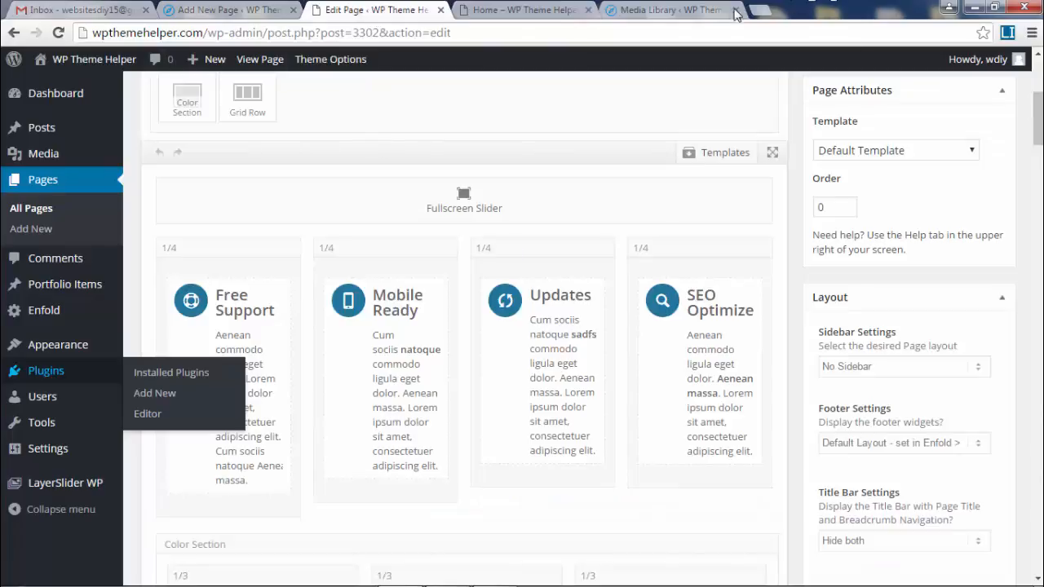
left_click(687, 10)
left_click(736, 10)
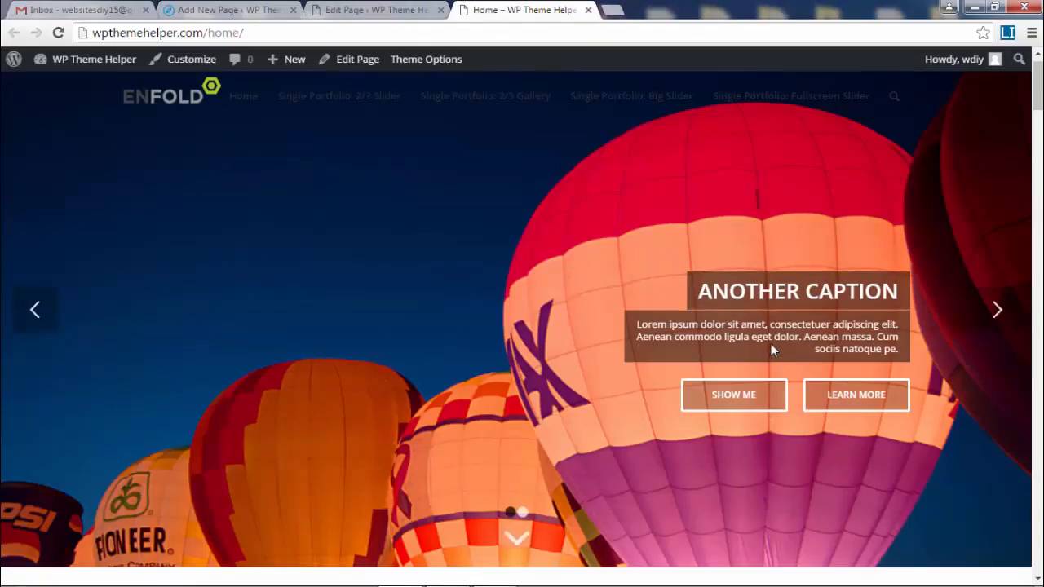
left_click(376, 10)
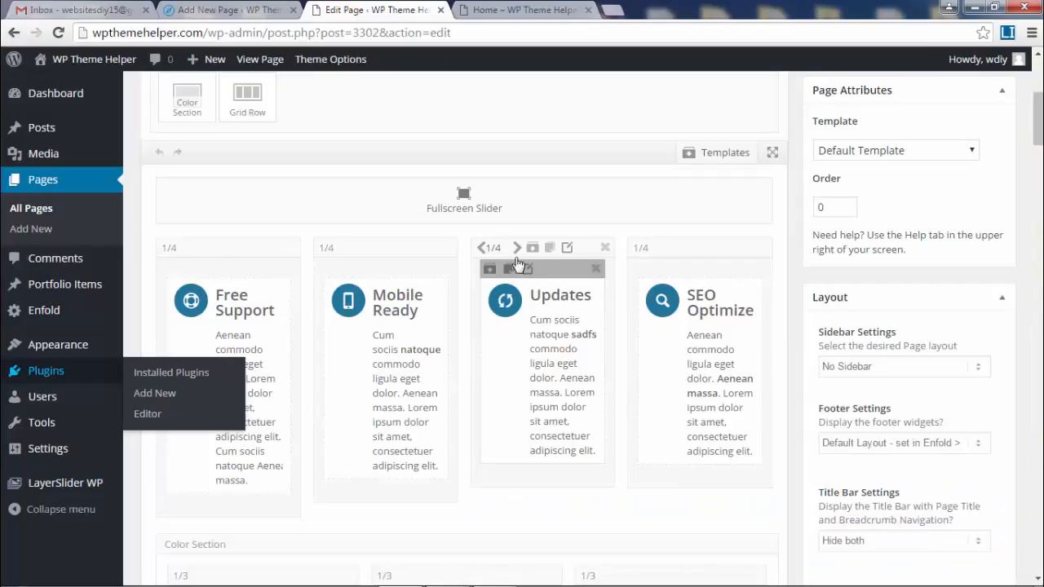
- Open the slider's slide and browse library images, then close every dialog without saving changes
left_click(463, 198)
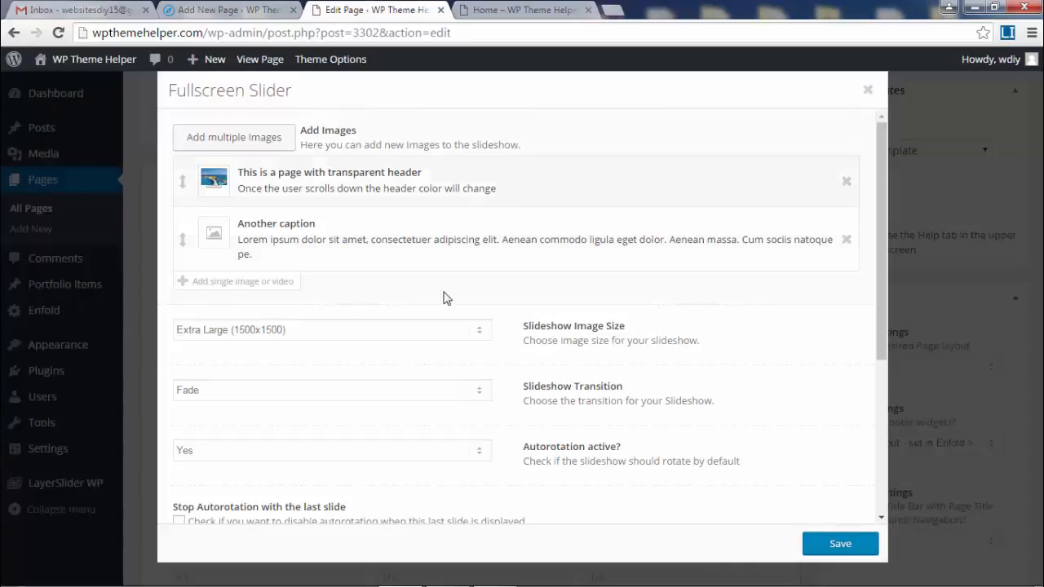
left_click(847, 239)
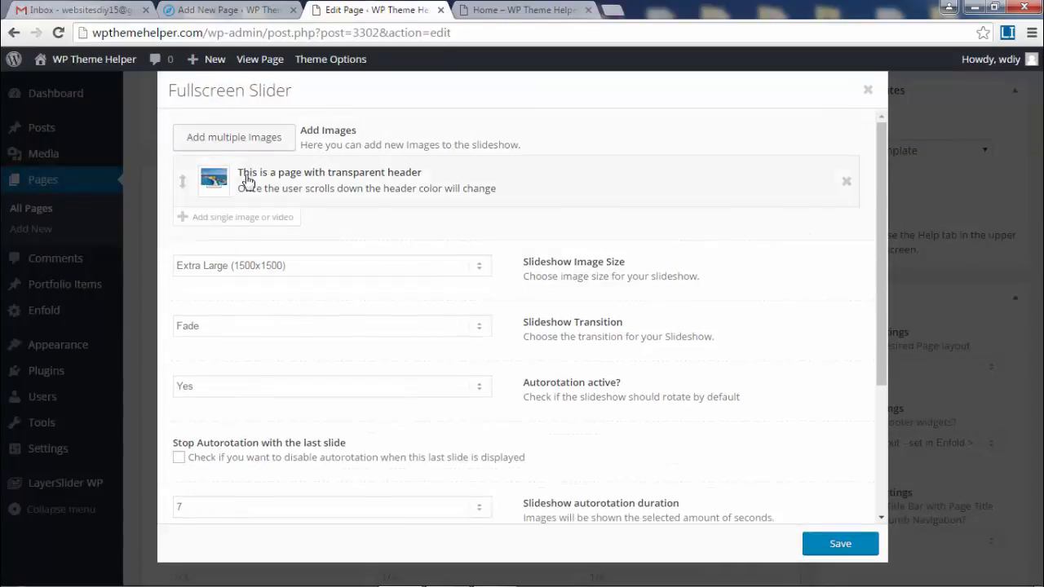
left_click(215, 177)
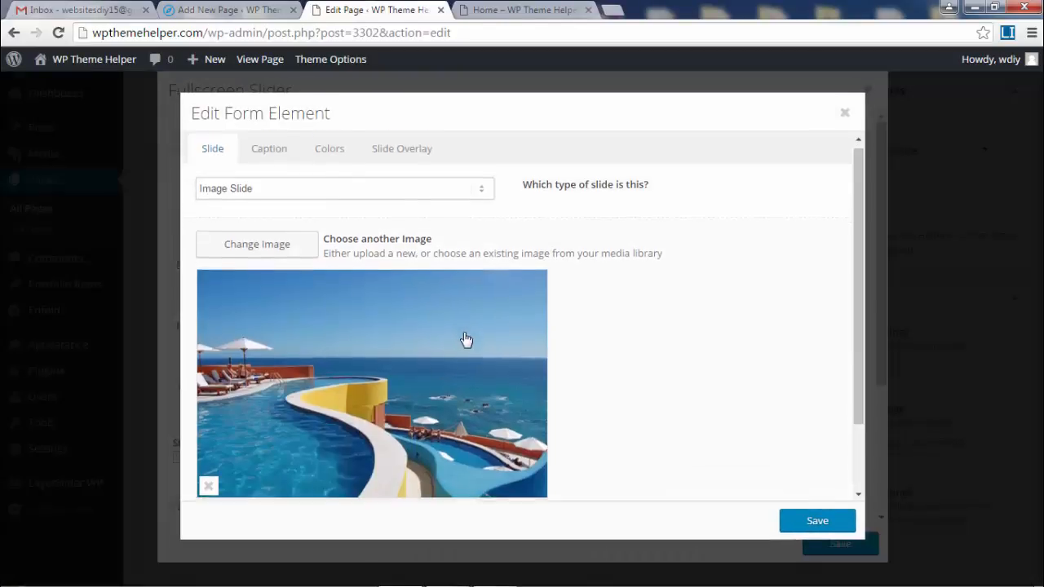
scroll(326, 392, "down", 1)
left_click(205, 406)
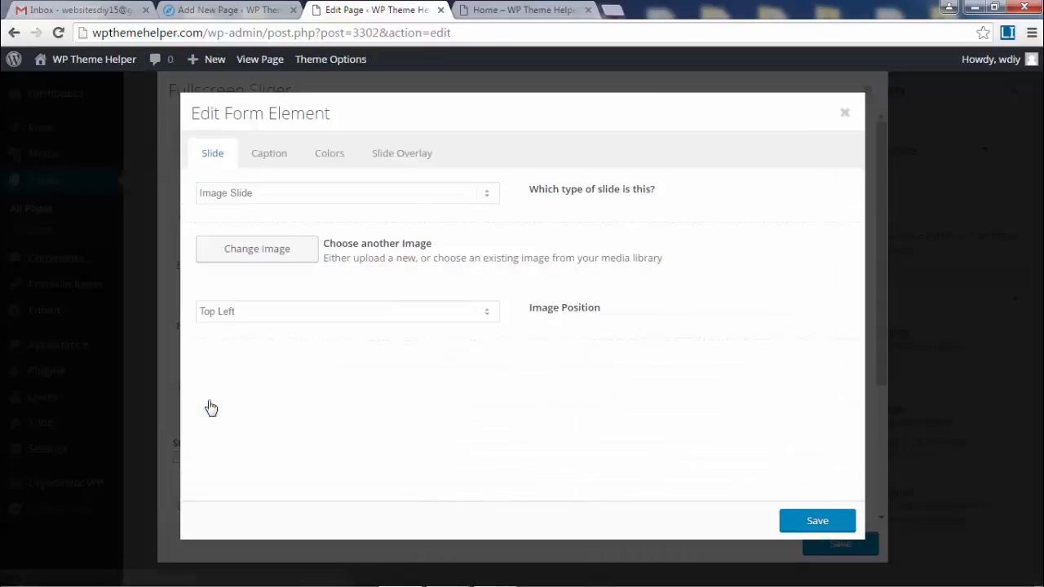
left_click(256, 252)
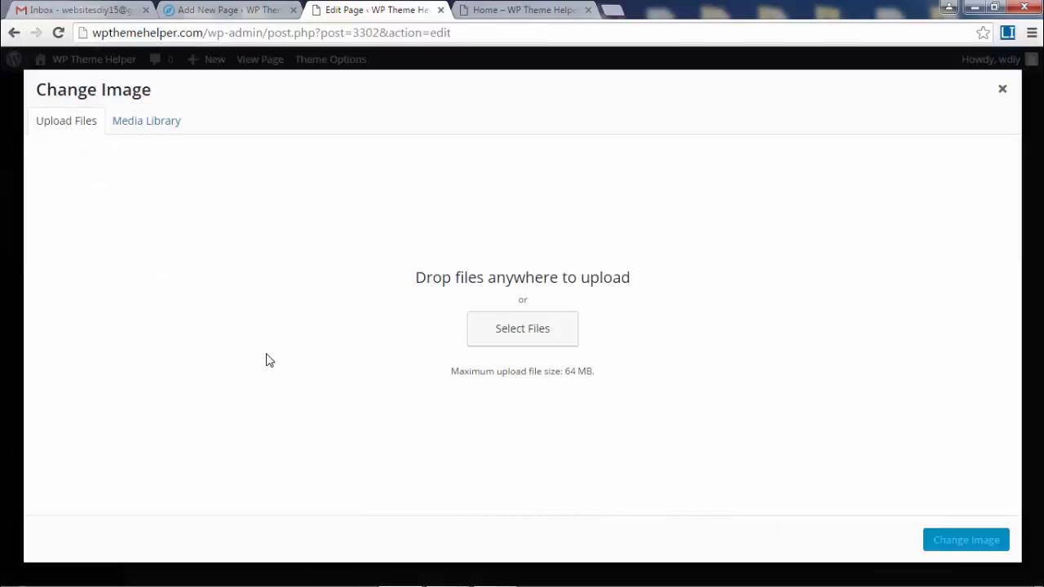
left_click(149, 125)
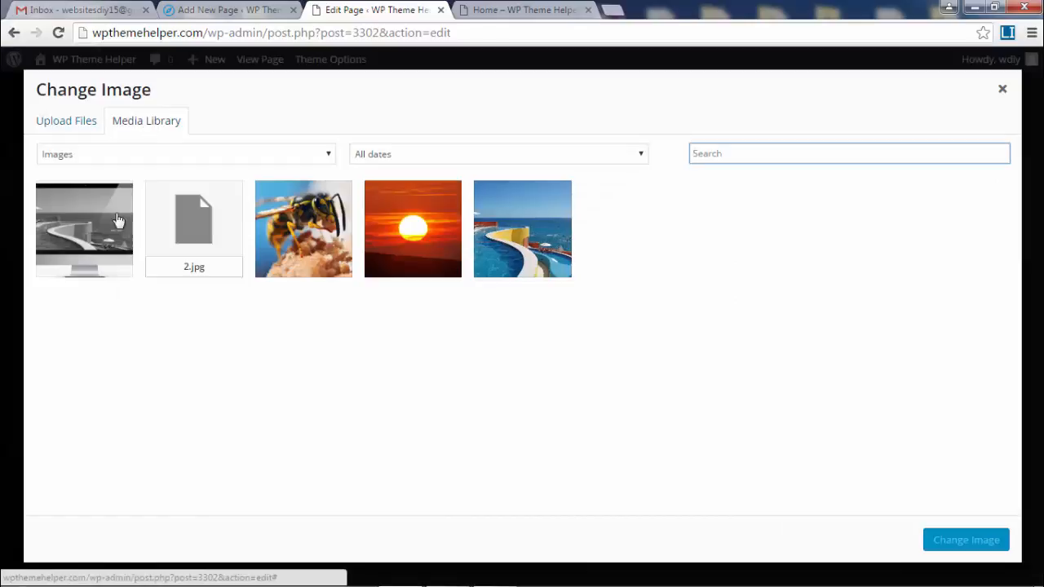
left_click(192, 151)
left_click(193, 151)
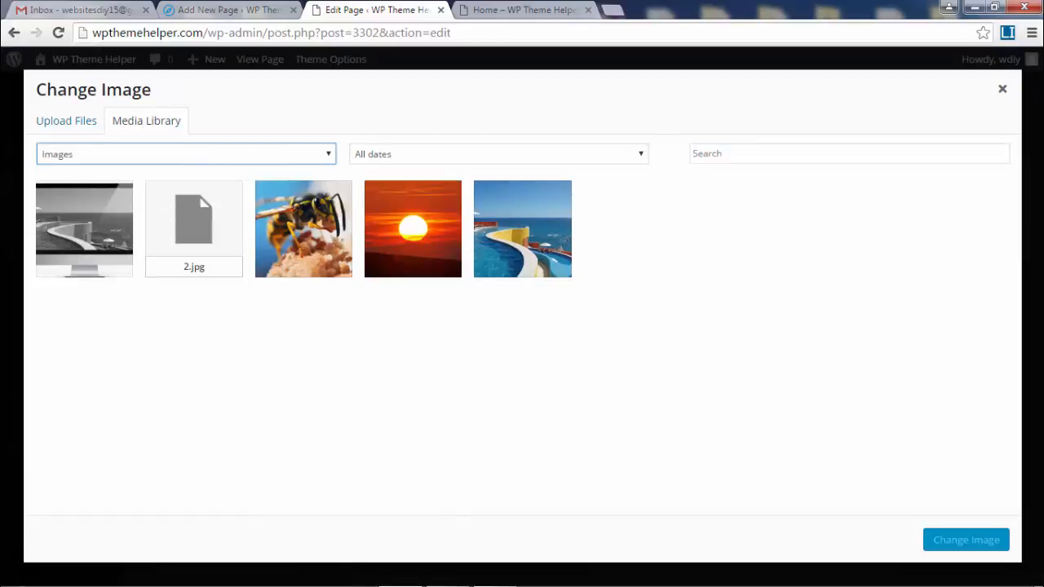
left_click(1002, 91)
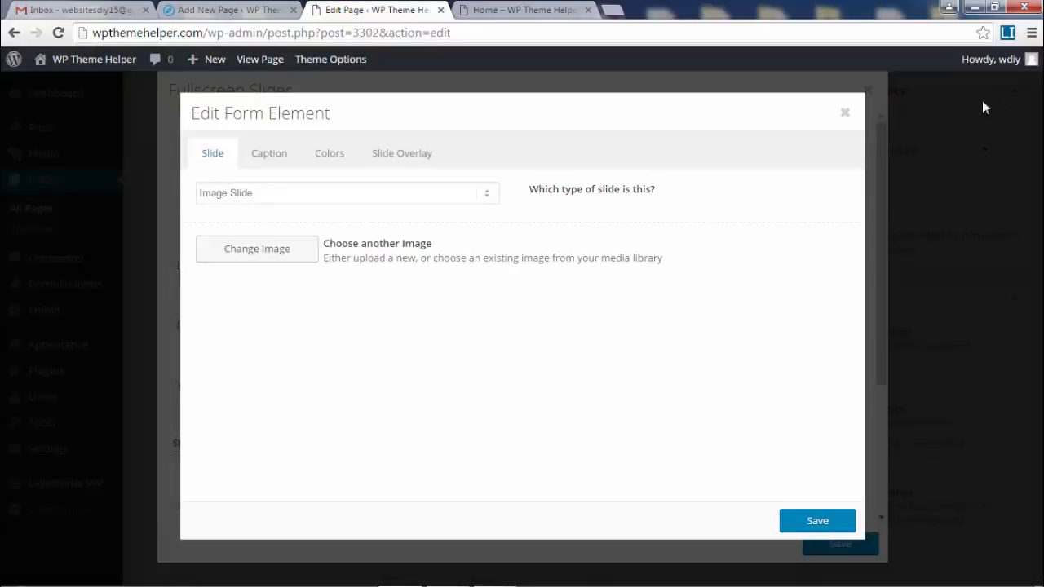
left_click(846, 116)
left_click(866, 92)
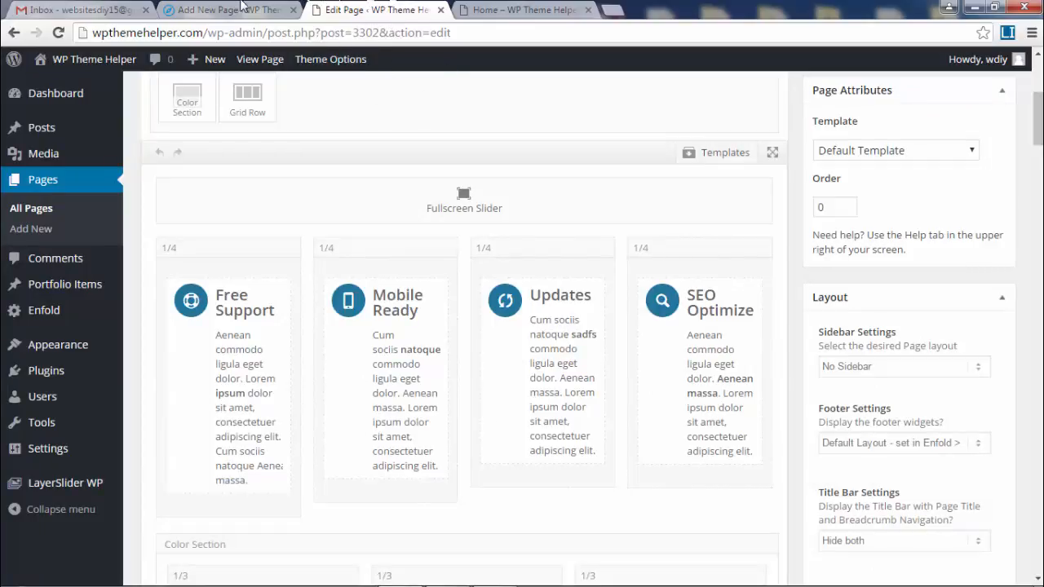
mouse_move(38, 163)
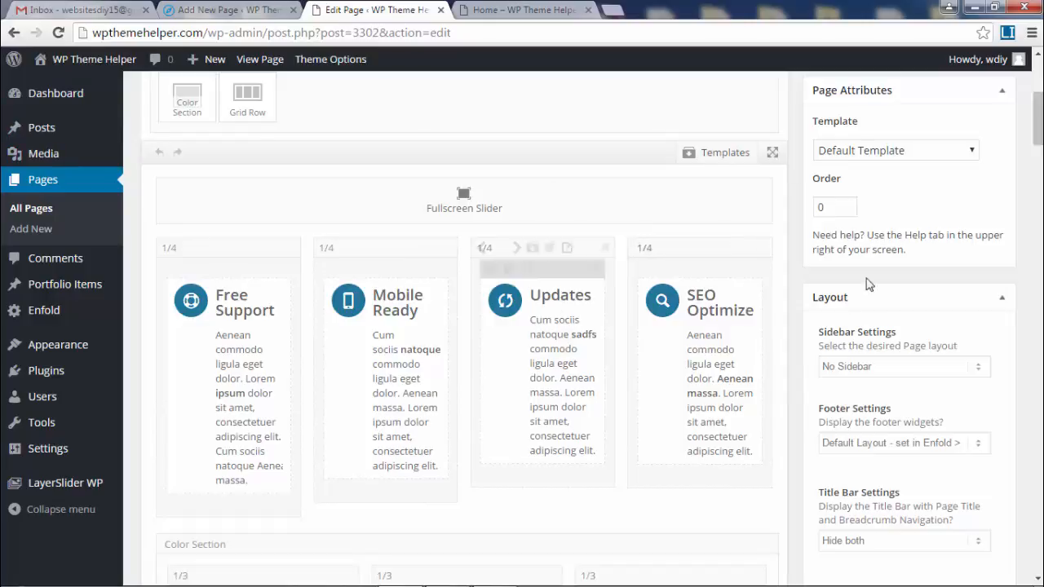
left_click(493, 33)
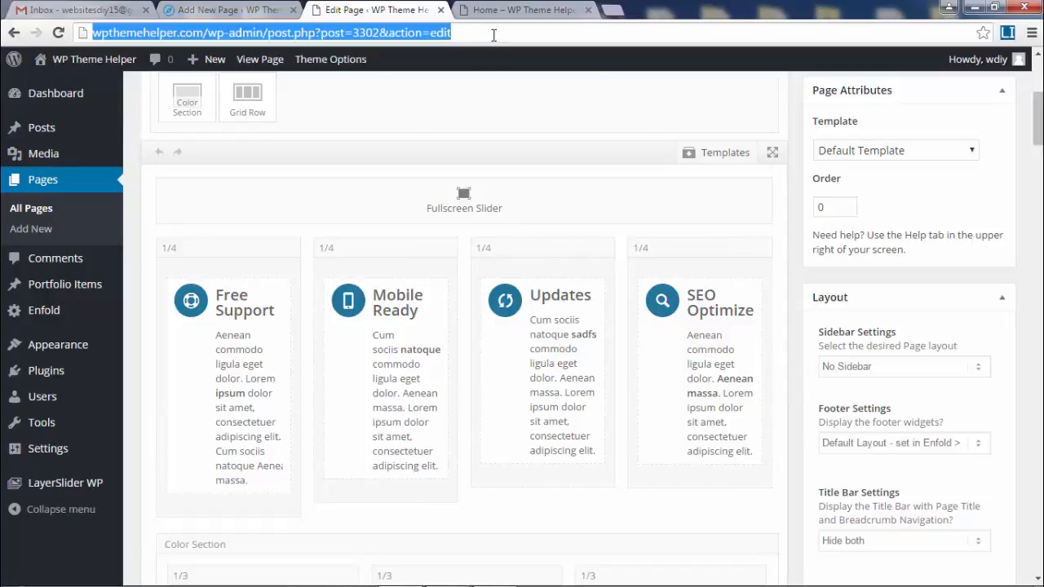
key("Return")
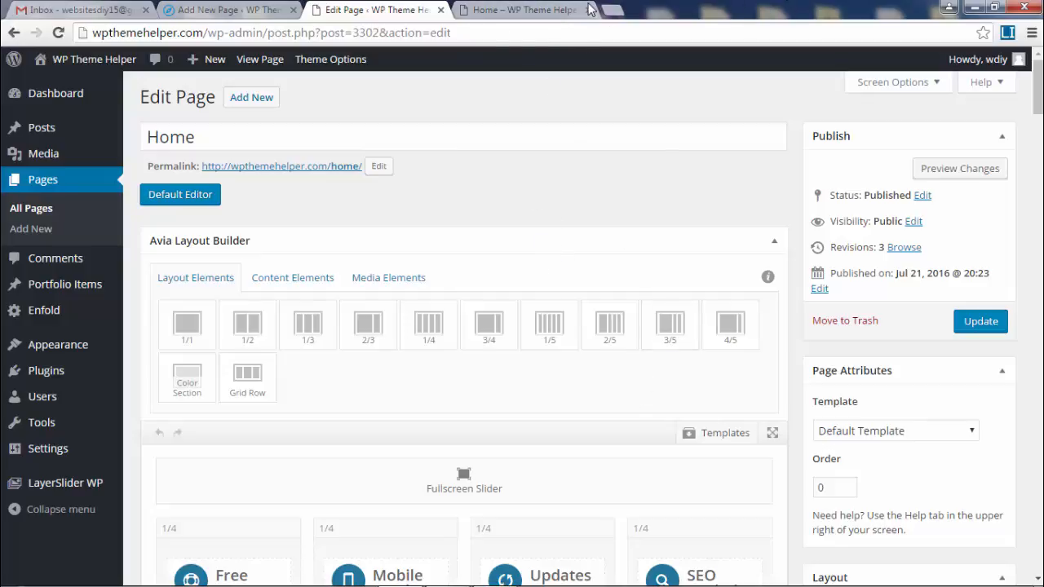
left_click(528, 9)
left_click(386, 9)
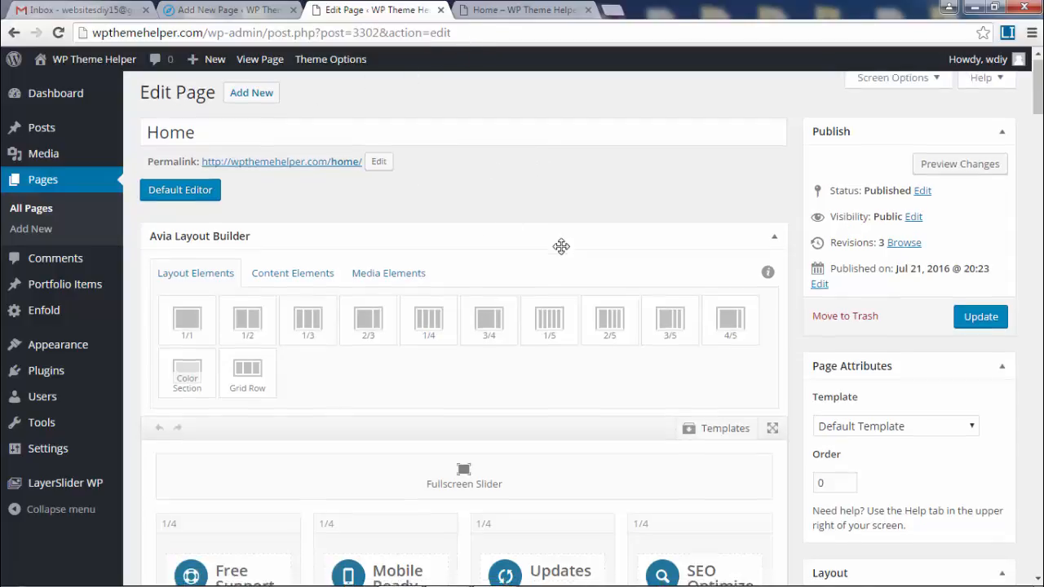
scroll(560, 244, "down", 3)
- Delete the 'Another caption' slide and give the remaining slide the lake-house reflection photo
left_click(461, 362)
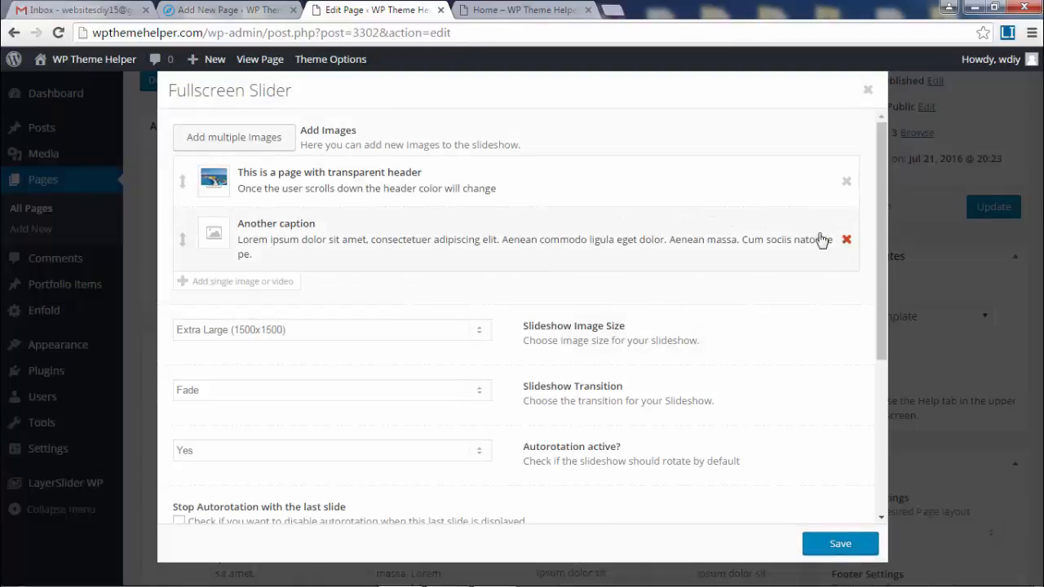
left_click(846, 239)
left_click(220, 181)
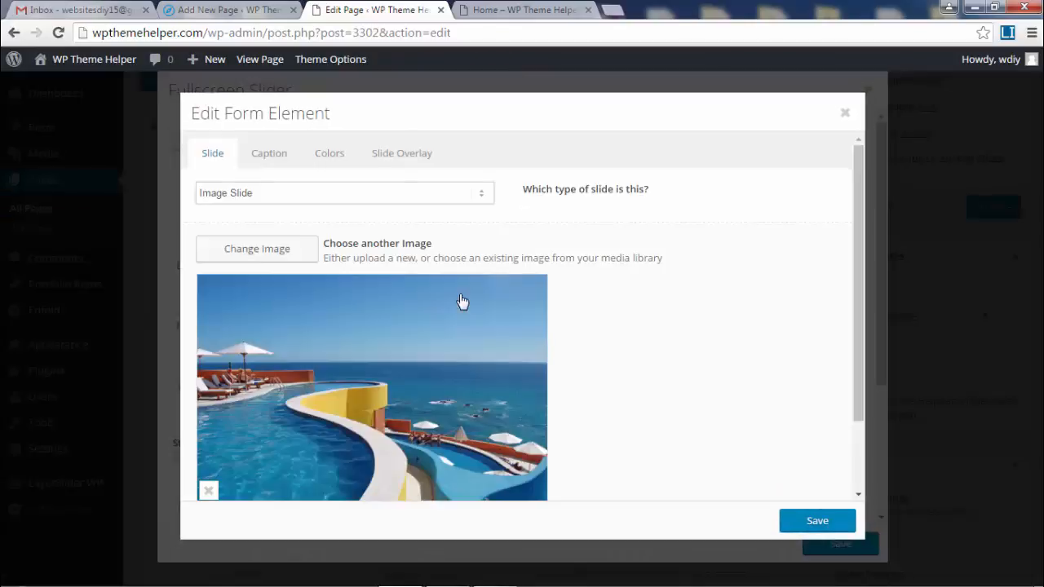
left_click(209, 492)
left_click(281, 261)
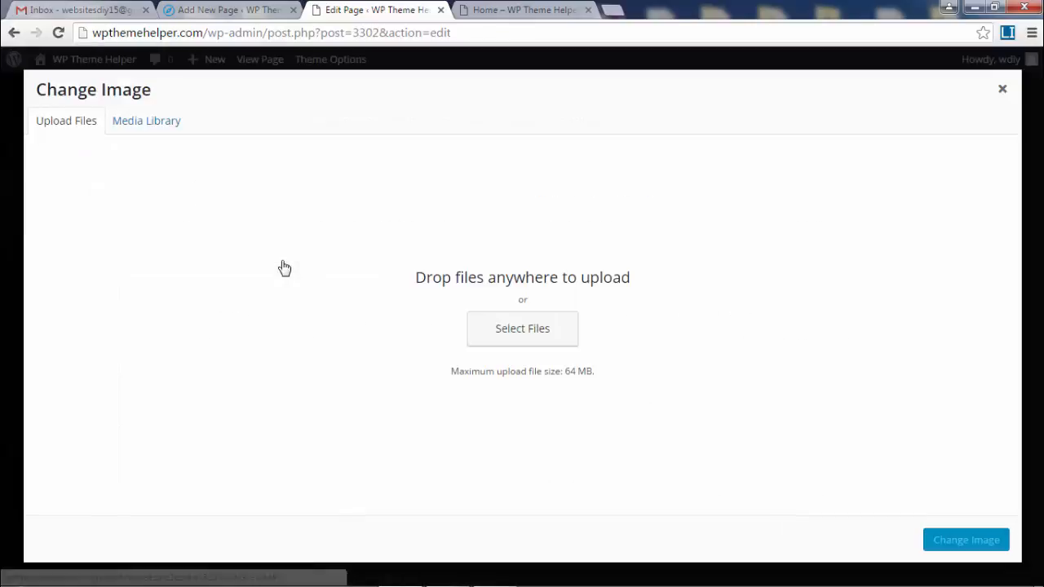
left_click(145, 120)
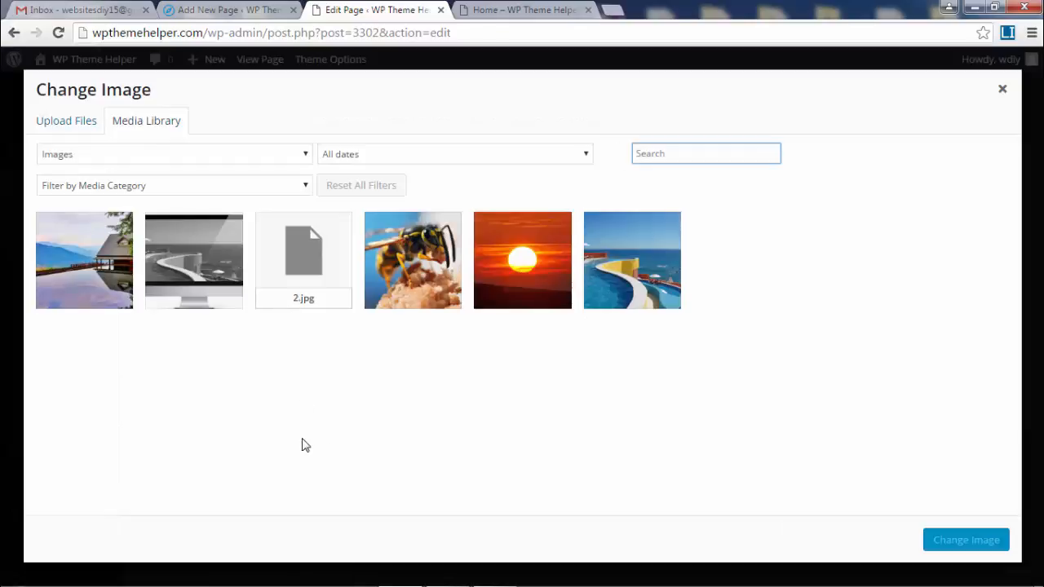
left_click(85, 260)
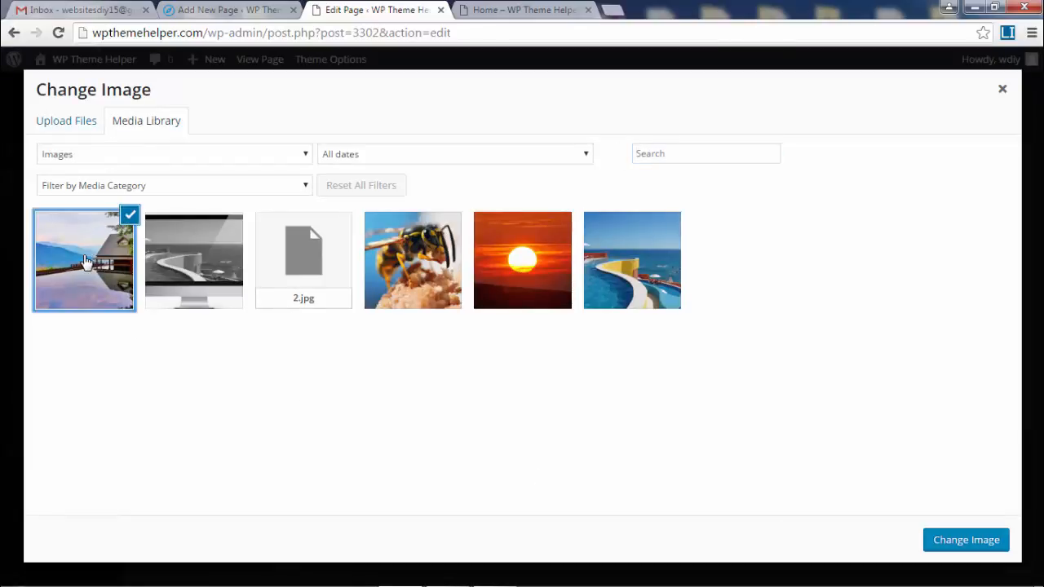
left_click(961, 542)
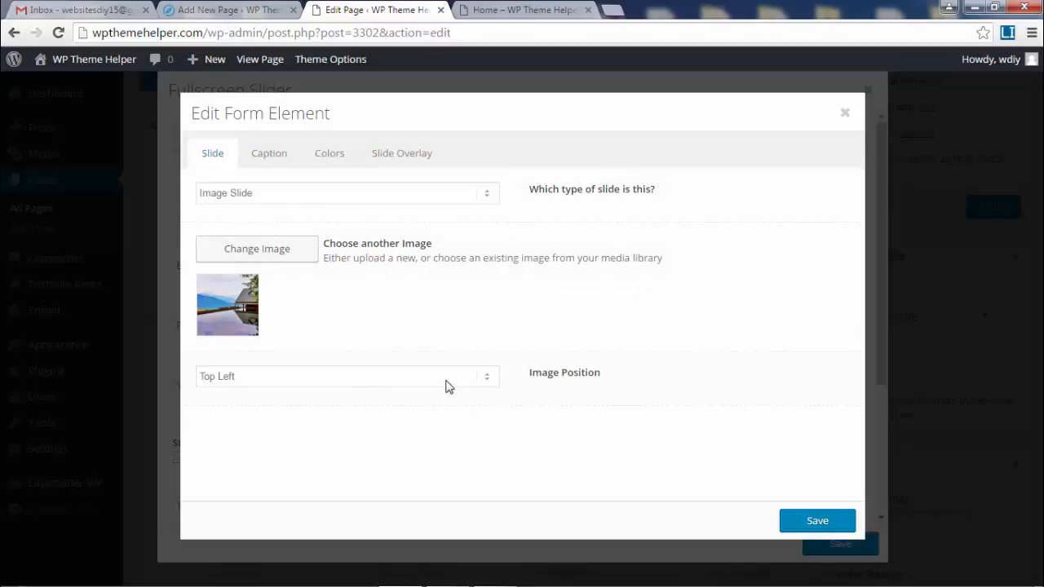
- Save the slide and Fullscreen Slider settings and update the Home page
left_click(274, 155)
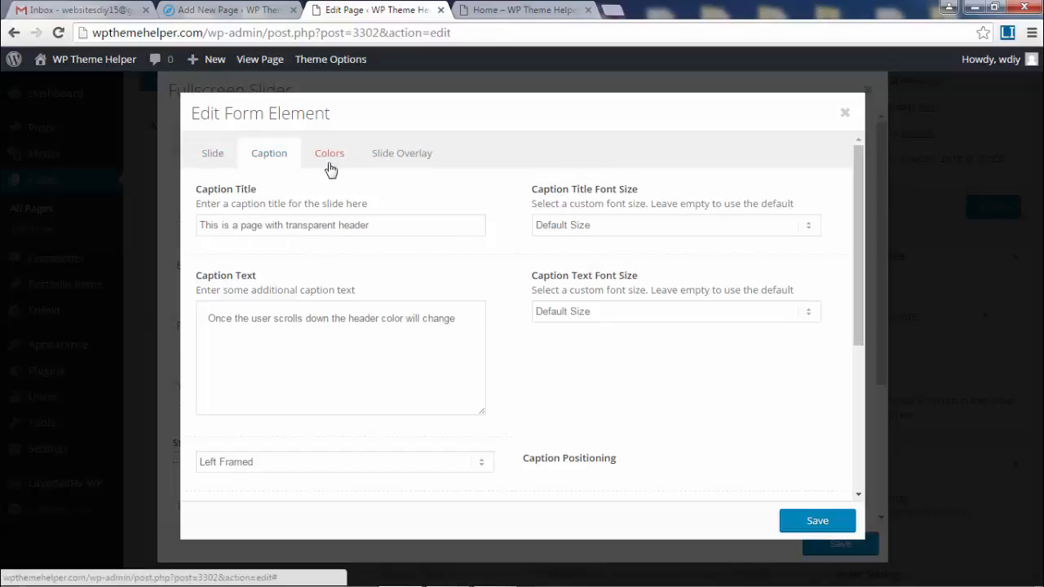
left_click(807, 522)
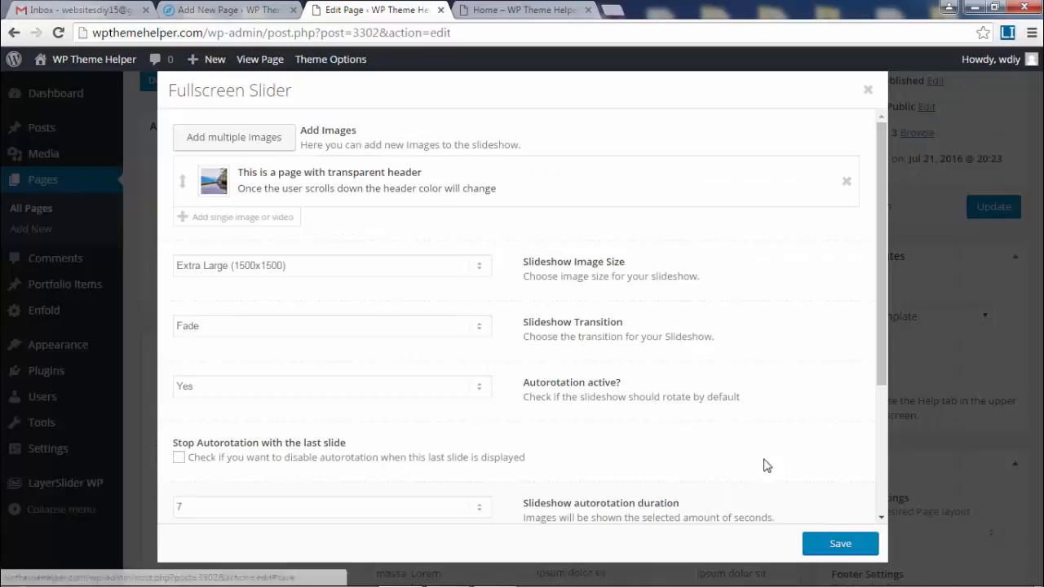
left_click(848, 541)
left_click(983, 207)
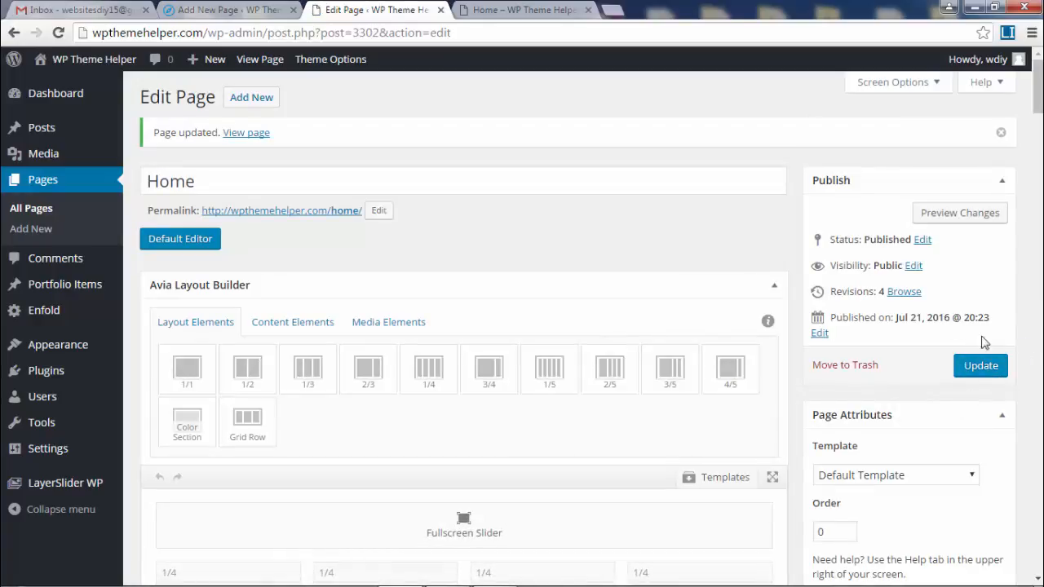
left_click(528, 9)
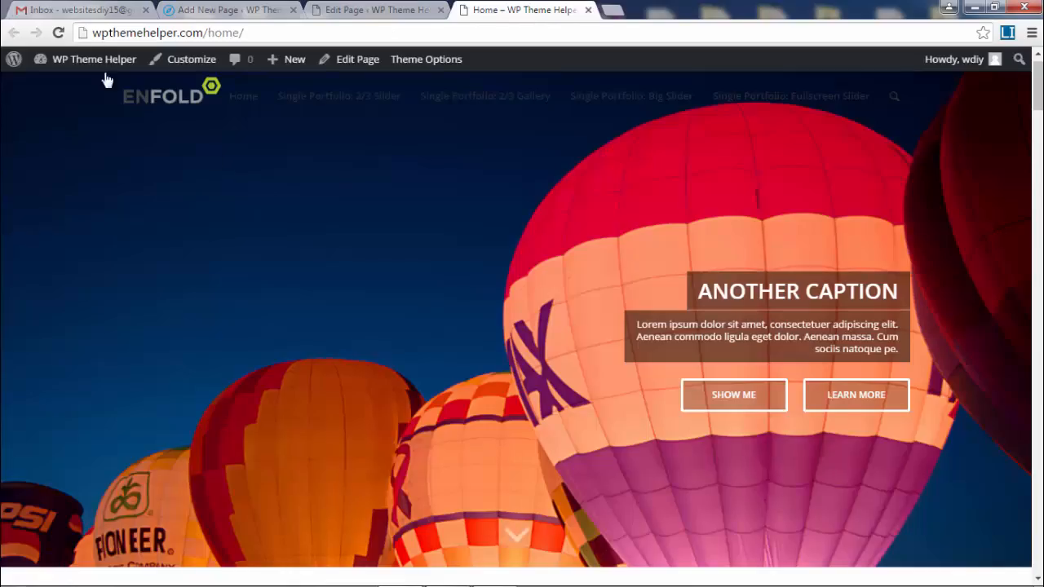
left_click(58, 33)
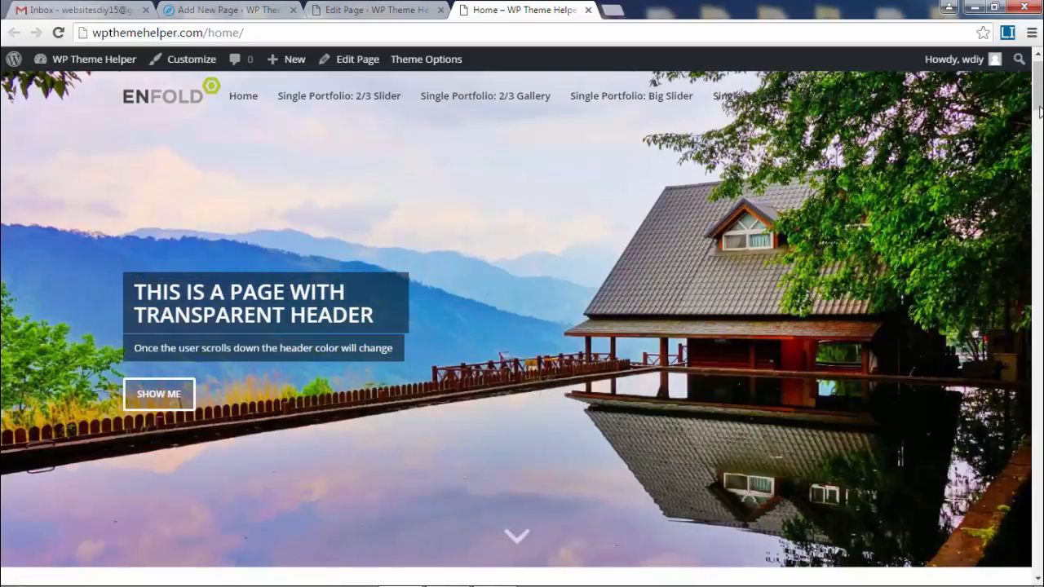
scroll(296, 367, "down", 2)
scroll(295, 367, "up", 2)
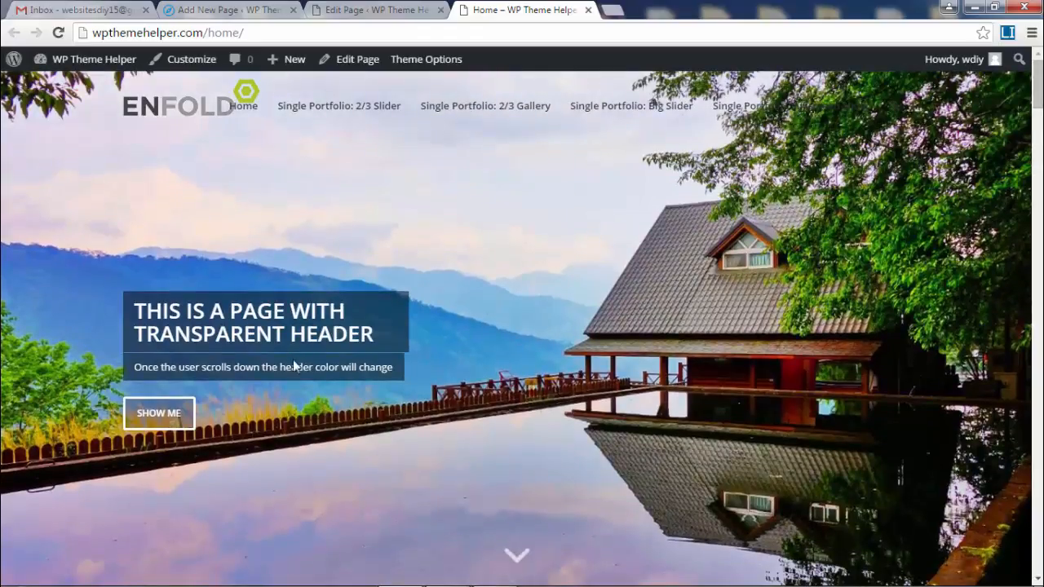
left_click_drag(137, 310, 170, 413)
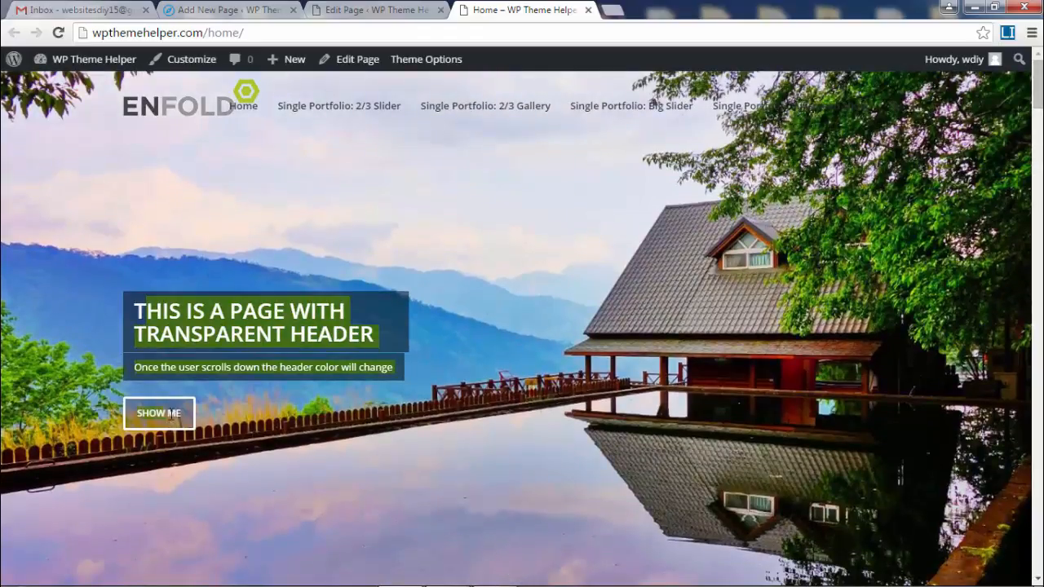
left_click(277, 329)
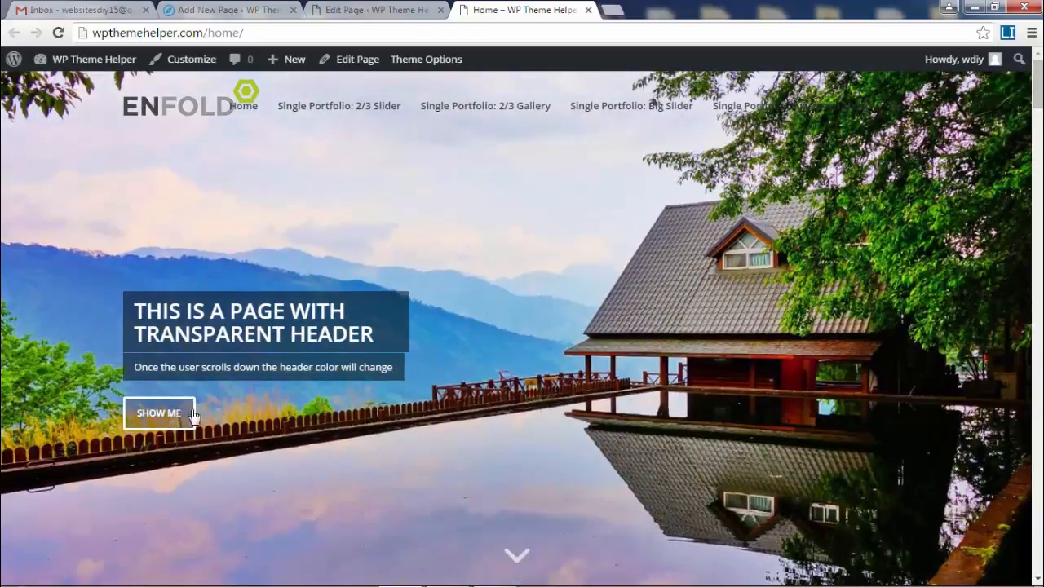
left_click(377, 9)
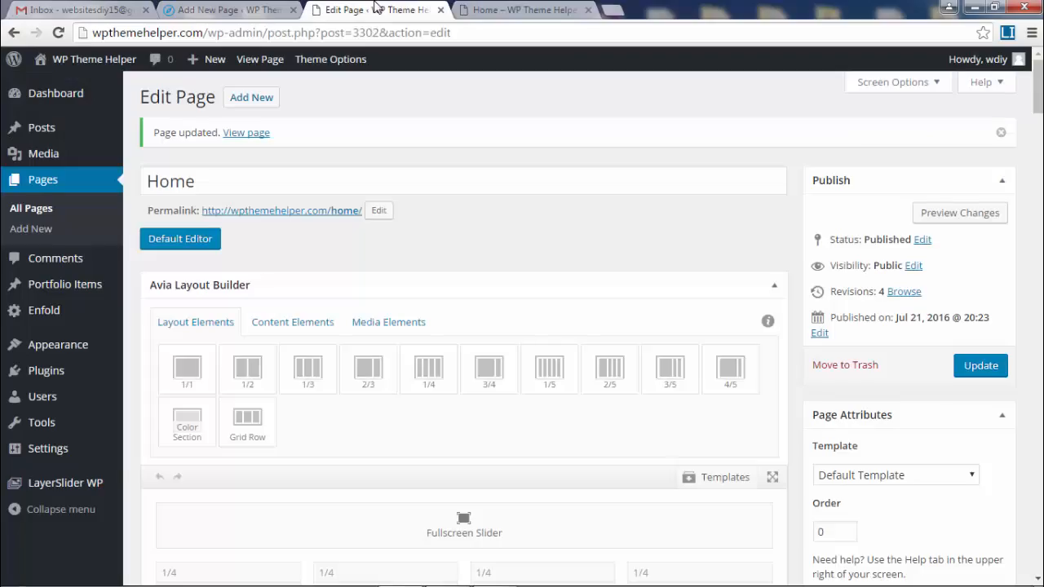
- Open the slide's Caption tab and compare its Caption Title with the live page heading
scroll(628, 231, "down", 3)
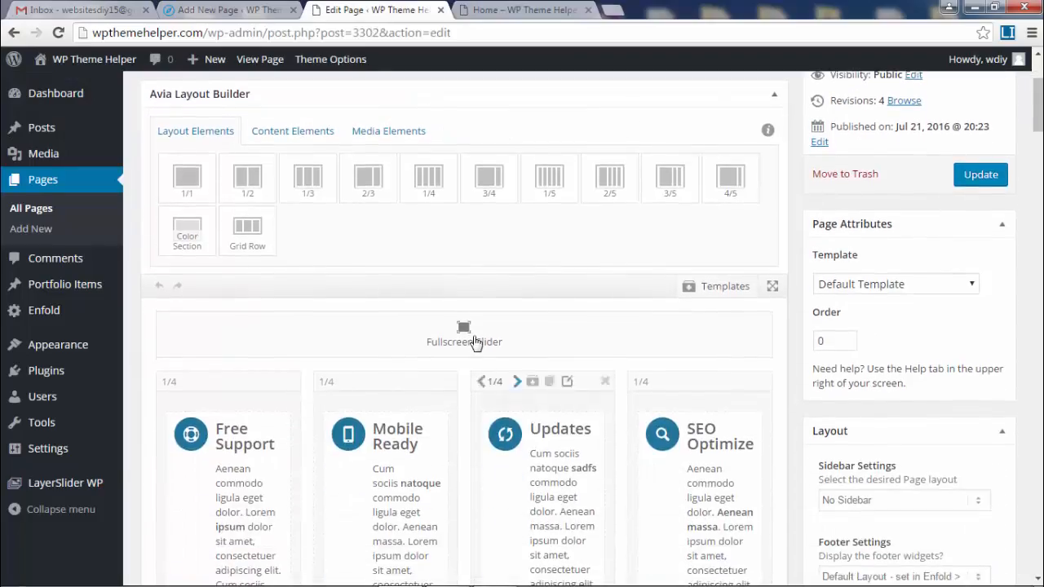
left_click(459, 275)
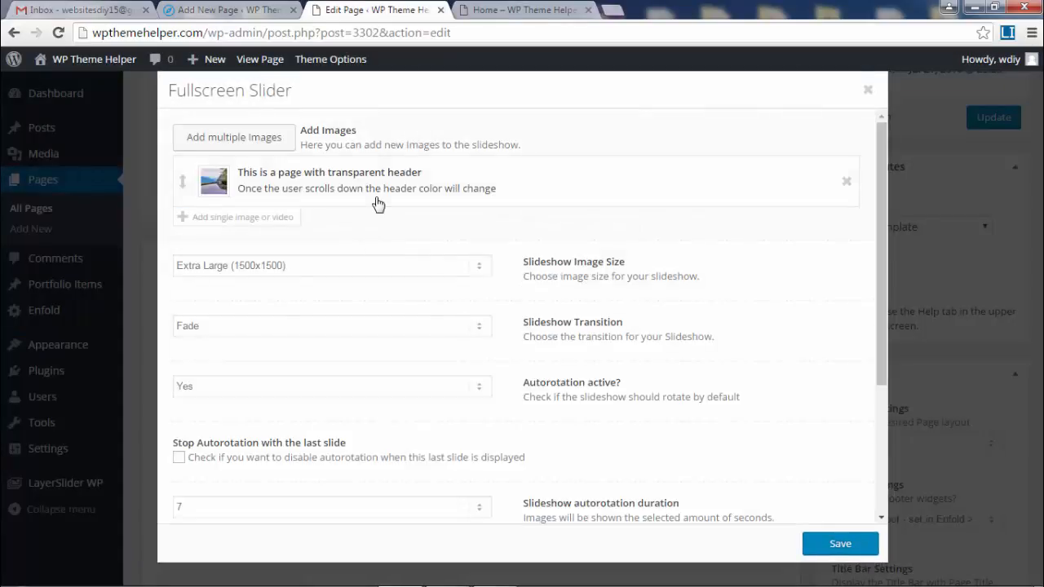
left_click(214, 185)
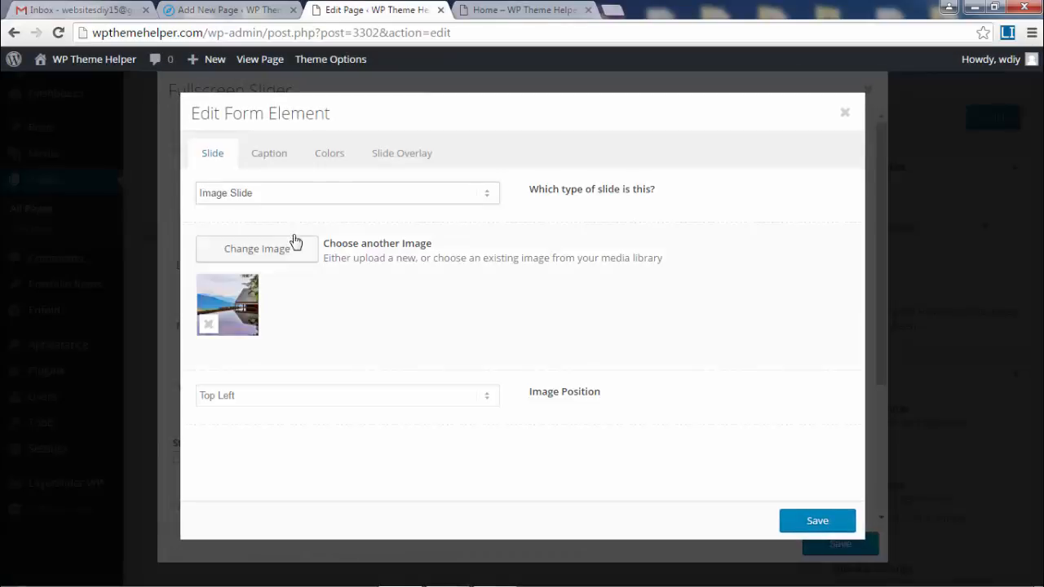
left_click(269, 155)
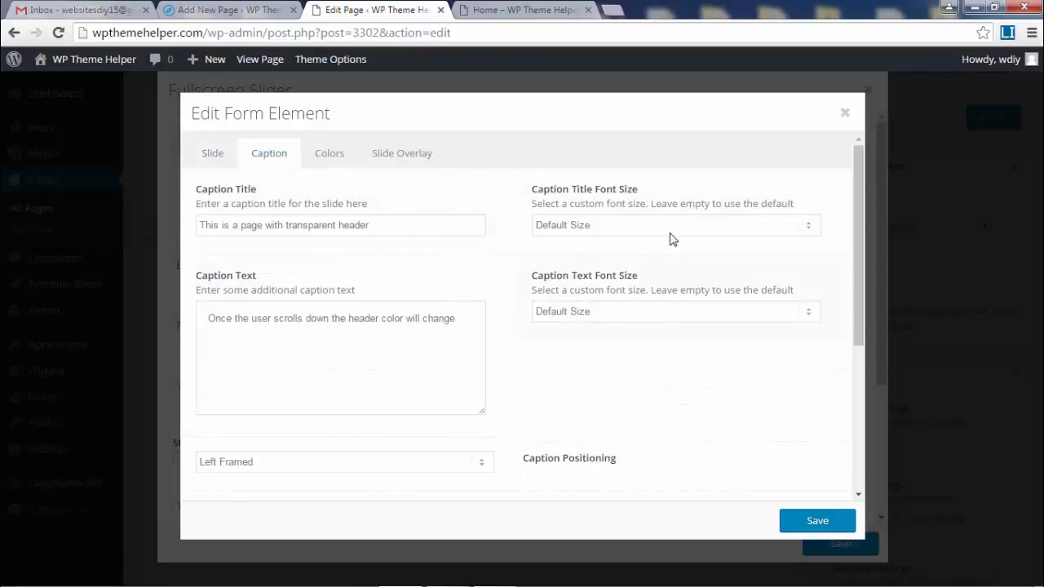
left_click_drag(454, 226, 179, 238)
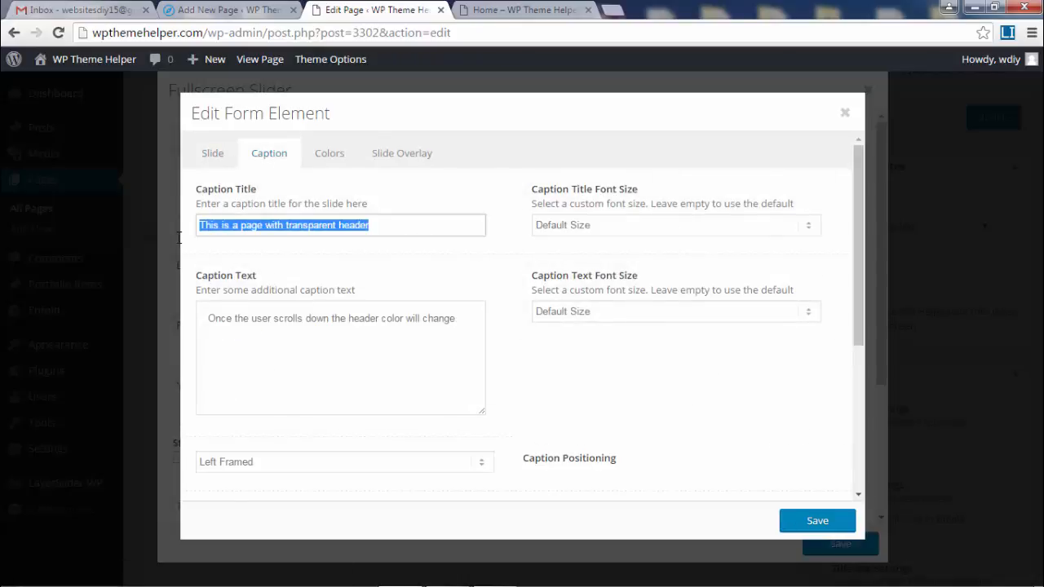
left_click(388, 226)
left_click_drag(388, 226, 198, 231)
left_click(490, 12)
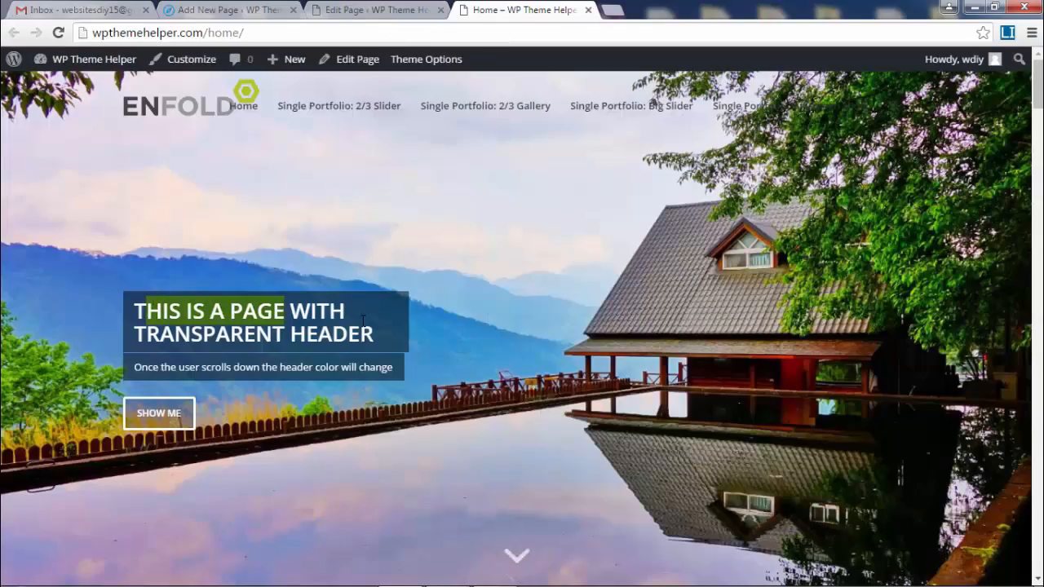
left_click(377, 8)
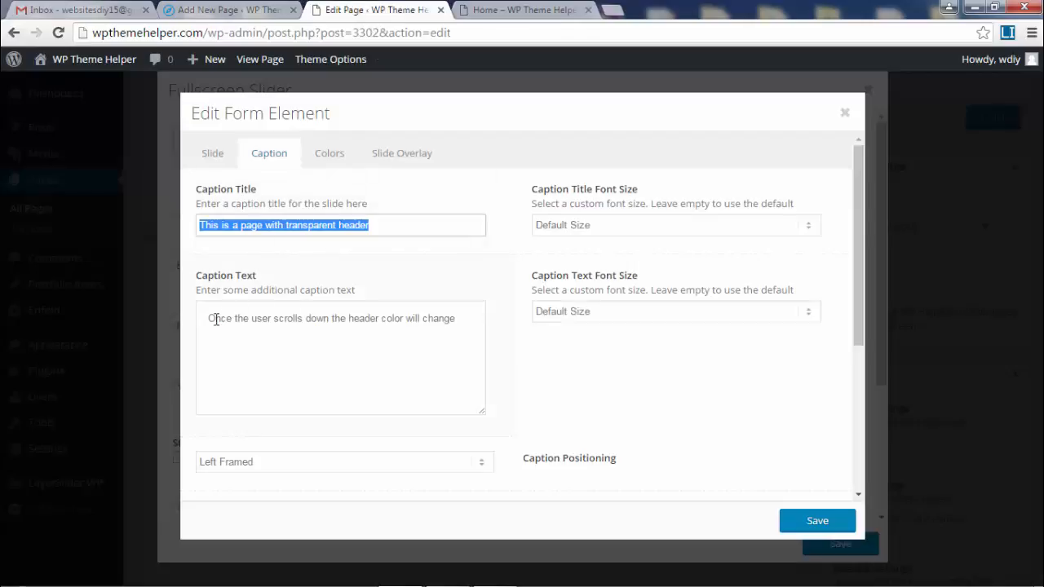
- Compare the slide's caption text with the live page's caption subtitle and slider
left_click_drag(216, 319, 456, 319)
left_click(323, 330)
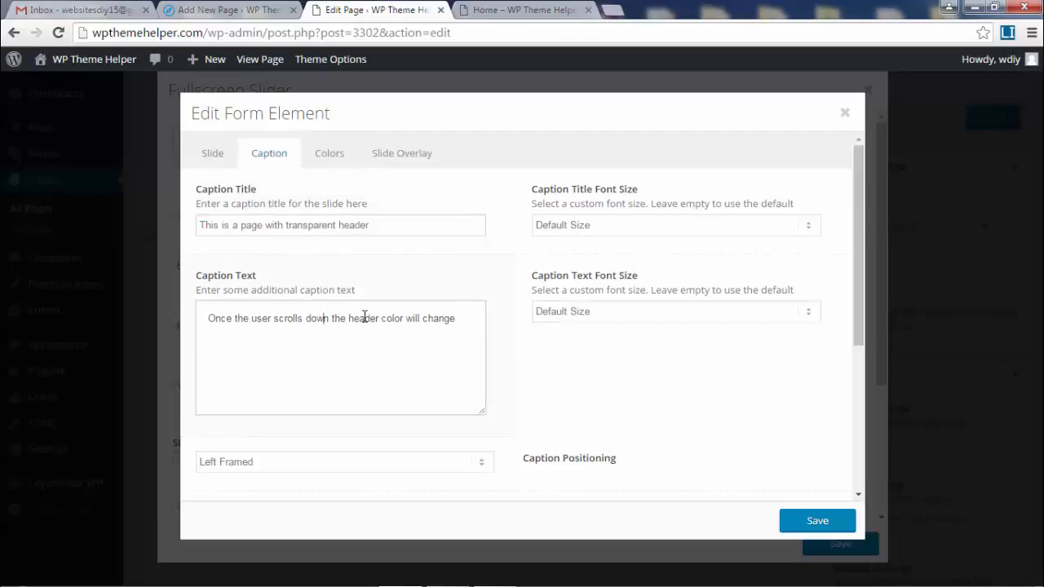
left_click(493, 8)
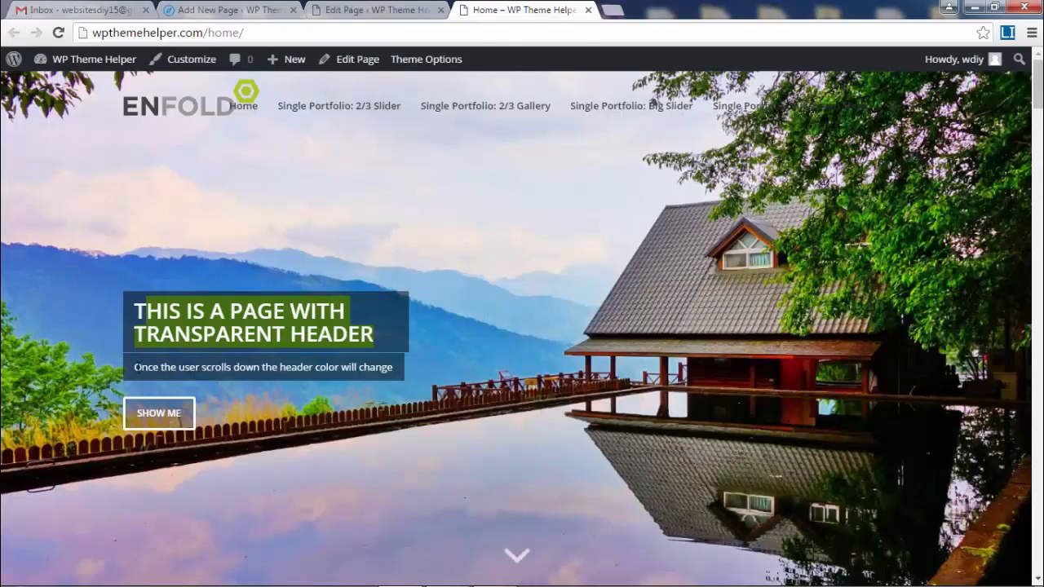
left_click_drag(134, 367, 395, 367)
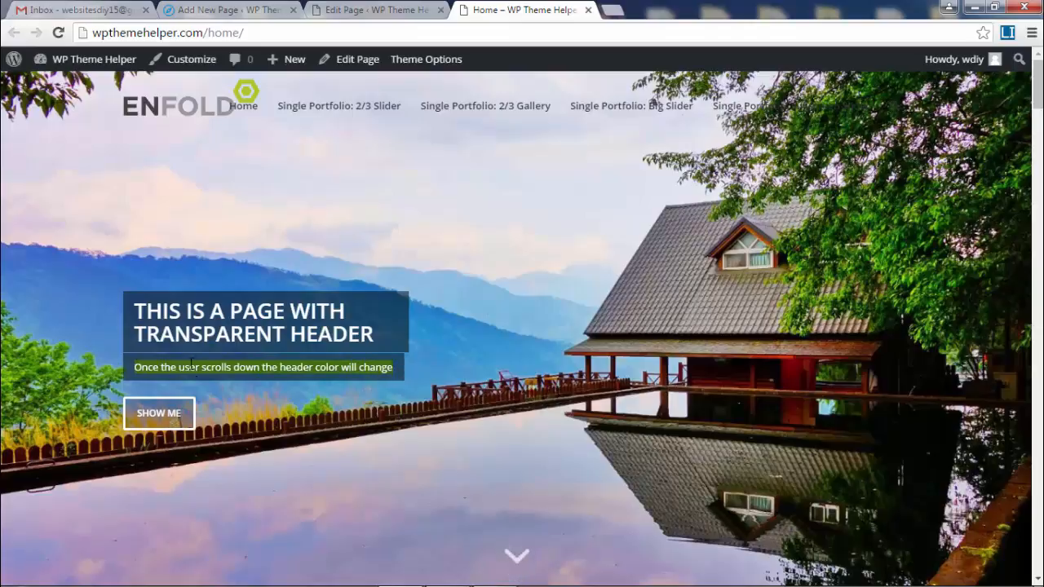
left_click(383, 8)
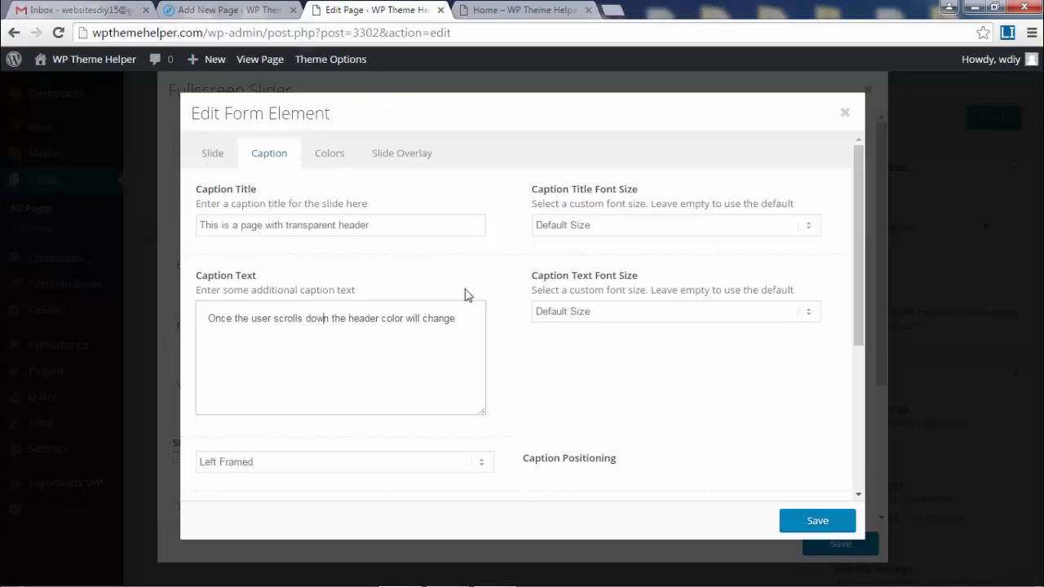
left_click_drag(863, 249, 861, 424)
scroll(557, 295, "up", 5)
left_click(520, 9)
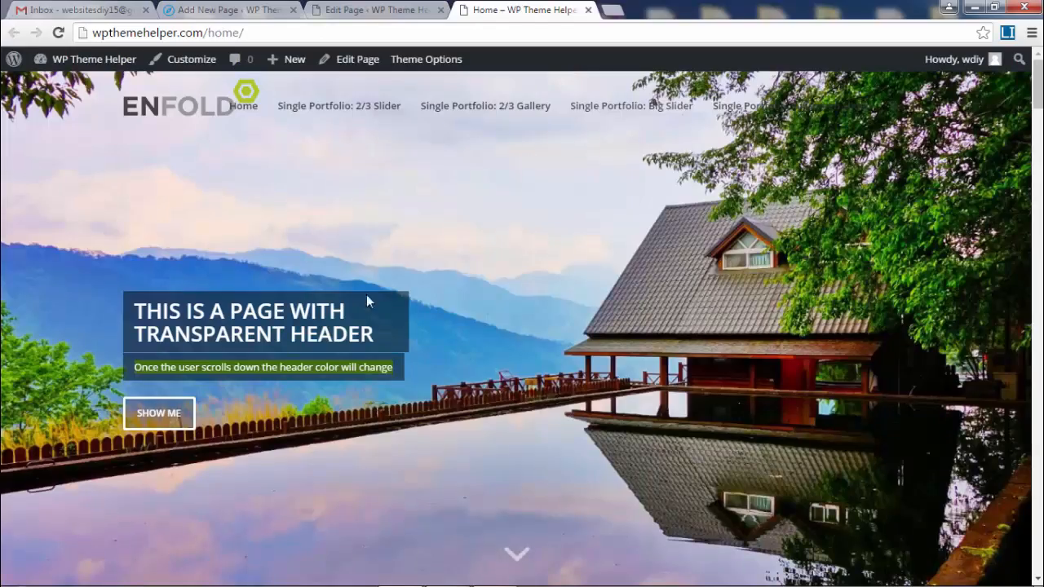
left_click(359, 9)
scroll(620, 329, "down", 1)
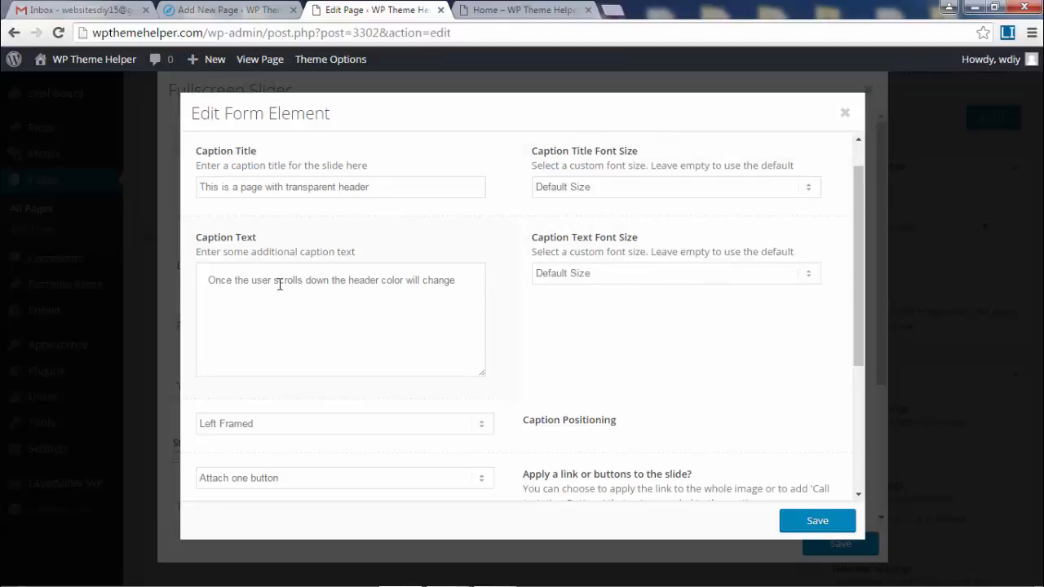
- Set Caption Positioning to Center Framed, save the slide and slider, and update the page
scroll(348, 285, "down", 4)
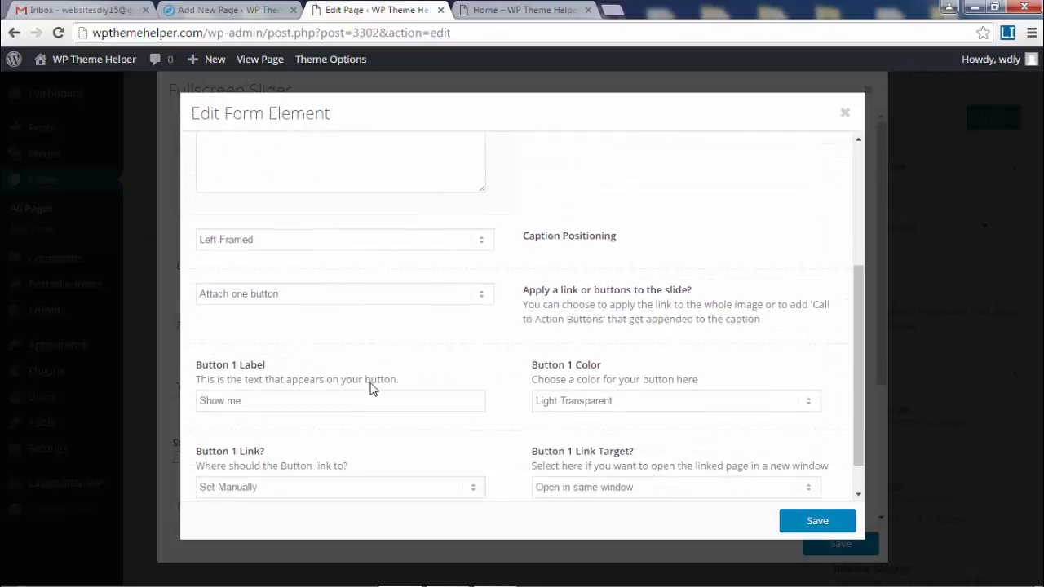
left_click(364, 237)
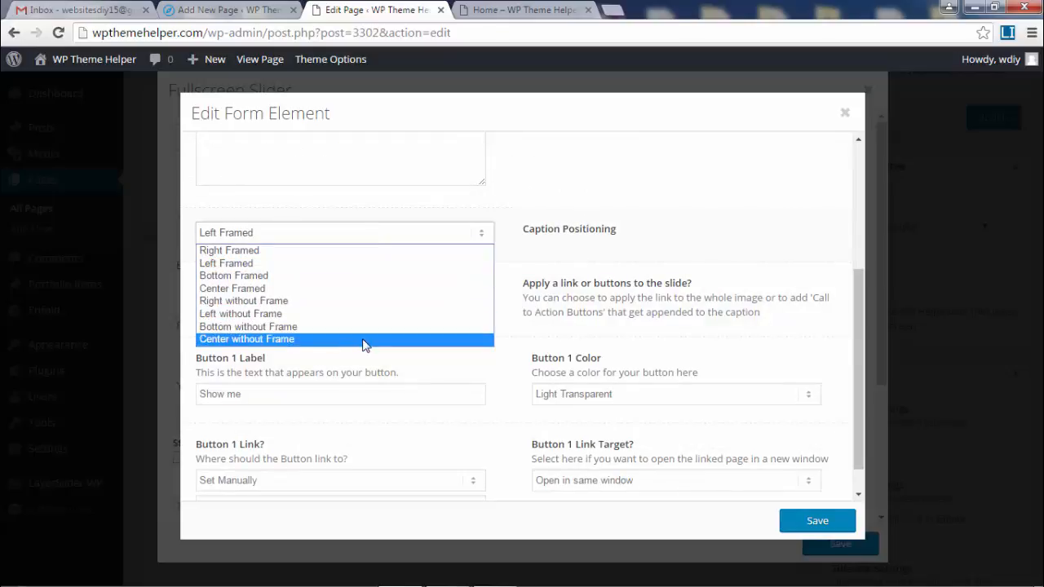
left_click(325, 289)
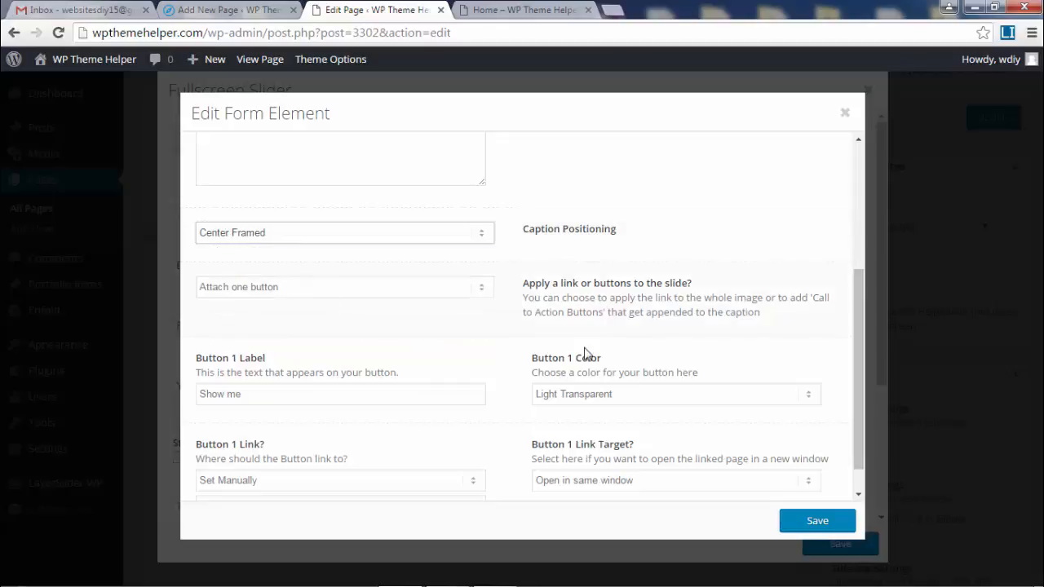
scroll(773, 343, "down", 1)
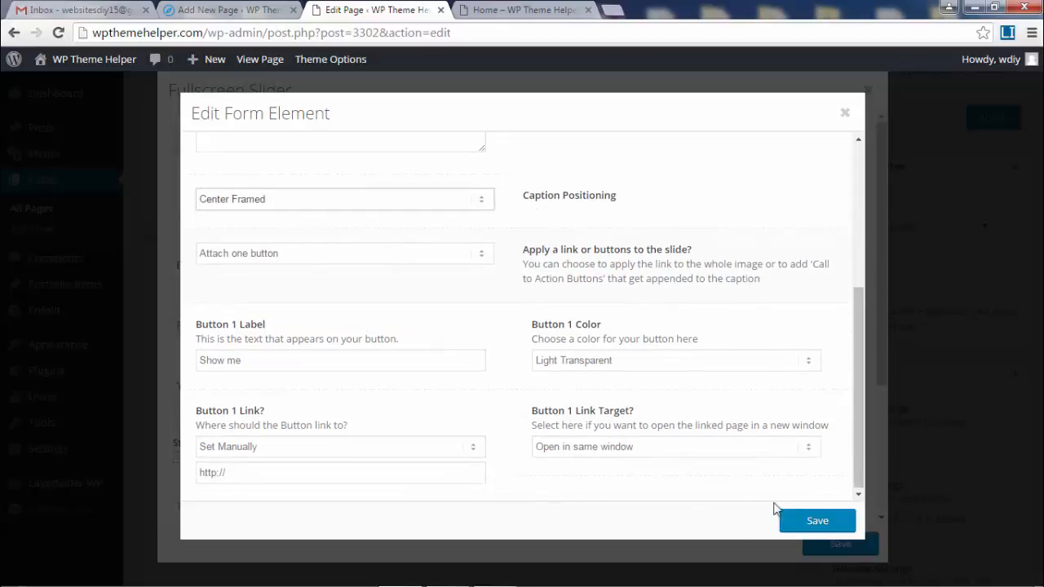
left_click(808, 522)
left_click(835, 544)
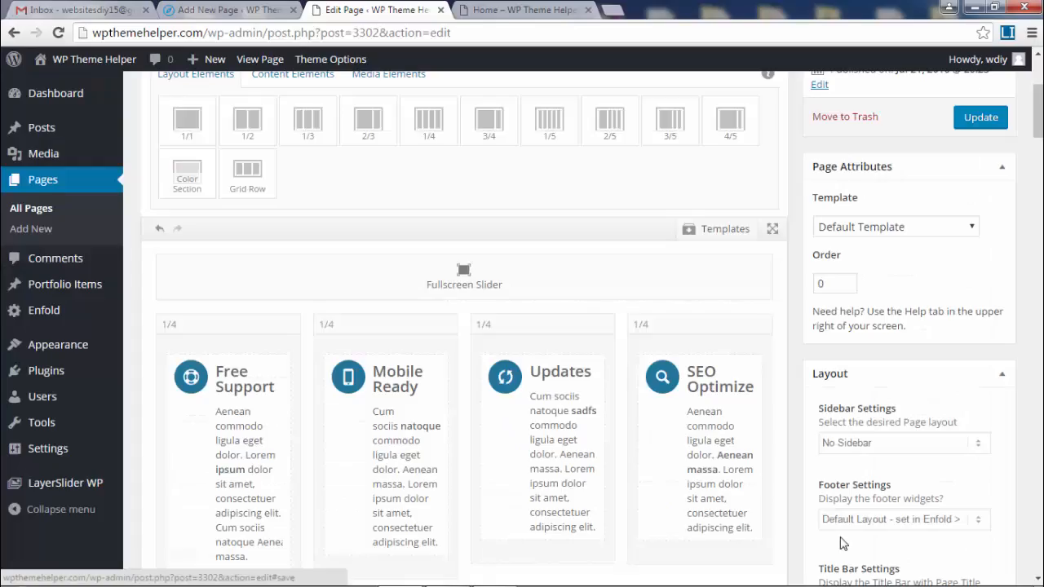
left_click(975, 118)
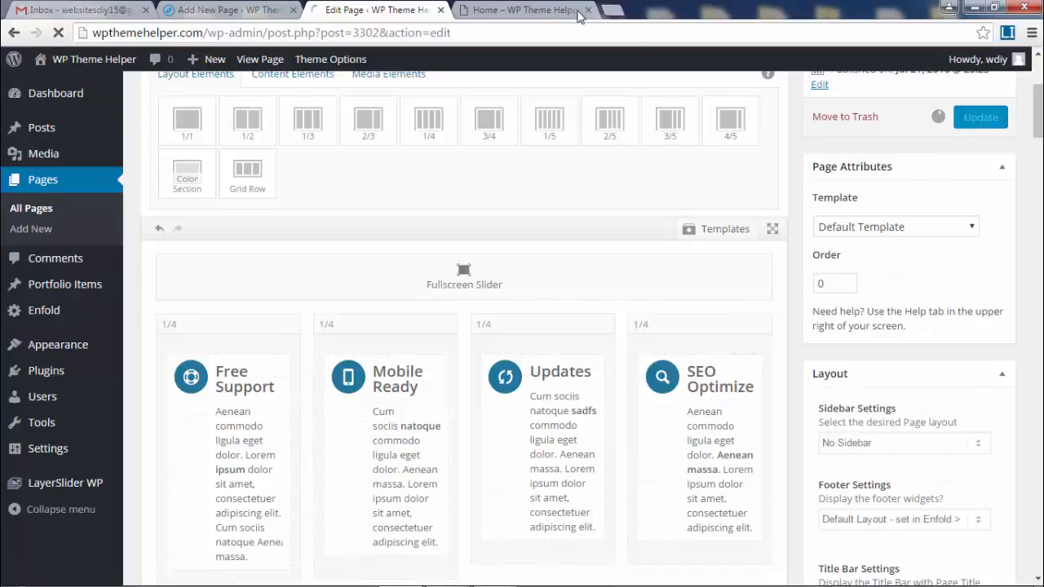
- Reload the live home page to check the centred, framed caption and button, then return to editing
left_click(522, 10)
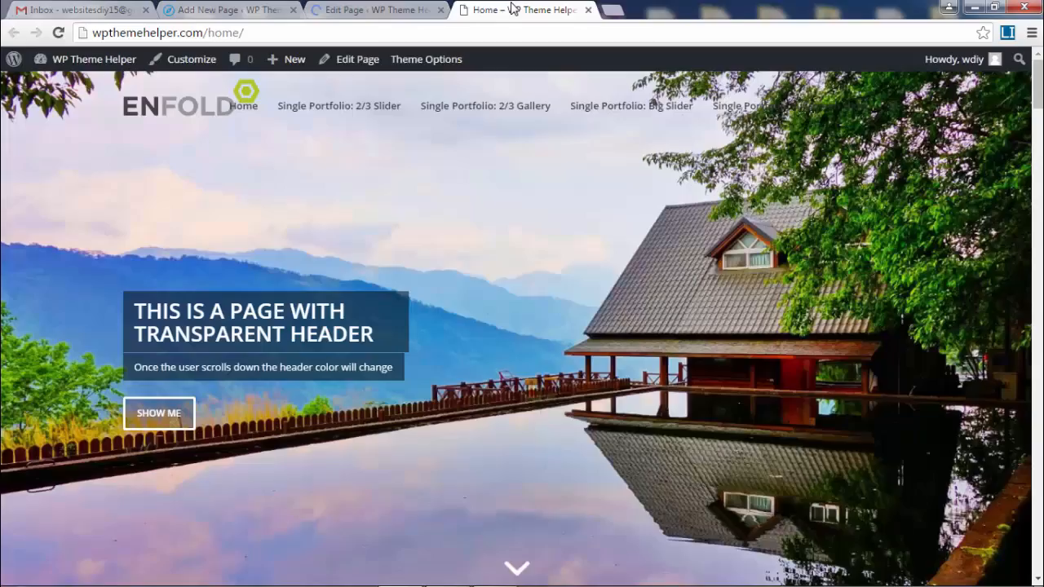
left_click(59, 32)
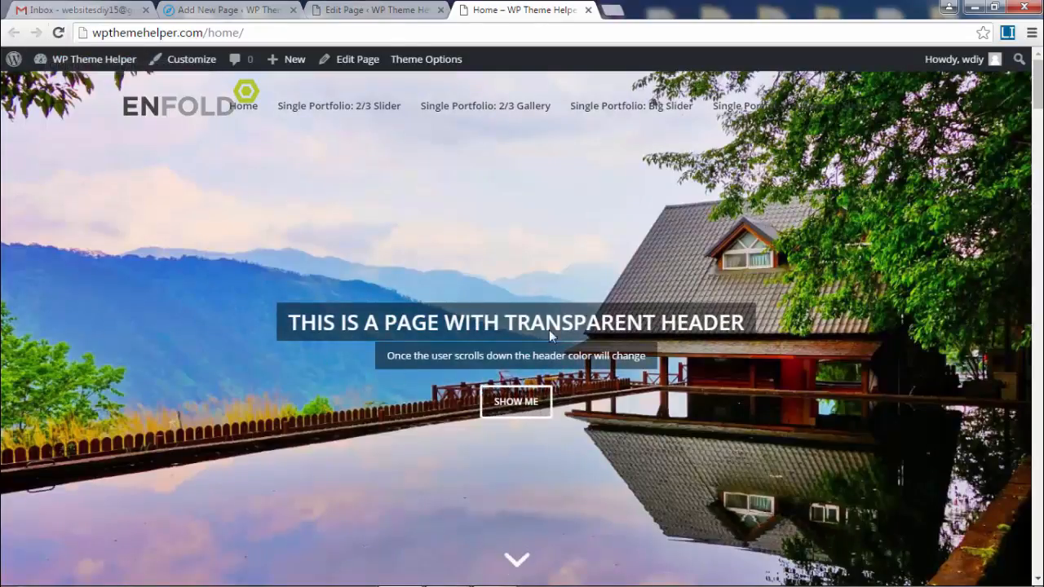
left_click_drag(321, 323, 592, 423)
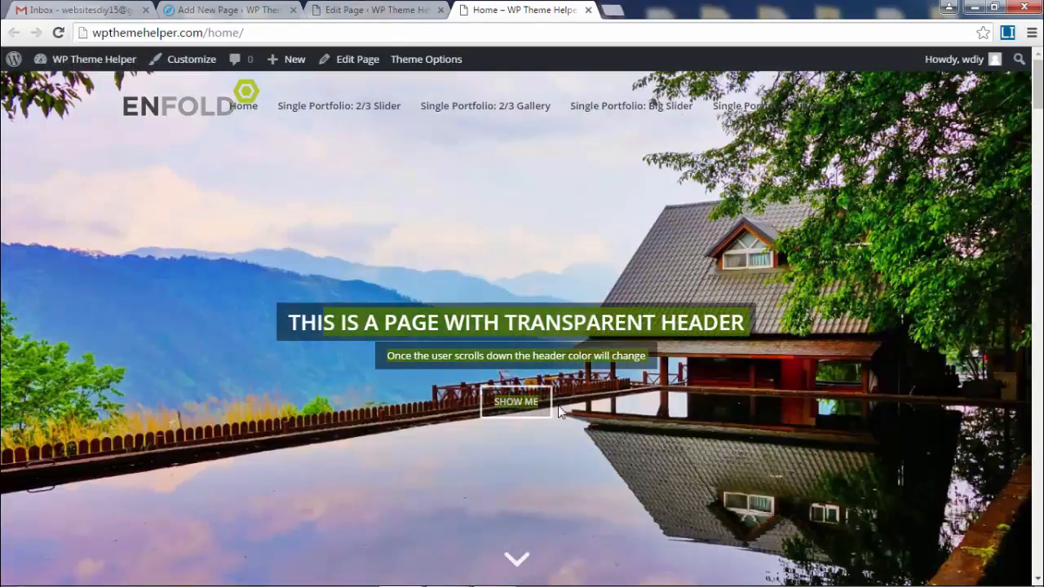
left_click(410, 166)
left_click(376, 10)
scroll(599, 305, "down", 5)
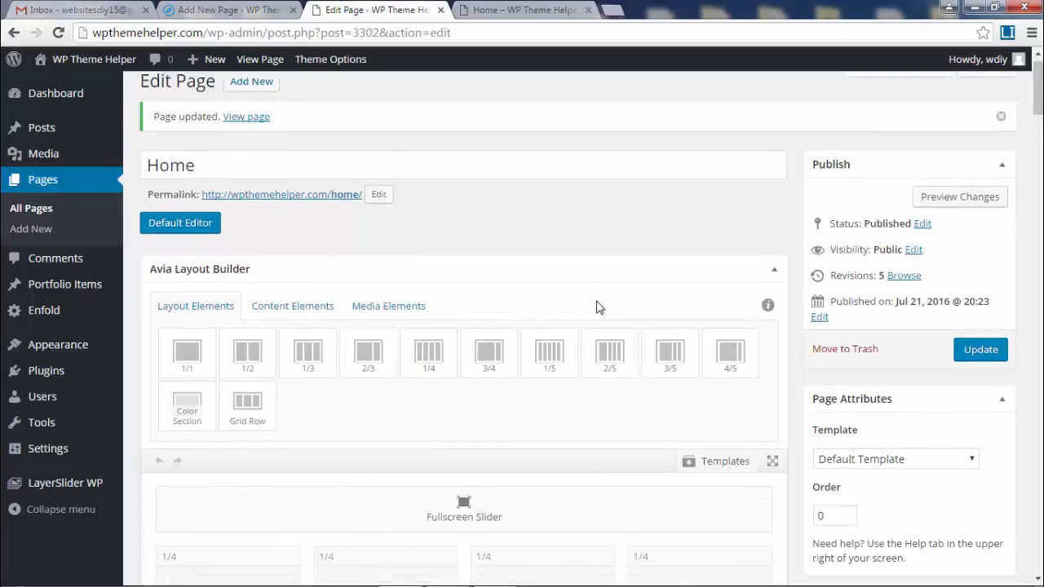
- Open the slide's Caption settings and look at the Button 1 link address
left_click(469, 143)
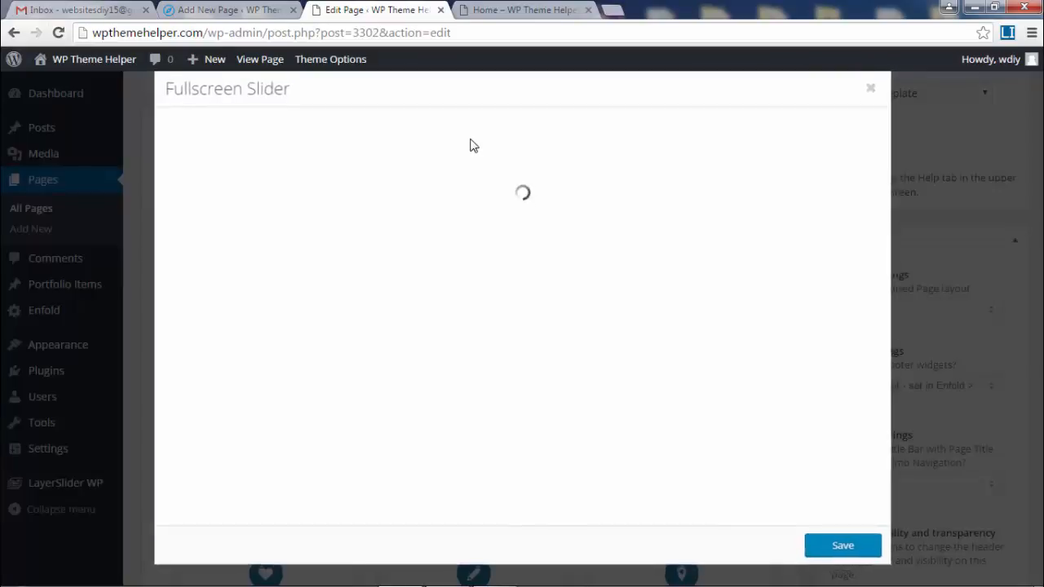
left_click(285, 192)
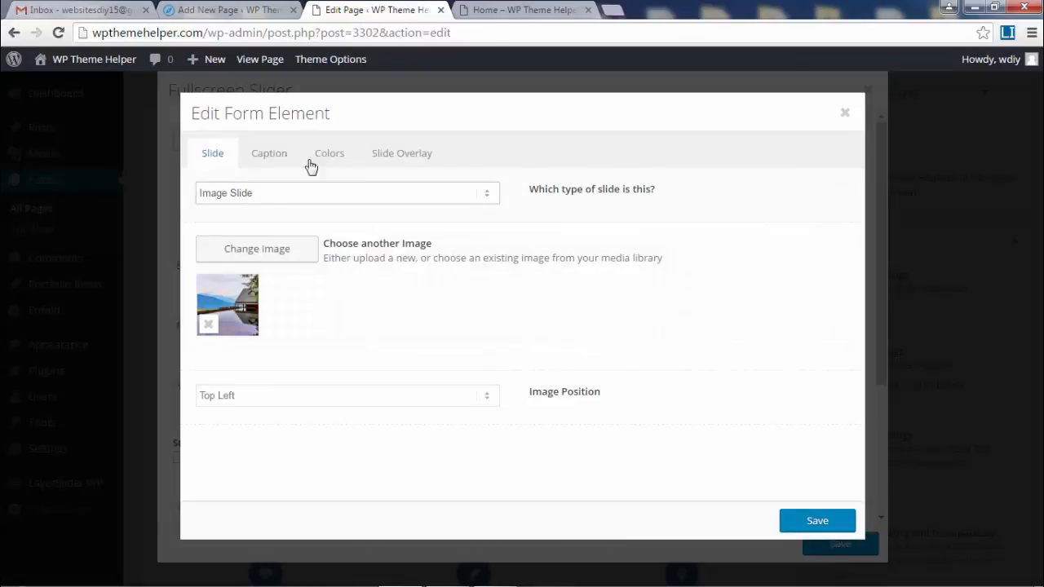
left_click(272, 155)
scroll(644, 363, "down", 1)
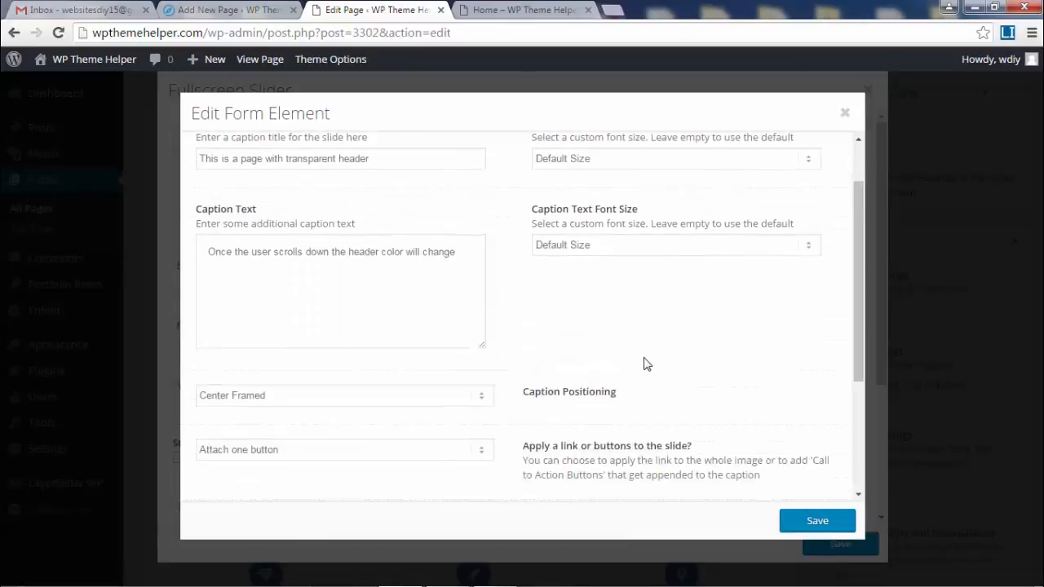
scroll(644, 363, "down", 3)
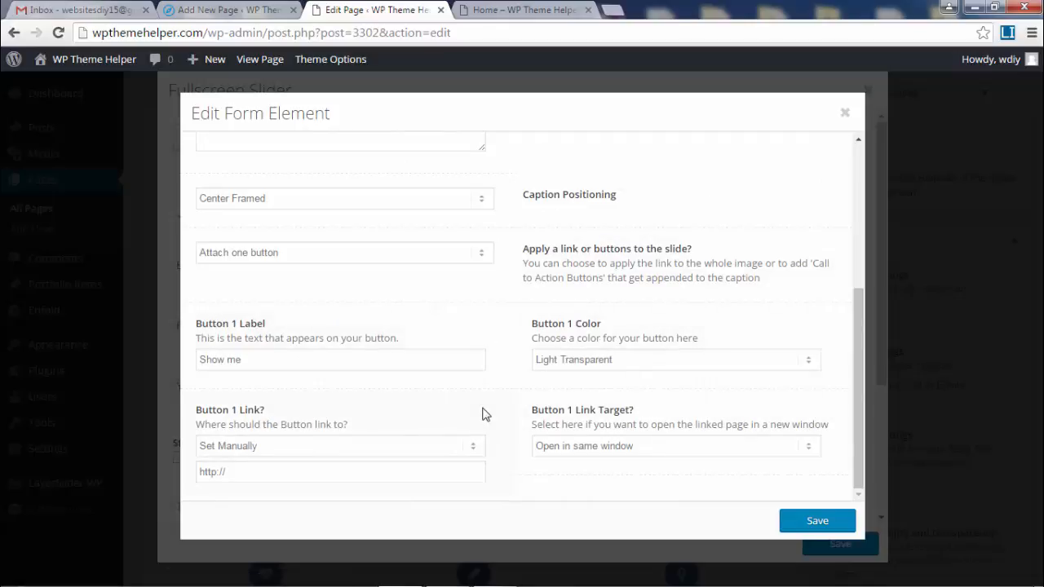
left_click(330, 472)
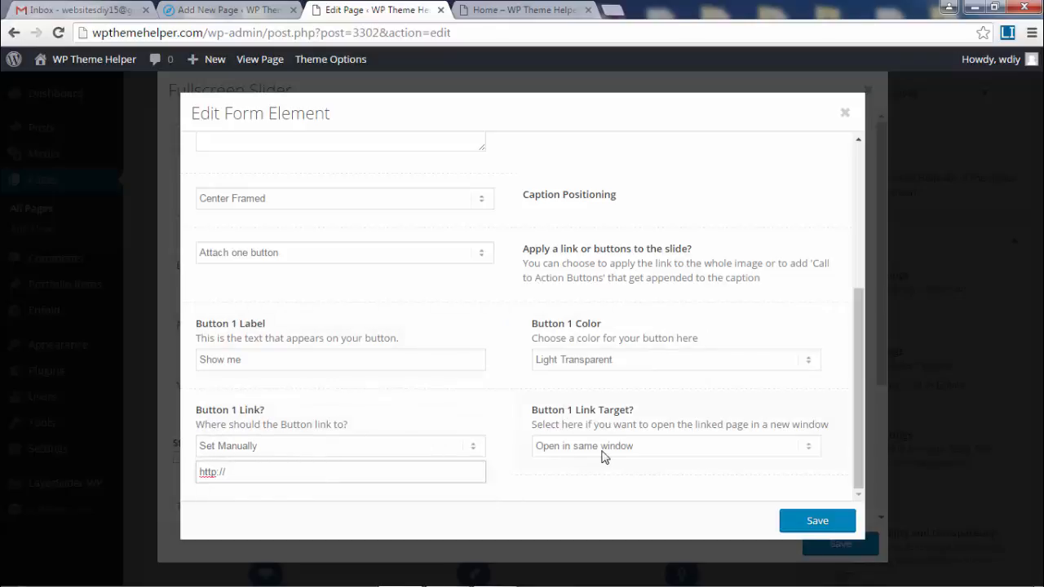
scroll(470, 349, "up", 5)
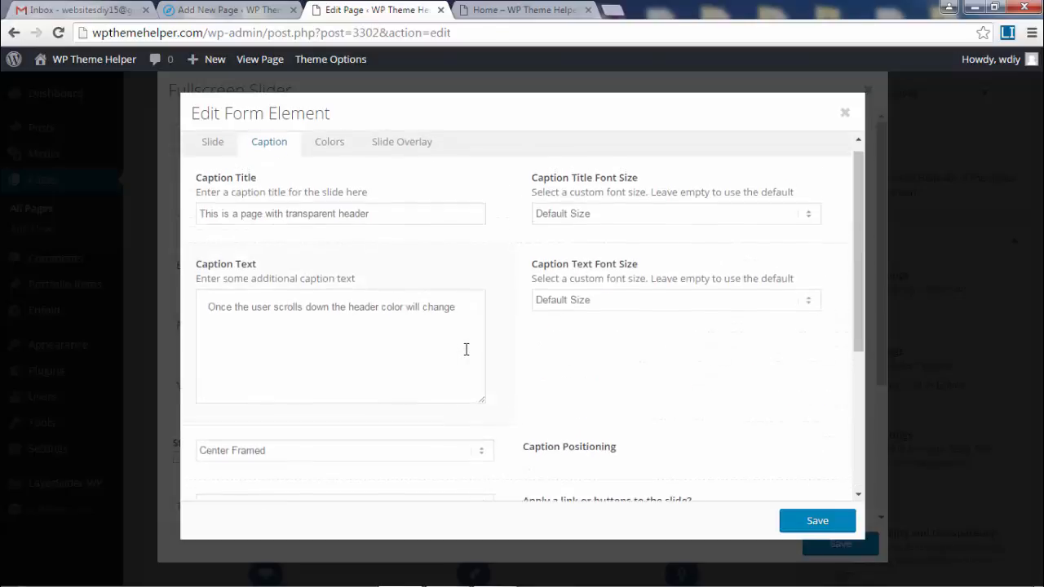
scroll(366, 223, "down", 3)
- Switch the slide link option to Attach two buttons, giving Show me and Click me buttons
left_click(312, 254)
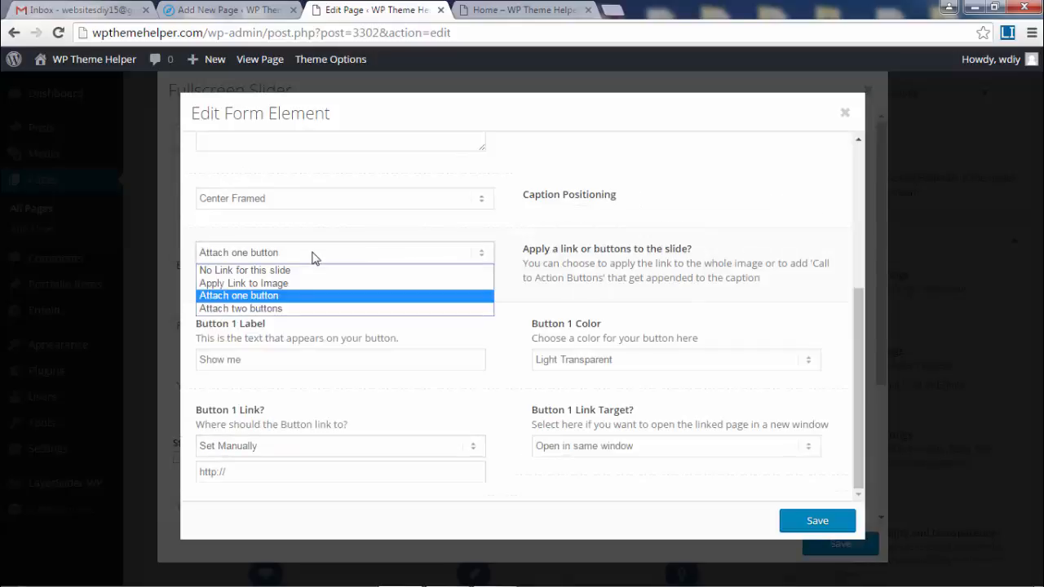
left_click(302, 315)
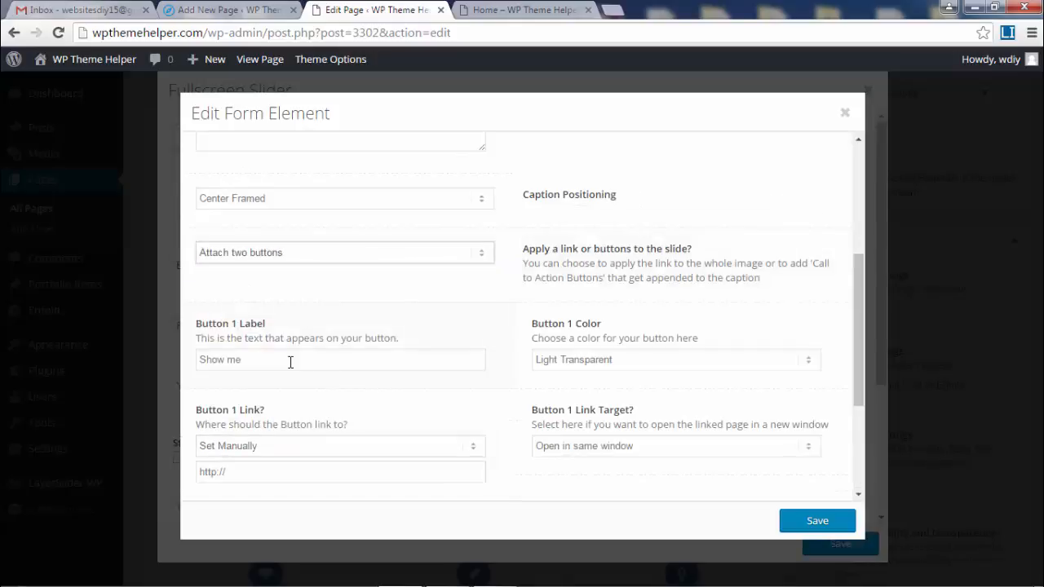
scroll(622, 374, "down", 3)
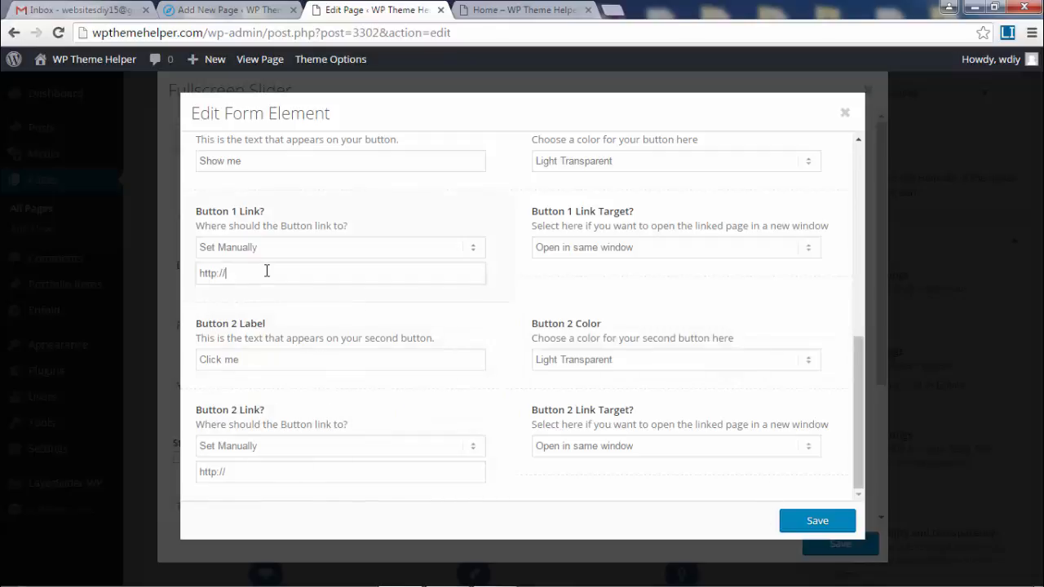
left_click_drag(266, 271, 186, 266)
left_click_drag(264, 271, 185, 272)
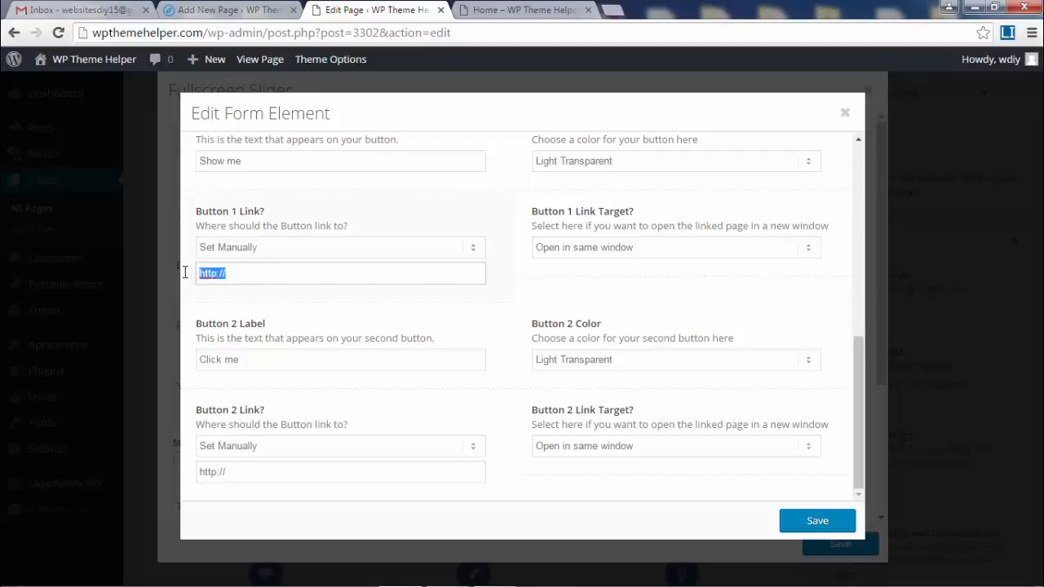
left_click(262, 272)
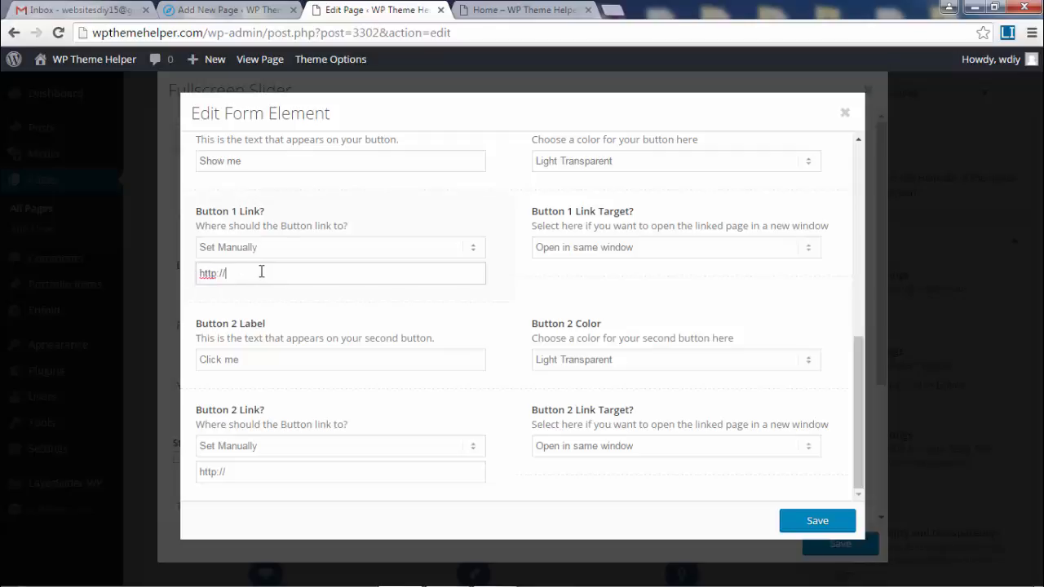
- Check the live home page's address, then return to the slide settings
left_click(514, 11)
left_click(231, 36)
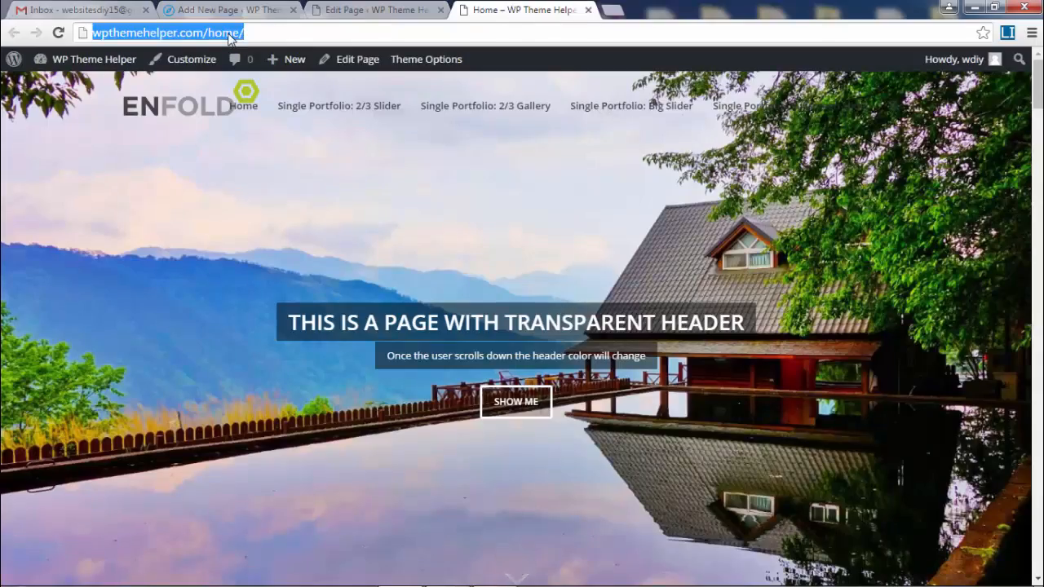
left_click(230, 36)
left_click(255, 36)
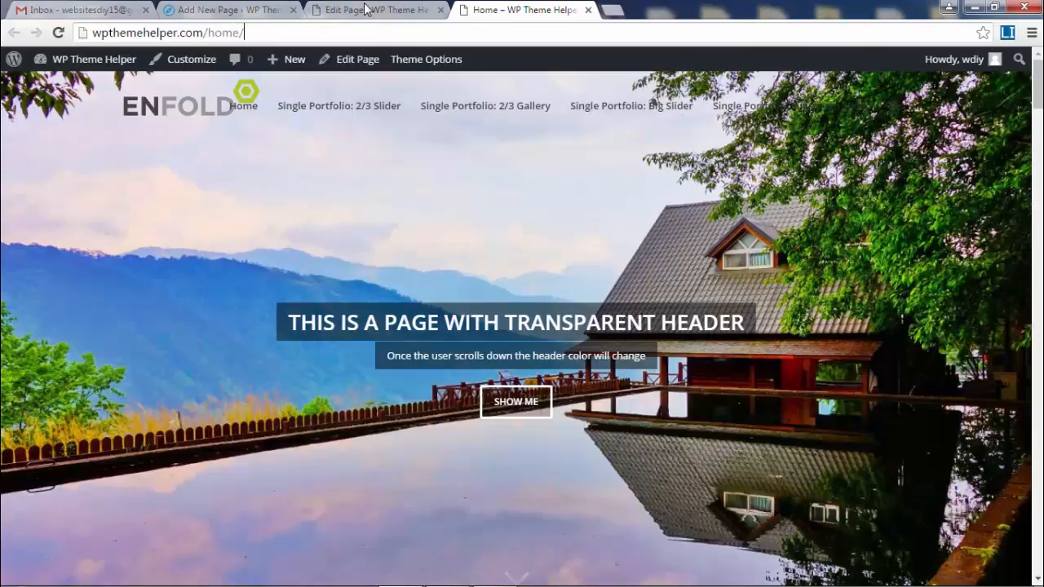
left_click(366, 10)
left_click(501, 6)
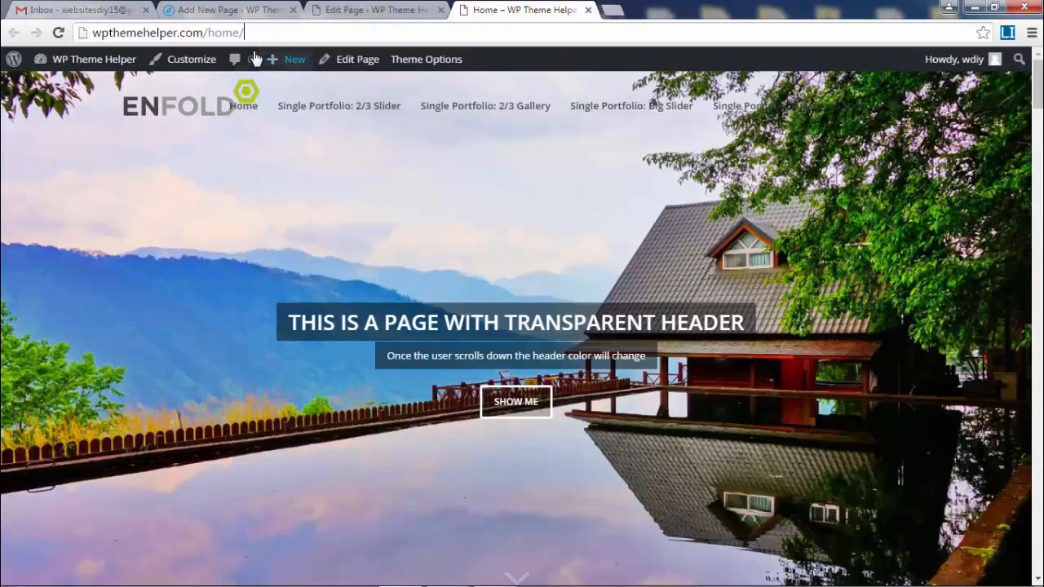
left_click(153, 36)
right_click(152, 37)
left_click(369, 10)
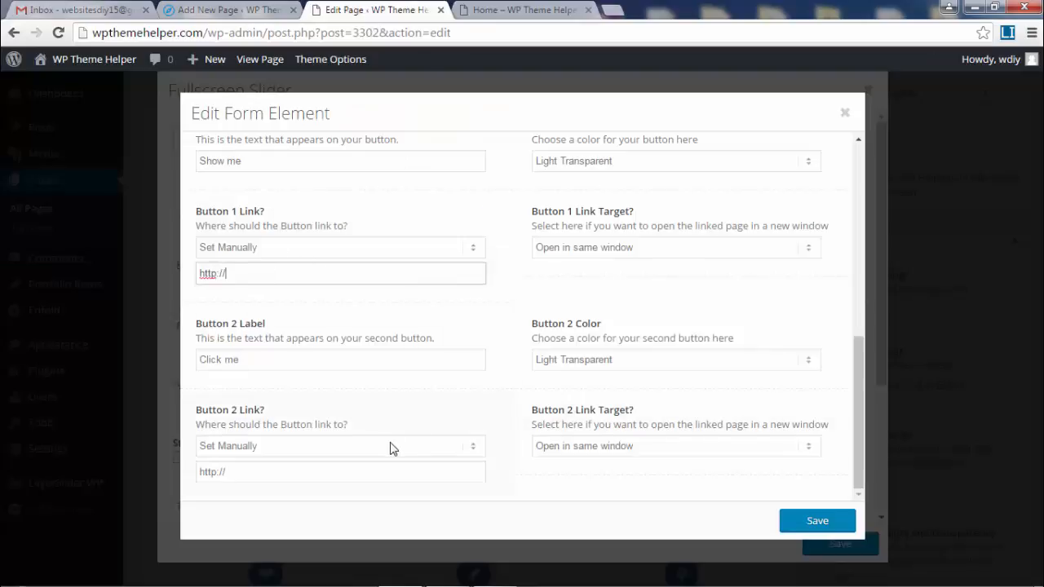
- Save the slide and slider settings and update the Home page
left_click(818, 523)
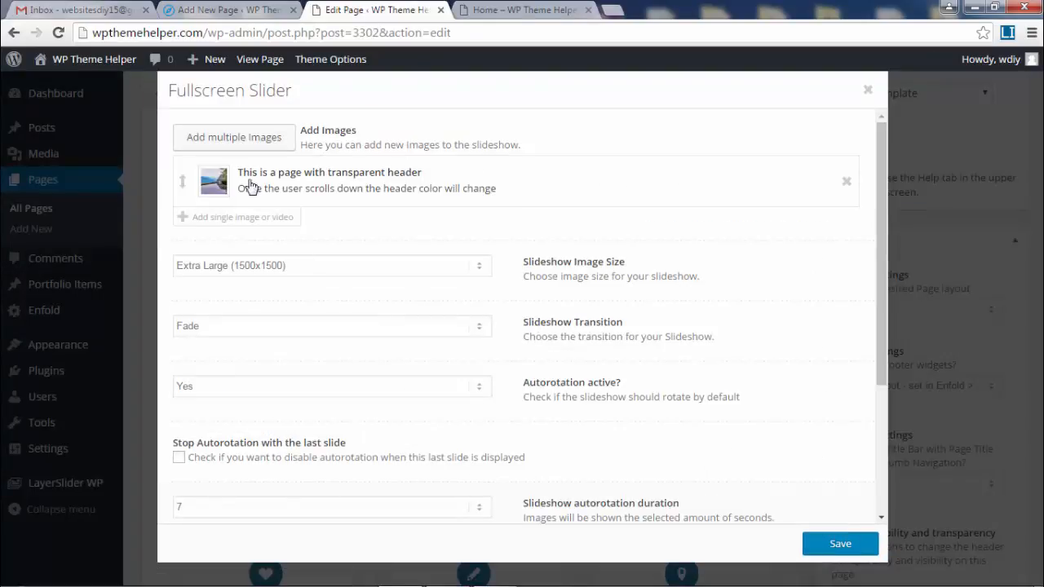
left_click(832, 545)
scroll(913, 326, "up", 5)
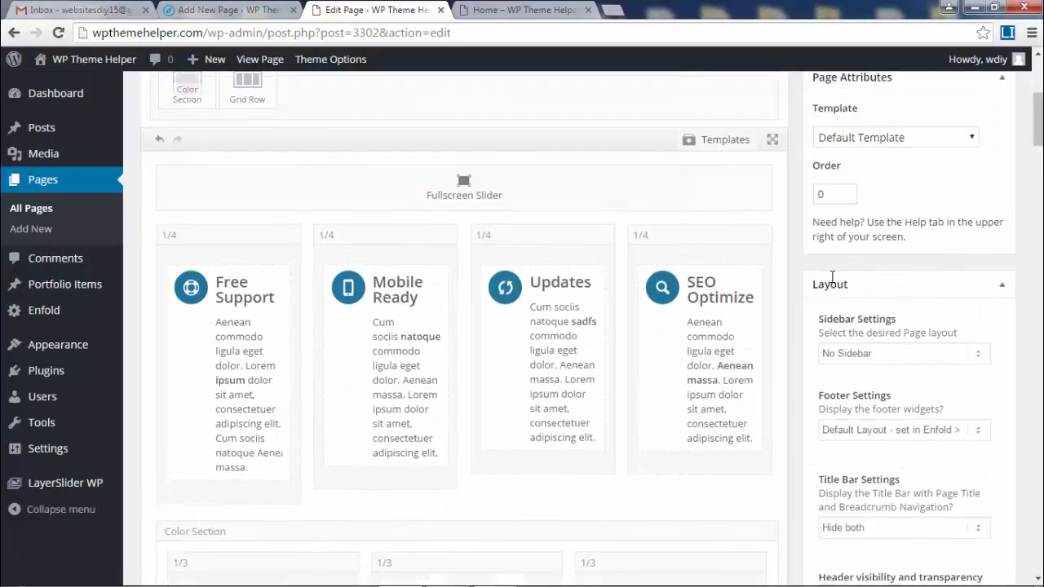
left_click(981, 367)
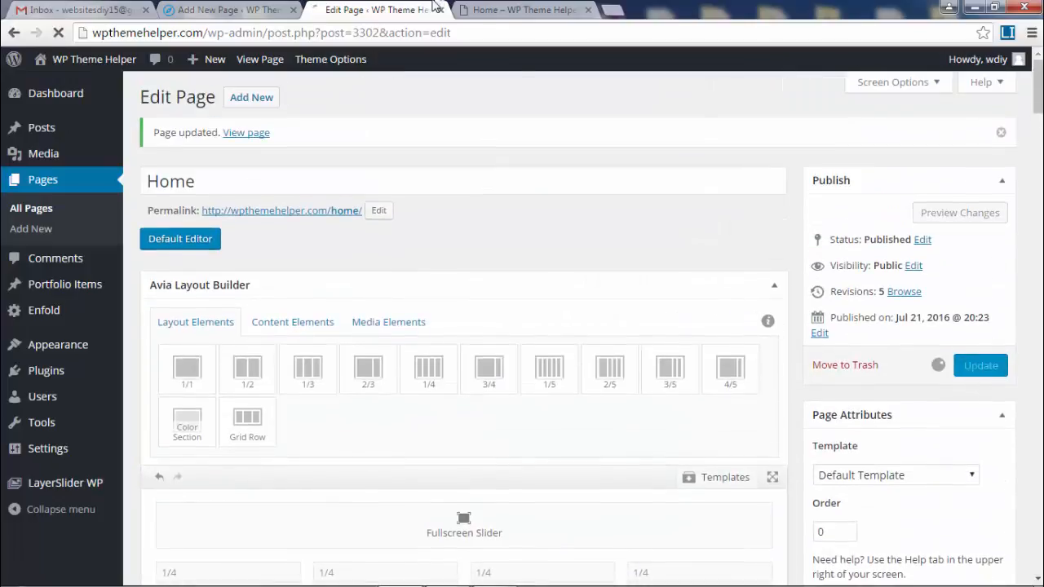
- Reload the live home page and scroll to review the transparent header and both buttons
left_click(510, 10)
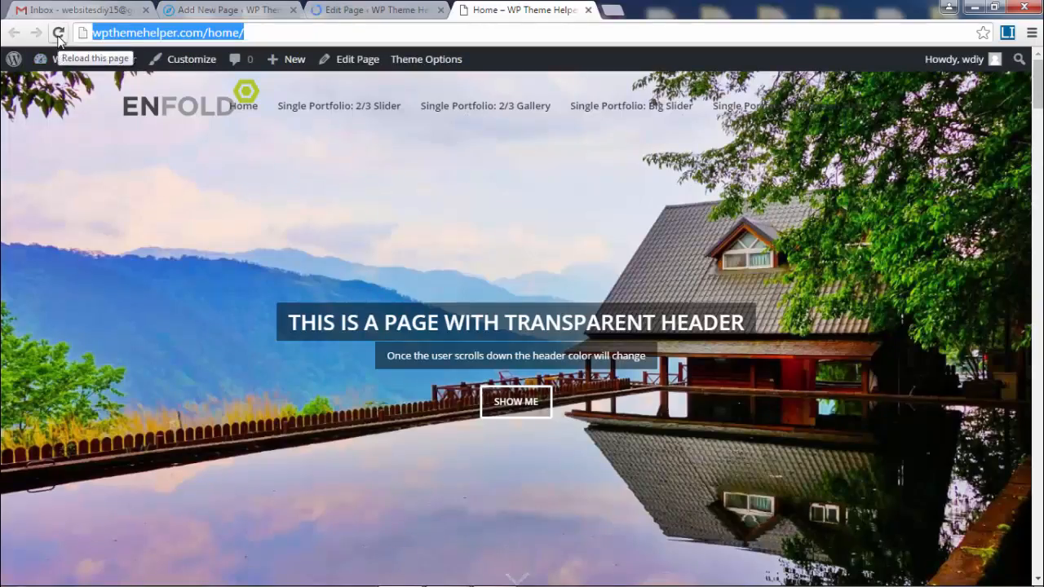
left_click(58, 35)
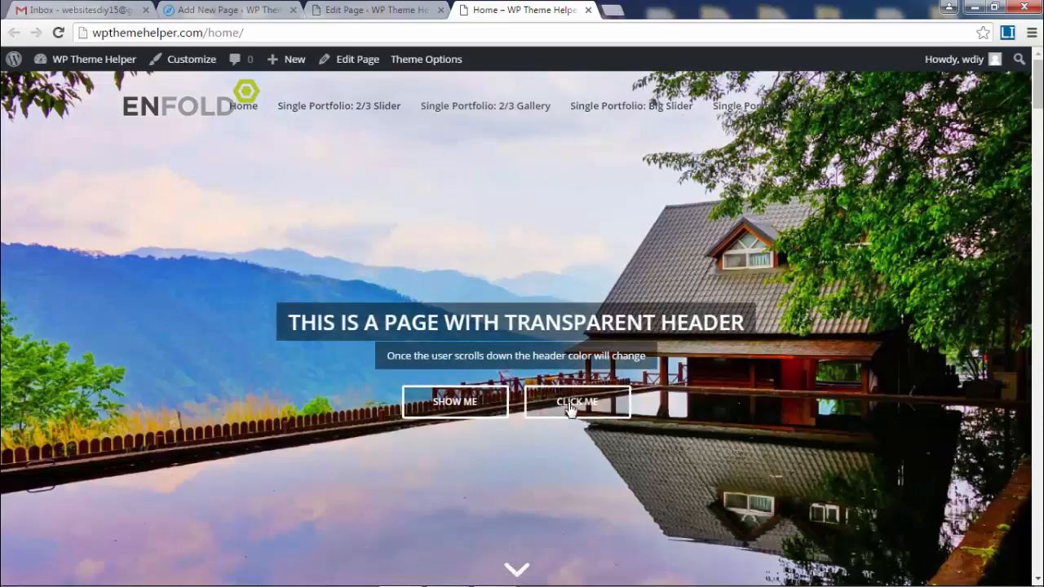
scroll(569, 407, "down", 2)
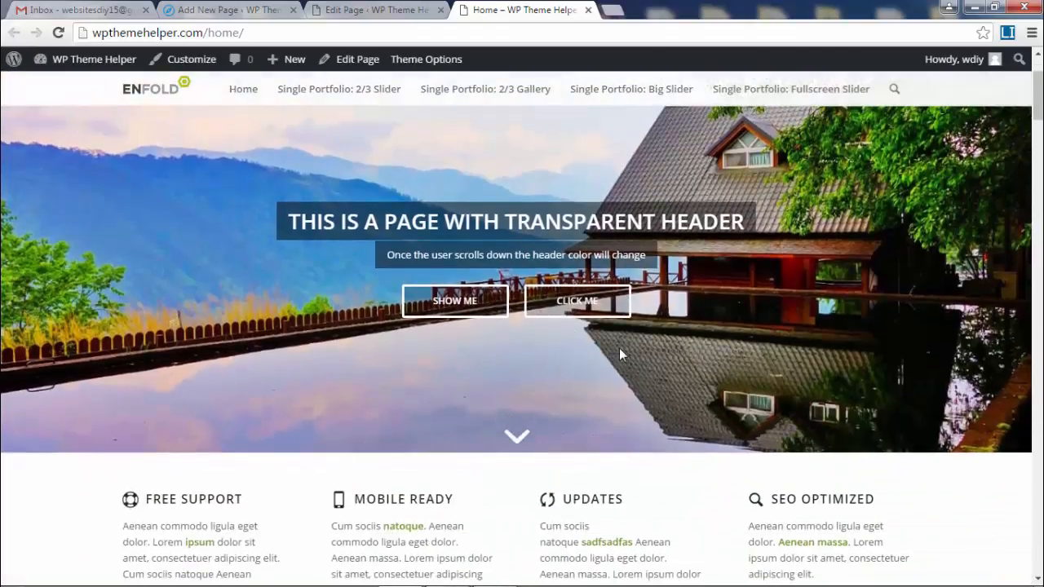
scroll(763, 340, "up", 2)
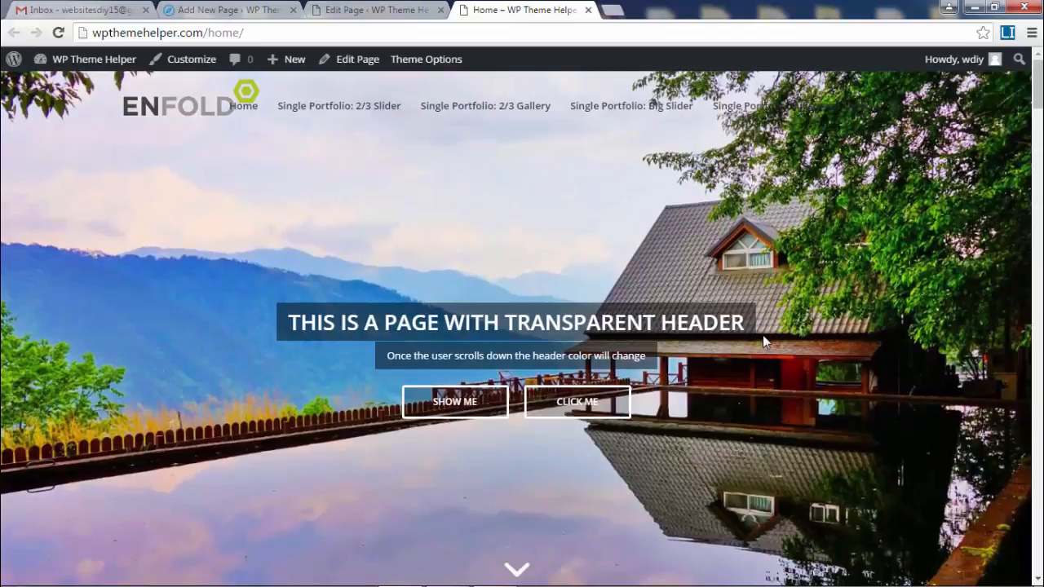
scroll(762, 335, "down", 2)
scroll(642, 285, "up", 2)
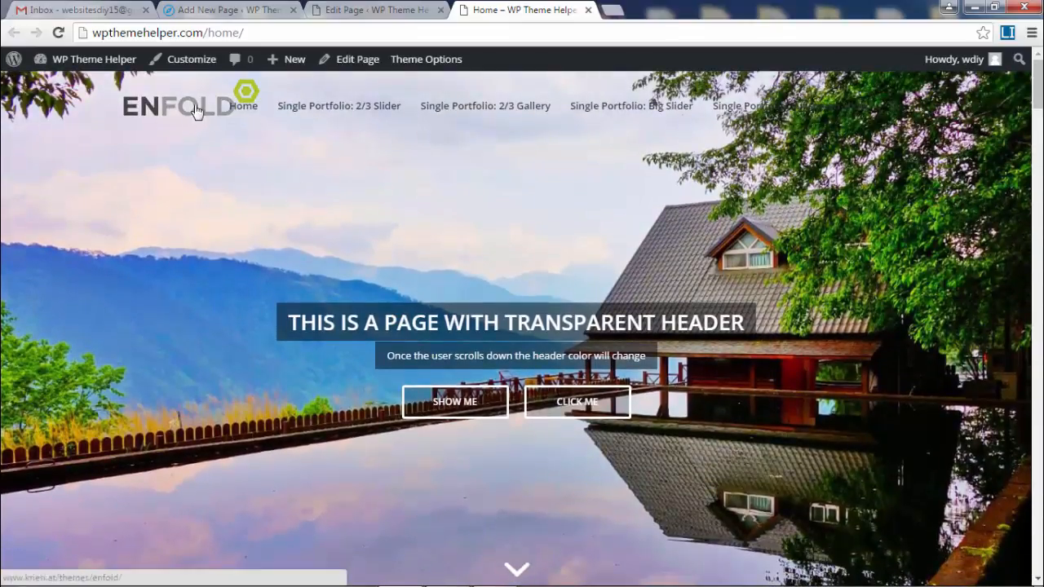
left_click(362, 11)
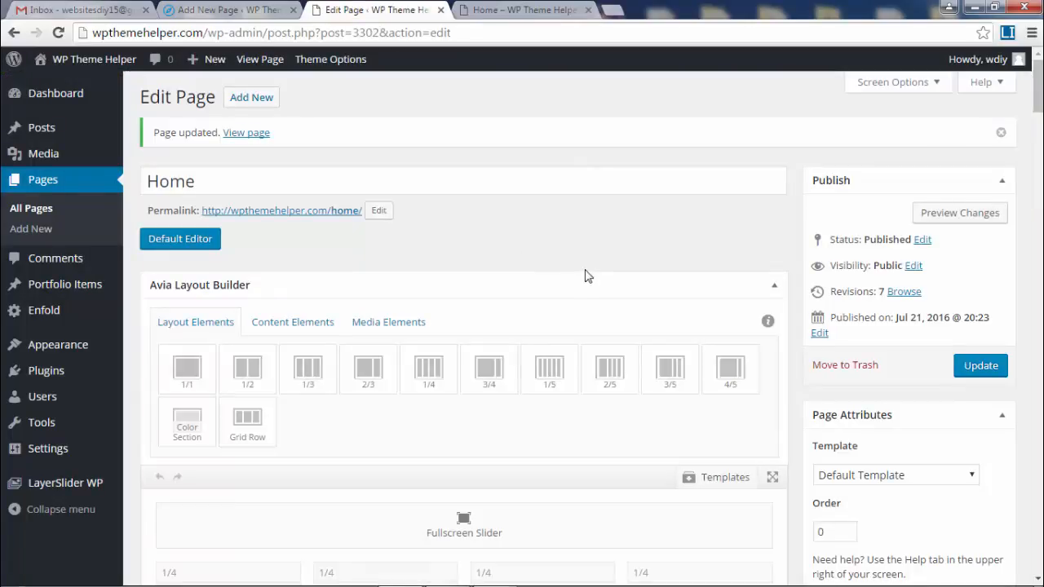
- Upload LogoMakr (1), (2) and (3).png from the Logo folder to the Media Library
mouse_move(45, 155)
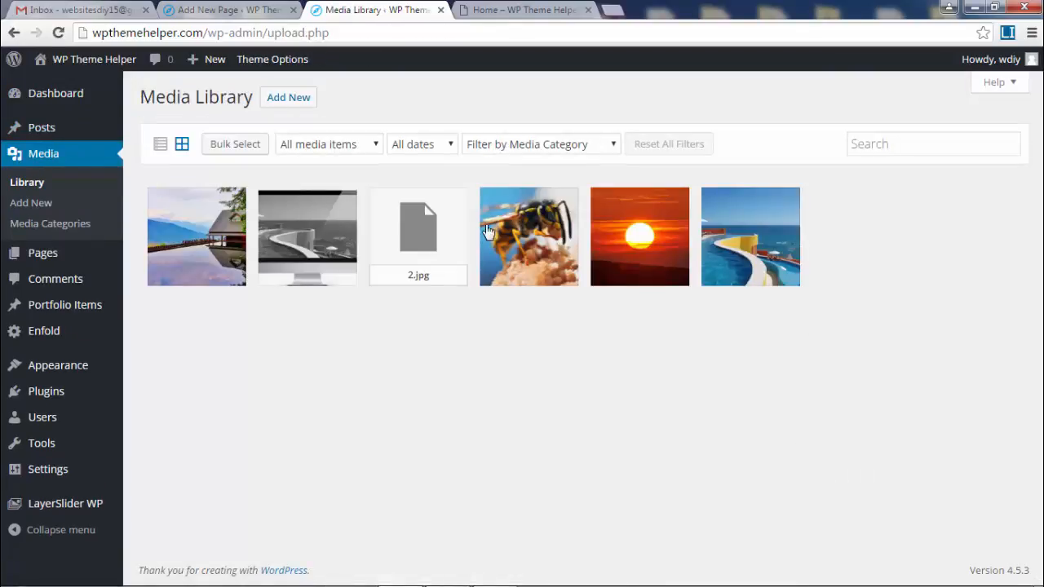
left_click(295, 105)
left_click(535, 261)
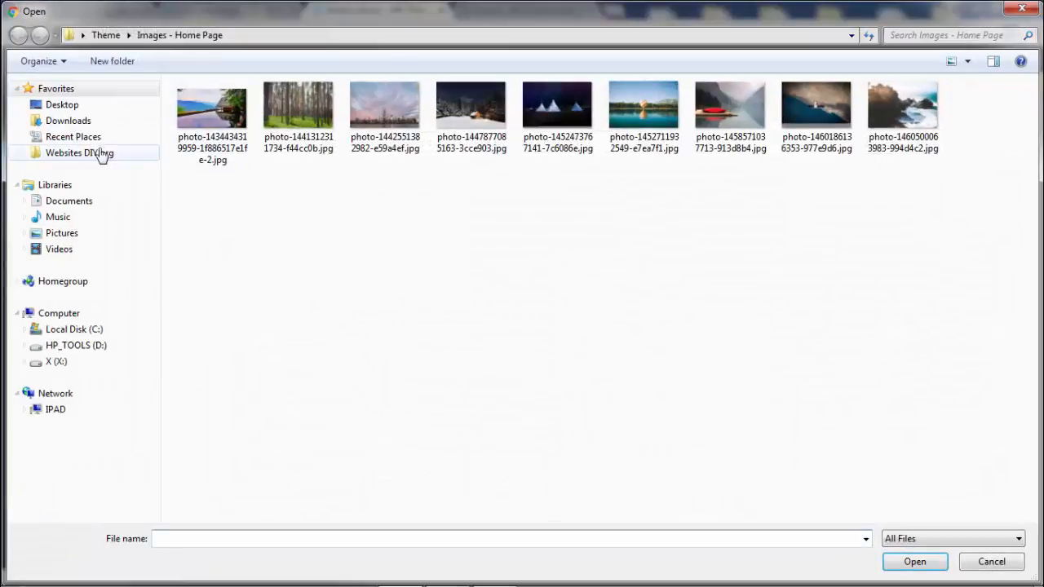
left_click(101, 155)
double_click(749, 142)
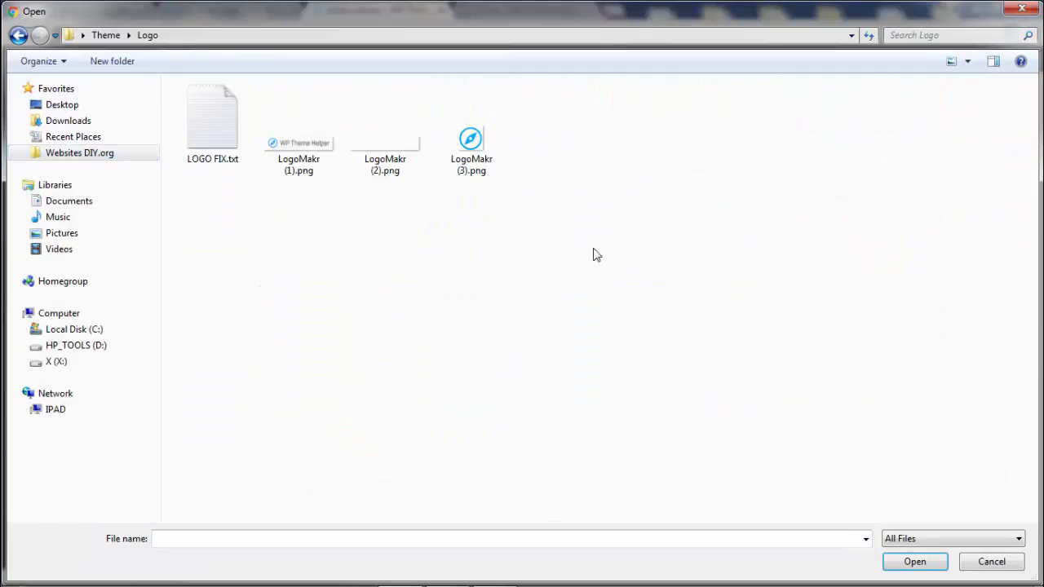
left_click_drag(277, 262, 556, 126)
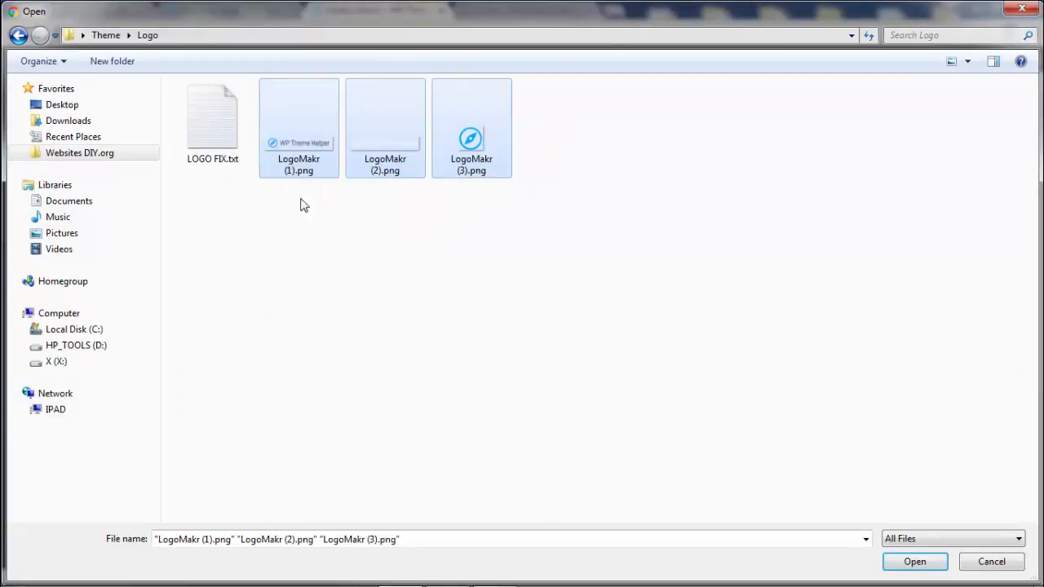
left_click(315, 201)
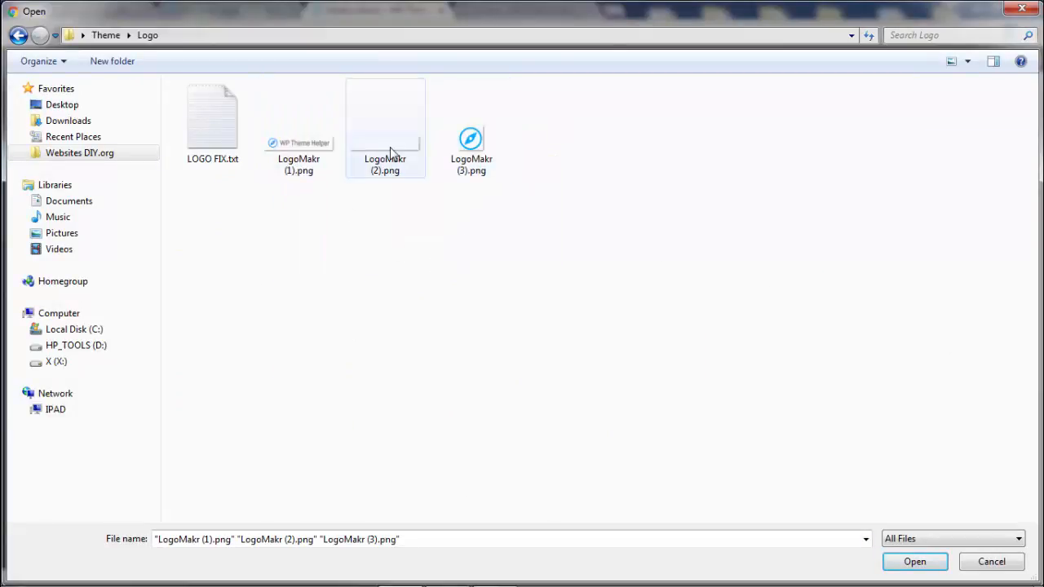
left_click_drag(284, 243, 532, 137)
left_click(914, 562)
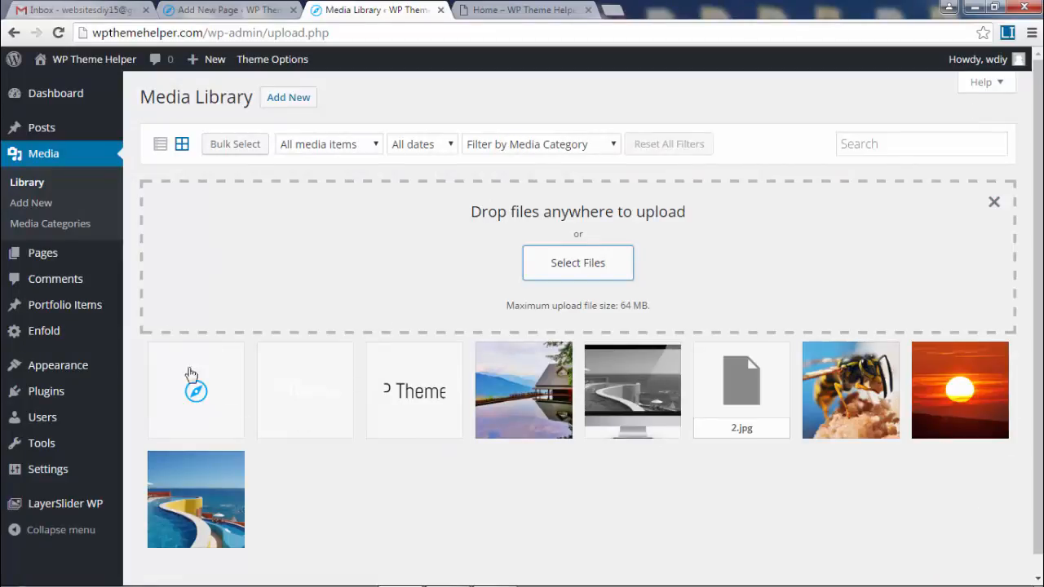
- Set LogoMakr-1.png (WP Theme Helper) at full 254 × 50 size as the Enfold site logo
left_click(283, 65)
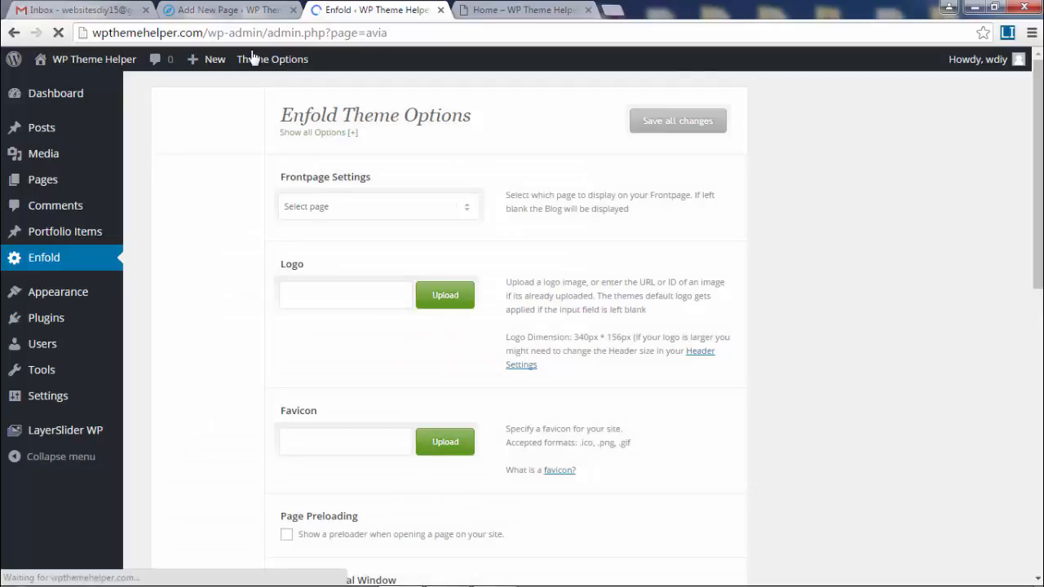
left_click(351, 302)
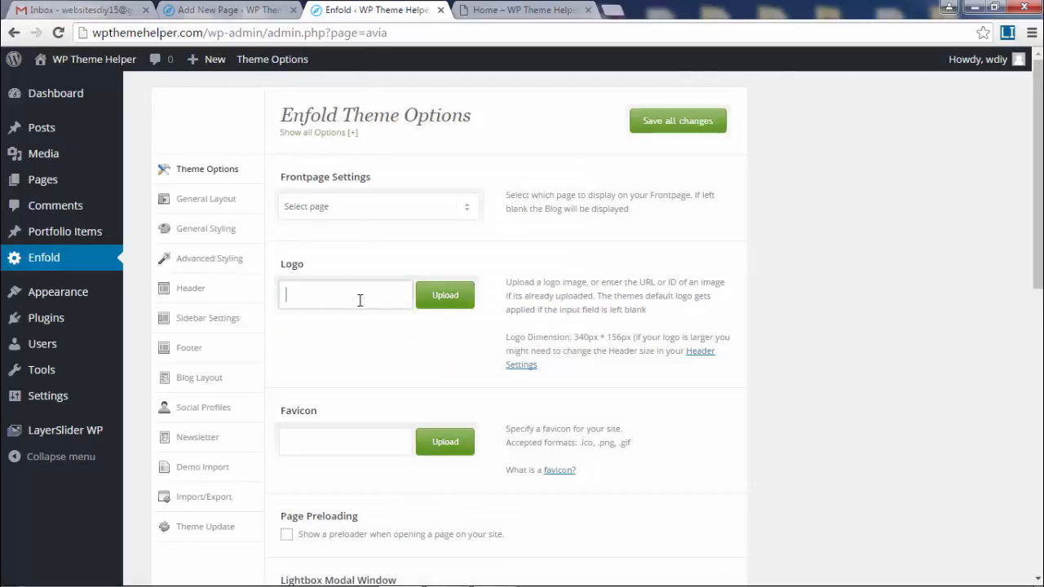
left_click(448, 301)
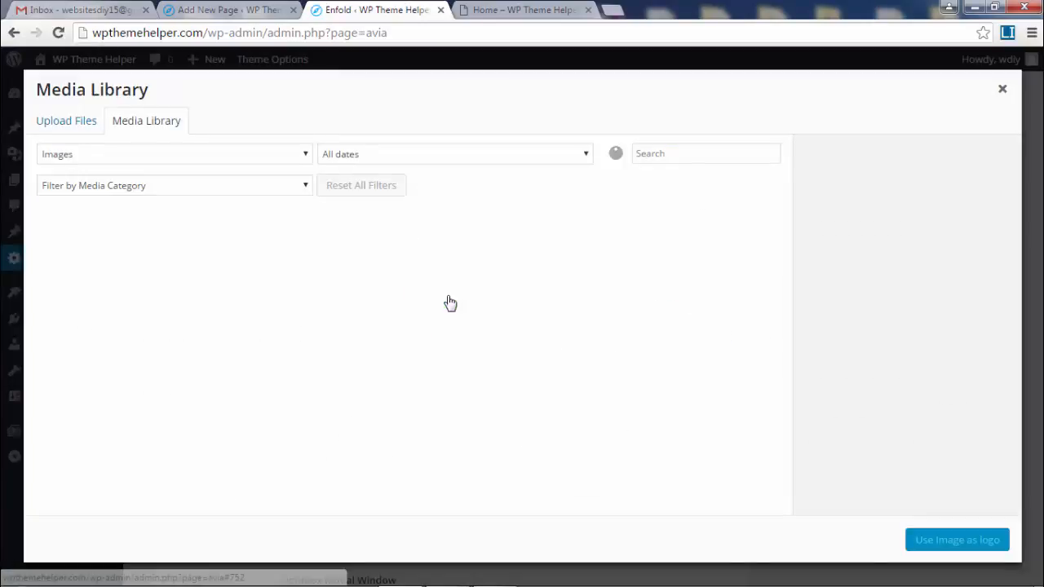
left_click(84, 263)
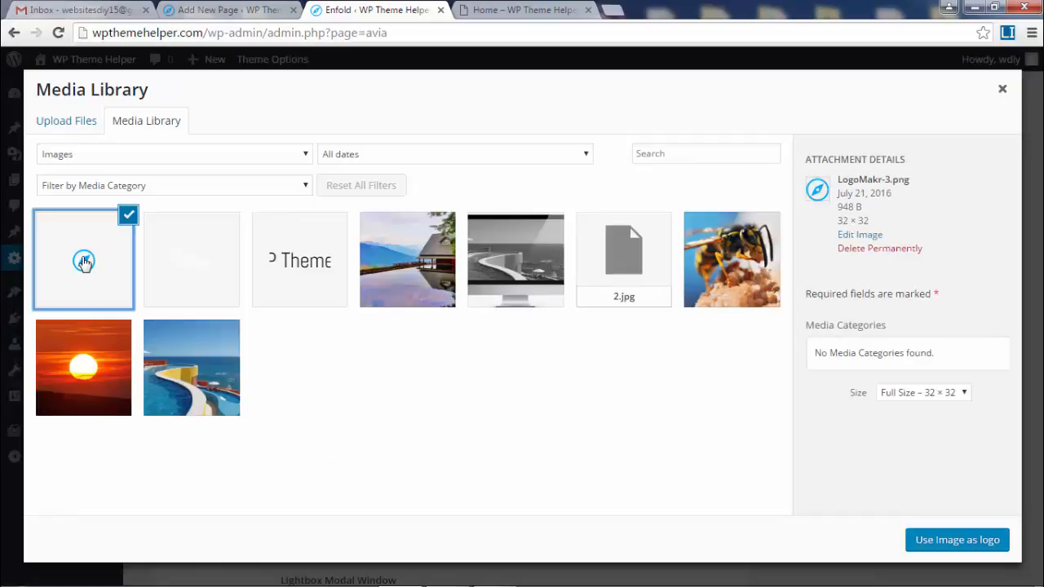
left_click(922, 394)
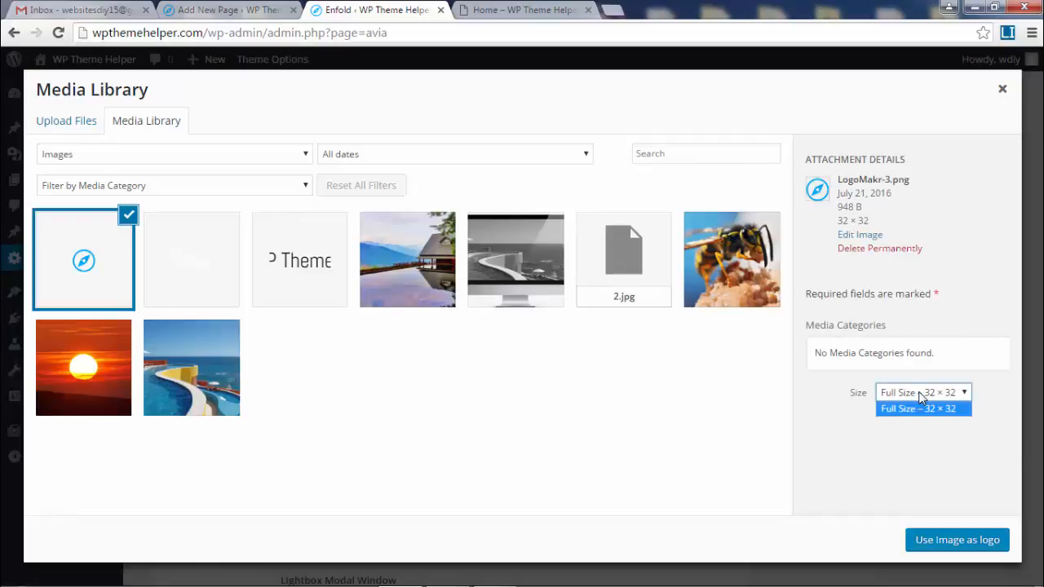
left_click(229, 275)
left_click(315, 251)
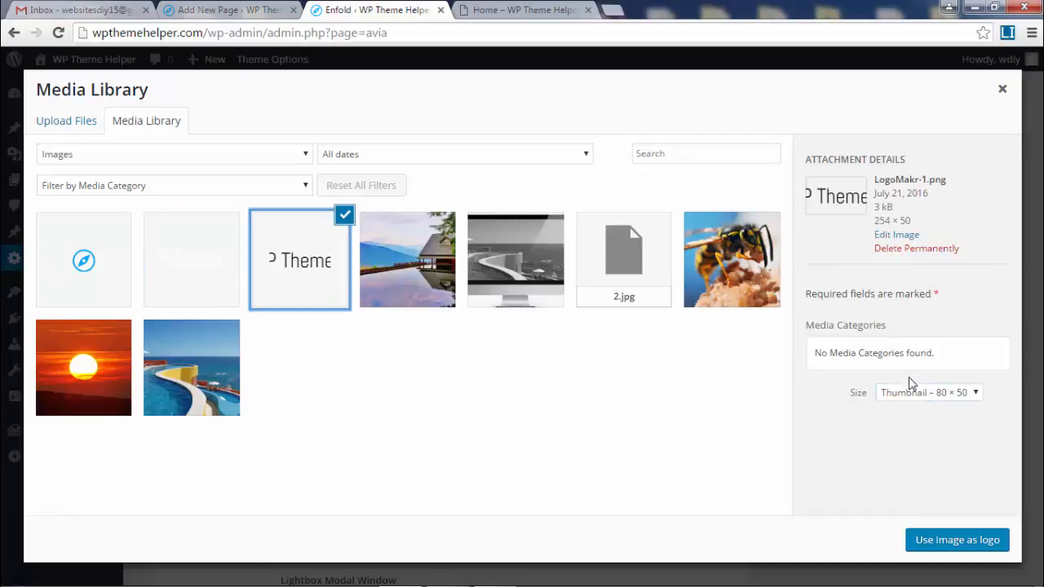
left_click(943, 401)
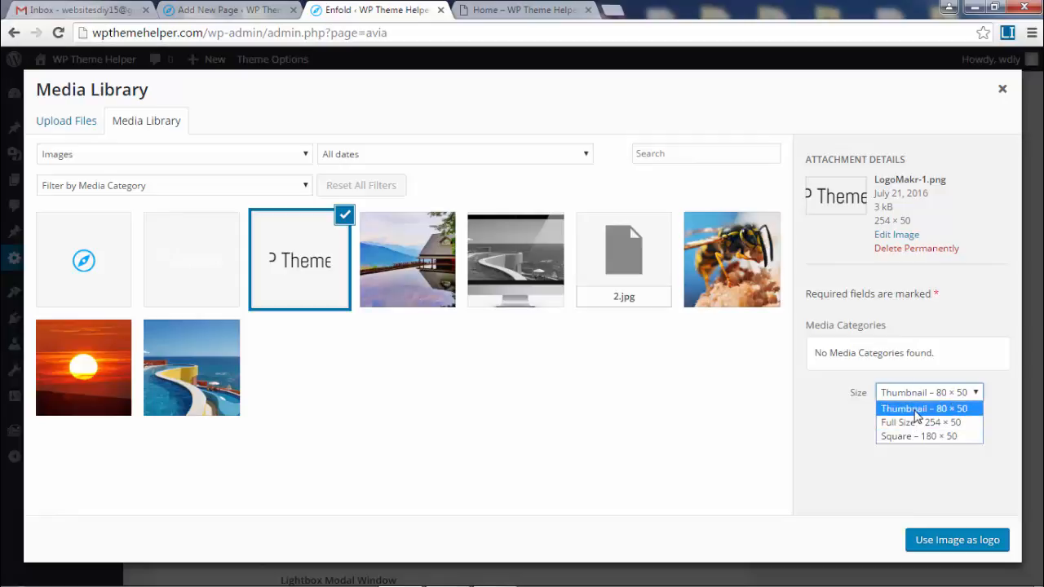
key("Up")
left_click(922, 424)
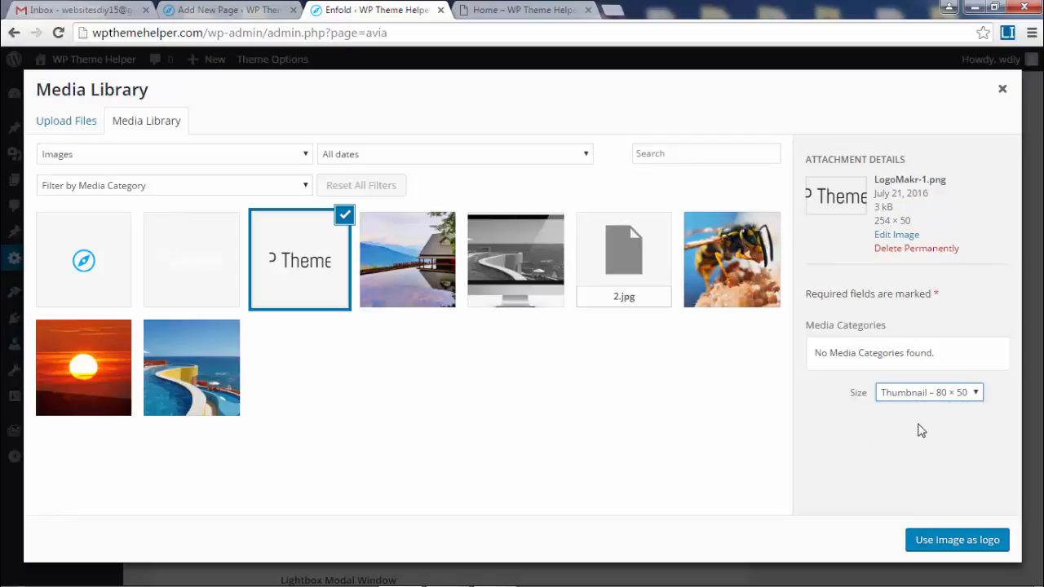
left_click(940, 551)
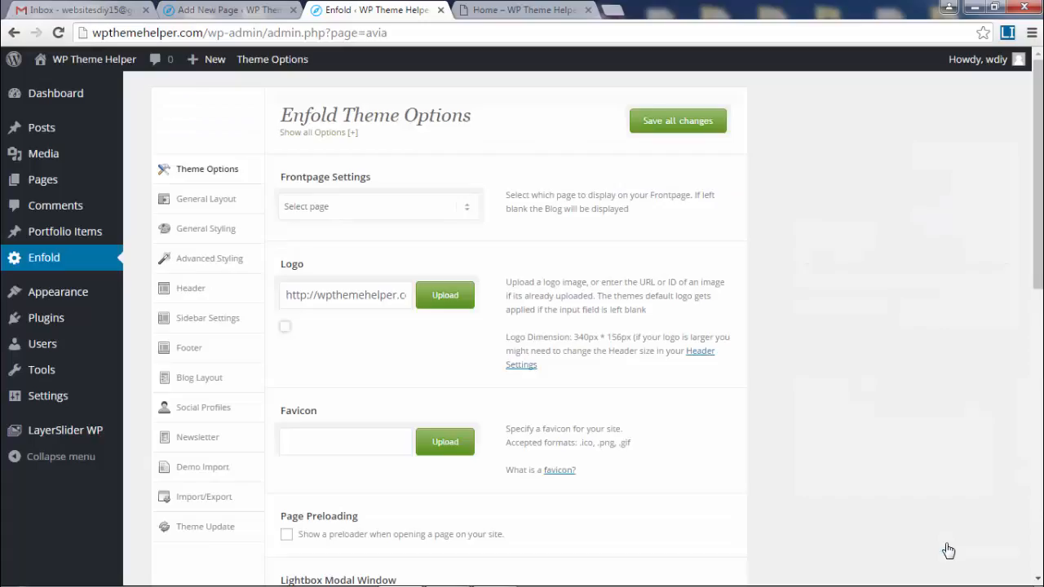
- Set the LogoMakr-3.png compass icon as the site favicon
scroll(755, 384, "down", 1)
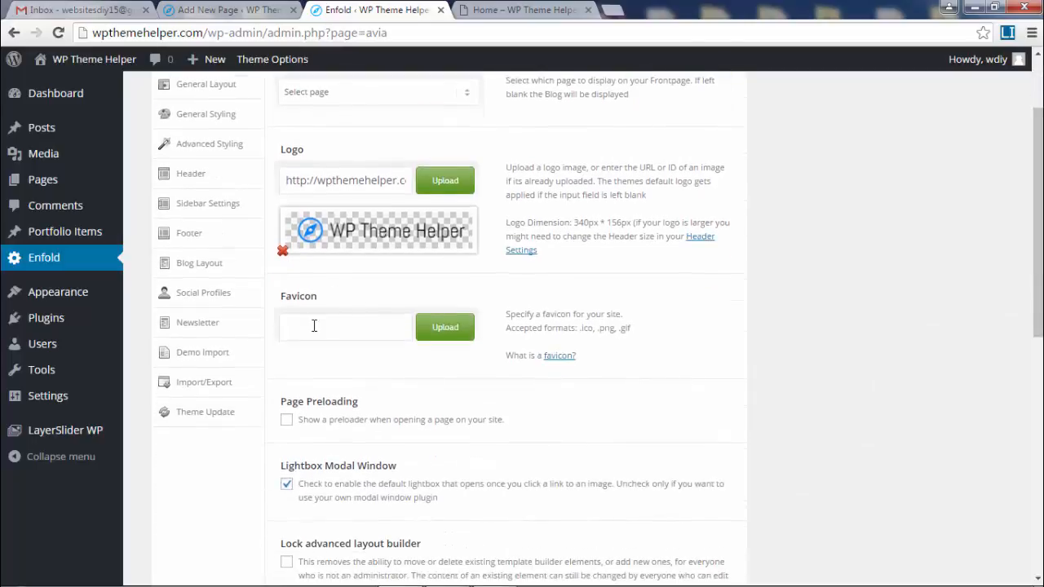
left_click(445, 328)
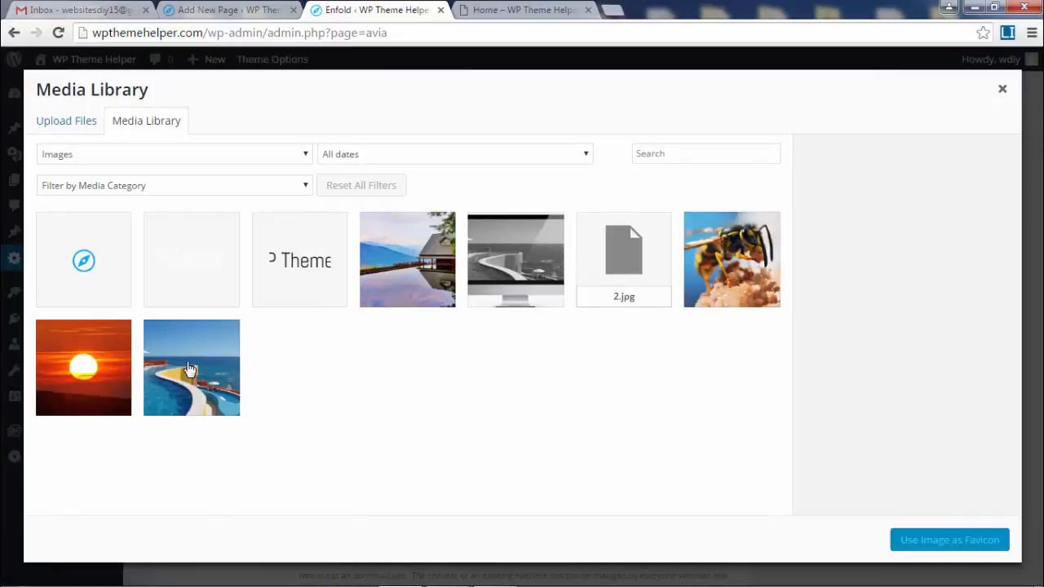
left_click(75, 248)
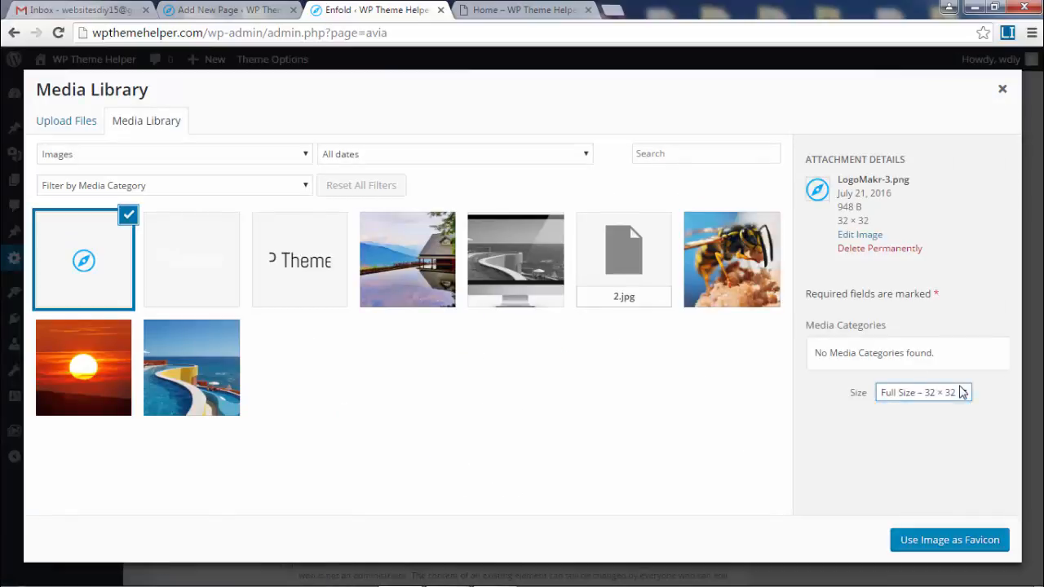
left_click(926, 545)
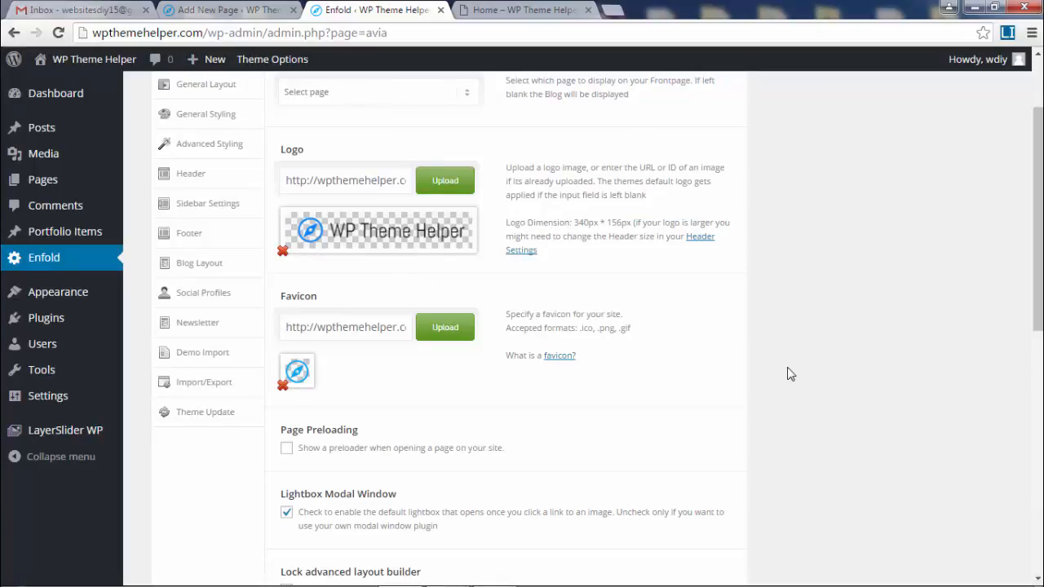
- In Header Transparency Options, set the full-size 254 × 50 LogoMakr-2.png as the Transparency Logo
left_click(191, 179)
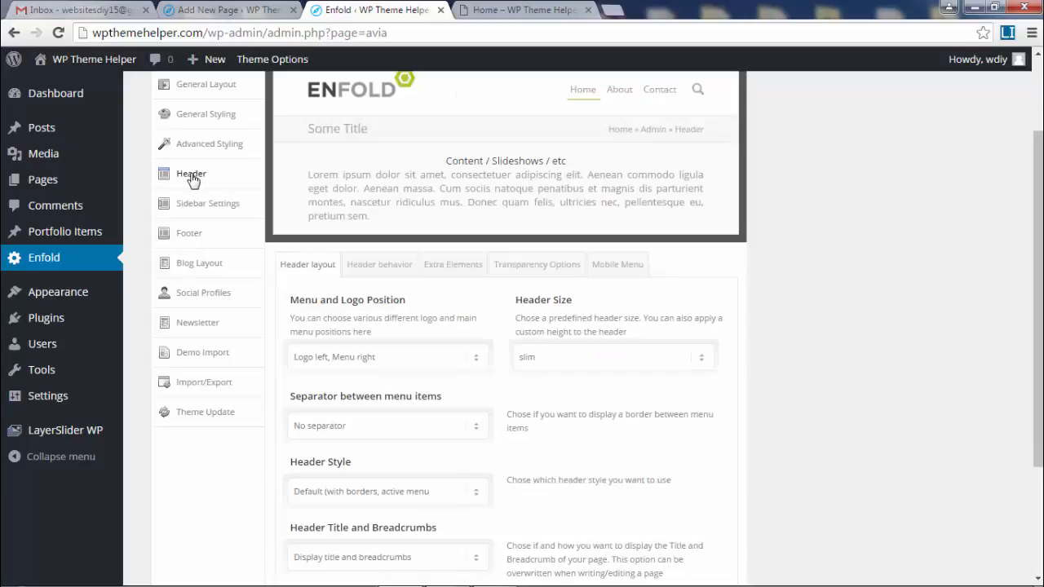
left_click(529, 268)
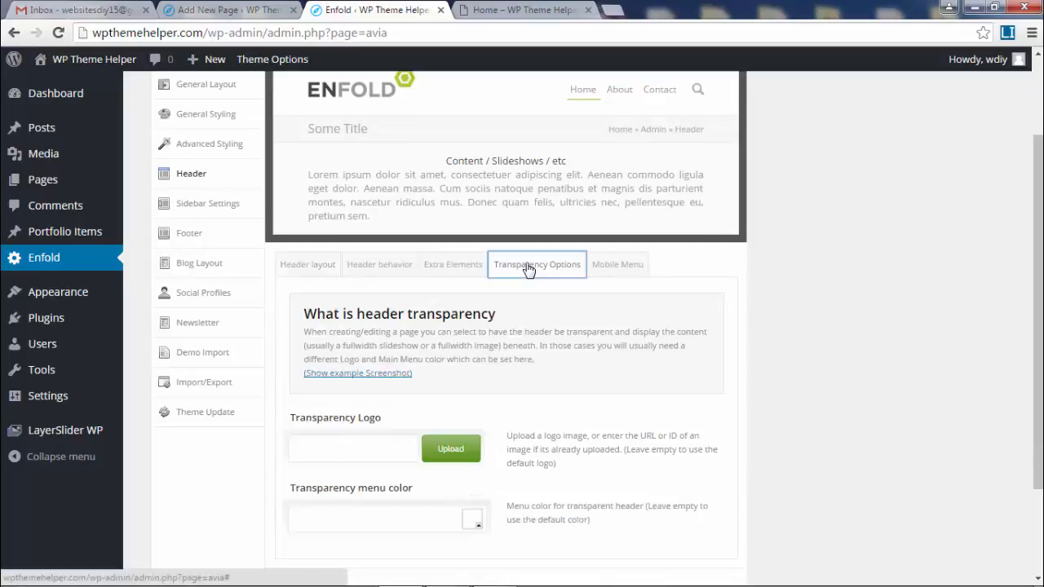
scroll(885, 349, "down", 3)
left_click(336, 324)
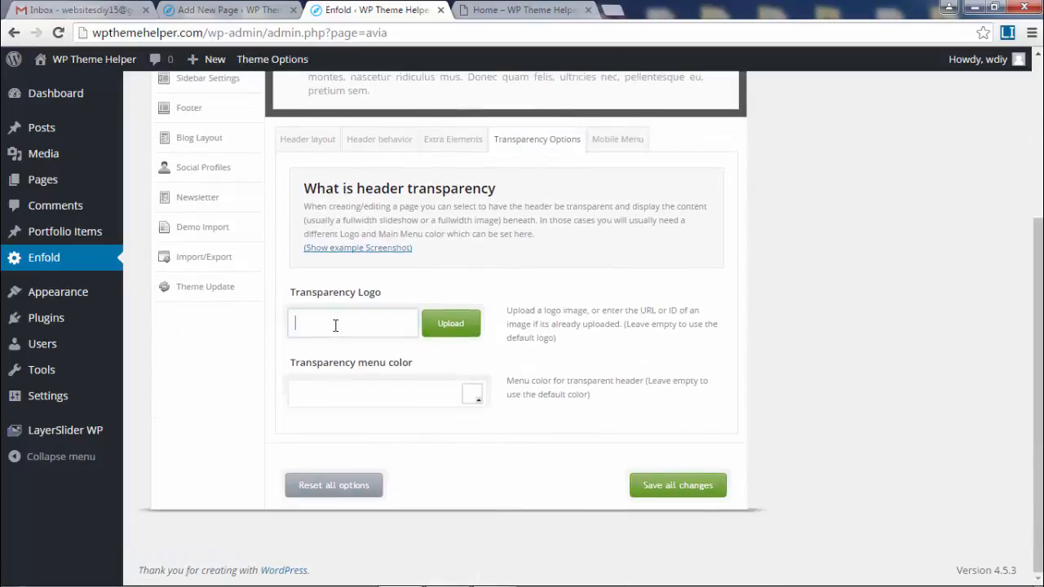
left_click(457, 323)
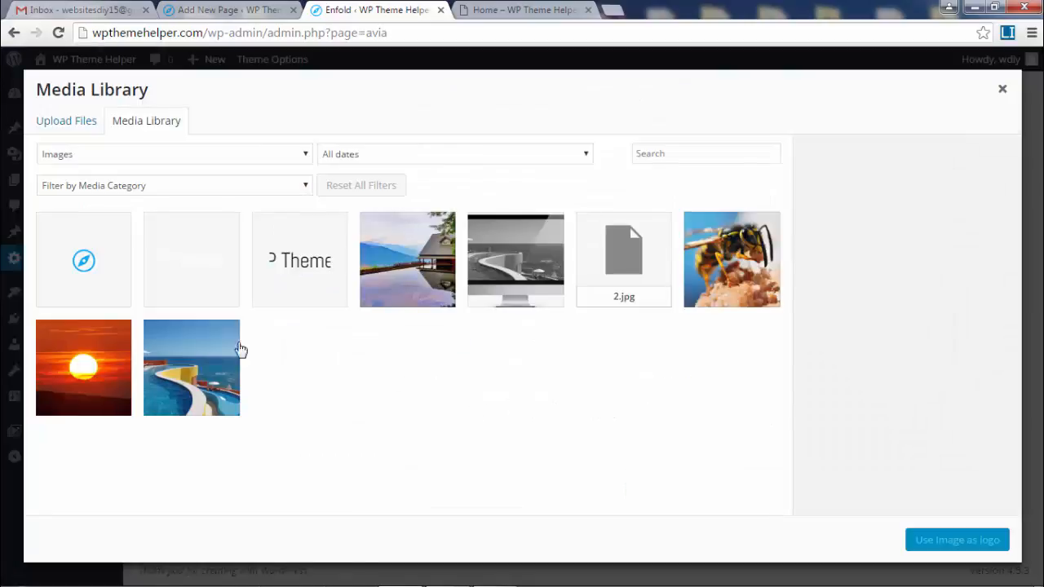
left_click(205, 264)
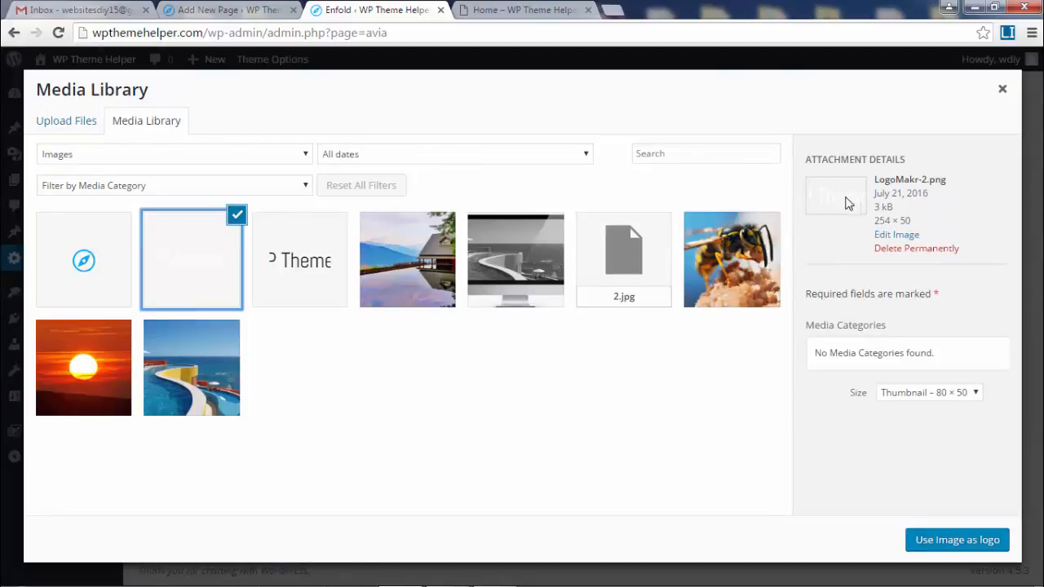
left_click(959, 390)
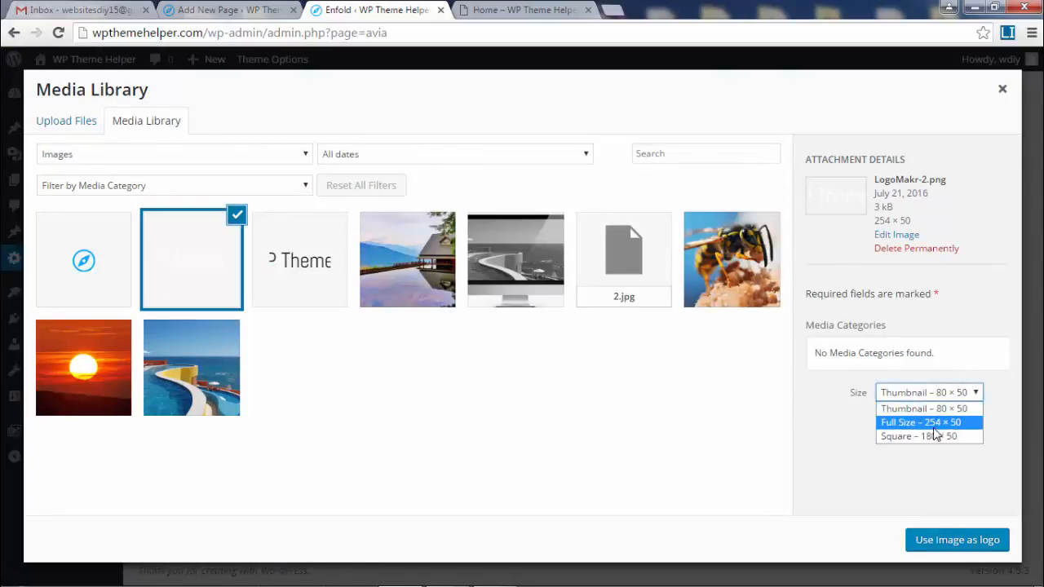
left_click(936, 422)
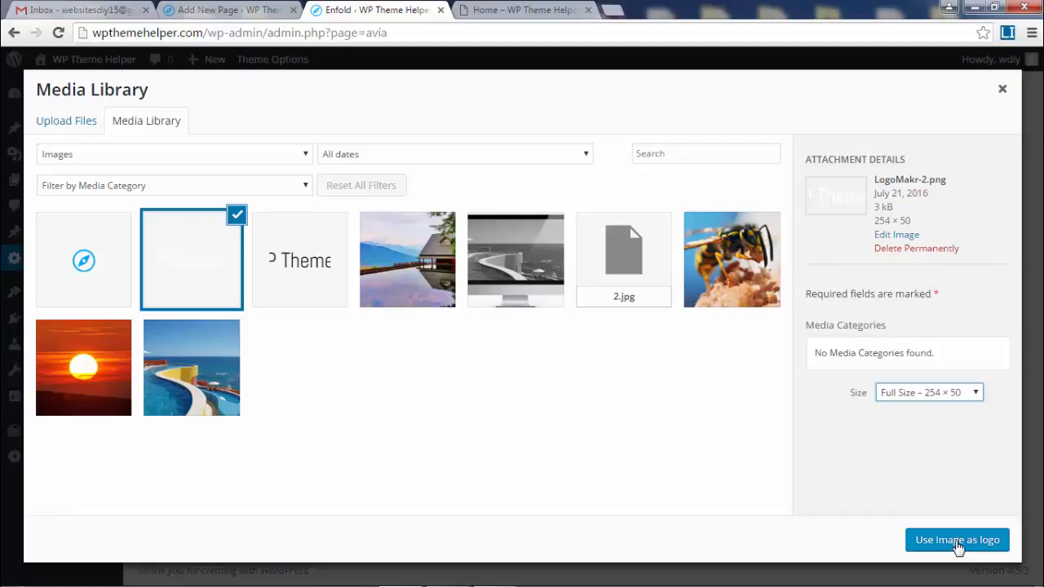
left_click(956, 540)
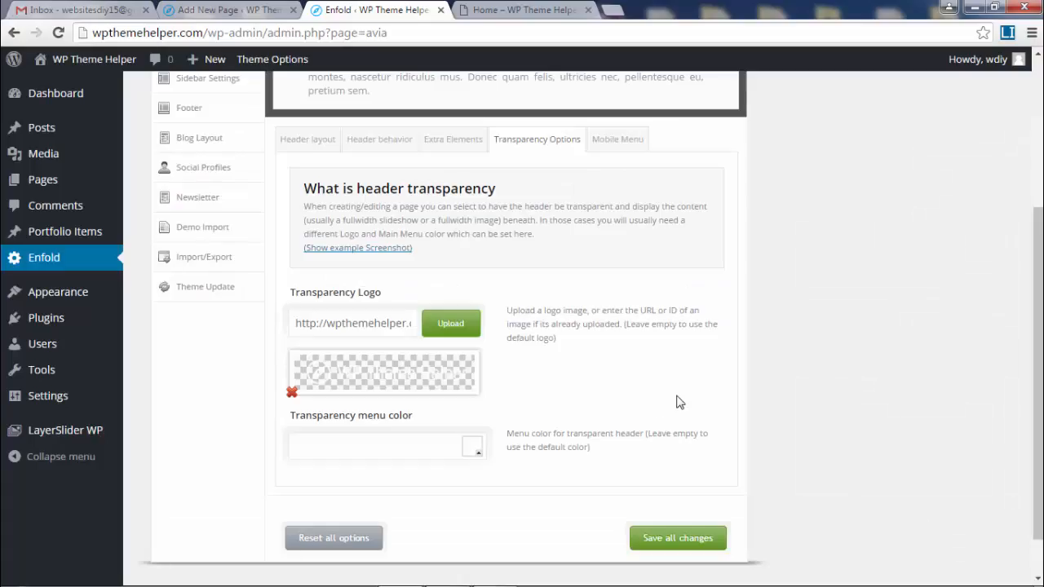
left_click(506, 12)
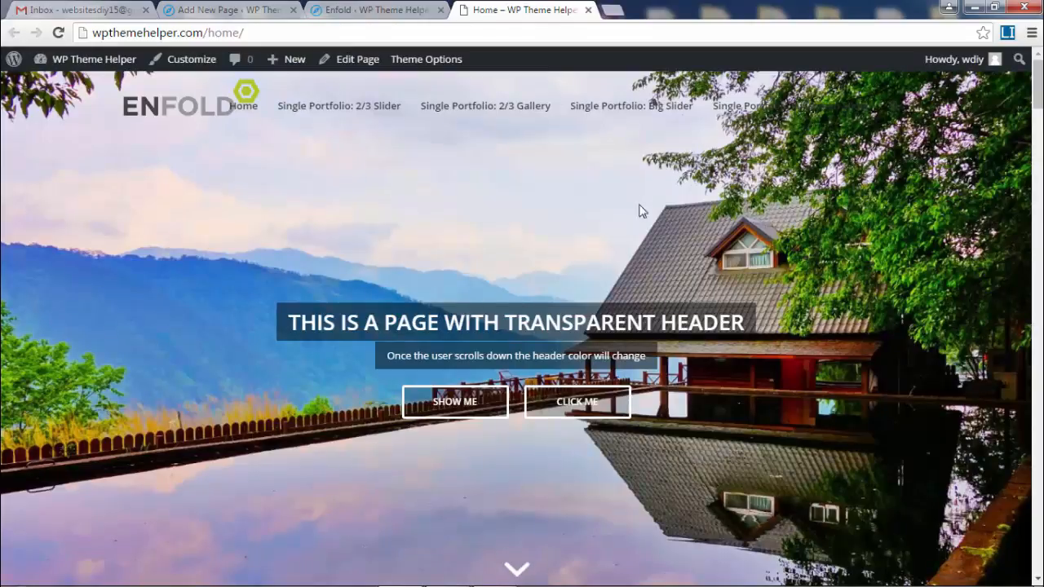
scroll(411, 293, "down", 5)
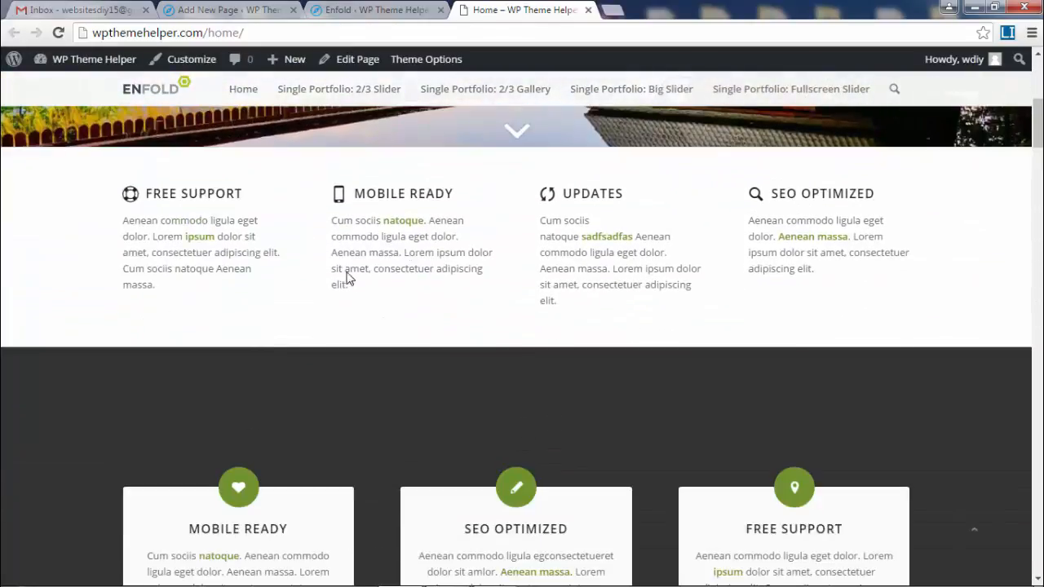
scroll(667, 414, "up", 4)
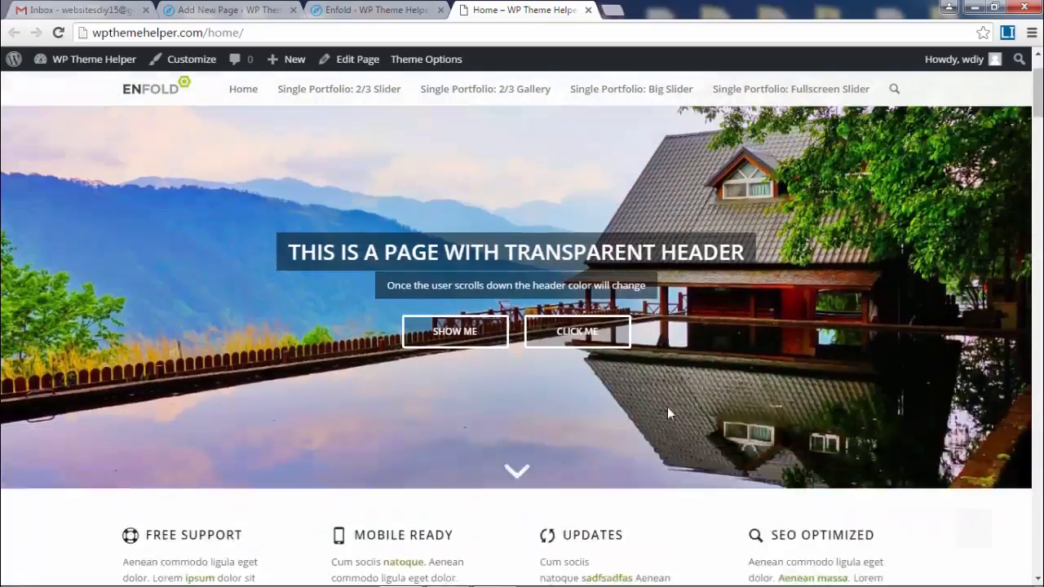
scroll(667, 414, "up", 1)
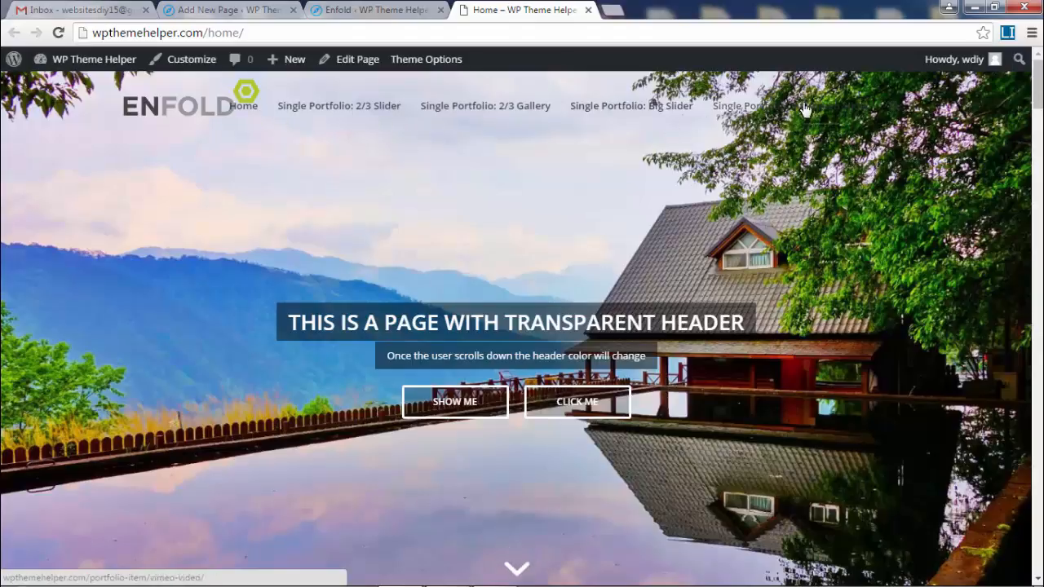
left_click(351, 11)
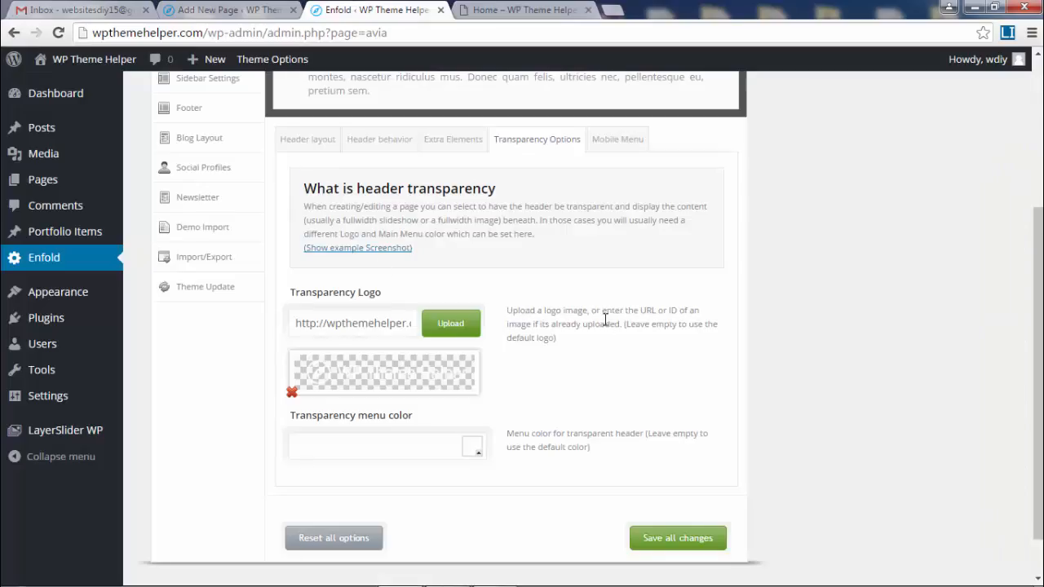
- Check the live Home page's transparent header before picking the transparency menu colour
scroll(605, 318, "down", 1)
left_click(348, 408)
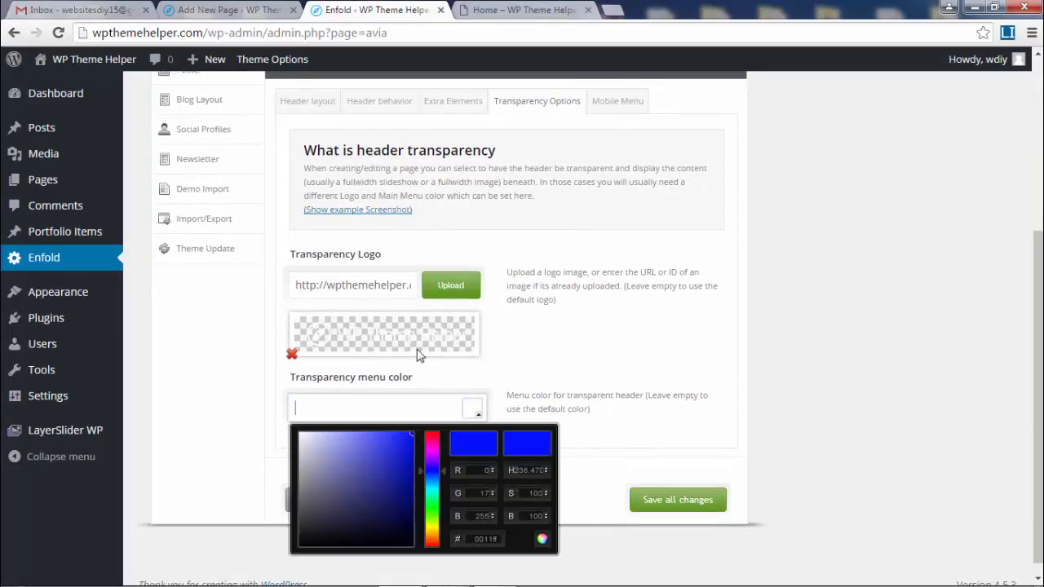
left_click(524, 10)
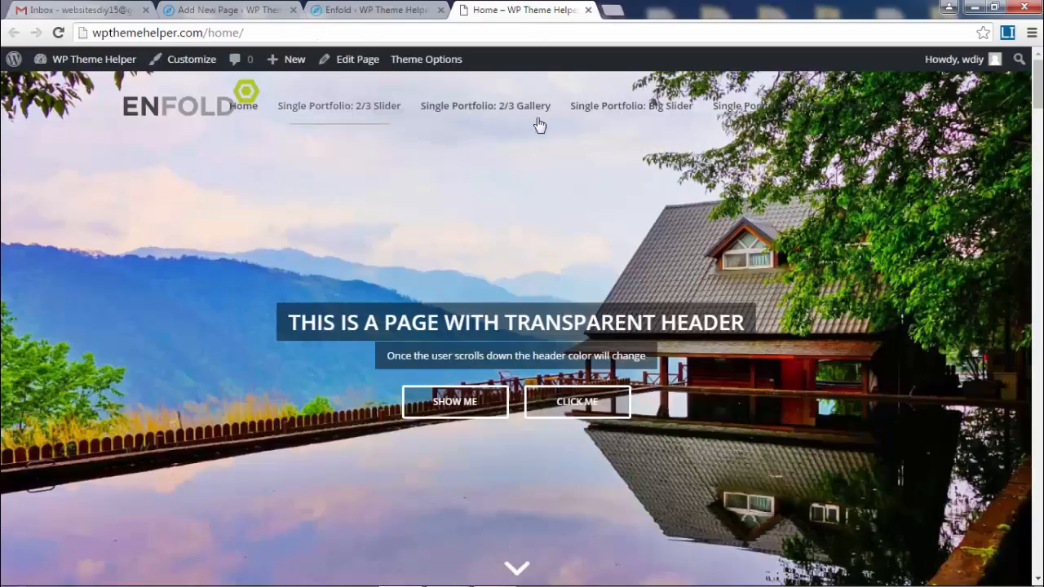
scroll(734, 296, "down", 1)
scroll(737, 301, "down", 3)
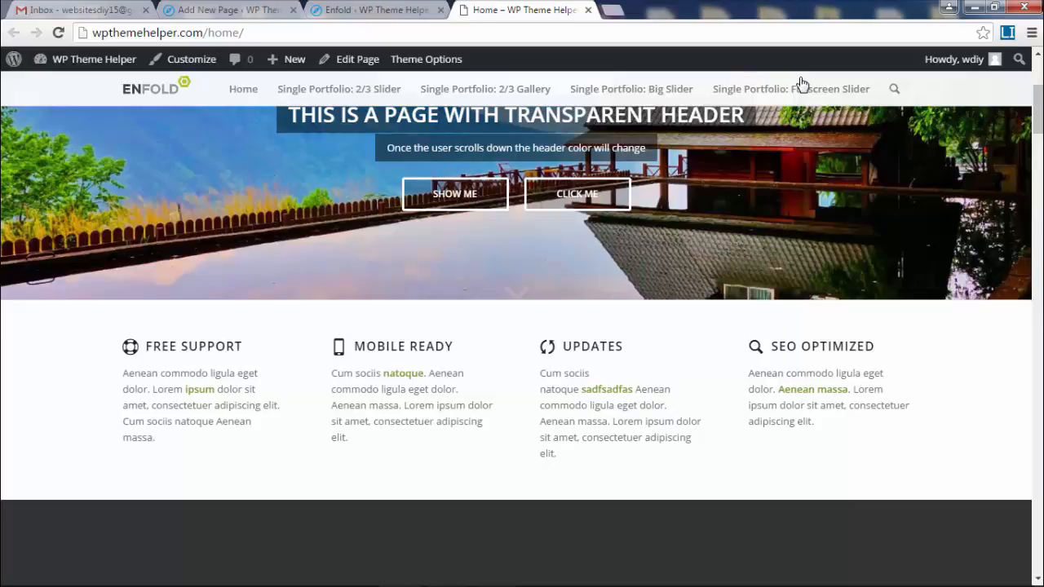
scroll(800, 84, "up", 5)
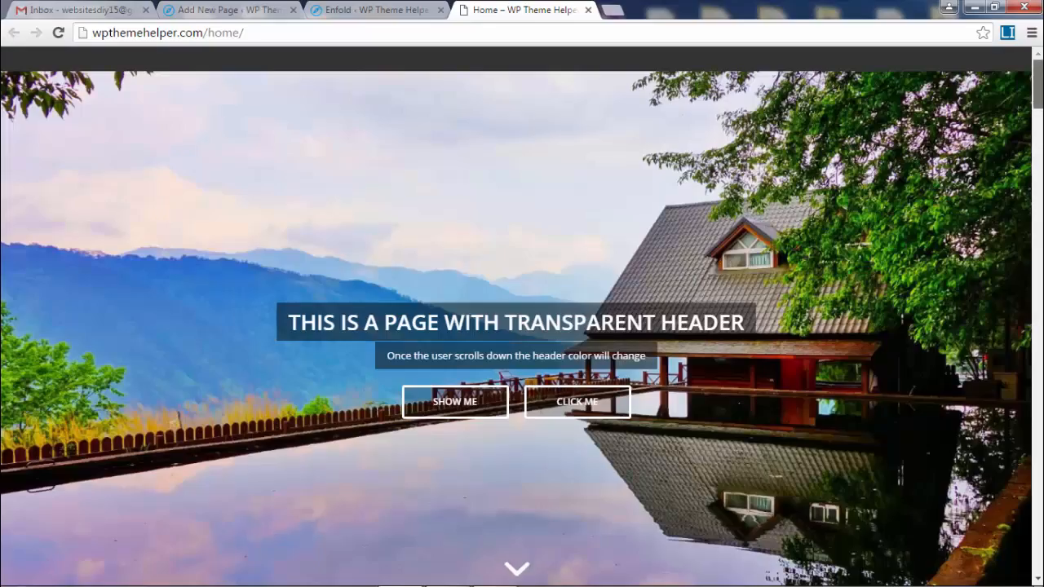
left_click(588, 10)
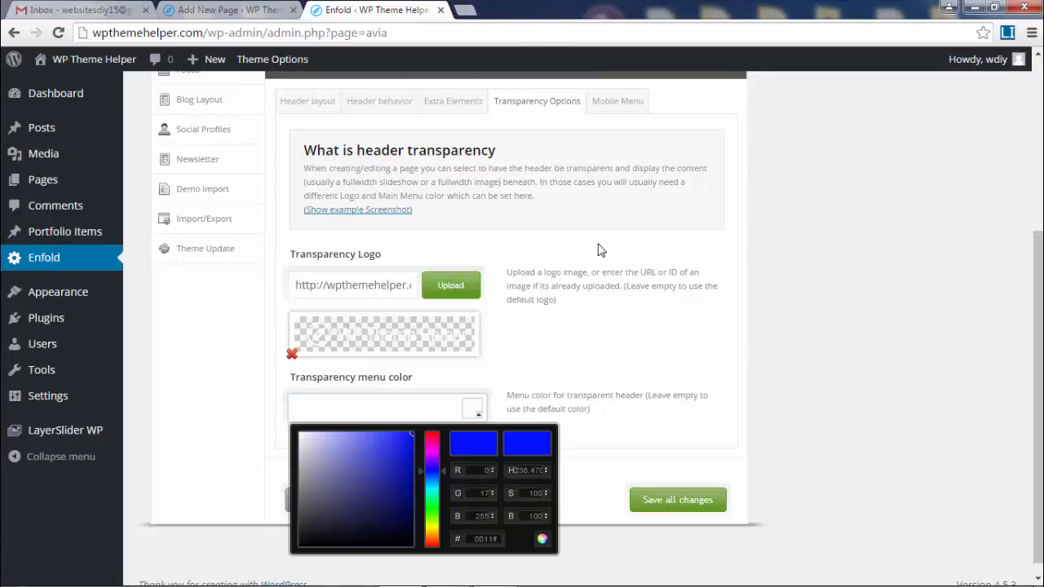
- Set the Transparency menu color to white #ffffff and save all theme options
left_click(844, 356)
left_click(373, 415)
left_click_drag(326, 452, 288, 422)
left_click(676, 503)
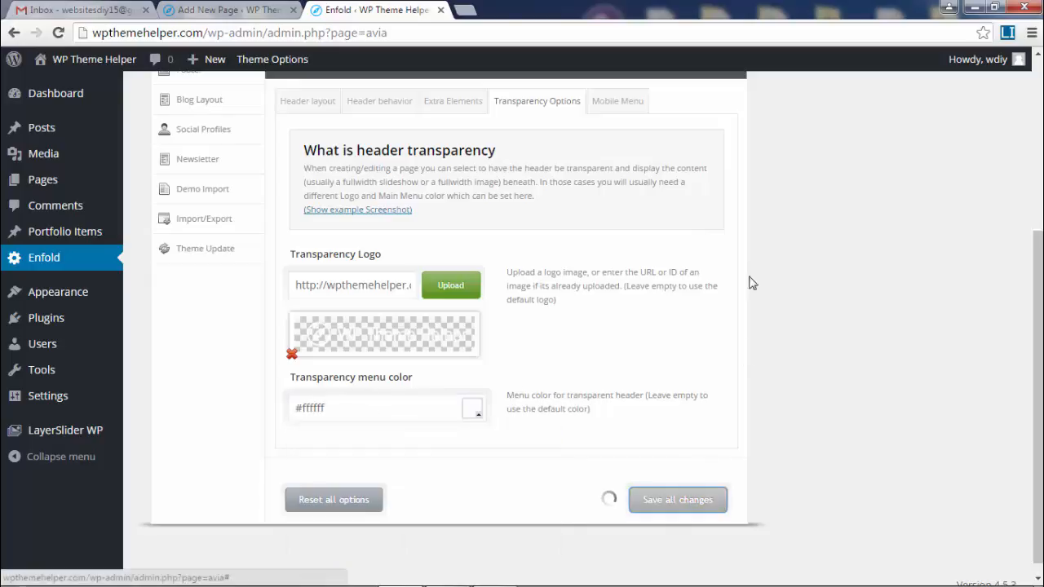
- Open the Pages list in a new tab and edit the Home page
mouse_move(88, 62)
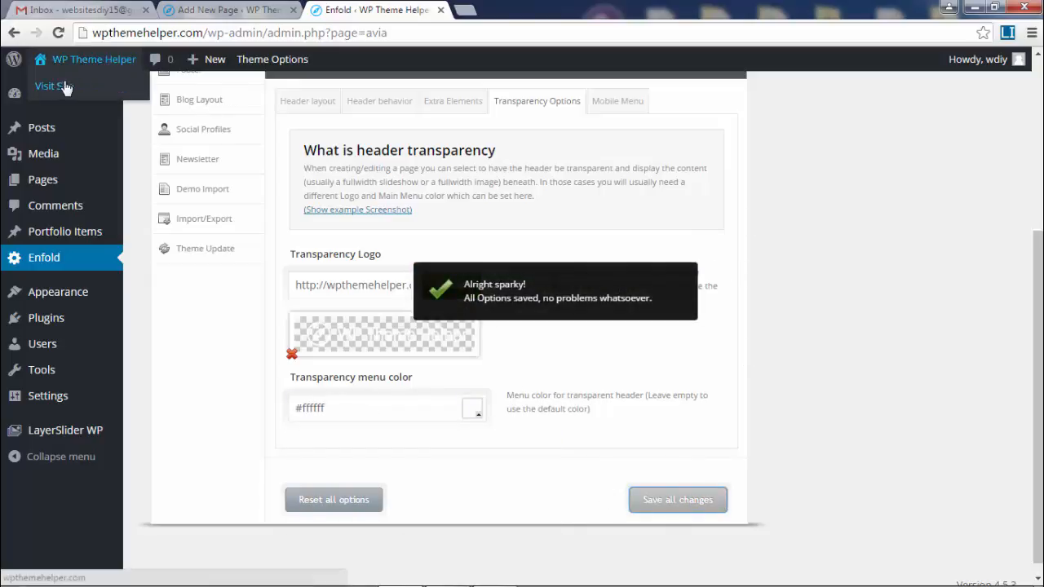
mouse_move(38, 178)
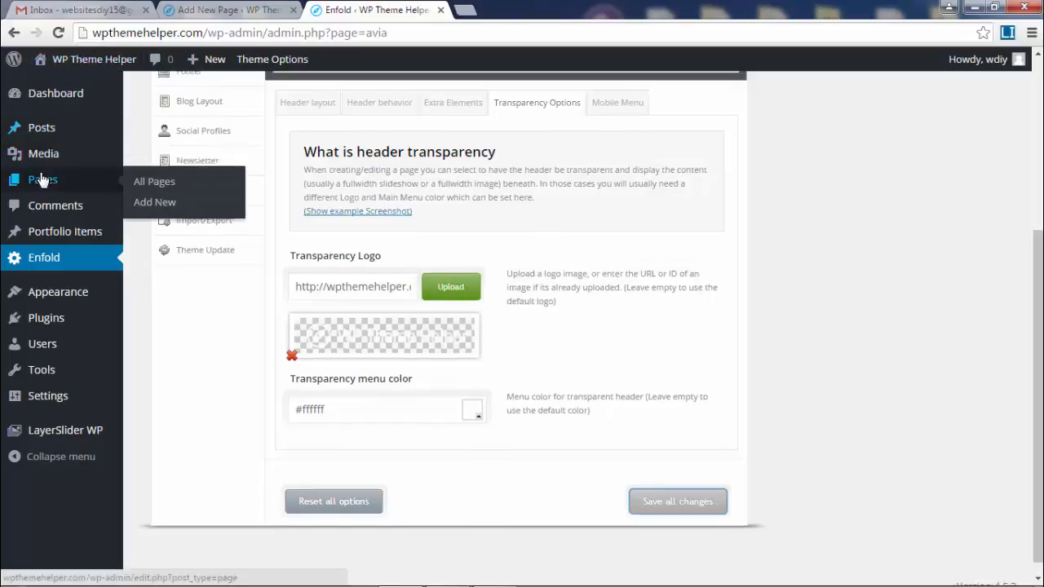
scroll(38, 179, "up", 3)
right_click(38, 181)
left_click(89, 193)
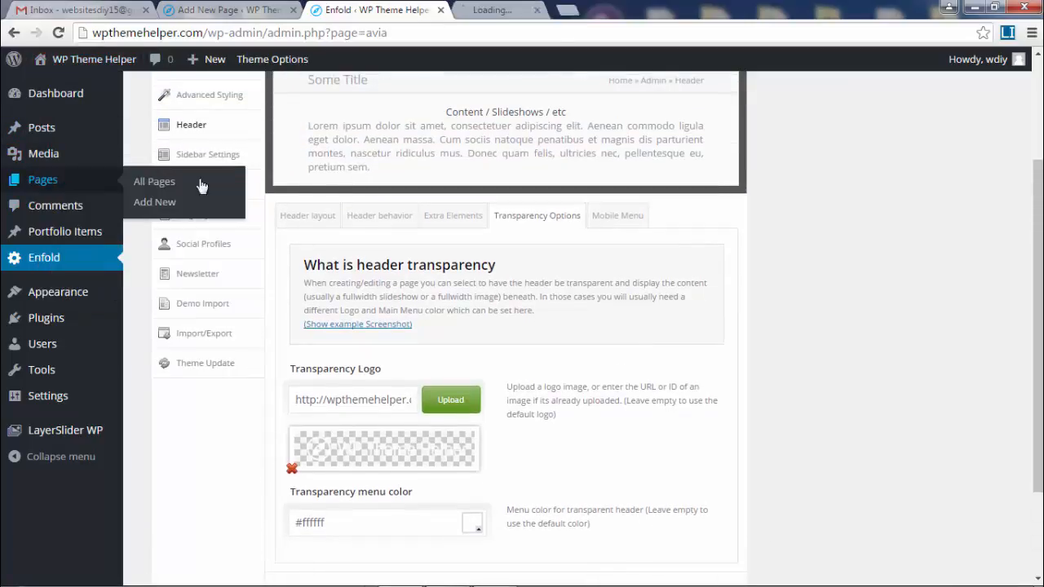
left_click(512, 12)
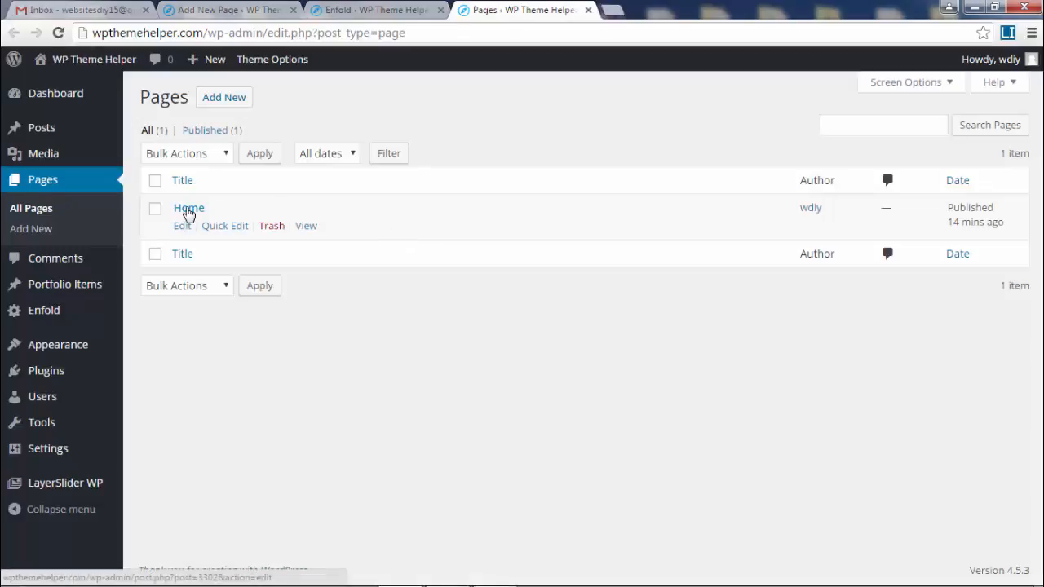
left_click(188, 210)
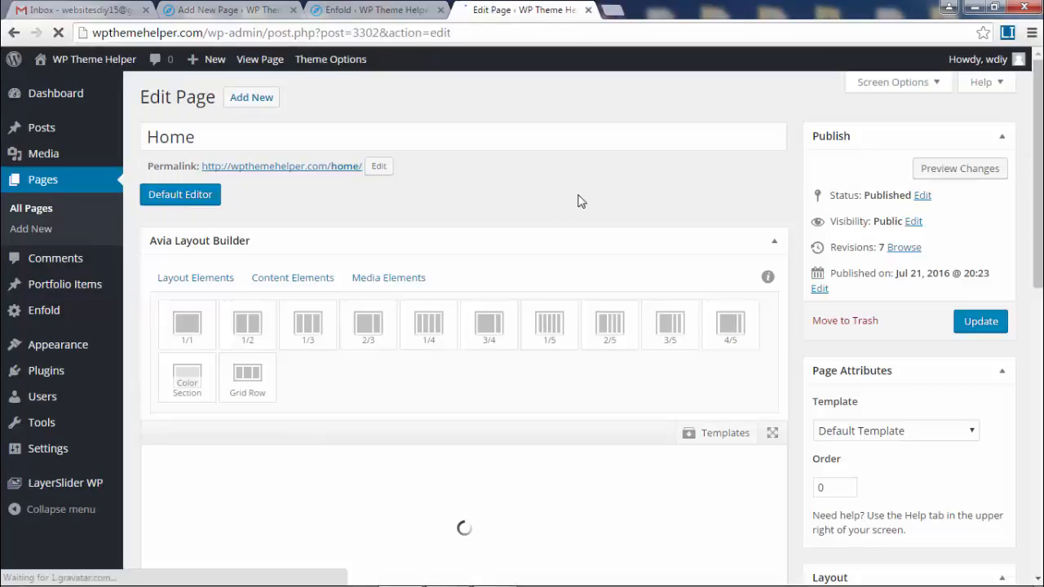
- Open the Home page's permalink in a new tab to view it live
right_click(330, 168)
left_click(371, 174)
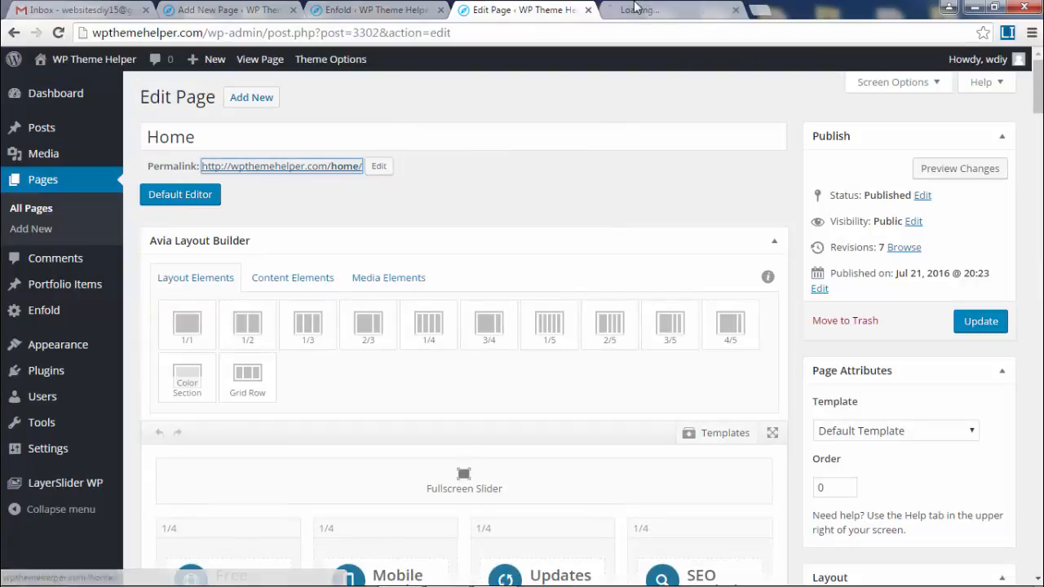
left_click(648, 10)
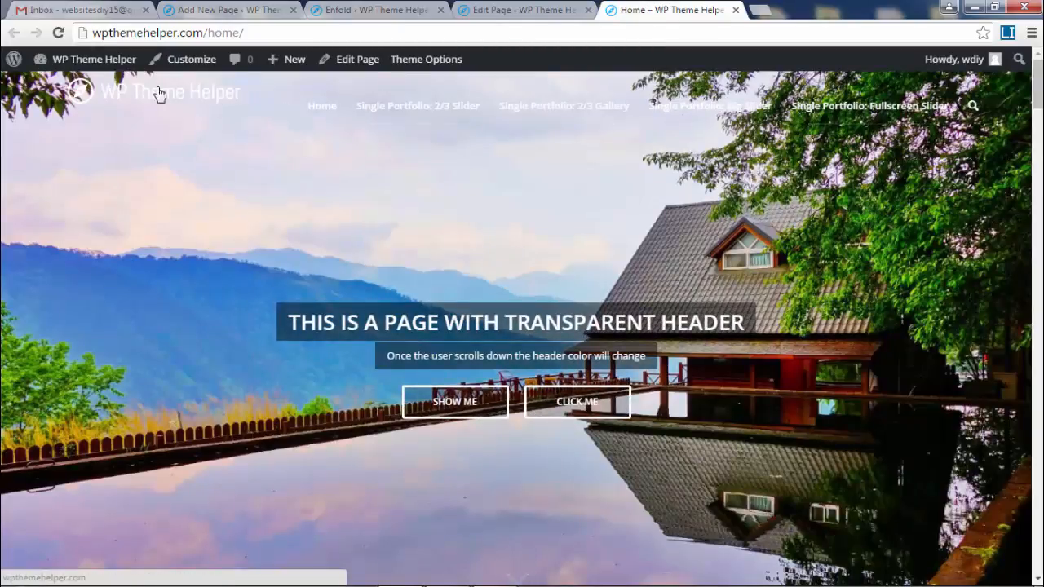
- Copy the live Home page's web address from the address bar, then bring up Chrome's main menu
scroll(419, 207, "down", 2)
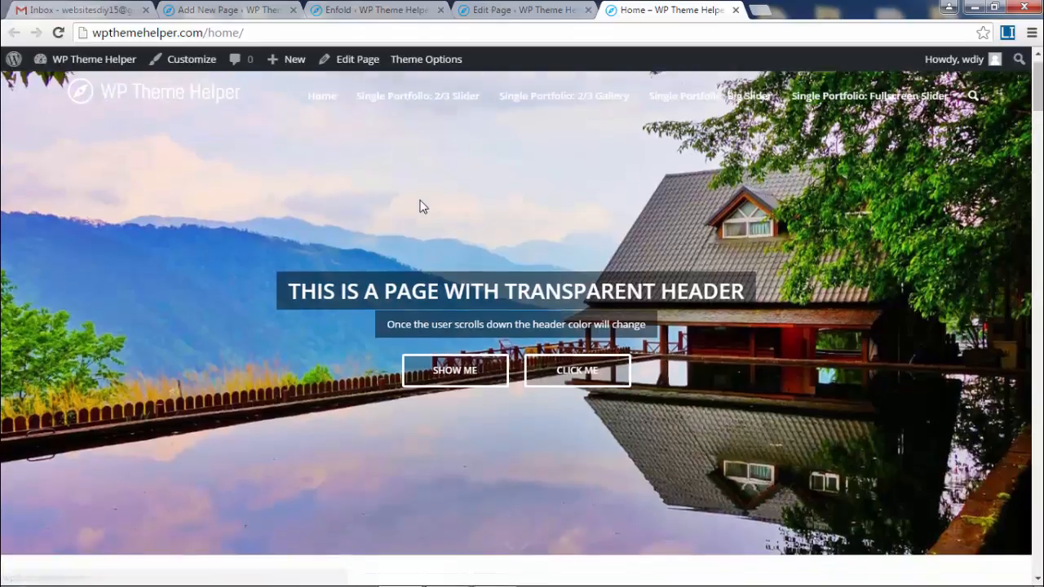
scroll(419, 206, "down", 3)
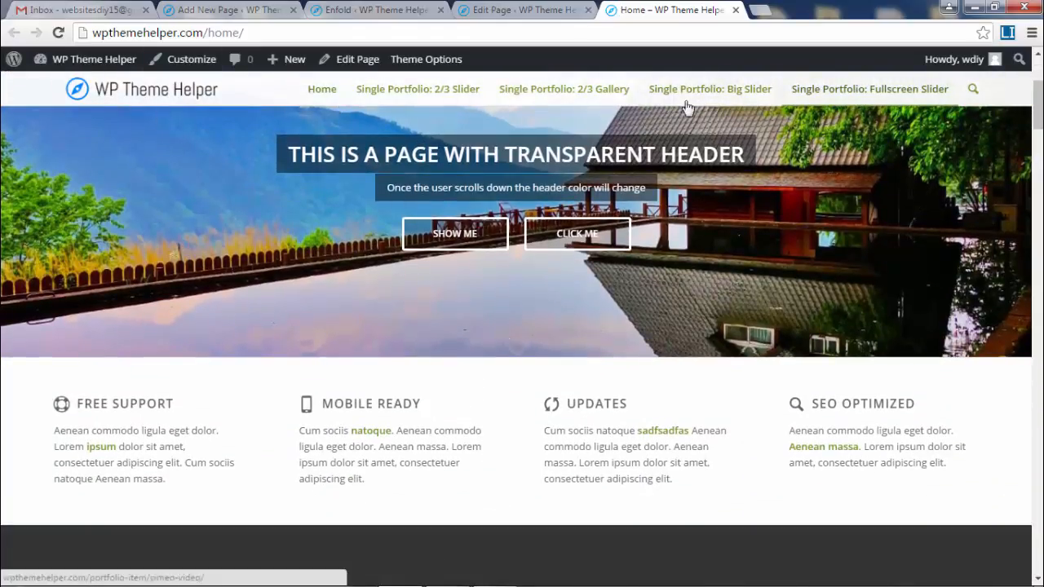
scroll(740, 325, "up", 4)
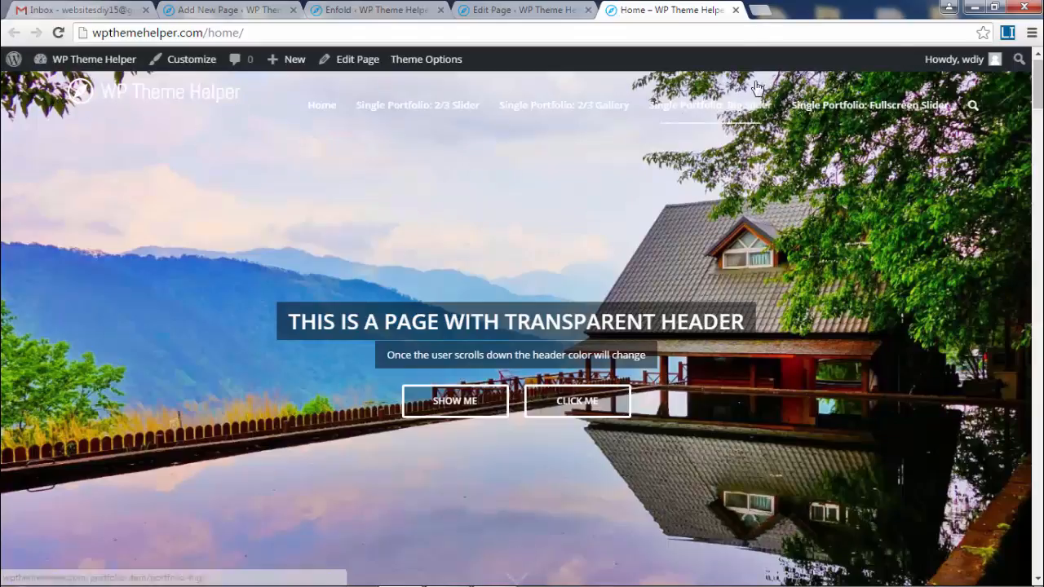
left_click(288, 35)
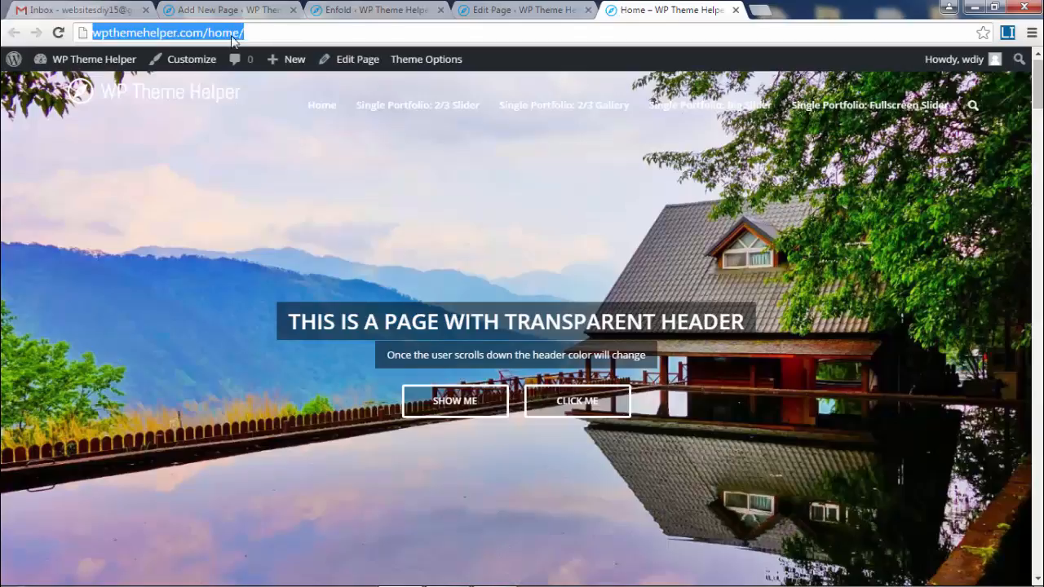
right_click(218, 34)
left_click(269, 91)
left_click(1032, 35)
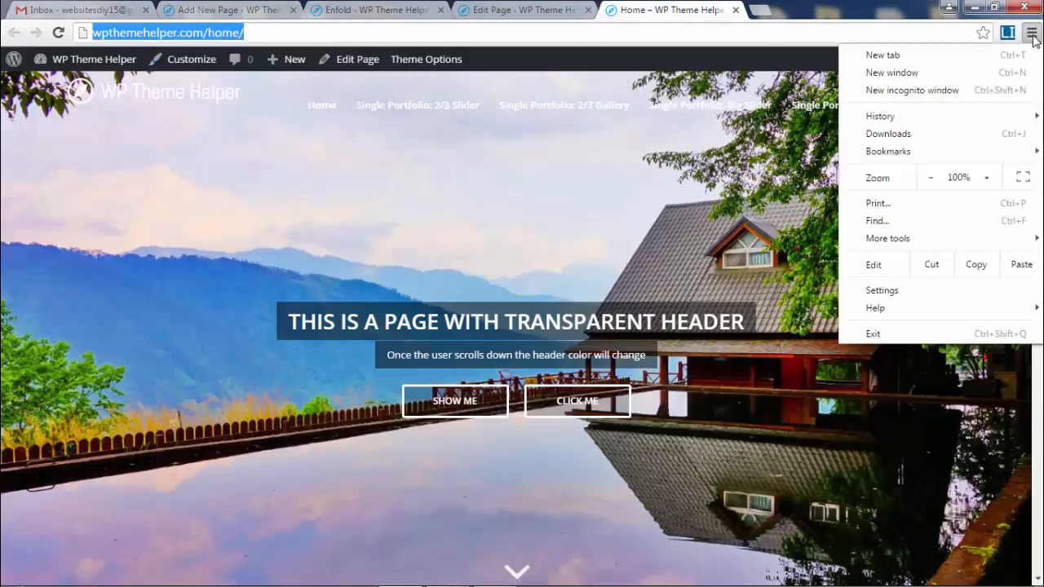
- View the copied Home page URL logged out in an incognito window, then return to the main window
left_click(948, 96)
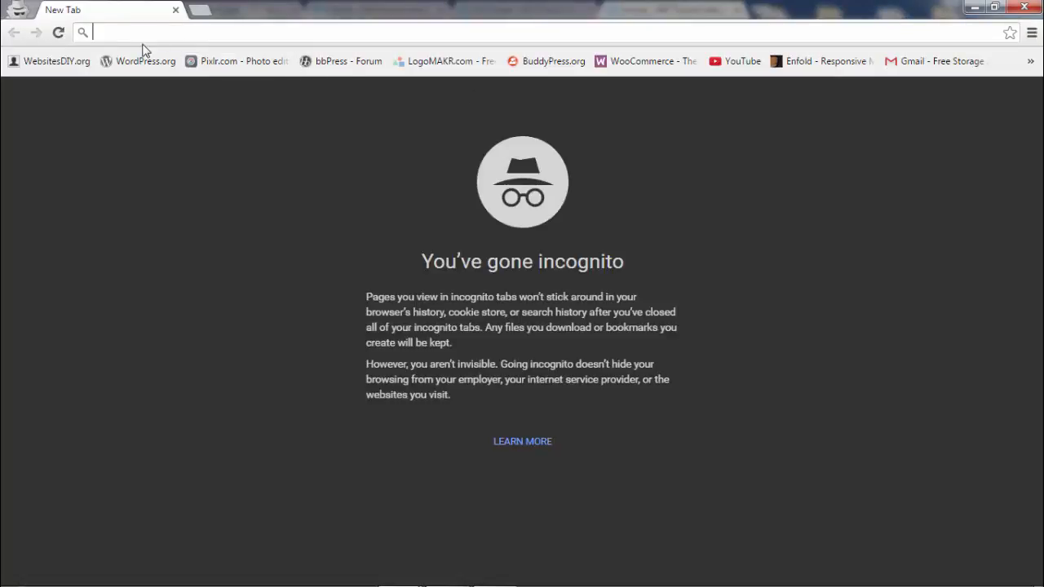
right_click(141, 35)
left_click(208, 124)
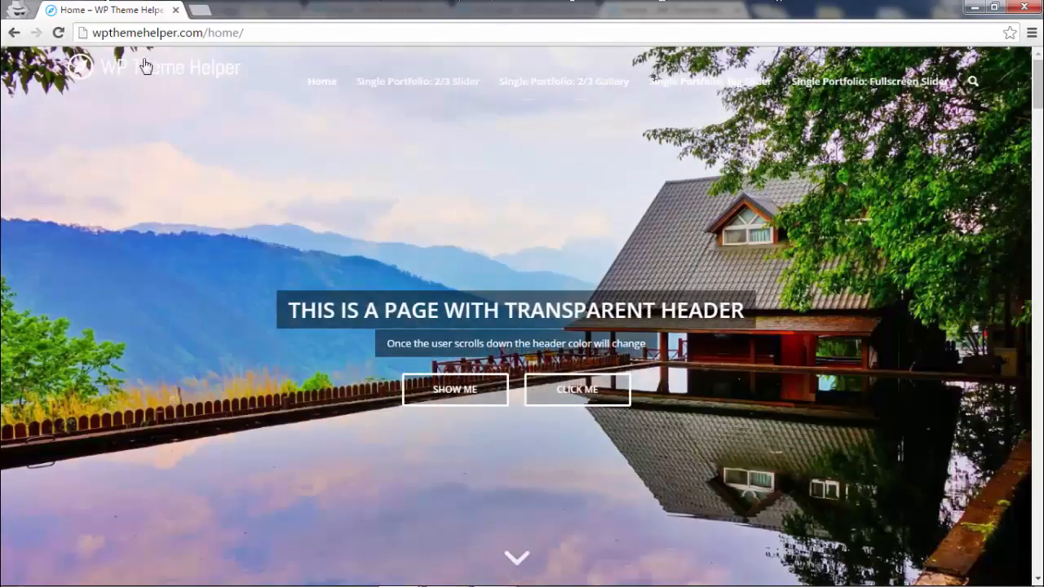
scroll(605, 210, "down", 2)
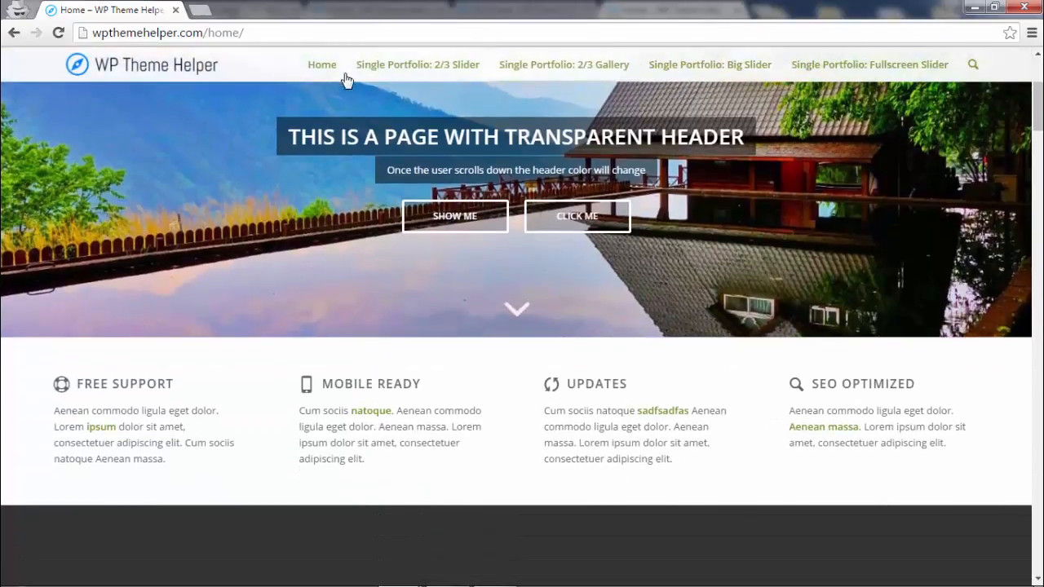
scroll(780, 213, "up", 2)
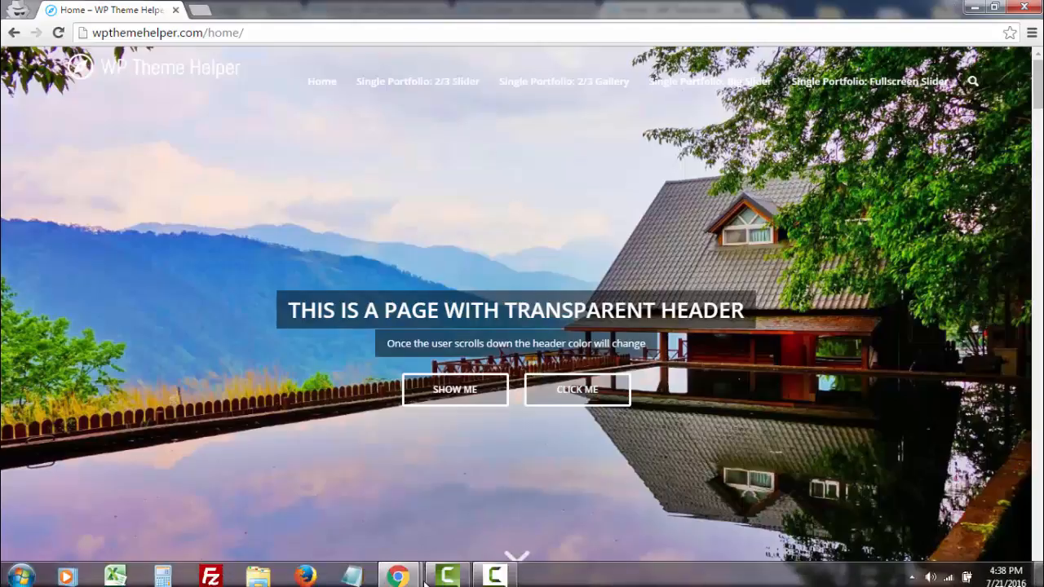
left_click(402, 581)
left_click(315, 495)
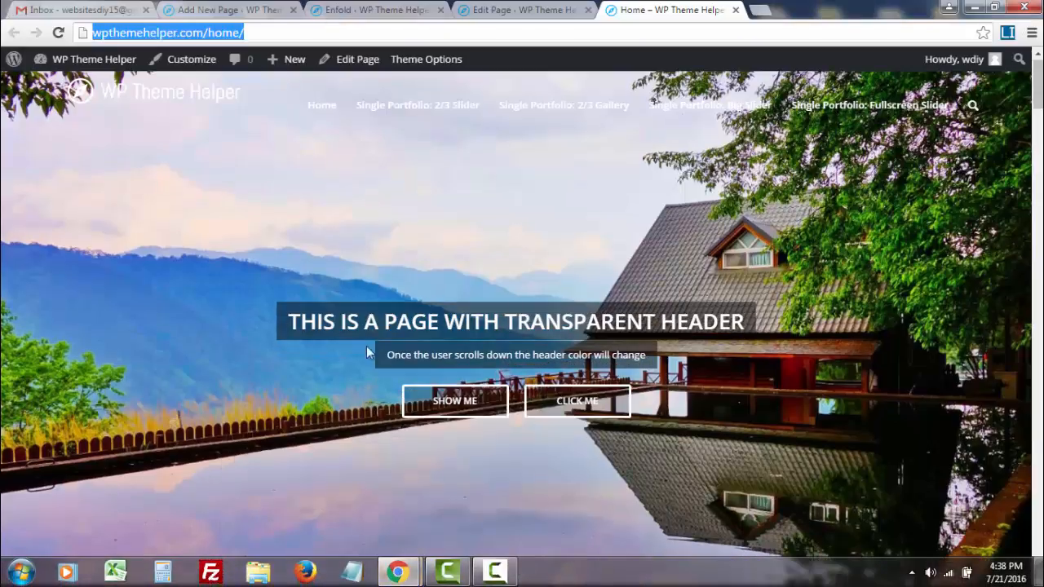
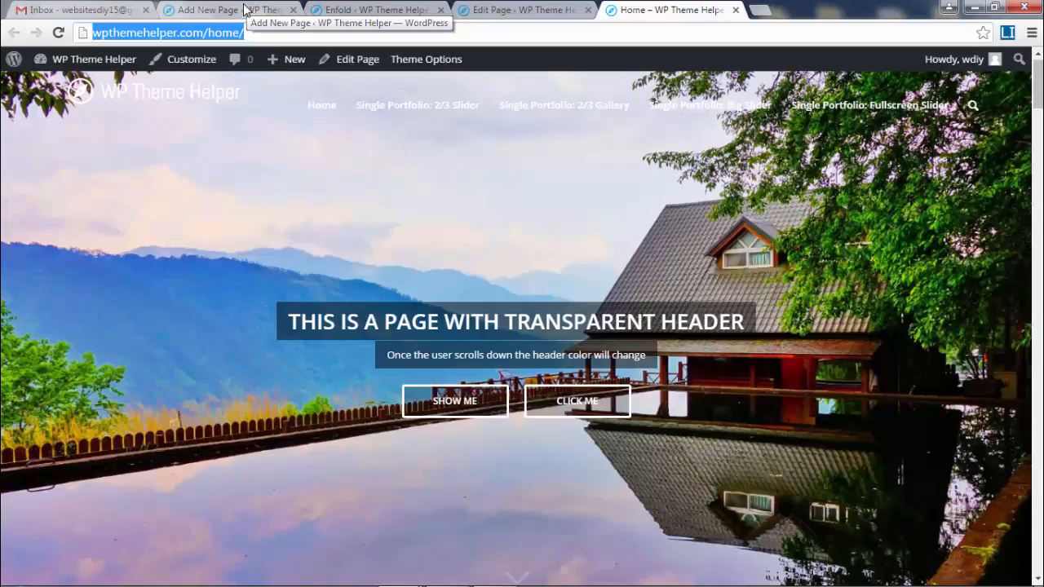
- Switch to the blank Add New Page editor and open the pinned Theme folder in Explorer
left_click(244, 8)
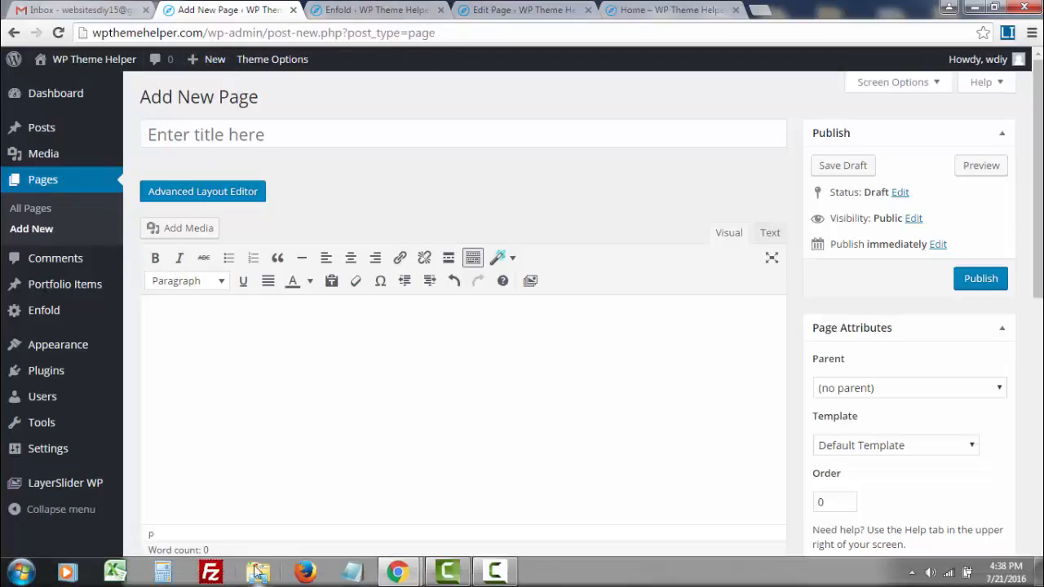
right_click(258, 571)
left_click(234, 481)
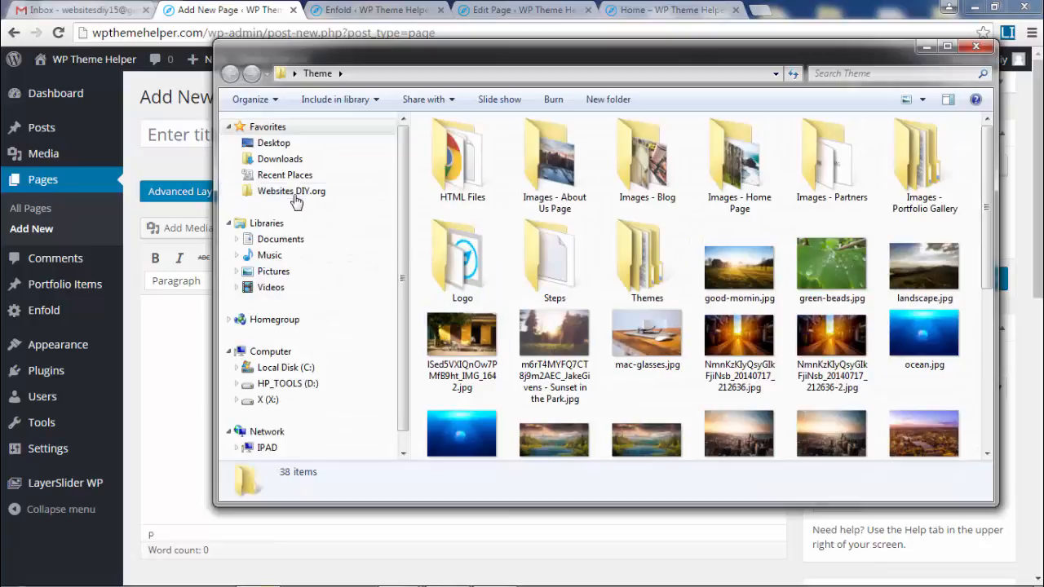
left_click(295, 201)
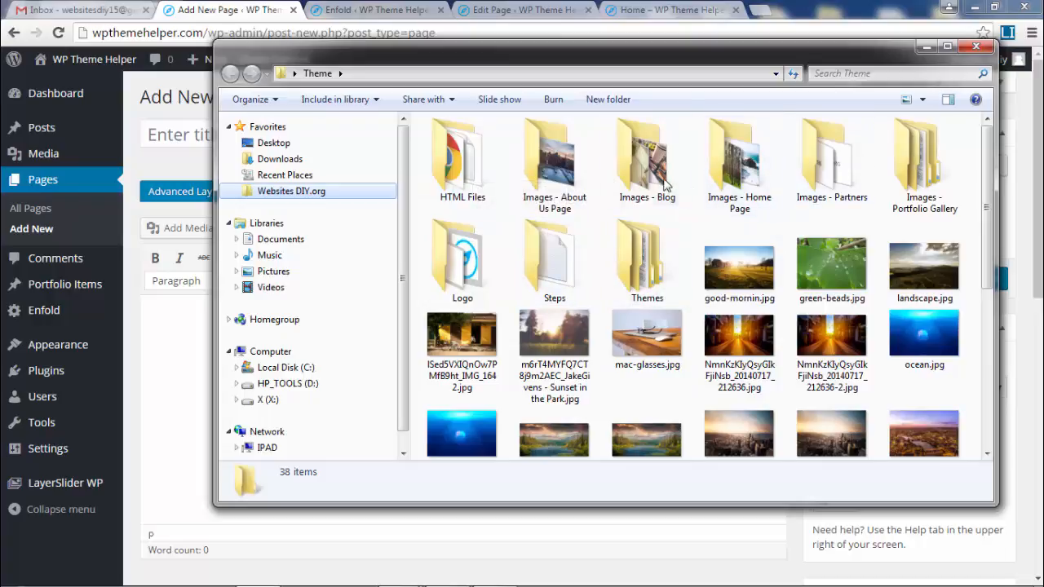
- Copy the logo padding CSS from Logo/LOGO FIX.txt, close Notepad and return to Chrome
double_click(477, 273)
double_click(445, 196)
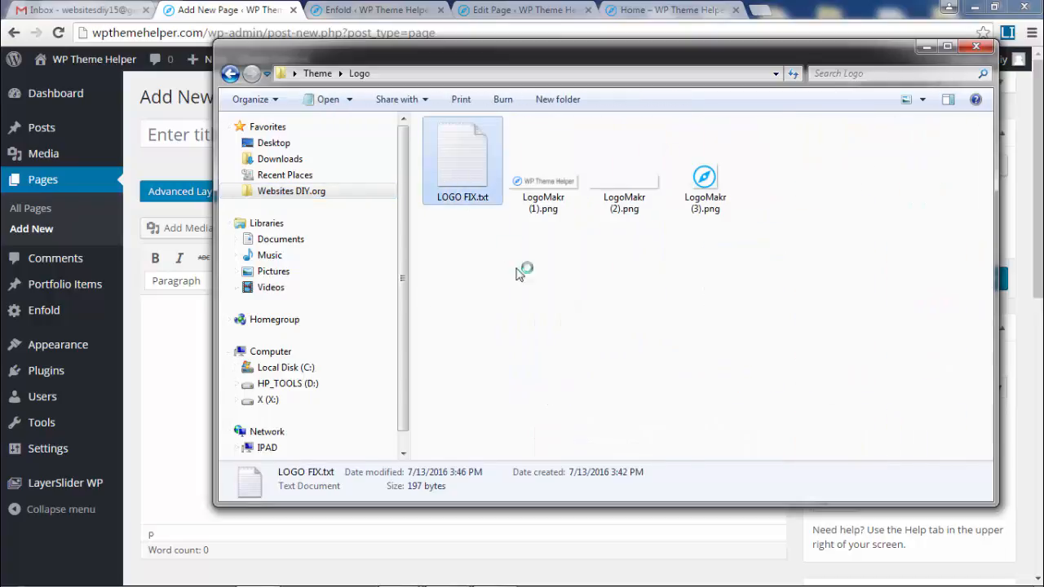
left_click_drag(161, 287, 112, 96)
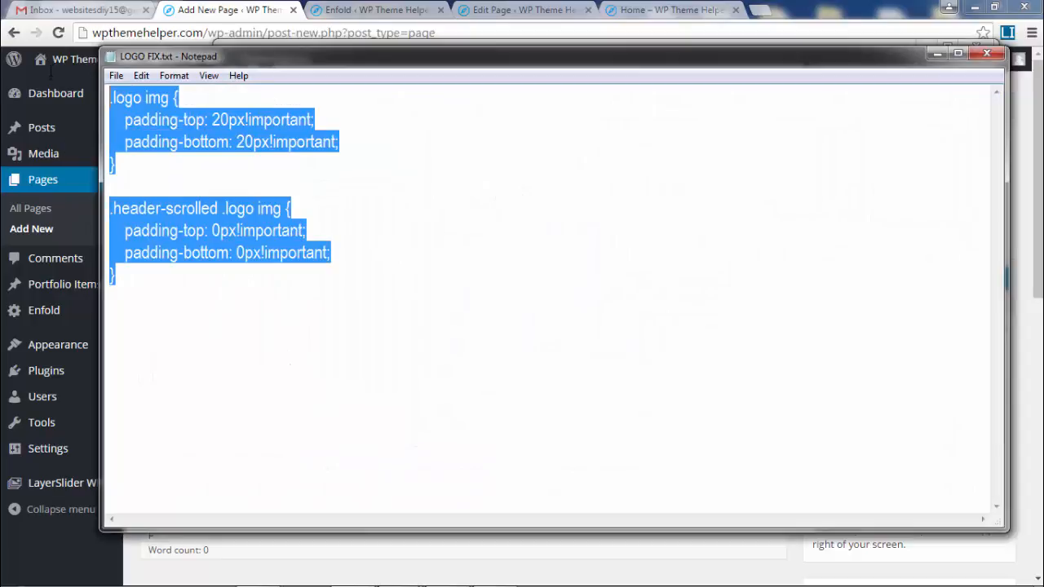
right_click(129, 120)
left_click(166, 169)
left_click(987, 53)
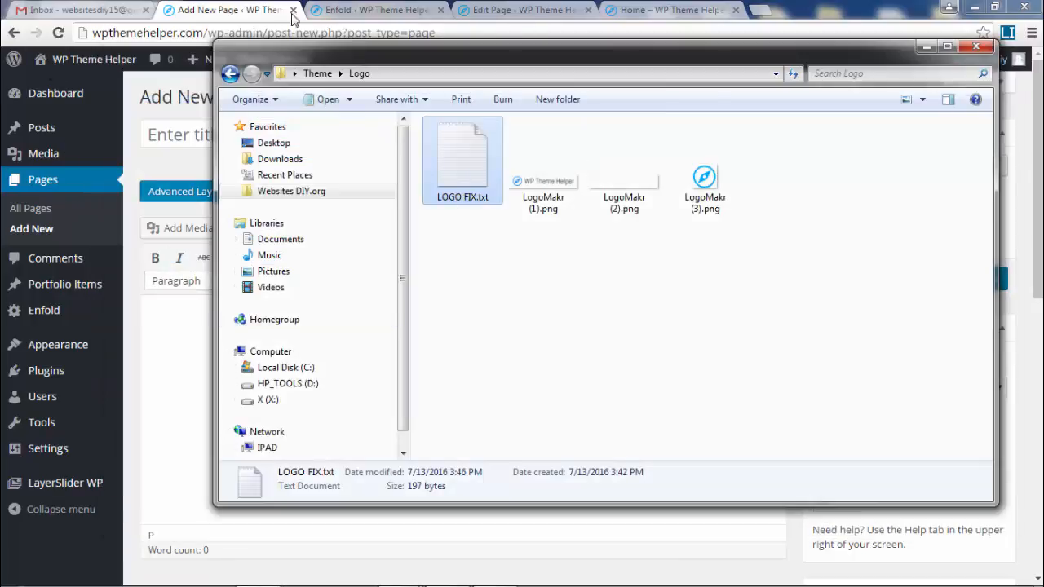
left_click(233, 10)
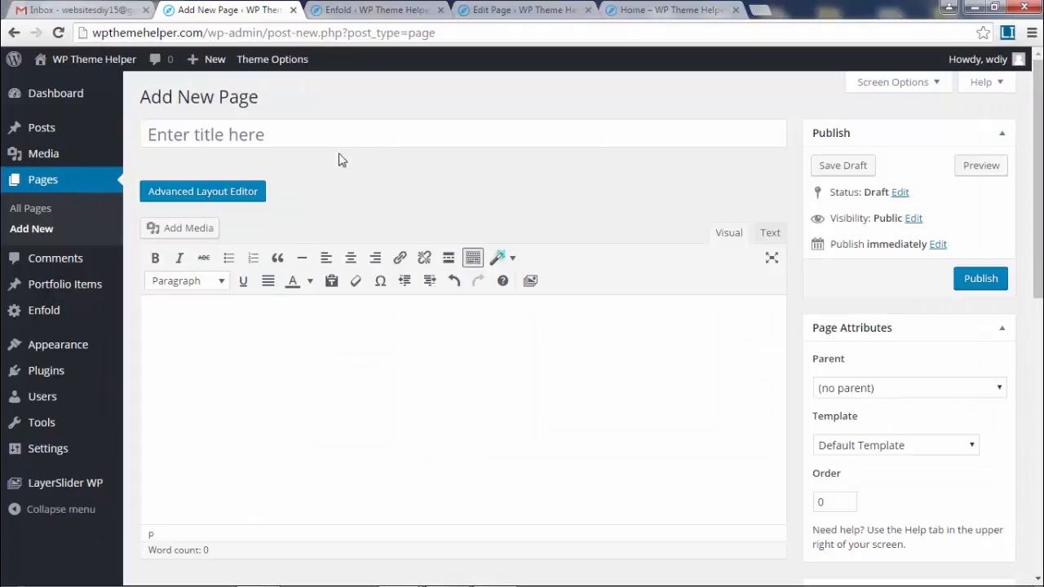
- Open Enfold Theme Options, browse General Layout and General Styling, and scroll to Quick CSS
left_click(278, 61)
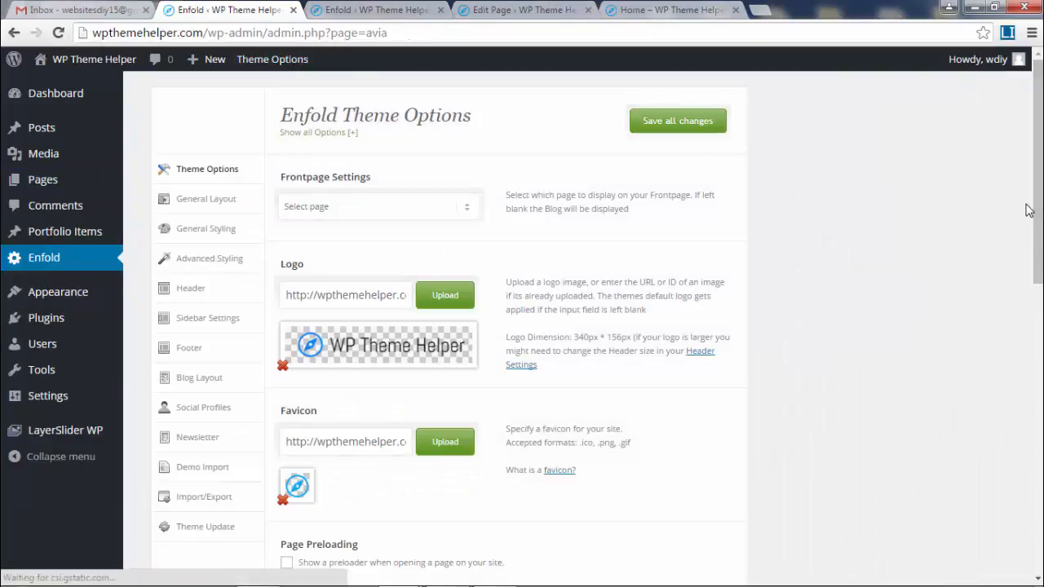
left_click_drag(1028, 210, 1041, 181)
left_click(200, 199)
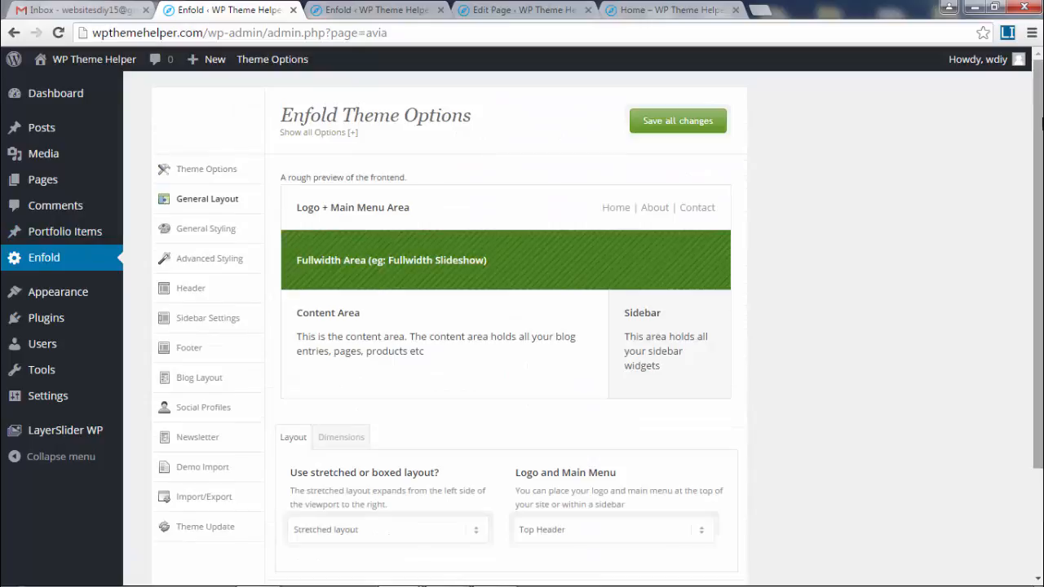
left_click(200, 229)
scroll(200, 232, "down", 1)
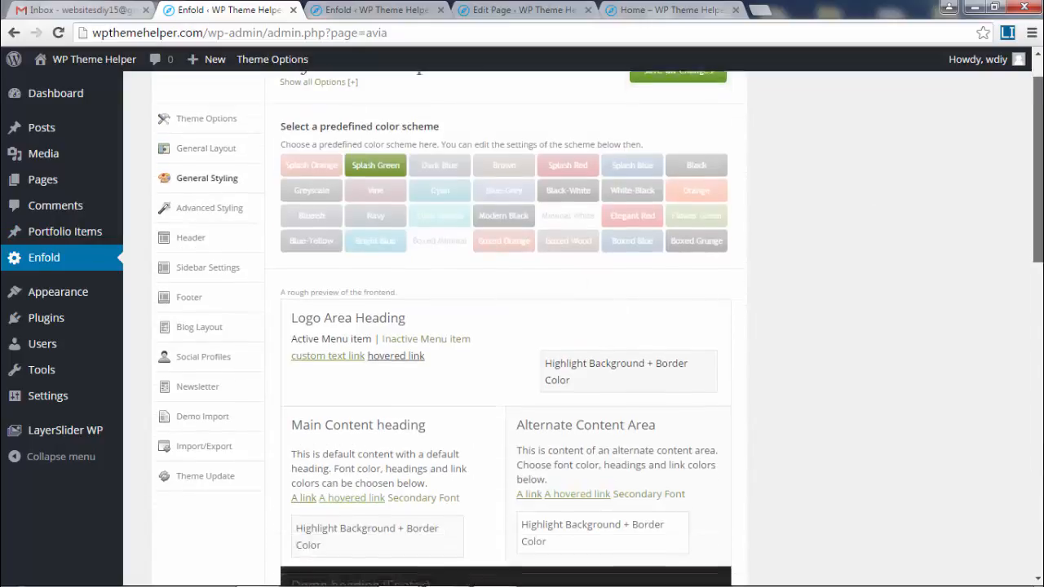
mouse_move(1039, 114)
left_mouse_down()
mouse_move(1042, 405)
mouse_move(1042, 95)
left_mouse_up()
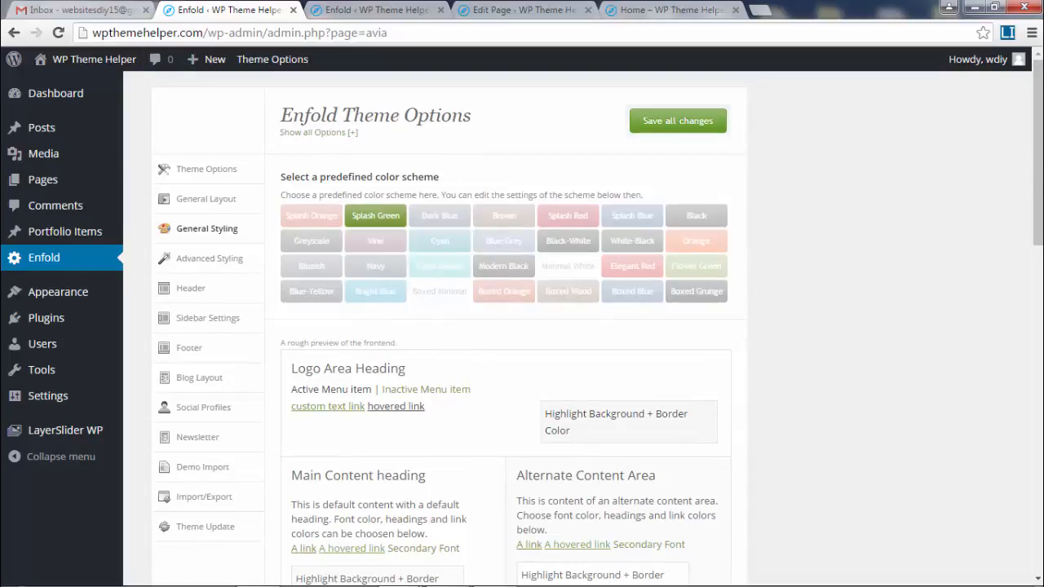
scroll(404, 410, "down", 12)
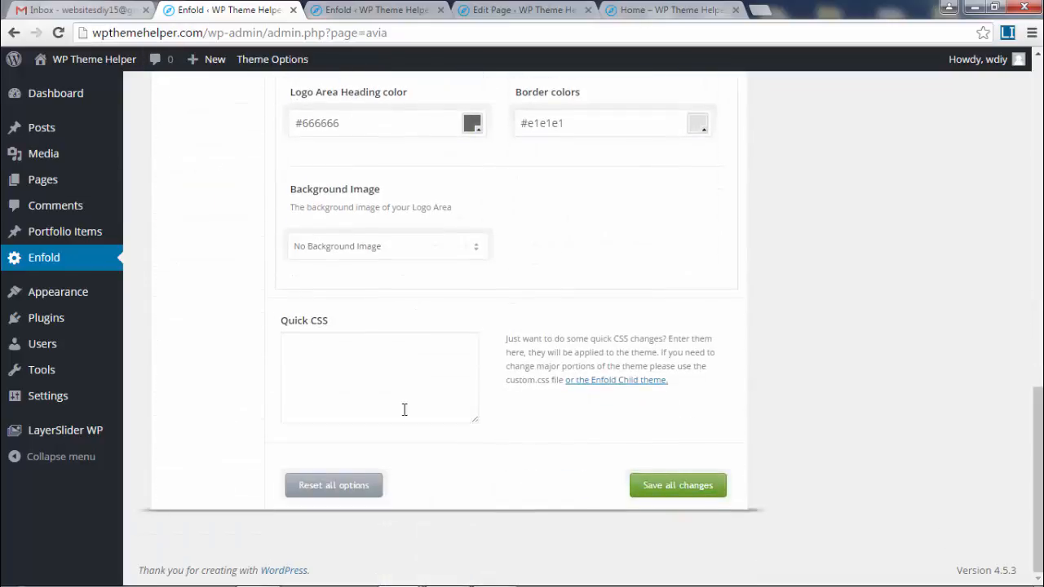
- Paste the .logo img and .header-scrolled padding rules into Quick CSS as plain text and review them
right_click(404, 409)
left_click(362, 450)
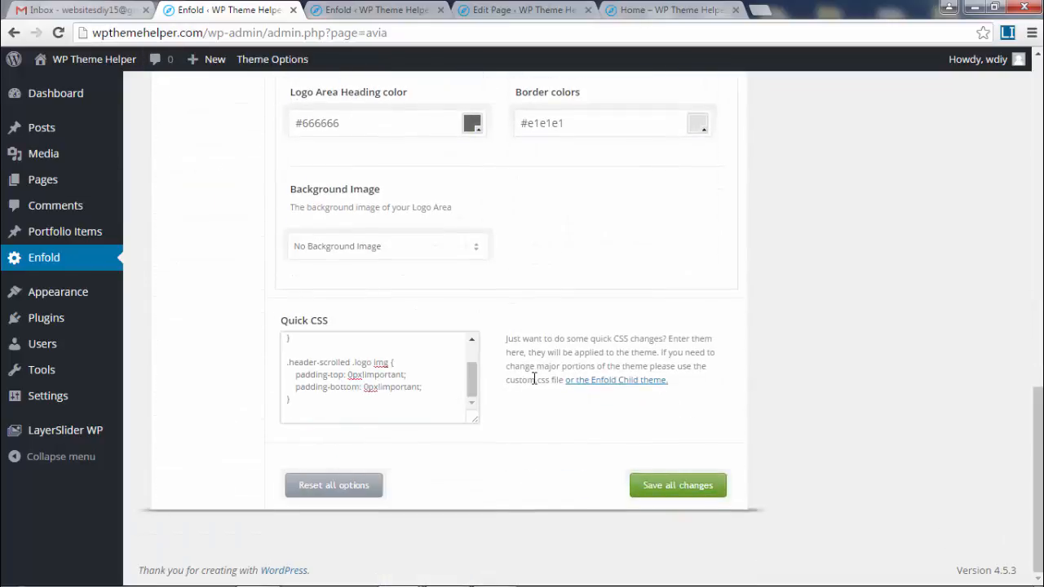
scroll(469, 383, "up", 3)
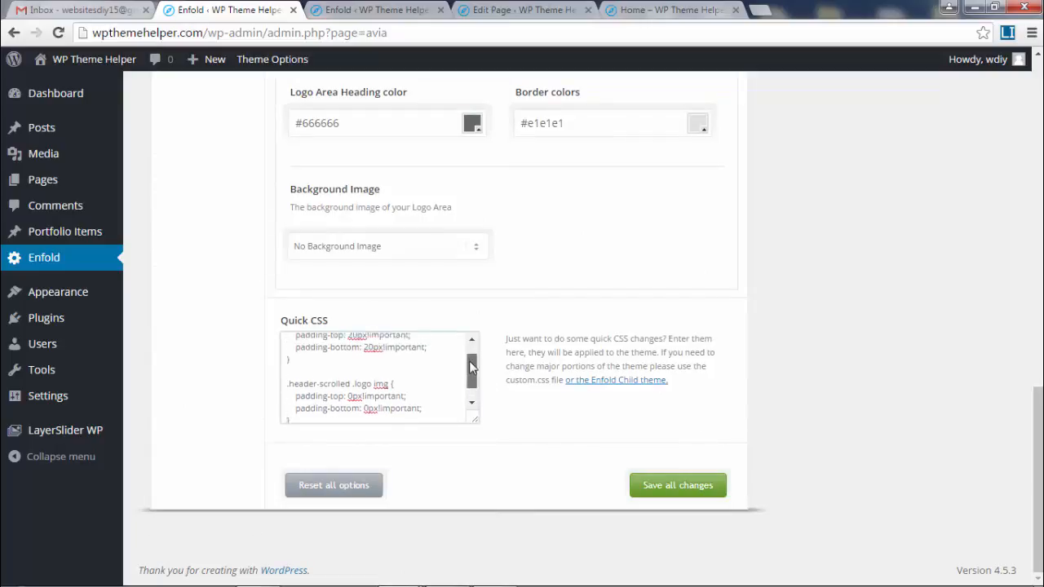
left_click_drag(272, 353, 271, 329)
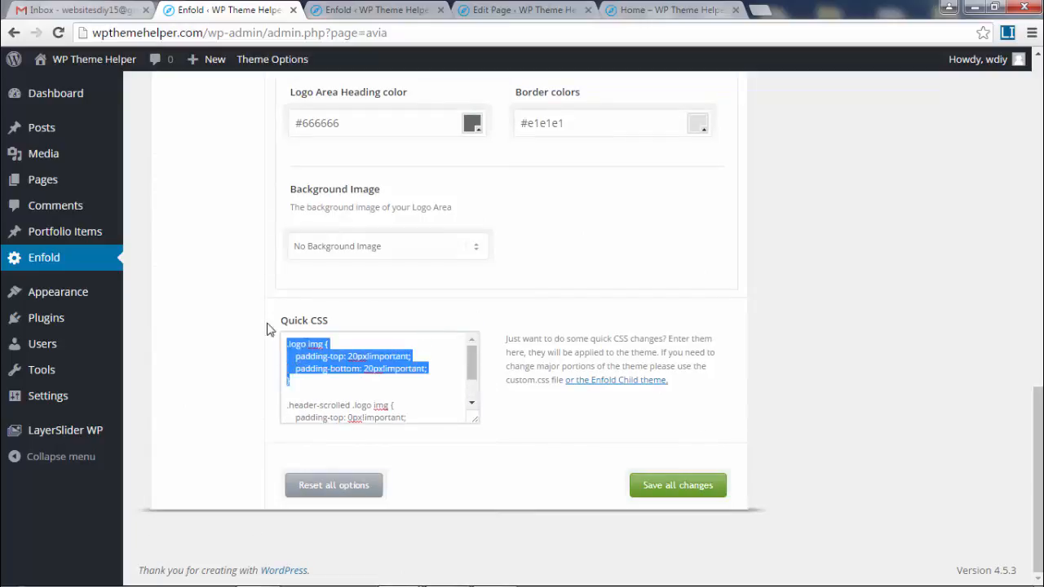
left_click(432, 387)
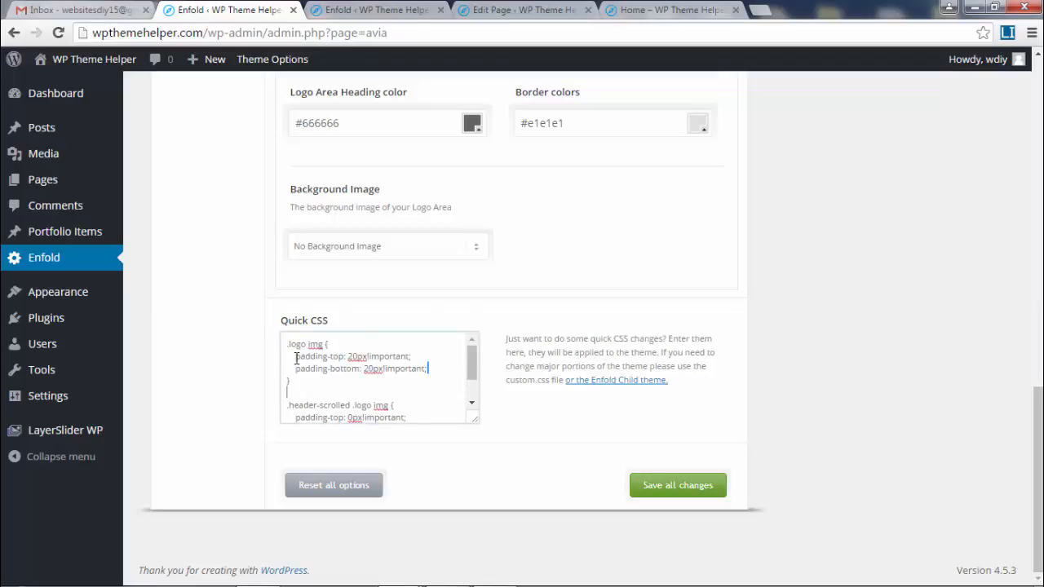
left_click_drag(346, 356, 386, 380)
left_click(369, 377)
left_click_drag(299, 387, 280, 330)
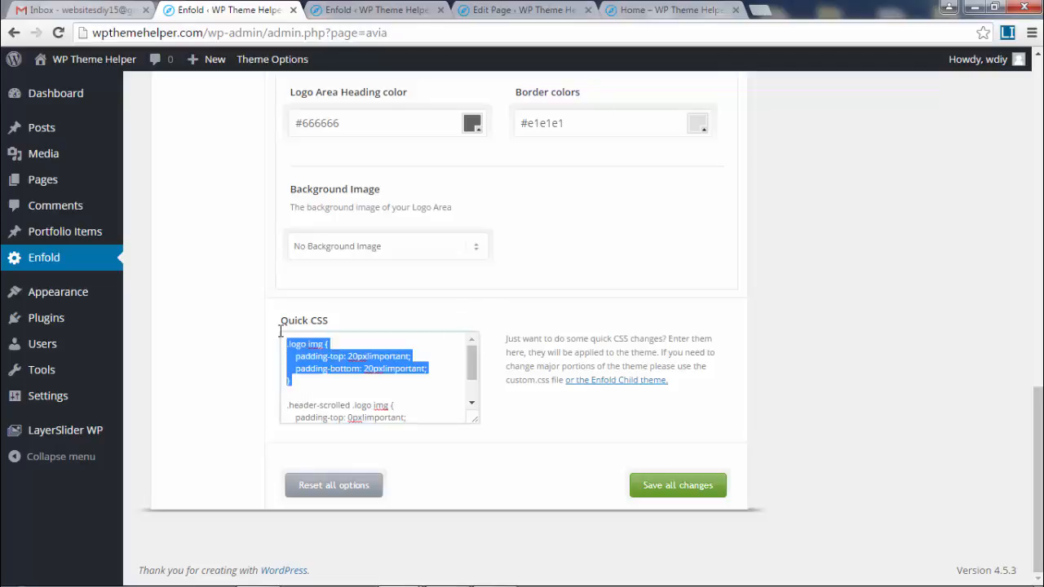
left_click(406, 389)
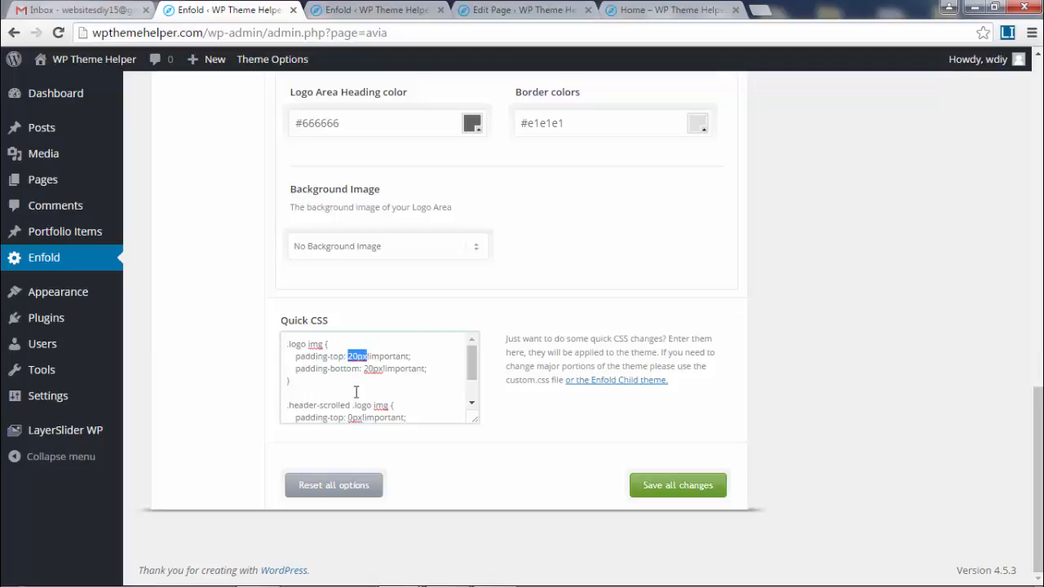
left_click(357, 360)
left_click(655, 10)
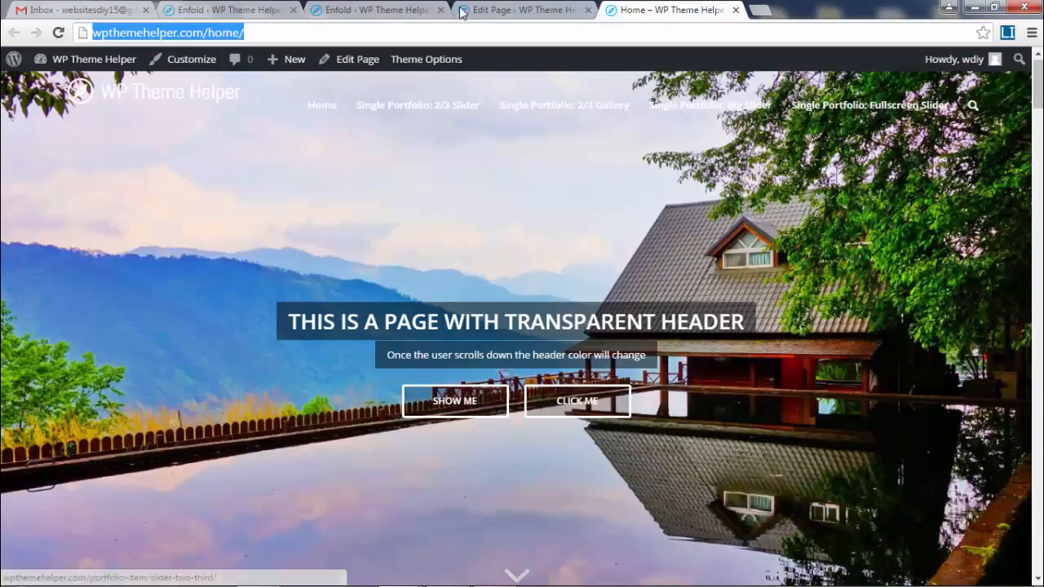
- Cycle through the Home editor and header transparency tabs back to the Enfold Quick CSS page
left_click(513, 12)
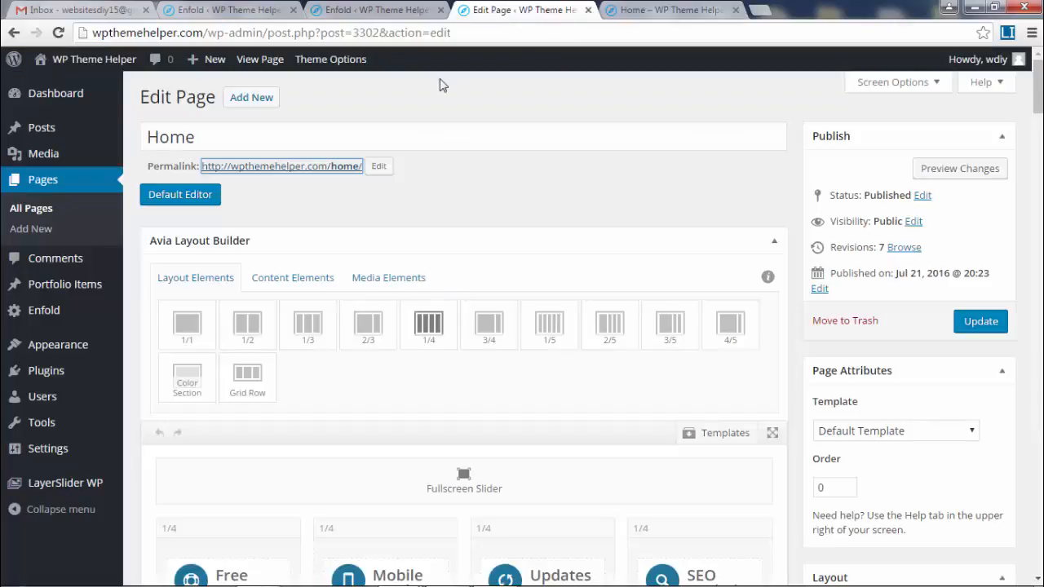
left_click(397, 10)
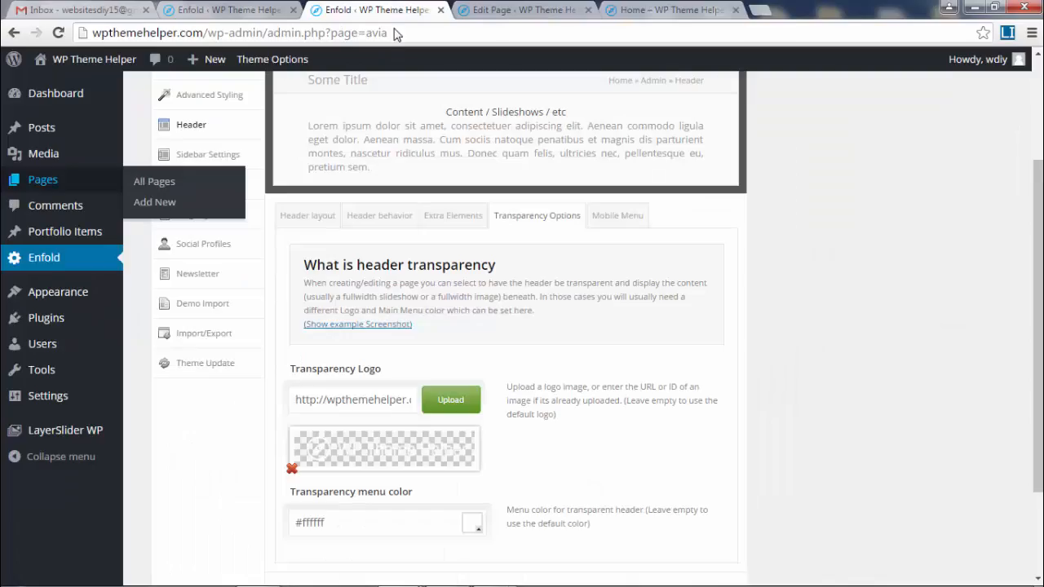
left_click(275, 8)
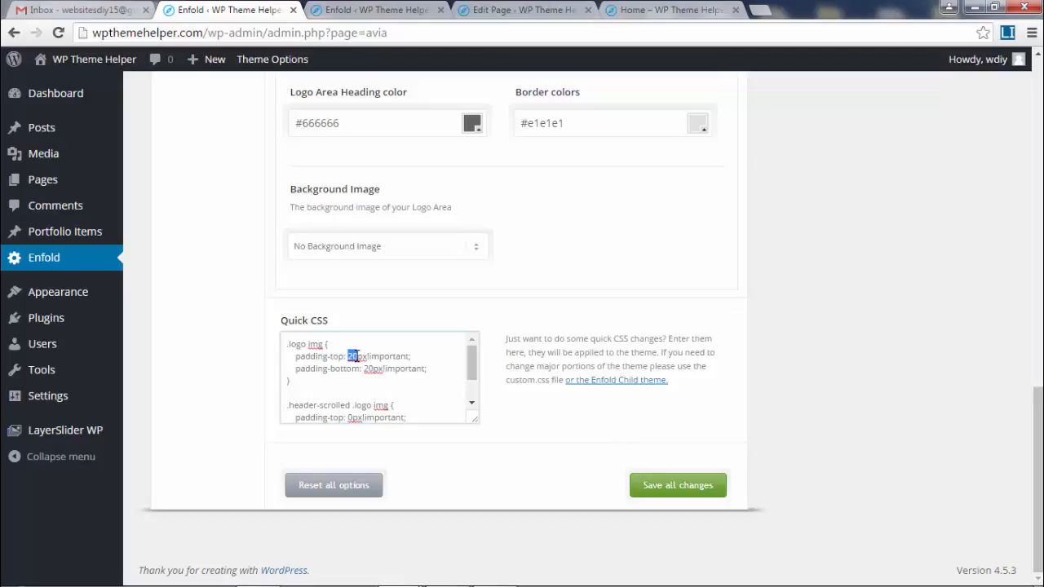
- Zoom the options page to 150% and select the padding-top value in Quick CSS
key("ctrl+plus")
key("ctrl+plus")
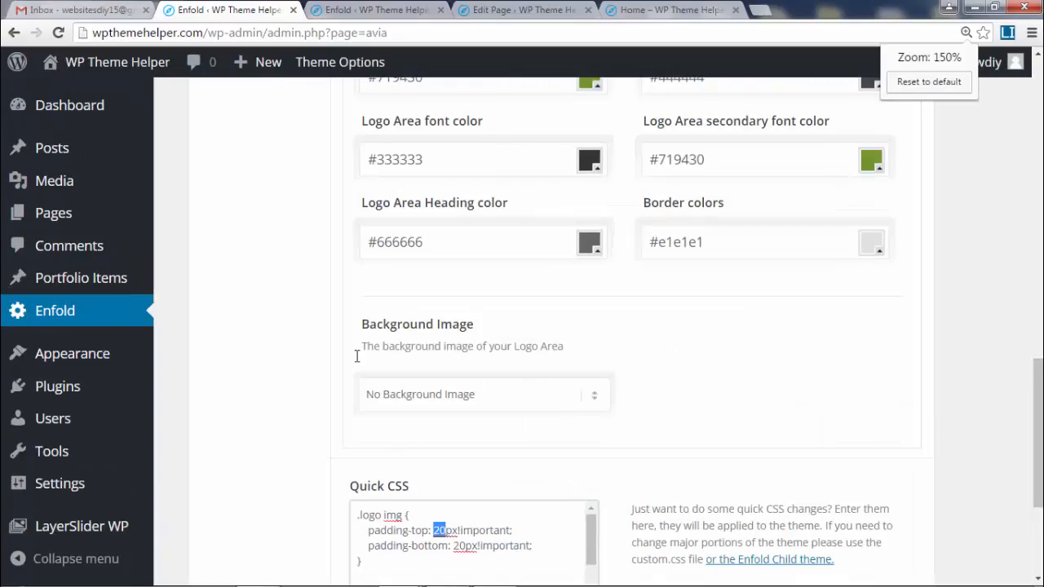
key("ctrl+plus")
key("ctrl+plus")
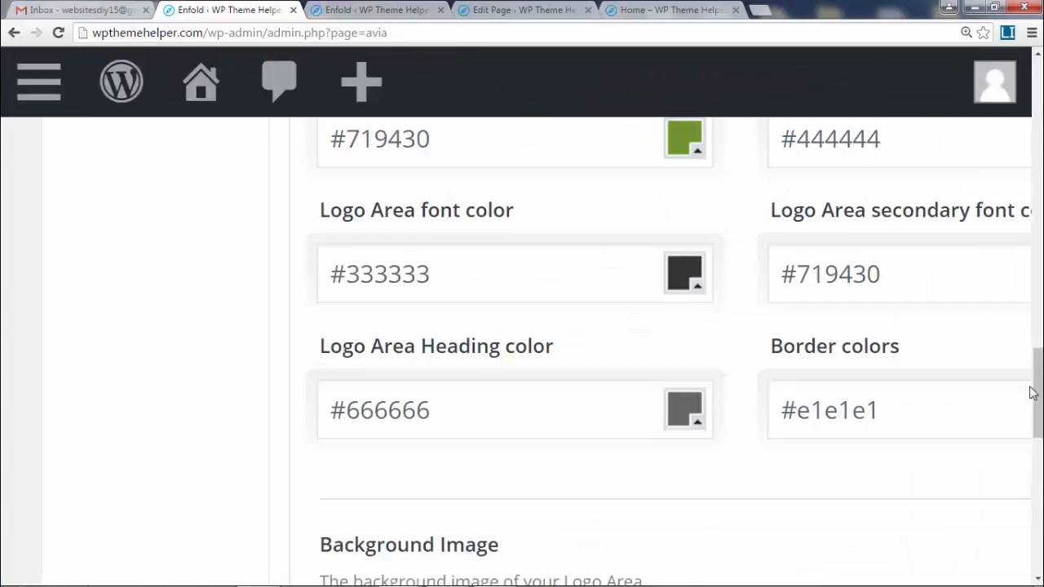
scroll(1040, 440, "down", 2)
scroll(1040, 441, "down", 3)
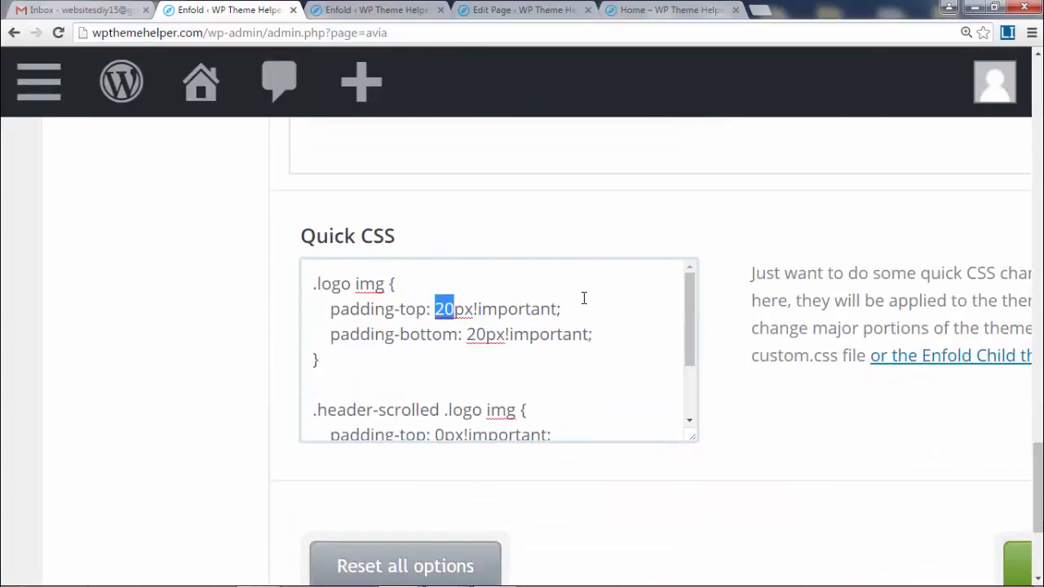
left_click(571, 308)
left_click_drag(436, 311, 487, 335)
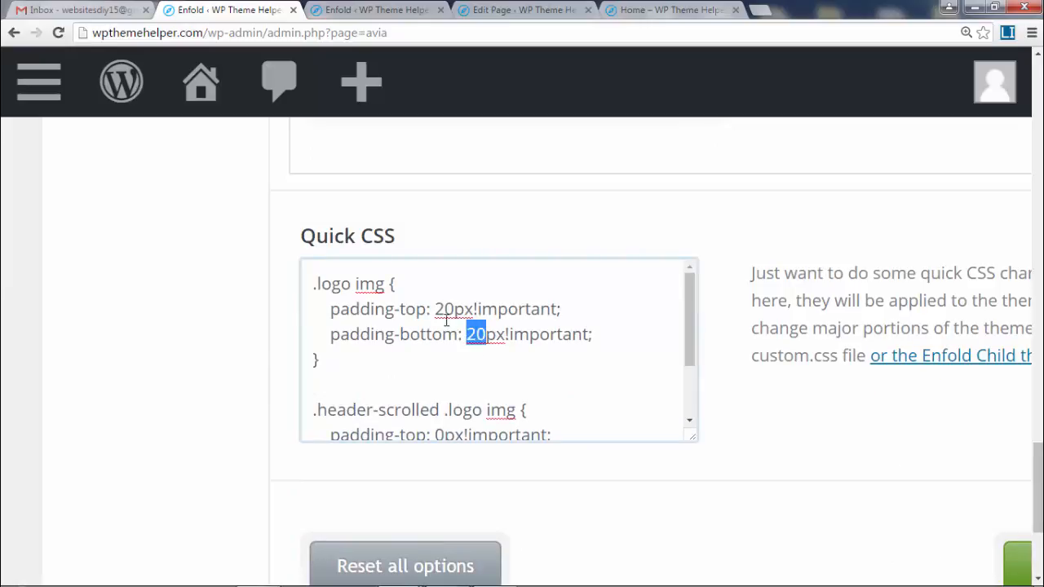
double_click(446, 310)
left_click_drag(435, 310, 454, 310)
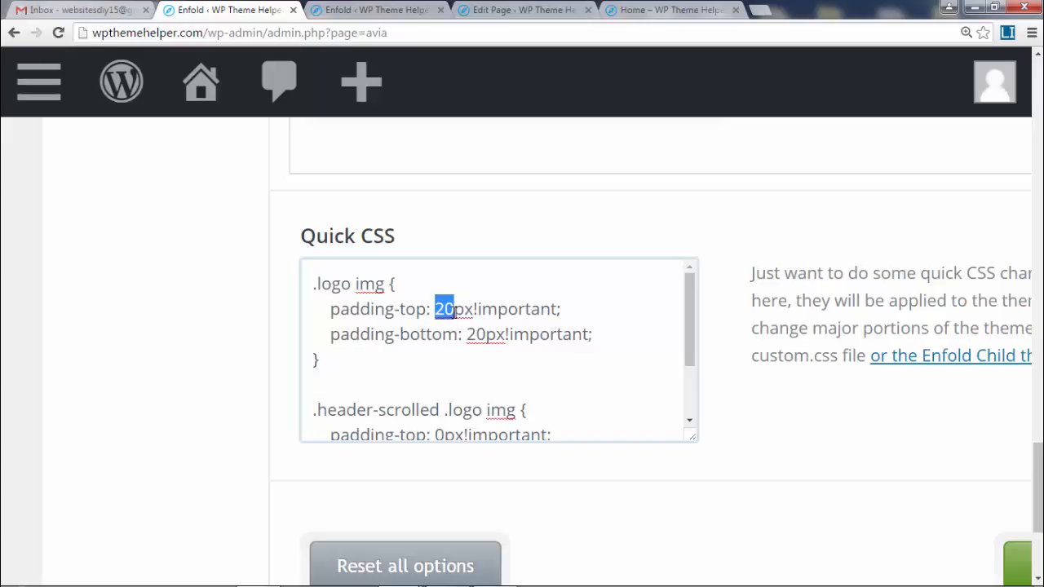
- Set the .logo img padding-top and padding-bottom both to 20px
type("5")
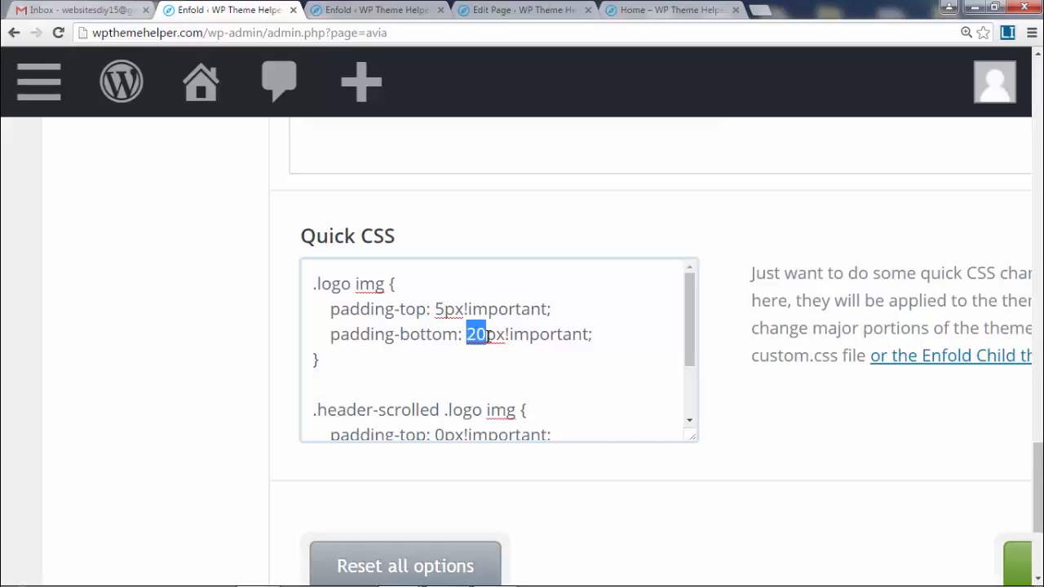
type("5")
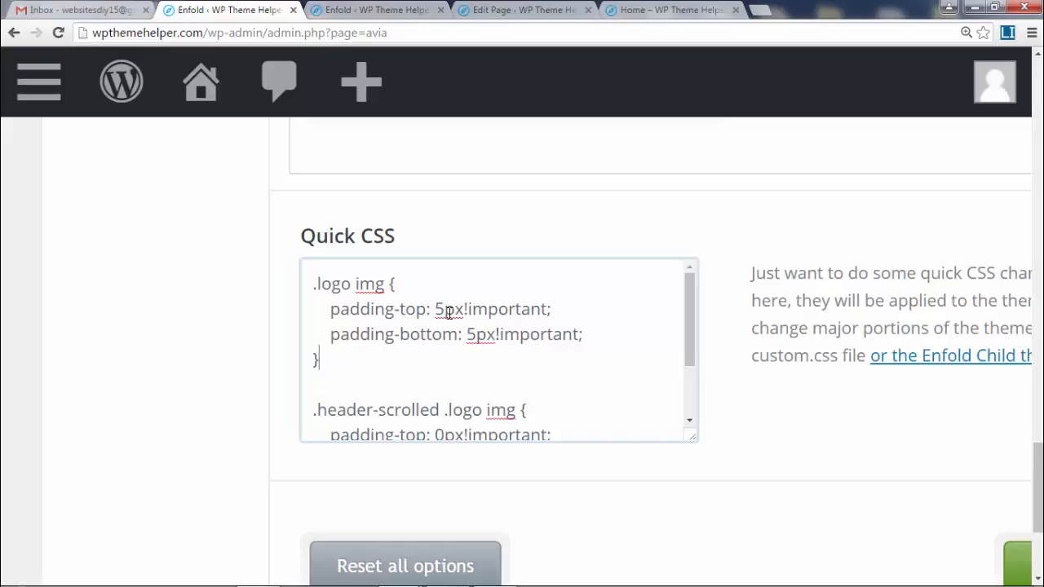
key("BackSpace")
type("20")
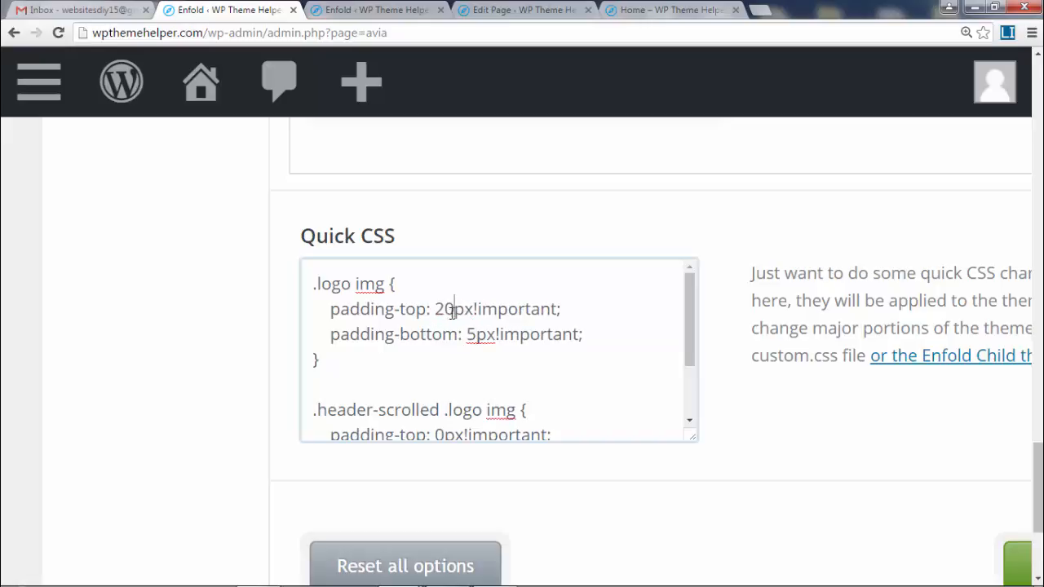
key("BackSpace")
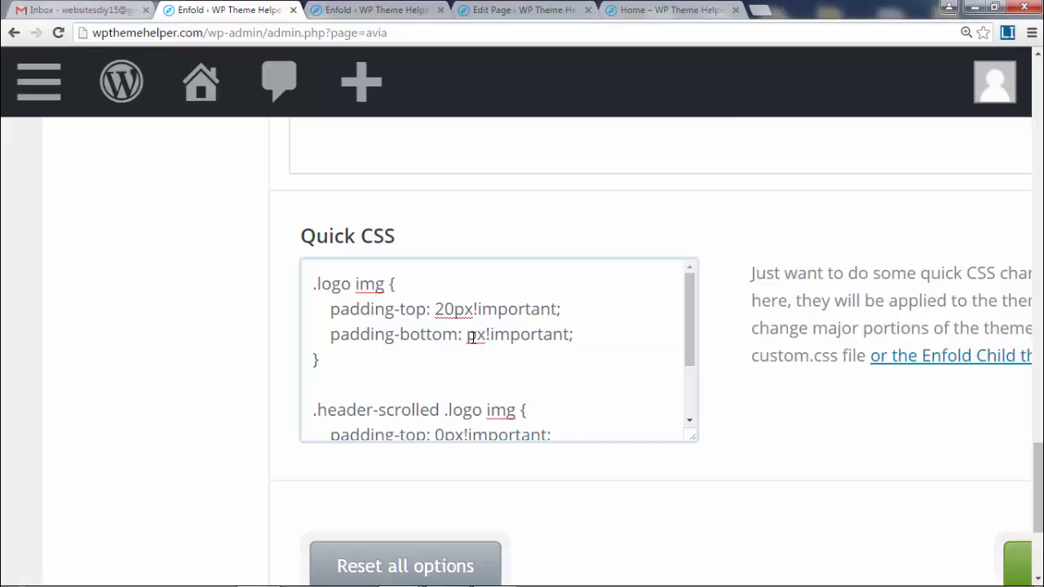
type("20")
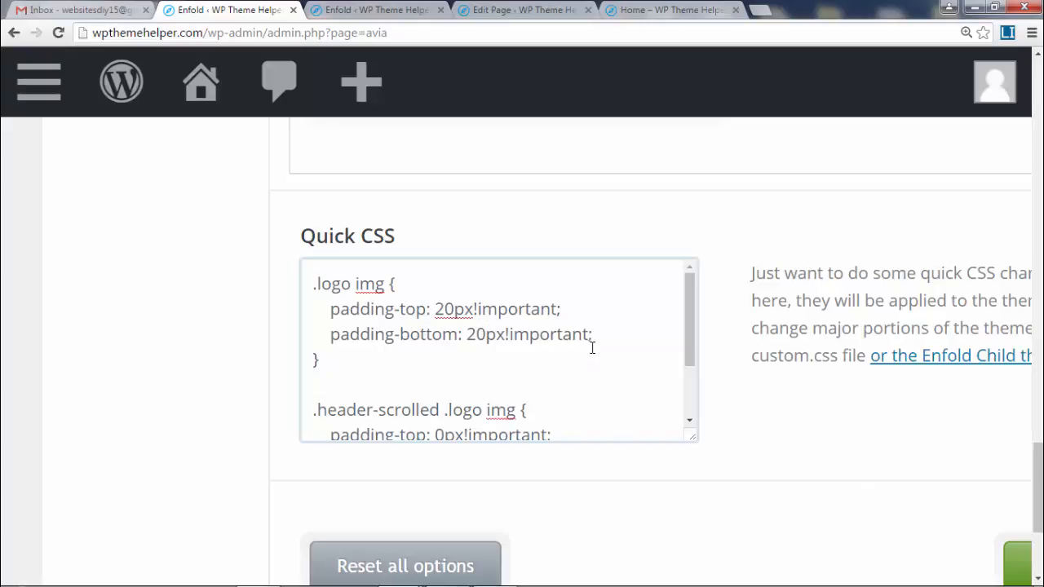
- Reset the zoom to normal, save all theme option changes, and bring up the Home page window
key("ctrl+0")
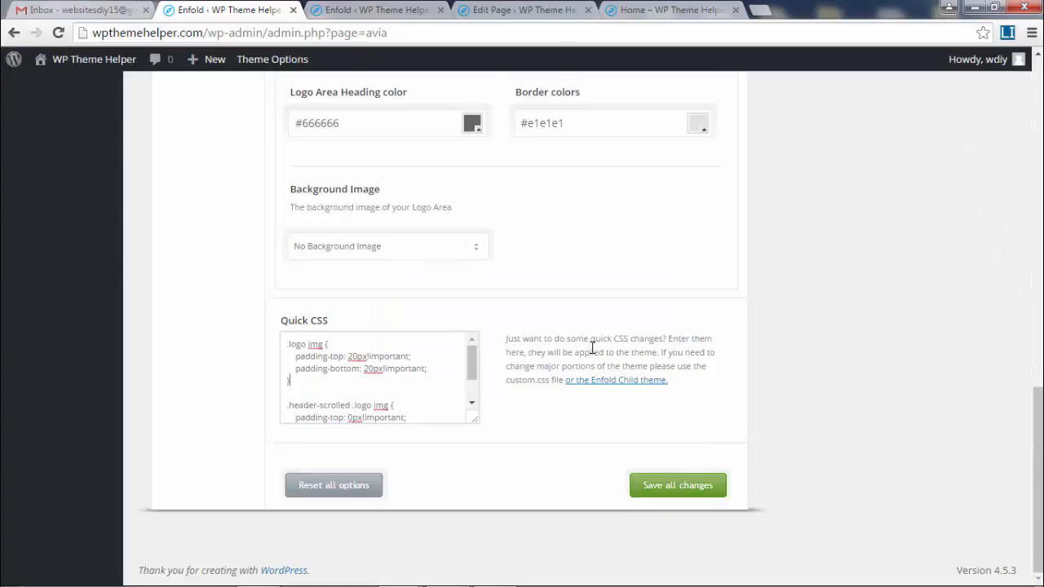
left_click(665, 485)
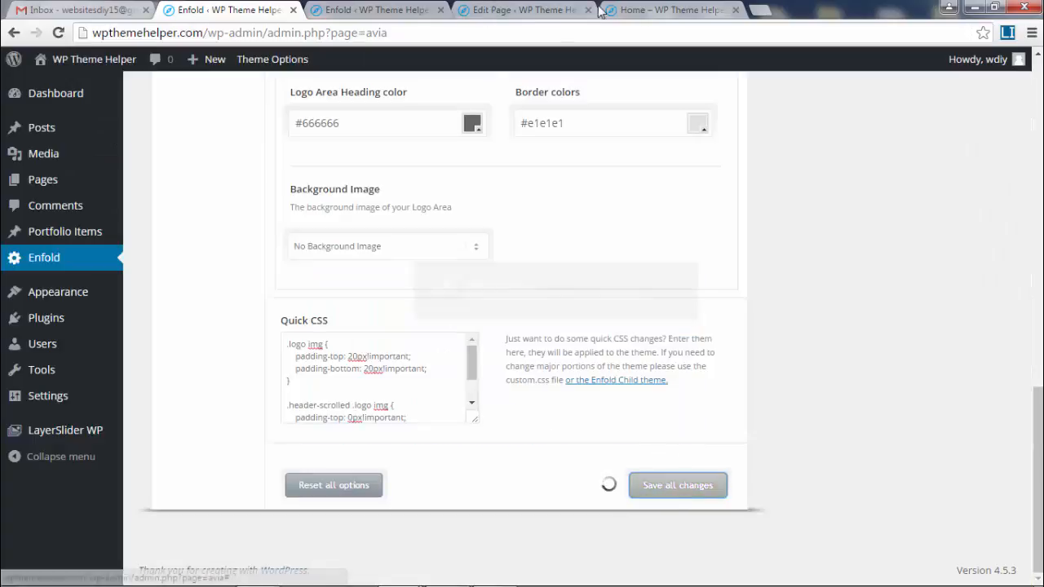
mouse_move(395, 574)
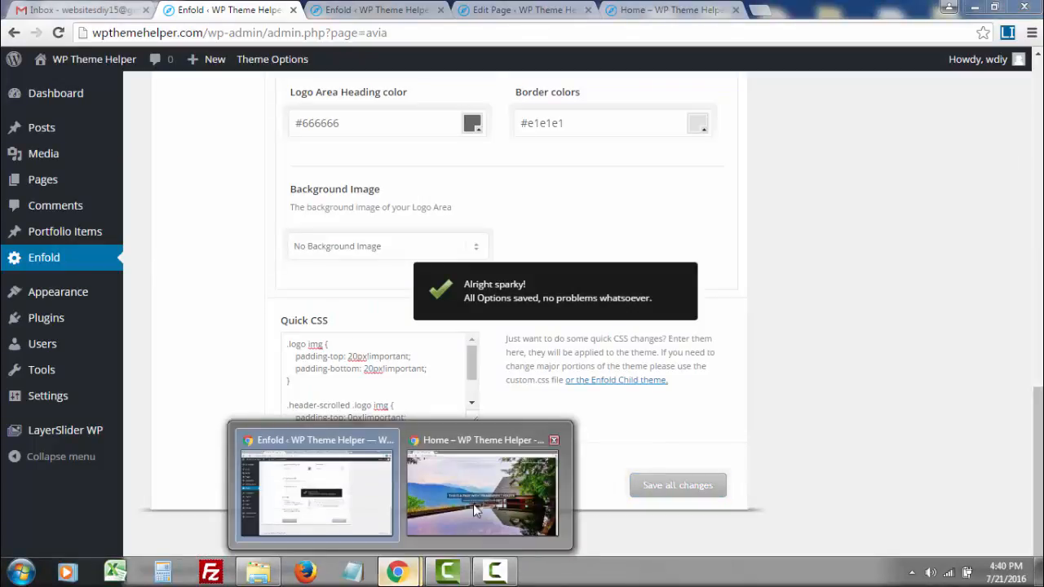
left_click(482, 493)
key("F5")
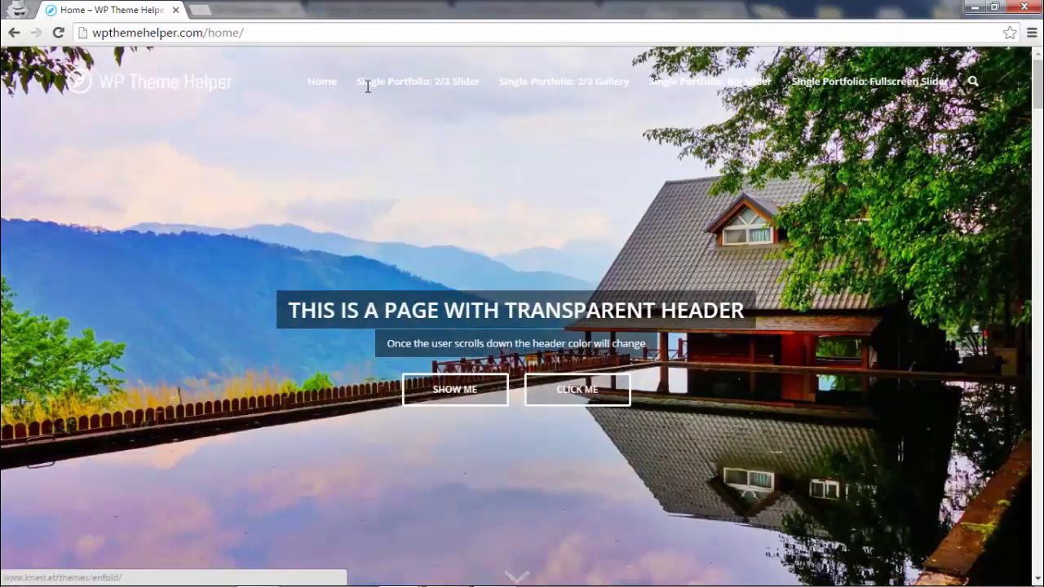
left_click_drag(368, 86, 971, 92)
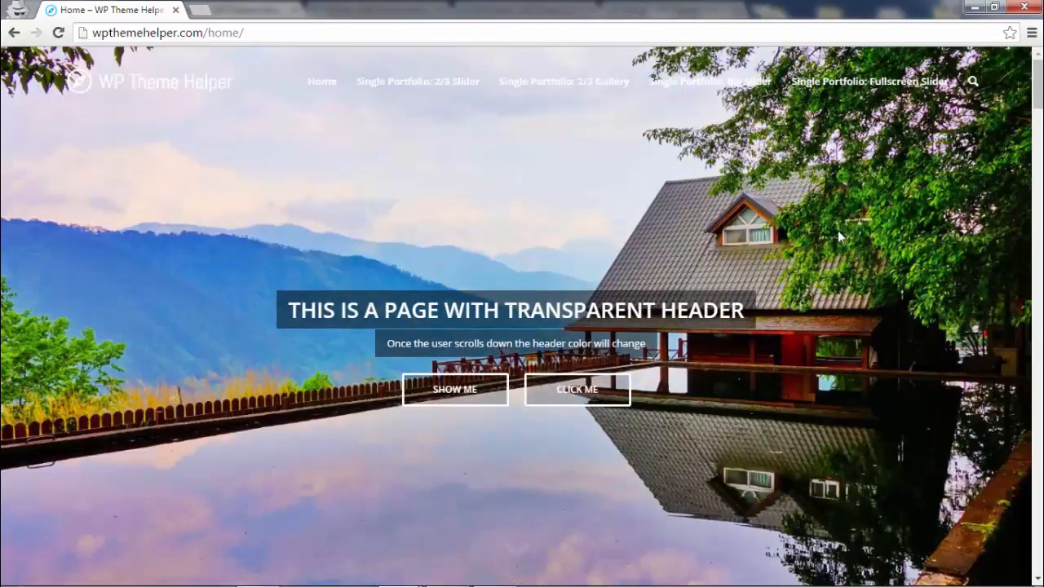
scroll(832, 237, "down", 3)
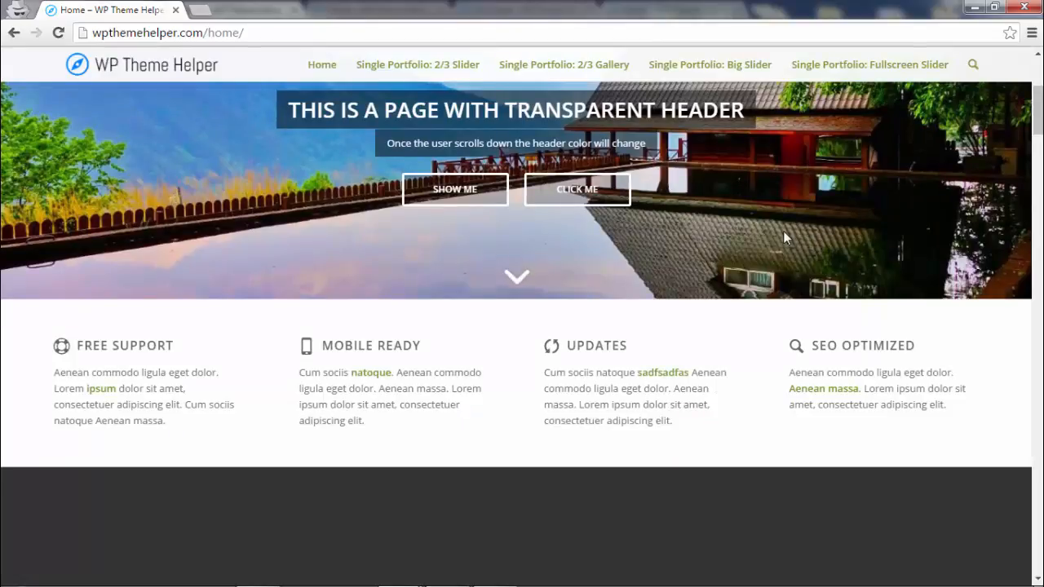
scroll(744, 217, "up", 3)
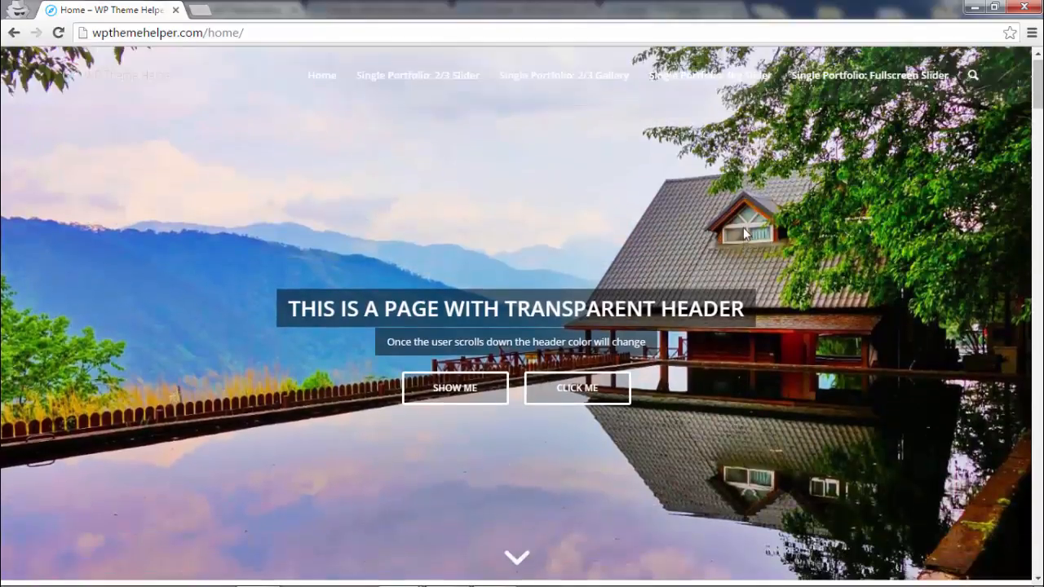
scroll(552, 268, "down", 3)
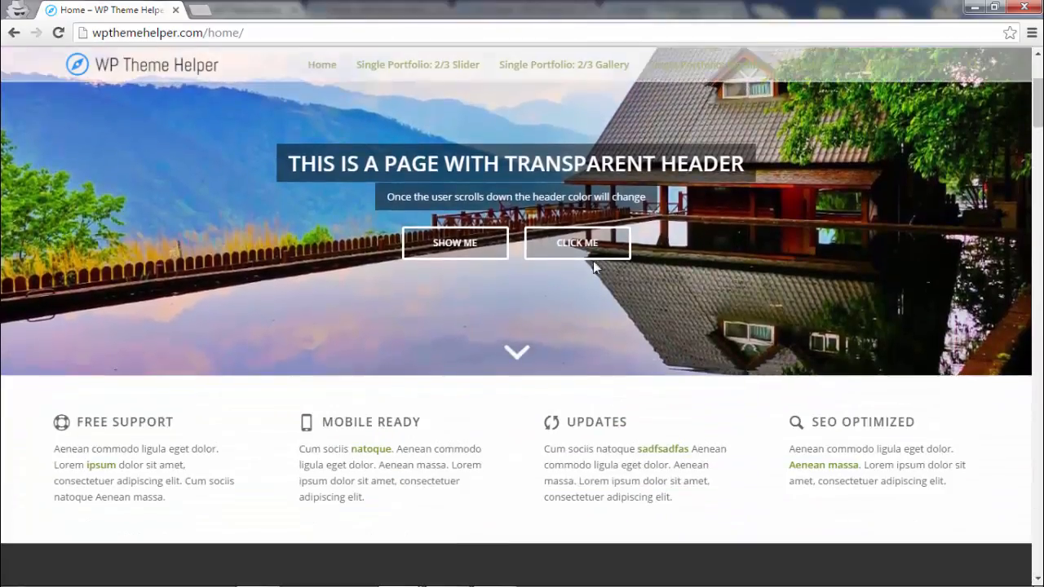
scroll(538, 448, "up", 2)
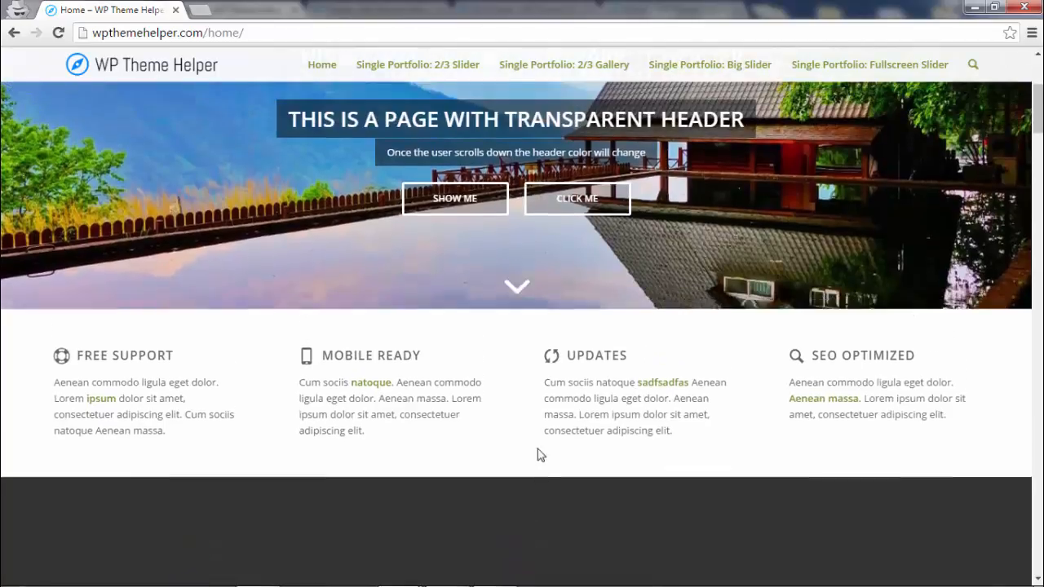
left_click(1035, 6)
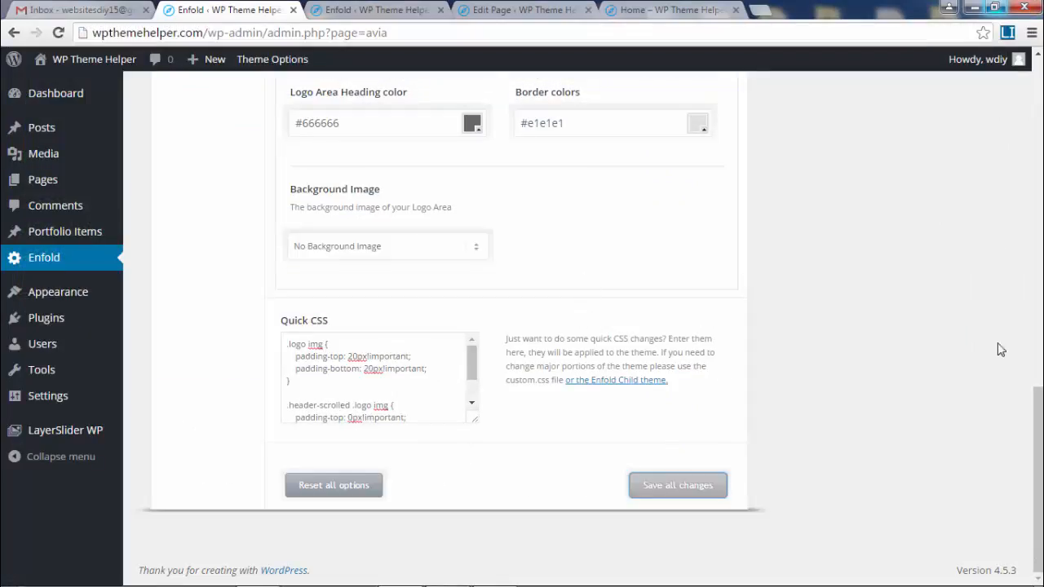
left_click_drag(1037, 421, 1038, 95)
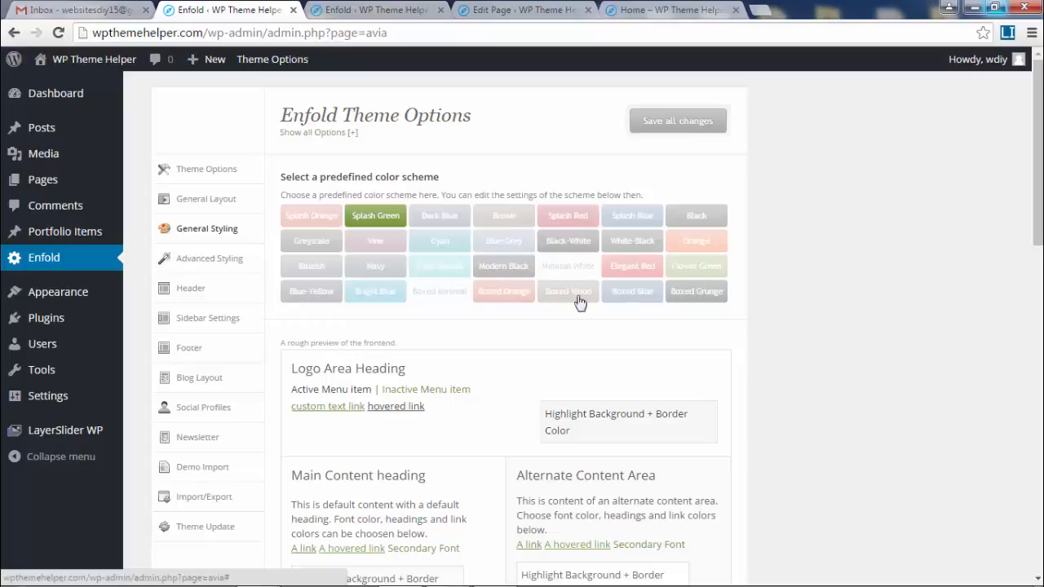
- Choose the Cyan predefined color scheme, save it, and reload the live Home page
left_click(440, 243)
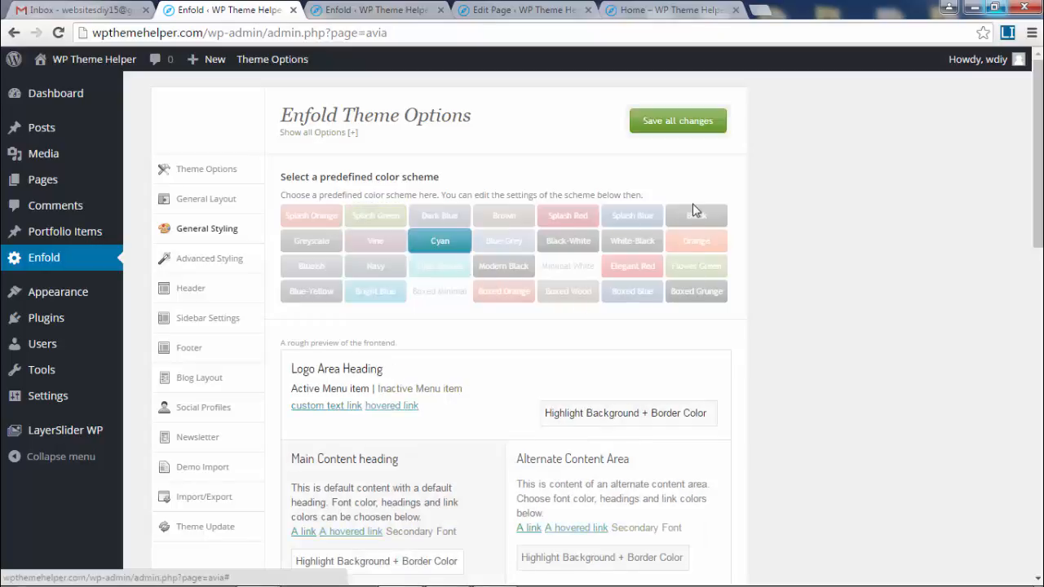
left_click(659, 124)
left_click(663, 10)
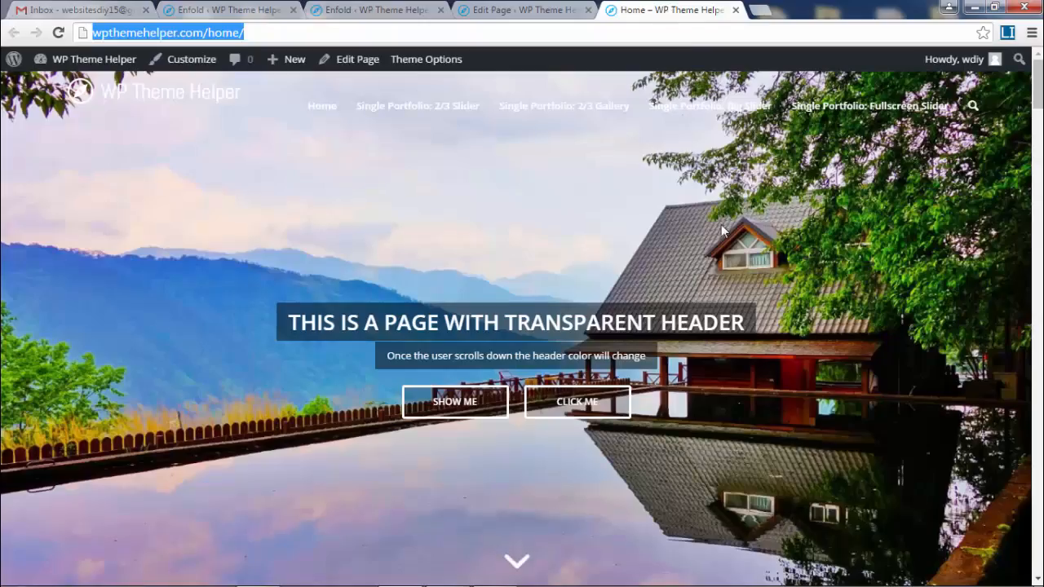
left_click(314, 39)
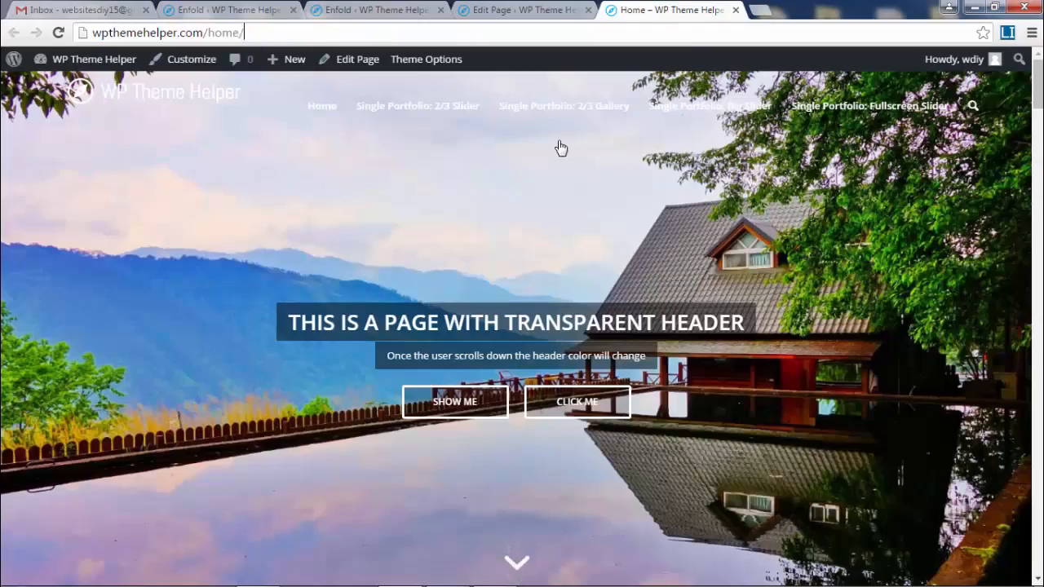
key("Return")
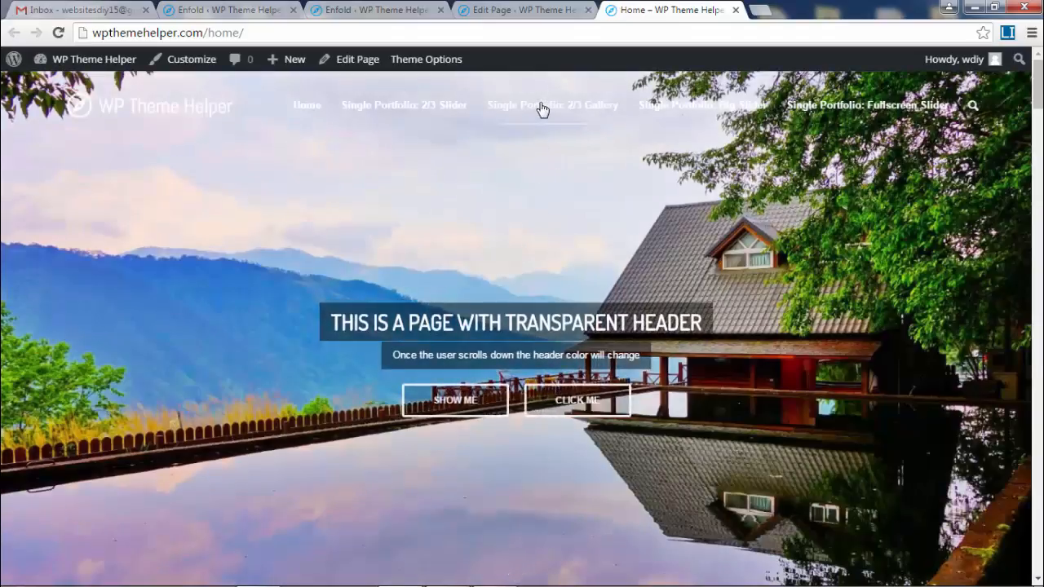
- Scroll through the recoloured home page to review the Cyan styling
scroll(868, 181, "down", 1)
scroll(869, 175, "down", 4)
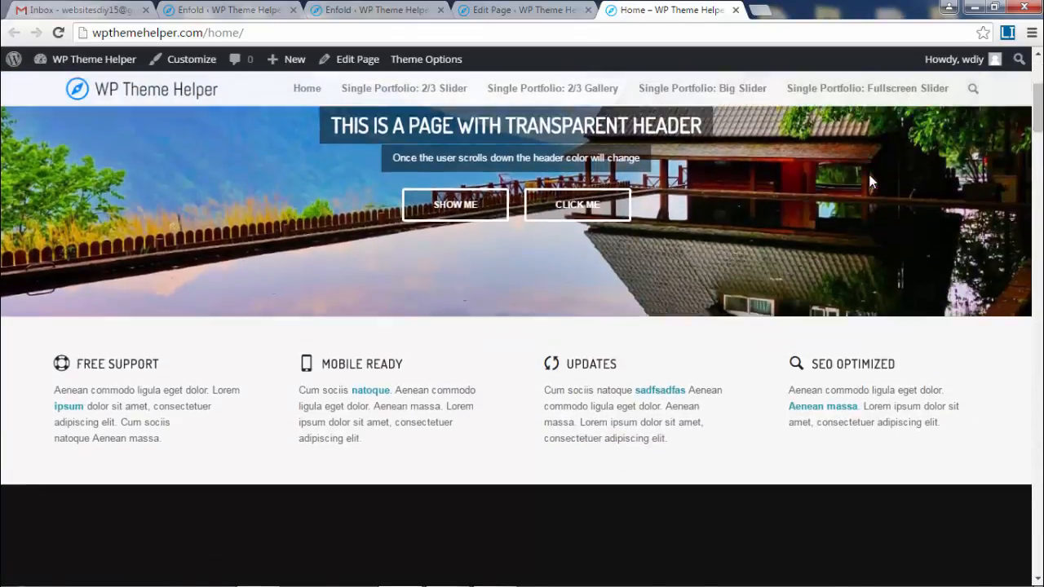
scroll(644, 342, "down", 1)
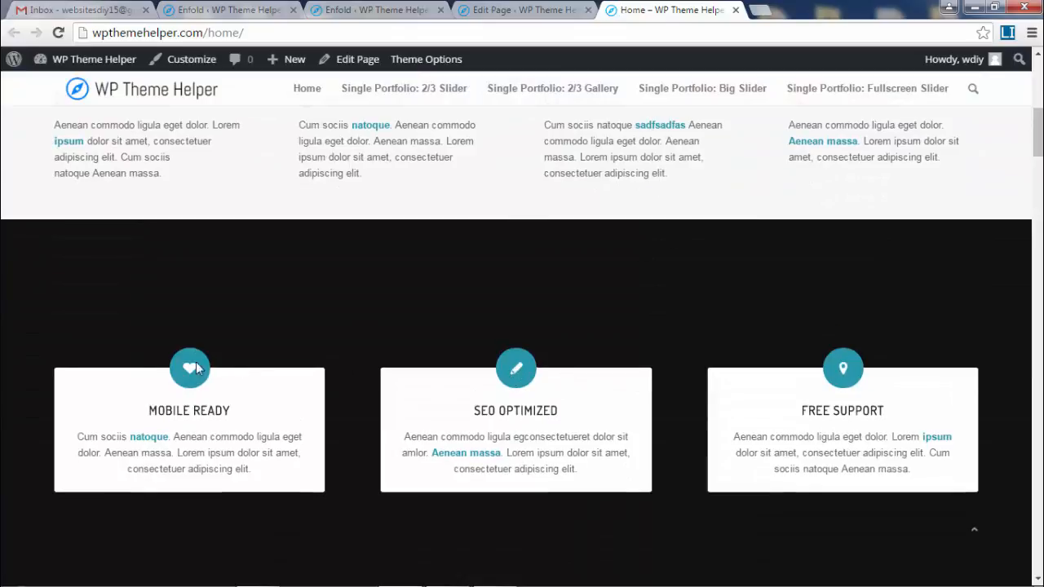
scroll(534, 357, "down", 1)
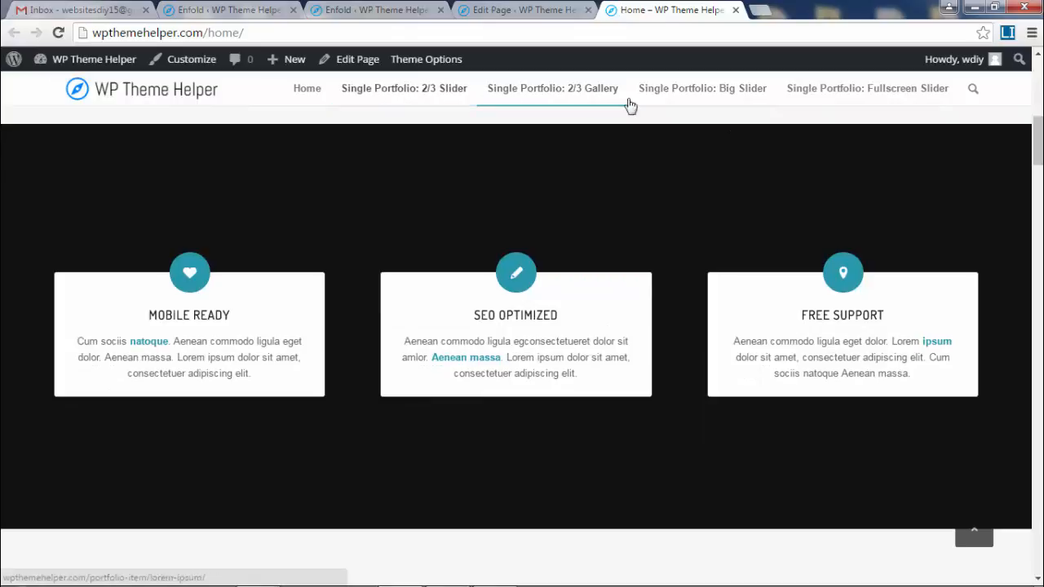
scroll(522, 346, "down", 5)
scroll(522, 346, "down", 20)
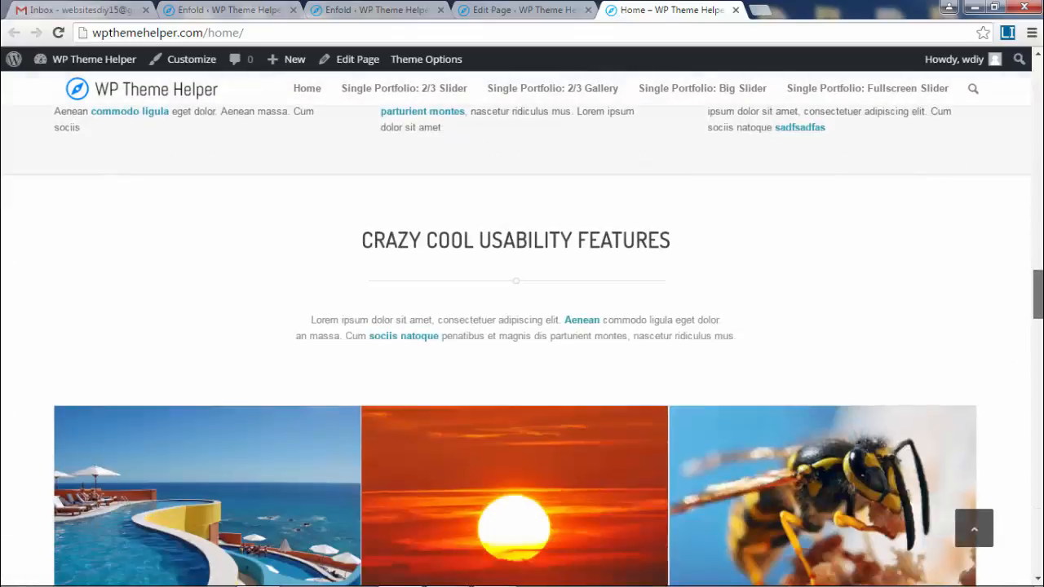
scroll(522, 346, "up", 10)
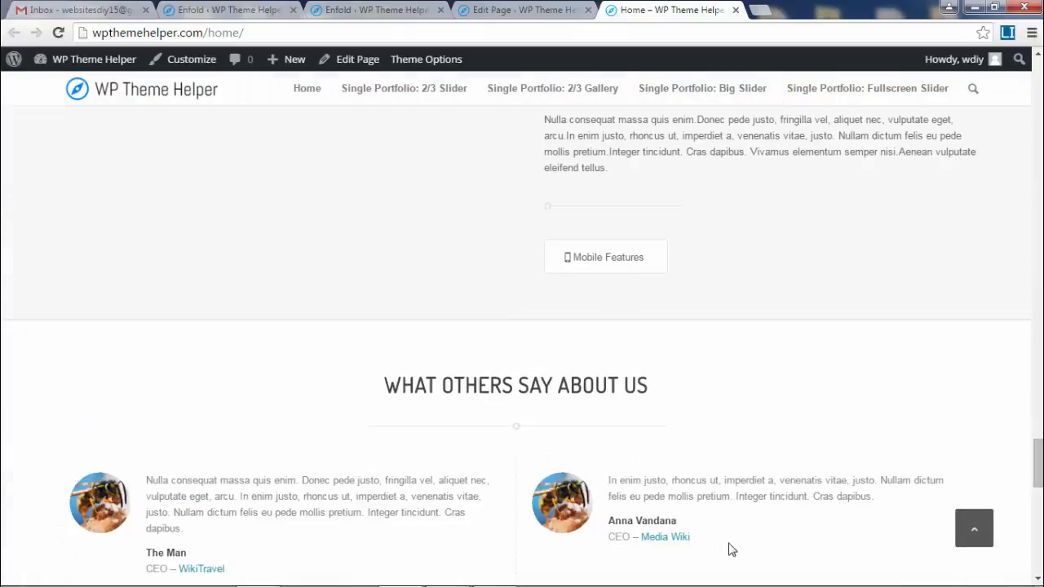
left_click_drag(731, 549, 636, 540)
scroll(1039, 236, "up", 10)
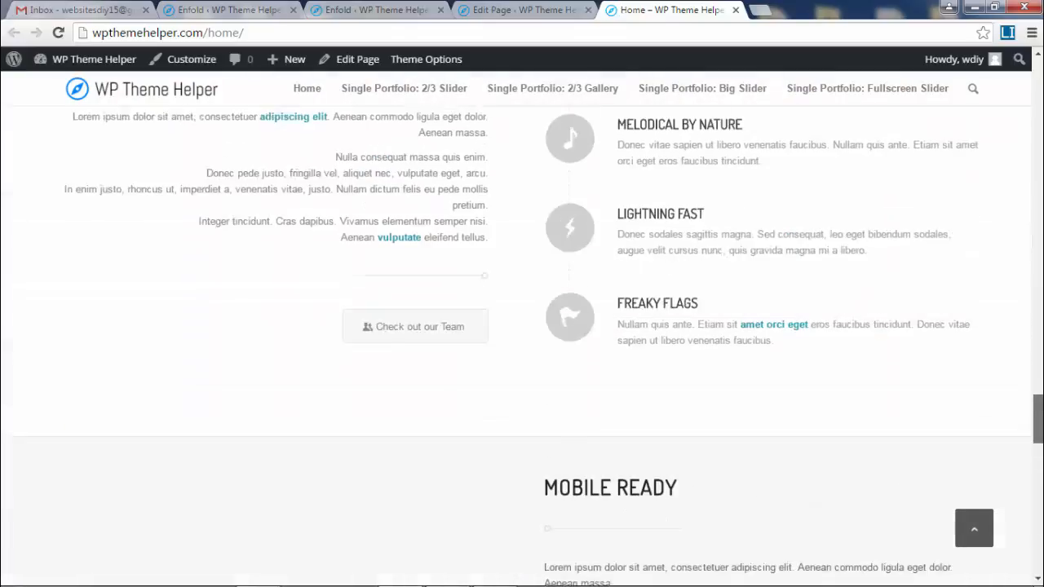
scroll(1038, 236, "up", 8)
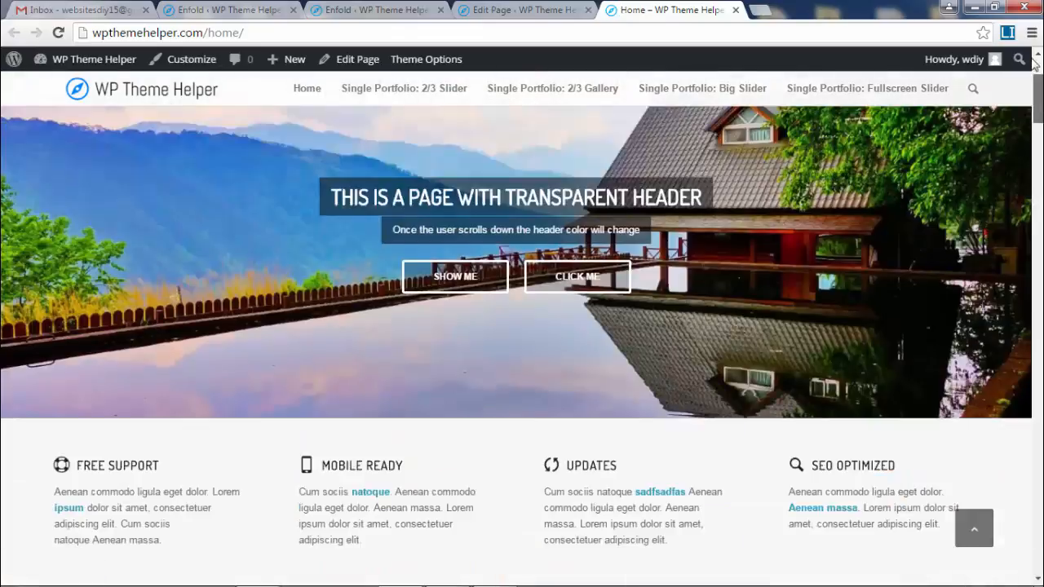
left_click(526, 9)
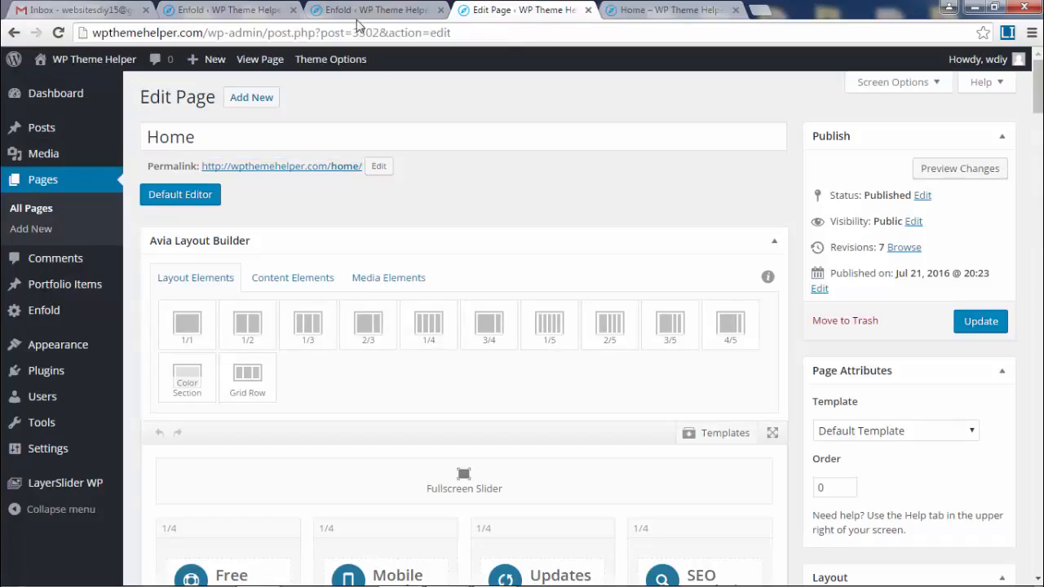
left_click(377, 9)
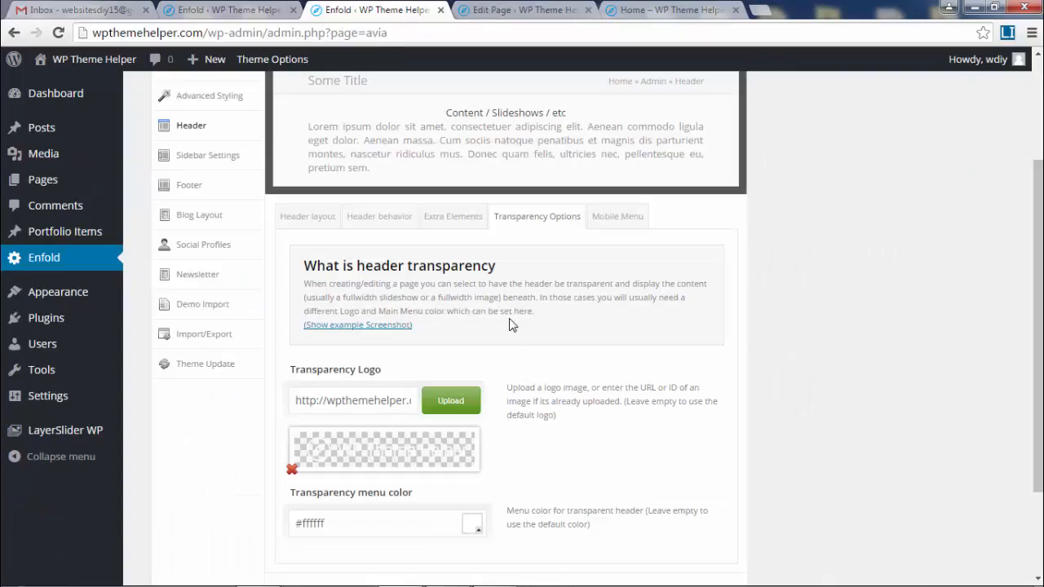
left_click(672, 8)
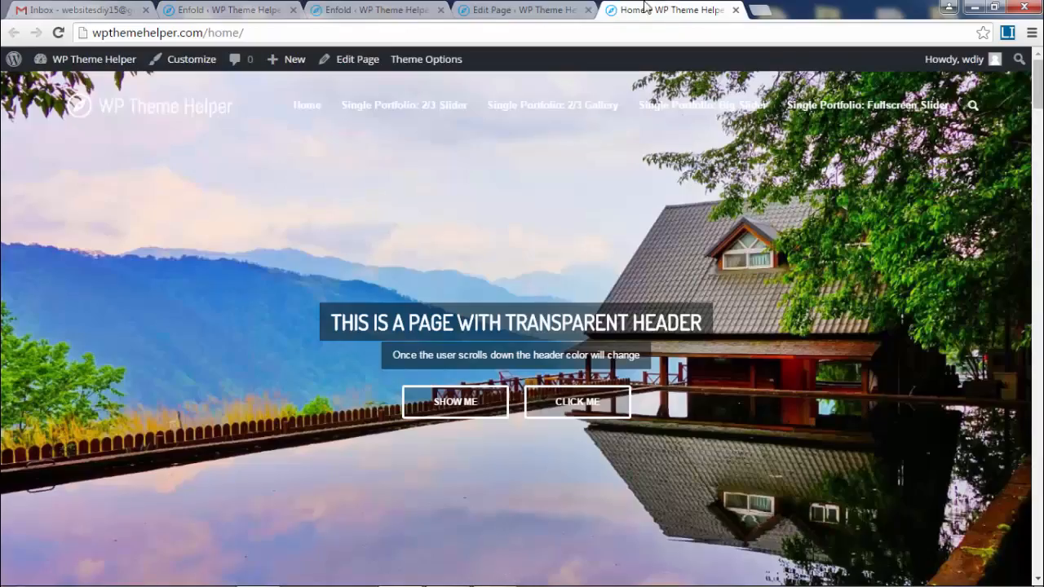
scroll(846, 240, "down", 3)
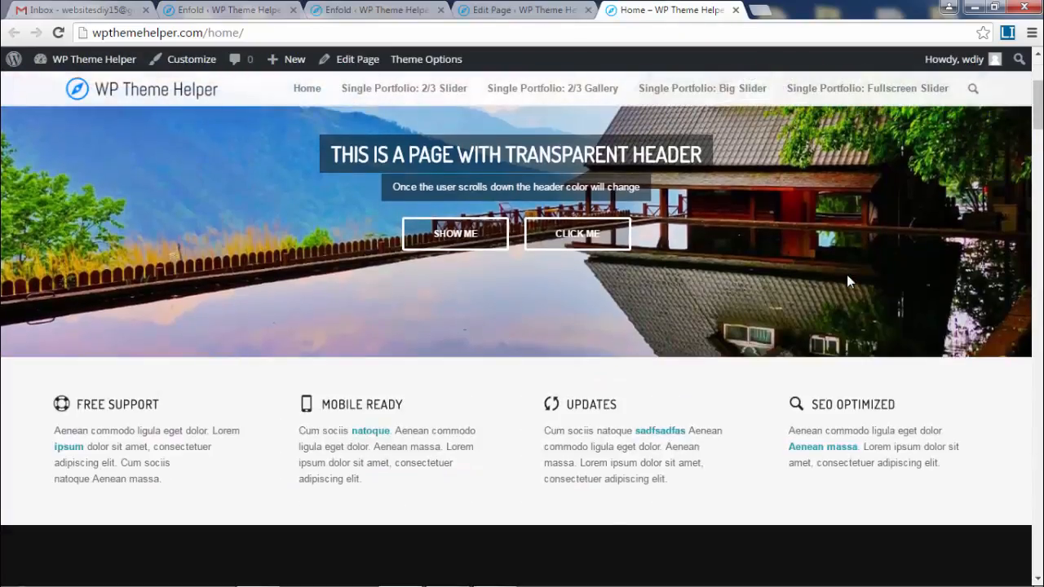
scroll(846, 274, "down", 1)
scroll(835, 294, "down", 2)
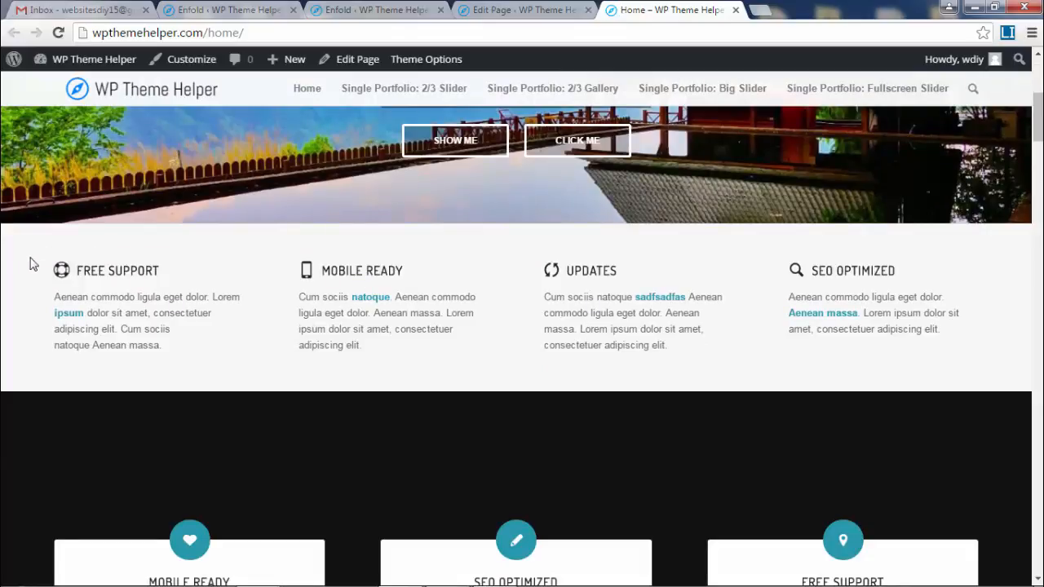
left_click_drag(29, 263, 976, 338)
left_click(976, 338)
- Compare the Home page builder with the live page's icon boxes
left_click(530, 12)
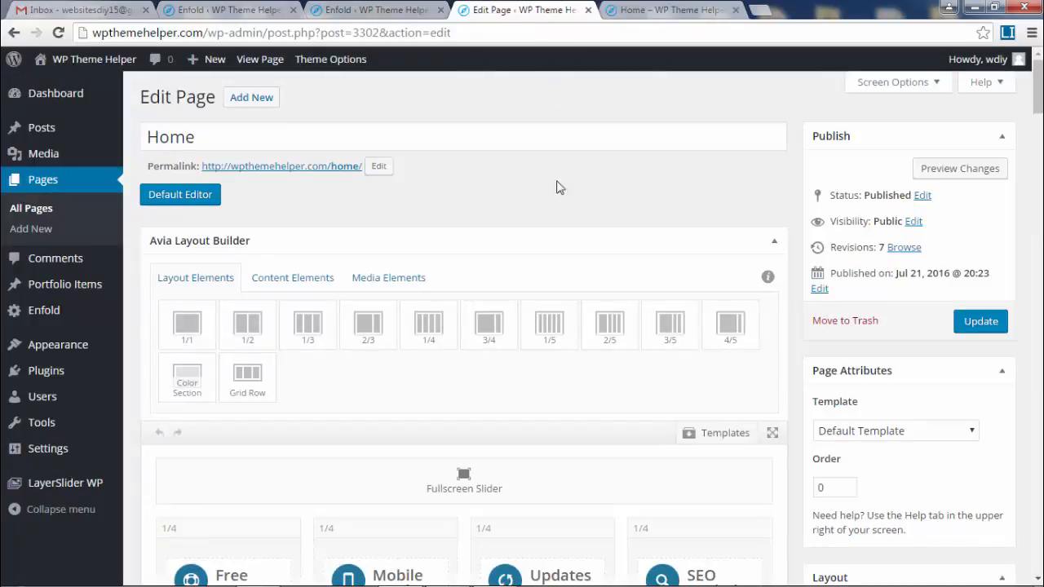
left_click_drag(1038, 111, 1028, 178)
scroll(851, 163, "up", 5)
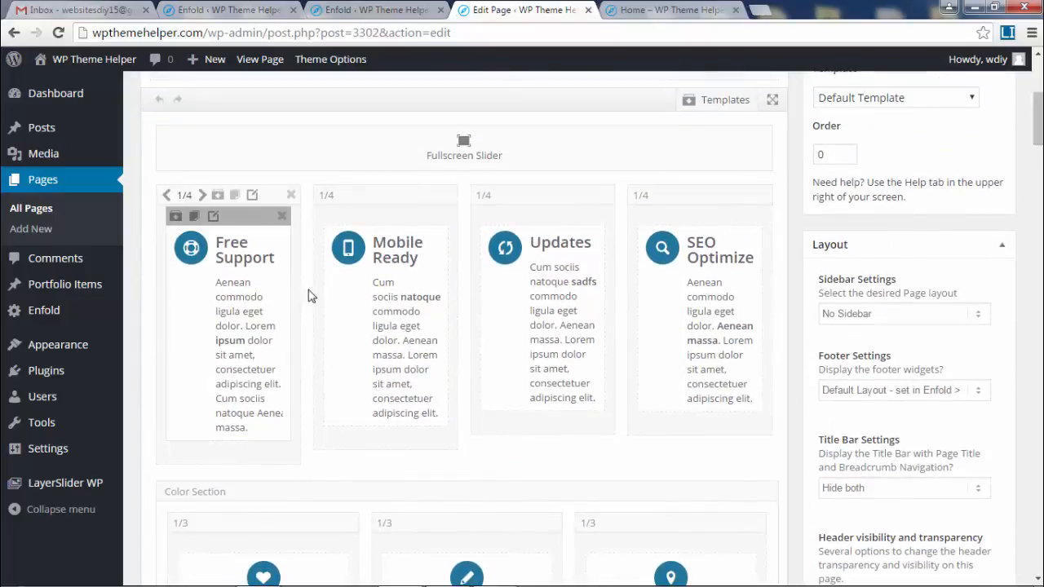
left_click(646, 11)
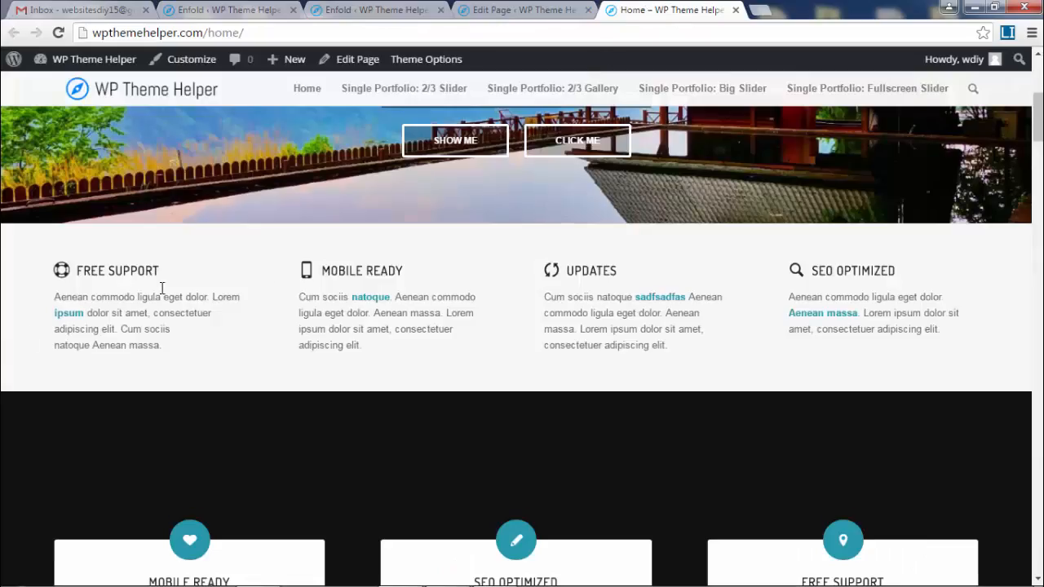
left_click_drag(416, 279, 325, 274)
left_click(522, 10)
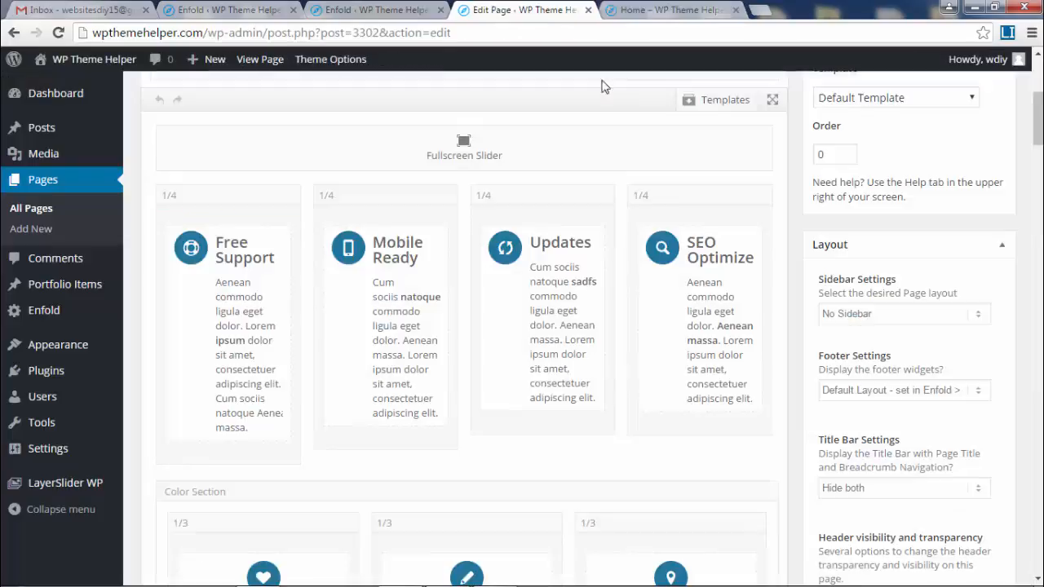
- Give the Free Support icon box the filled star icon and save it
left_click(221, 326)
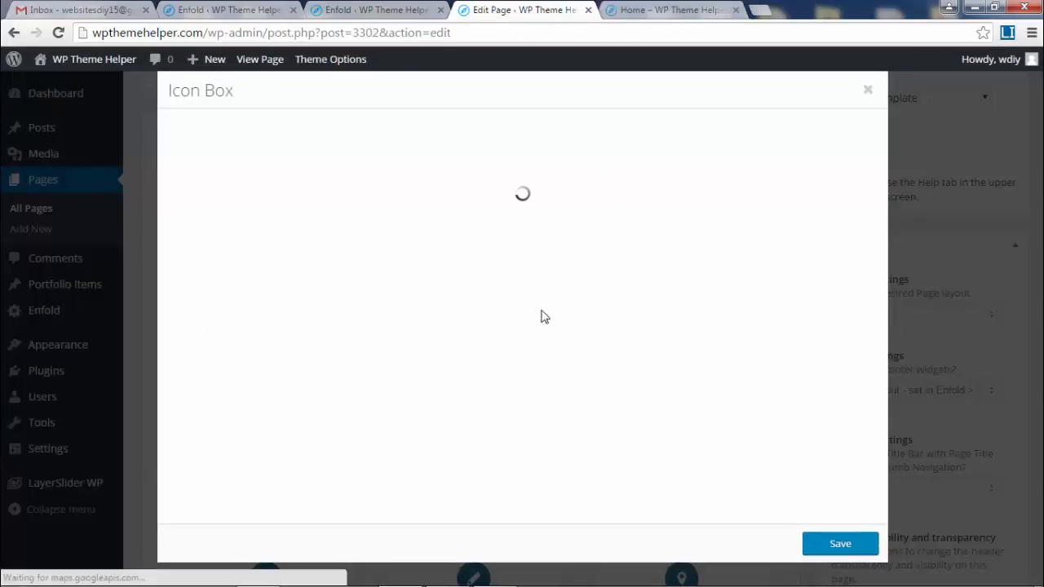
scroll(611, 399, "down", 3)
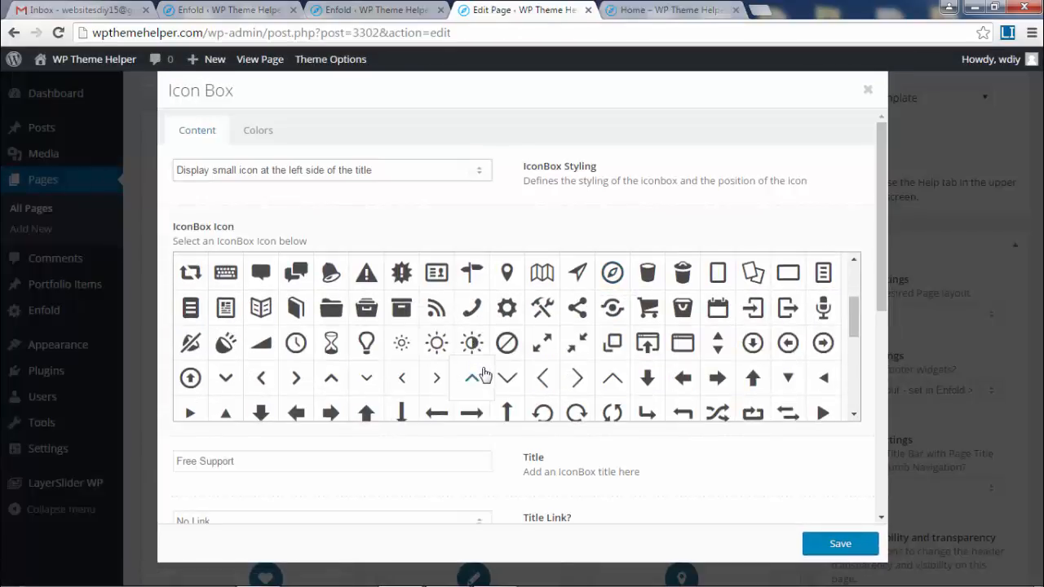
scroll(489, 359, "up", 3)
left_click(471, 370)
left_click(469, 304)
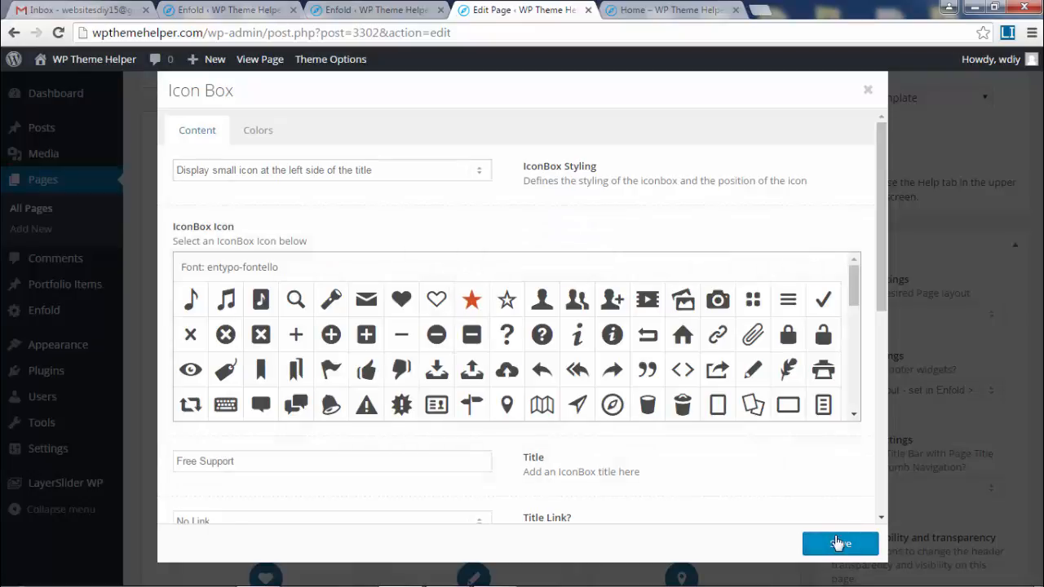
left_click_drag(881, 210, 905, 446)
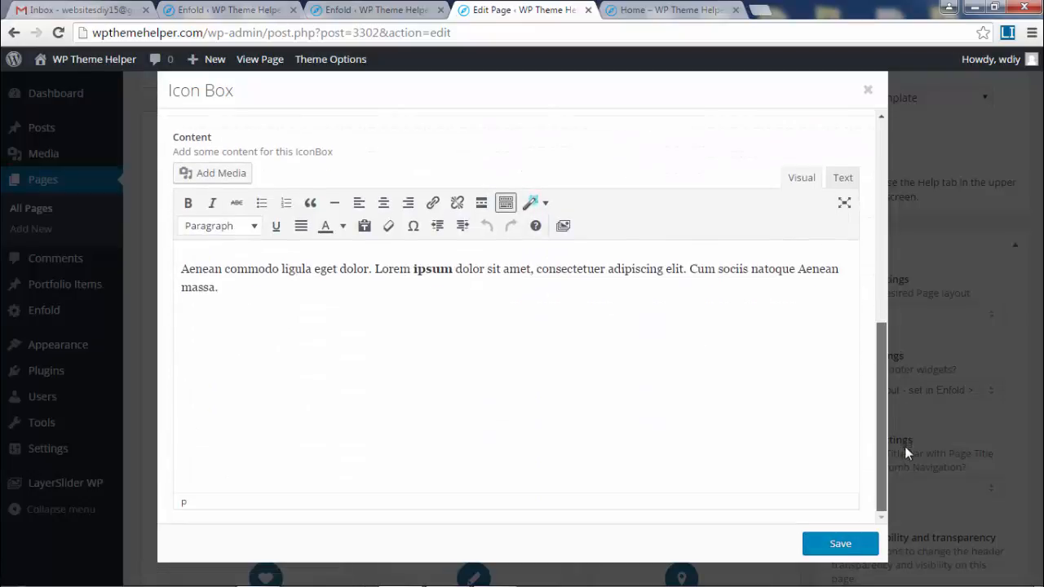
left_click_drag(153, 273, 513, 313)
left_click(277, 295)
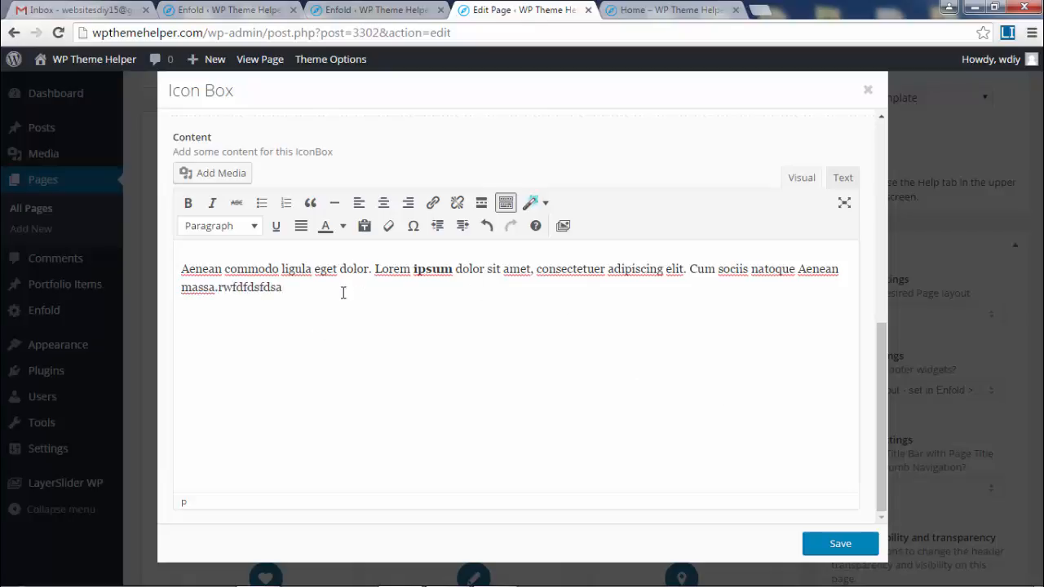
left_click(848, 544)
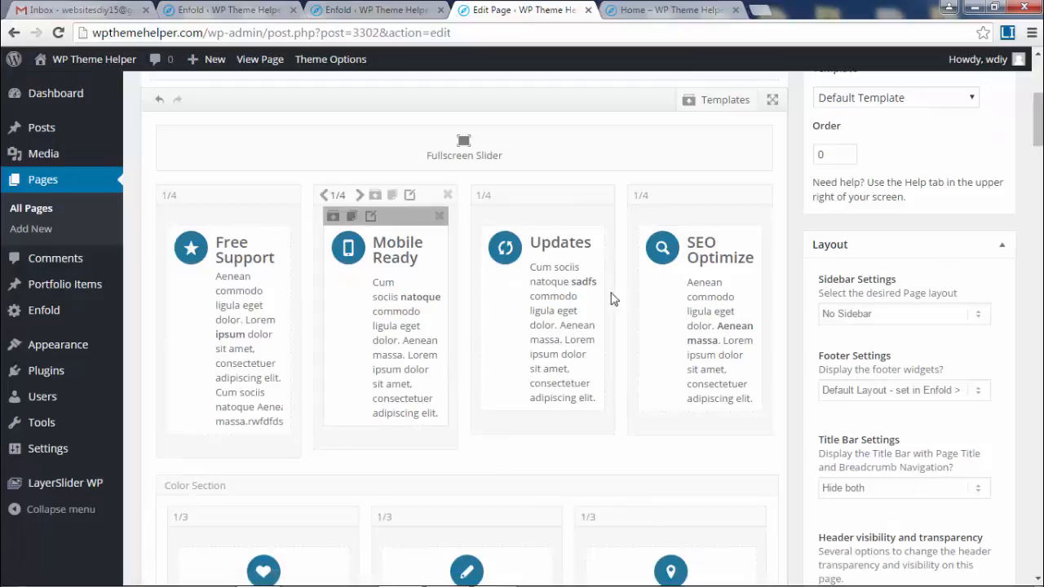
- Give the Updates icon box the thumbs-up icon and save it
left_click(551, 294)
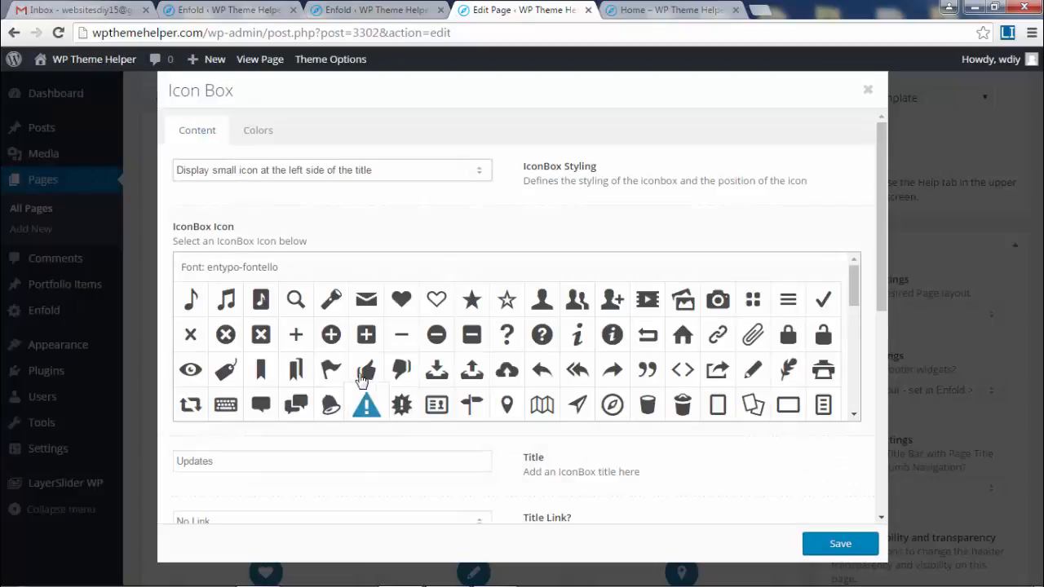
left_click(363, 375)
left_click(837, 543)
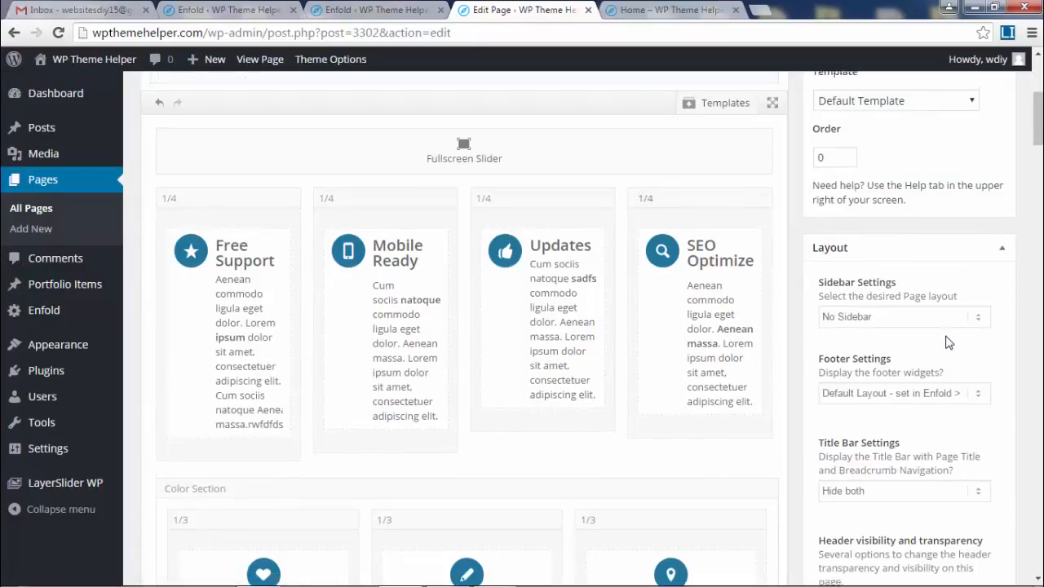
scroll(948, 343, "up", 2)
- Reload the live home page and compare it with the builder to check the new icons
left_click(644, 7)
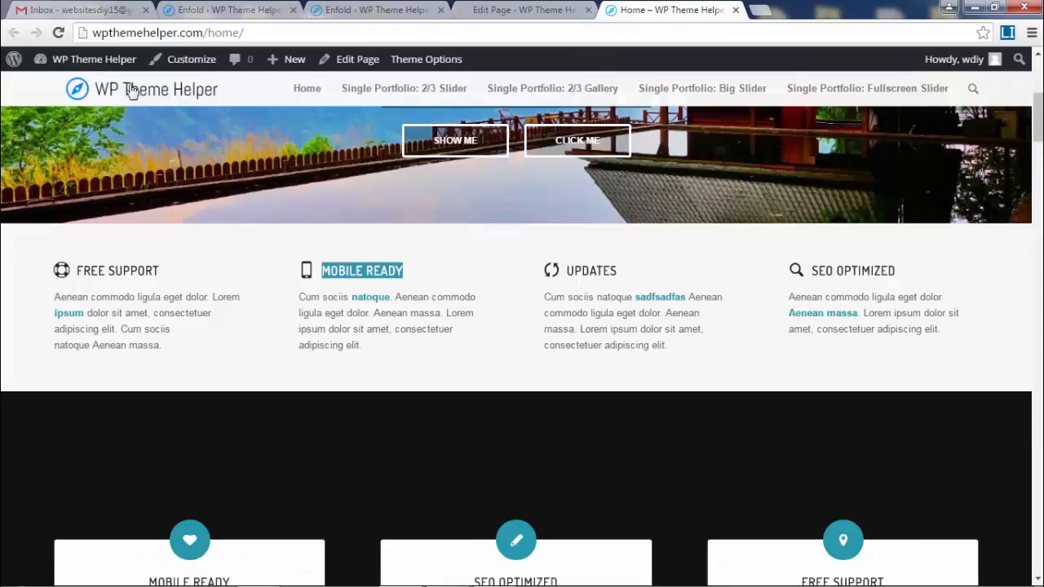
key("F5")
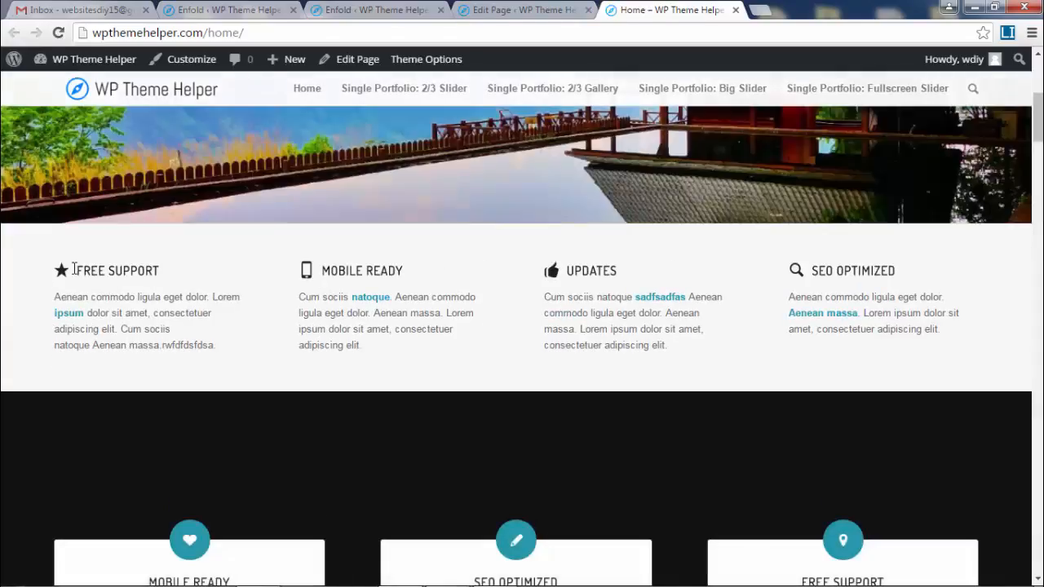
left_click_drag(98, 271, 308, 275)
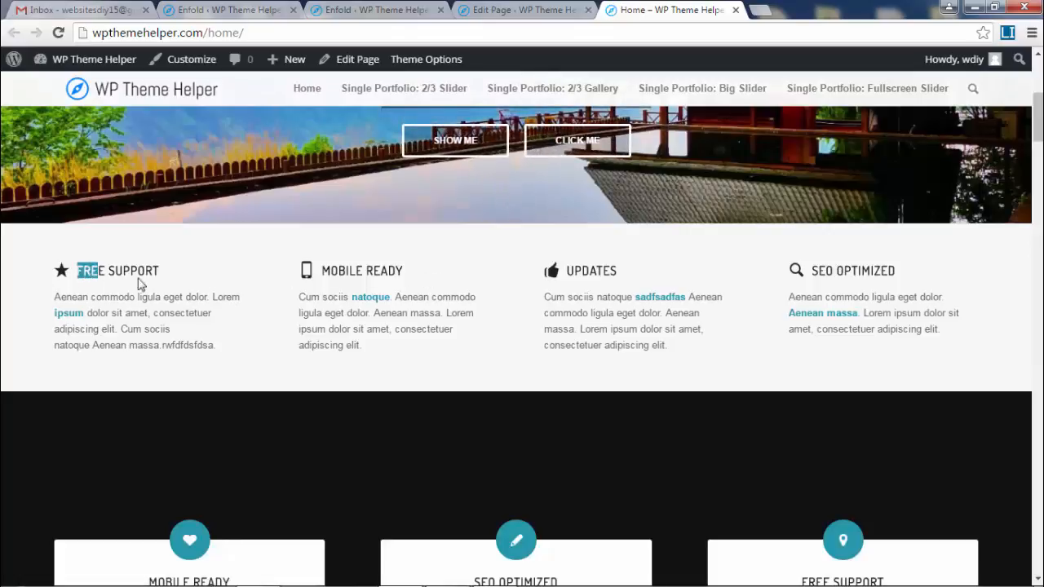
left_click(509, 7)
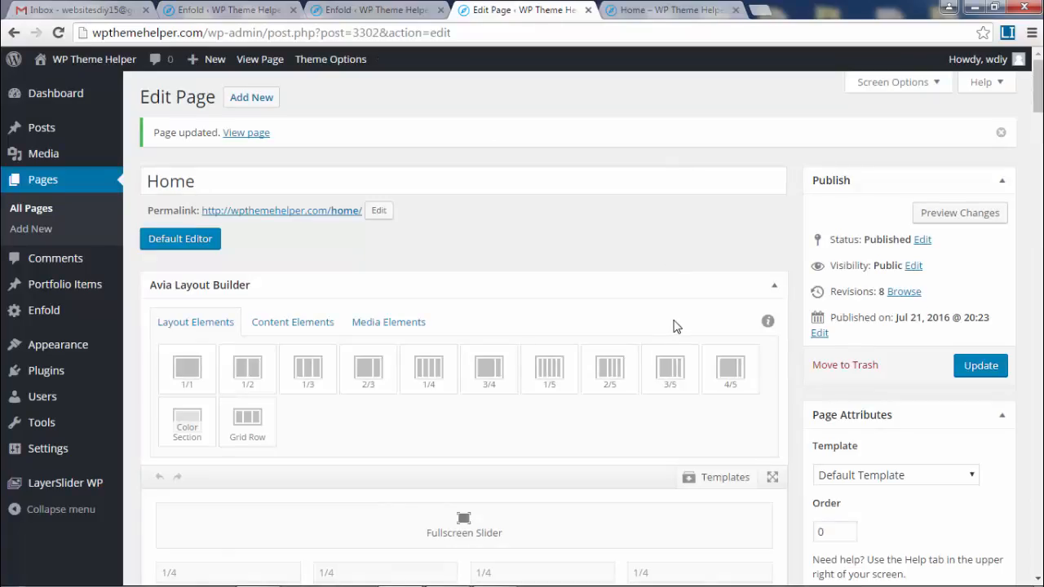
scroll(674, 326, "down", 10)
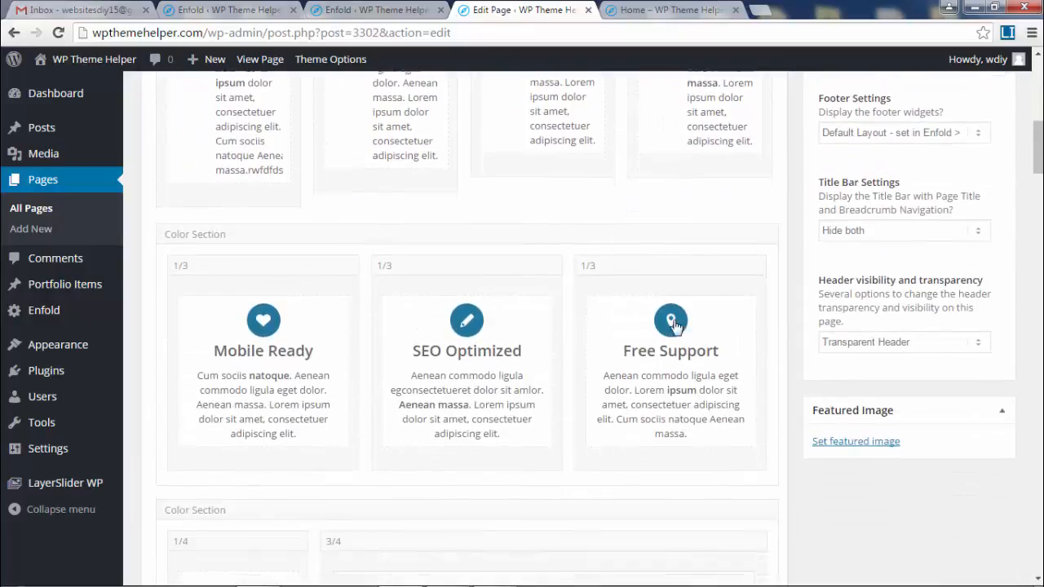
scroll(676, 327, "down", 1)
left_click(657, 10)
scroll(811, 302, "down", 5)
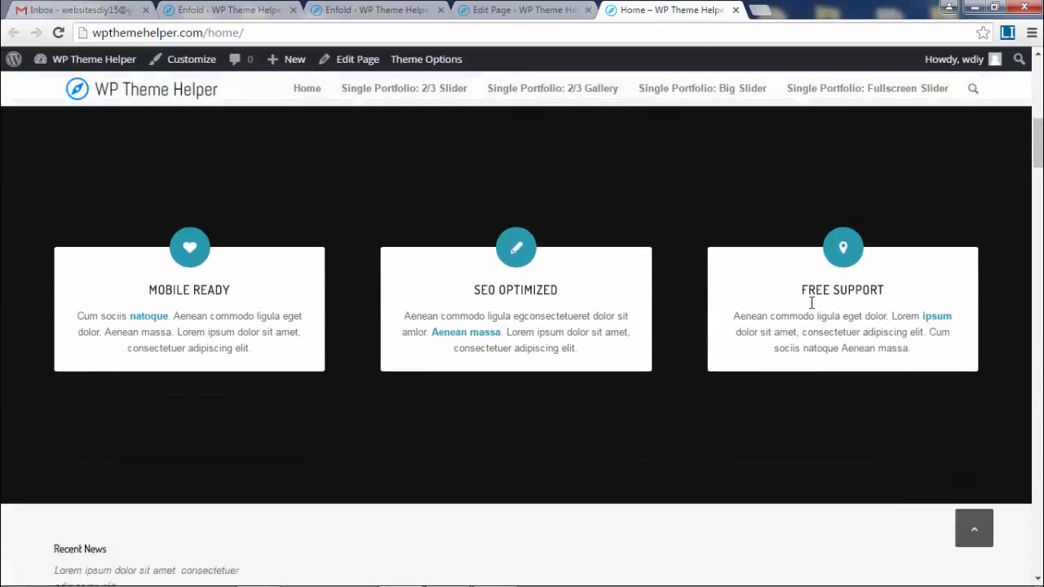
scroll(128, 306, "up", 1)
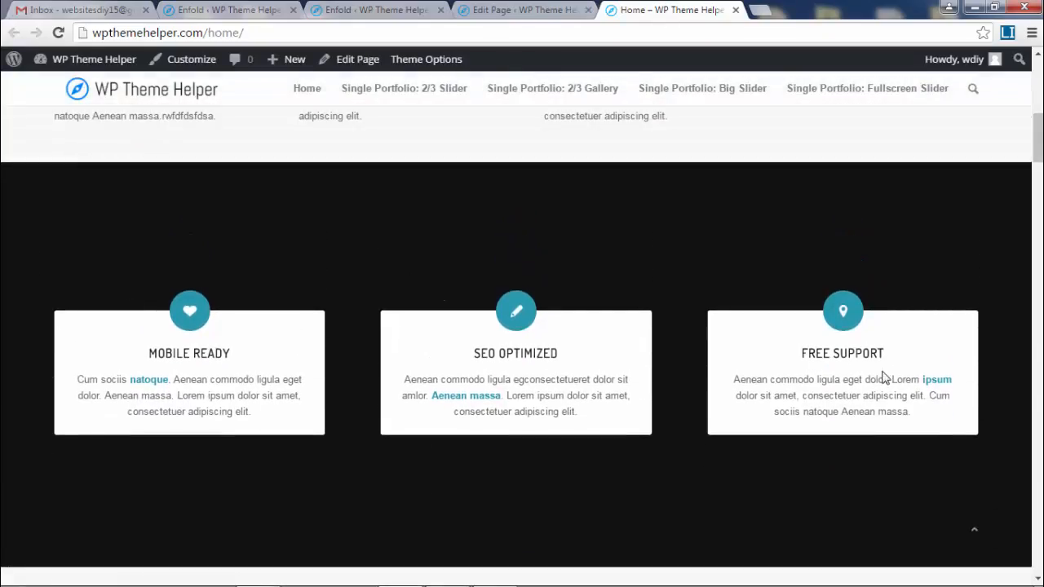
scroll(861, 394, "up", 3)
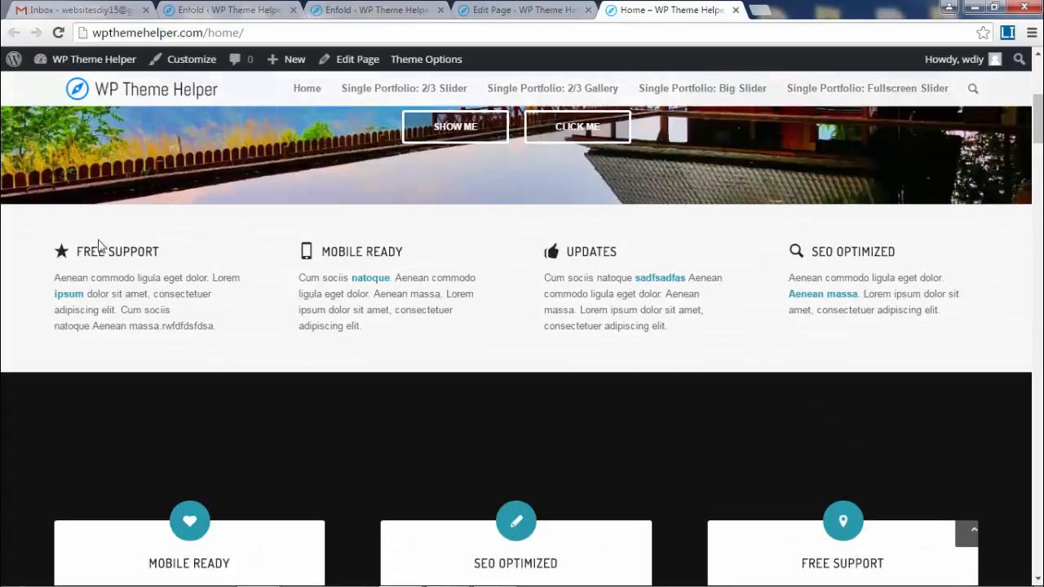
scroll(859, 282, "down", 3)
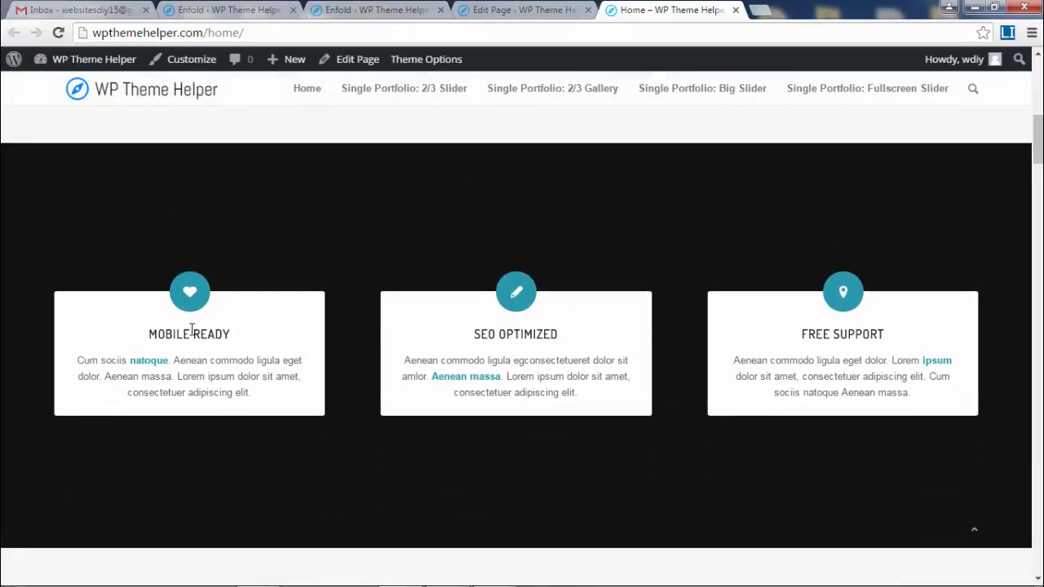
scroll(318, 308, "down", 1)
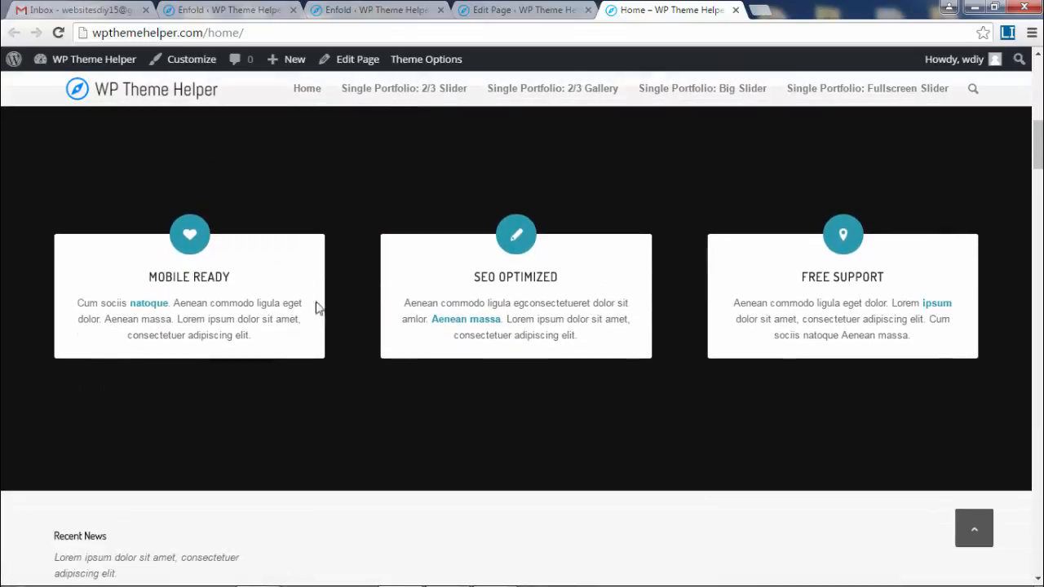
- Delete the three-card Mobile Ready, SEO Optimized and Free Support section and update the page
left_click(518, 11)
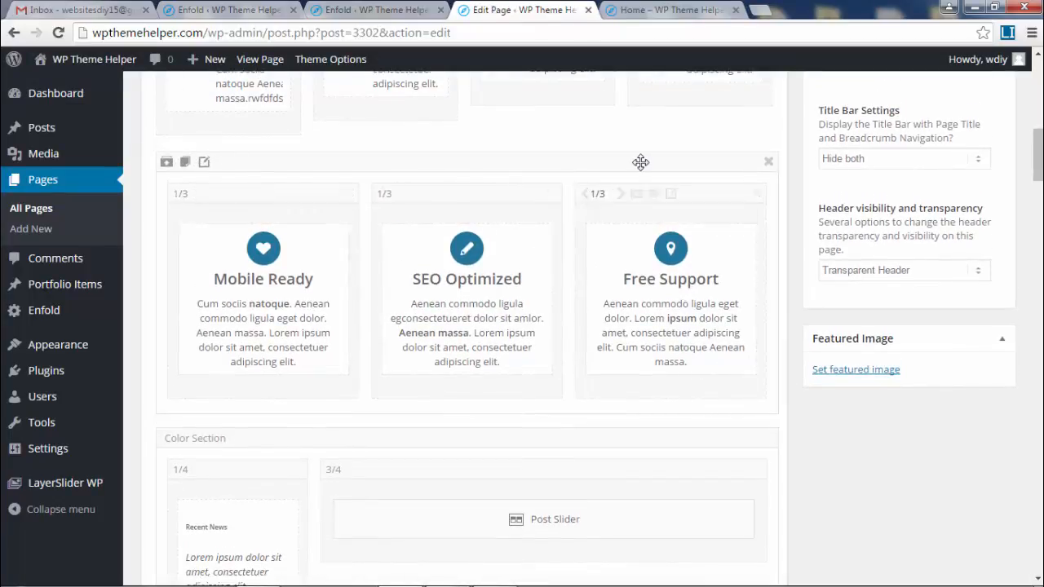
left_click(769, 166)
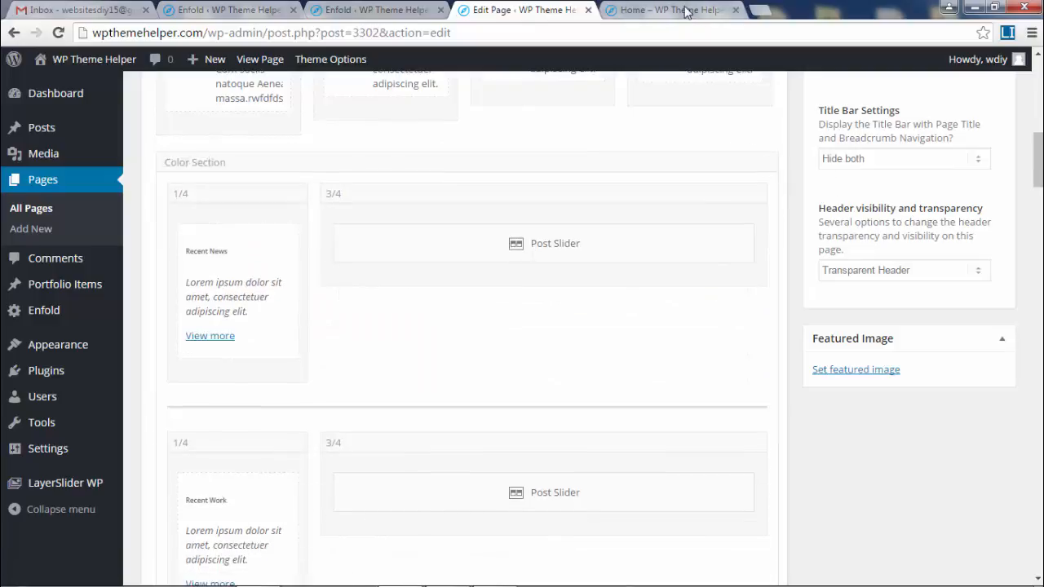
scroll(876, 193, "up", 10)
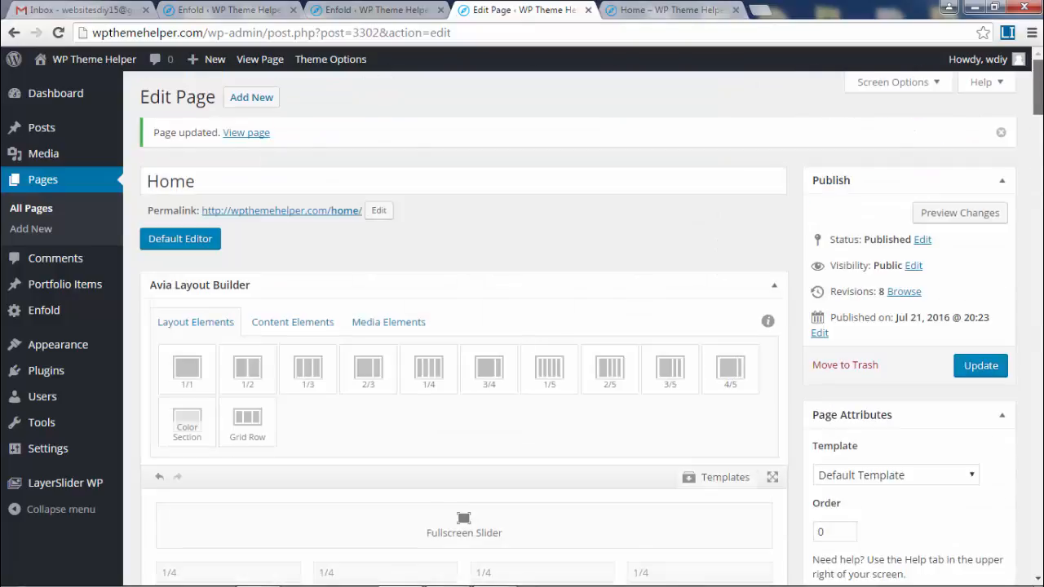
left_click(987, 367)
- Reload the live home page and scroll through it to confirm the section is gone
left_click(657, 9)
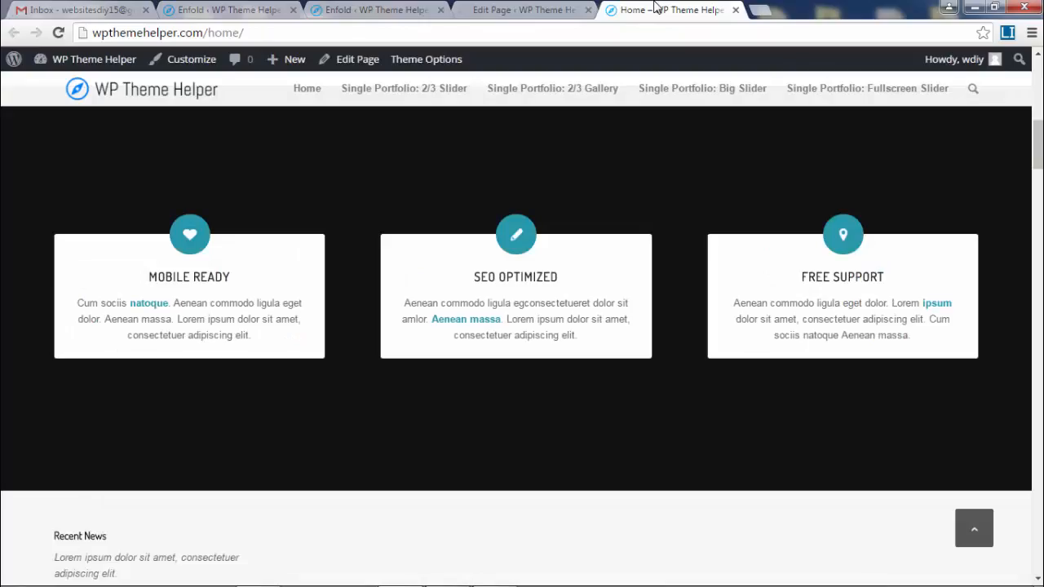
left_click(59, 33)
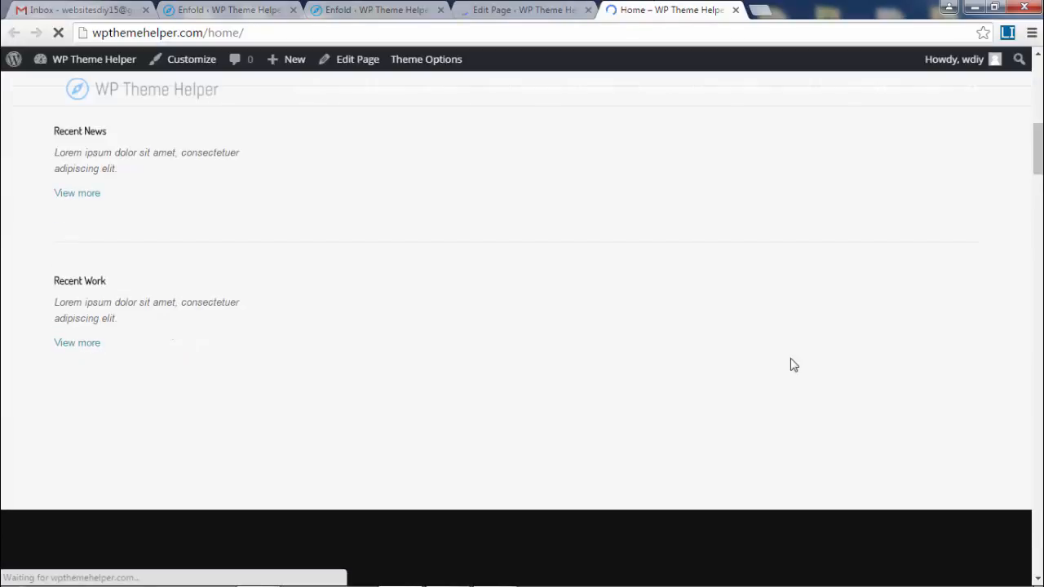
scroll(530, 302, "up", 5)
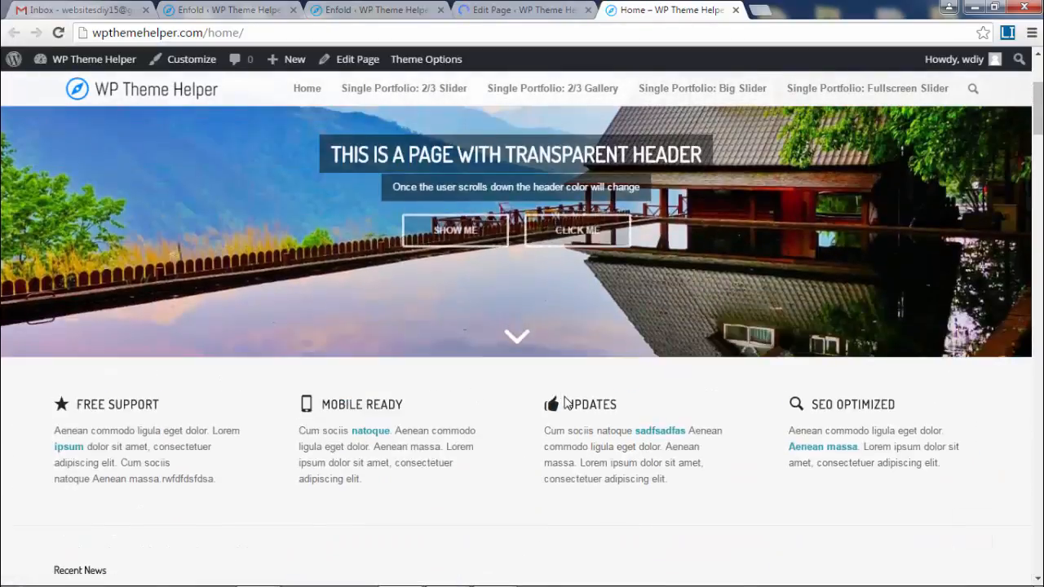
scroll(204, 371, "down", 2)
scroll(828, 367, "down", 2)
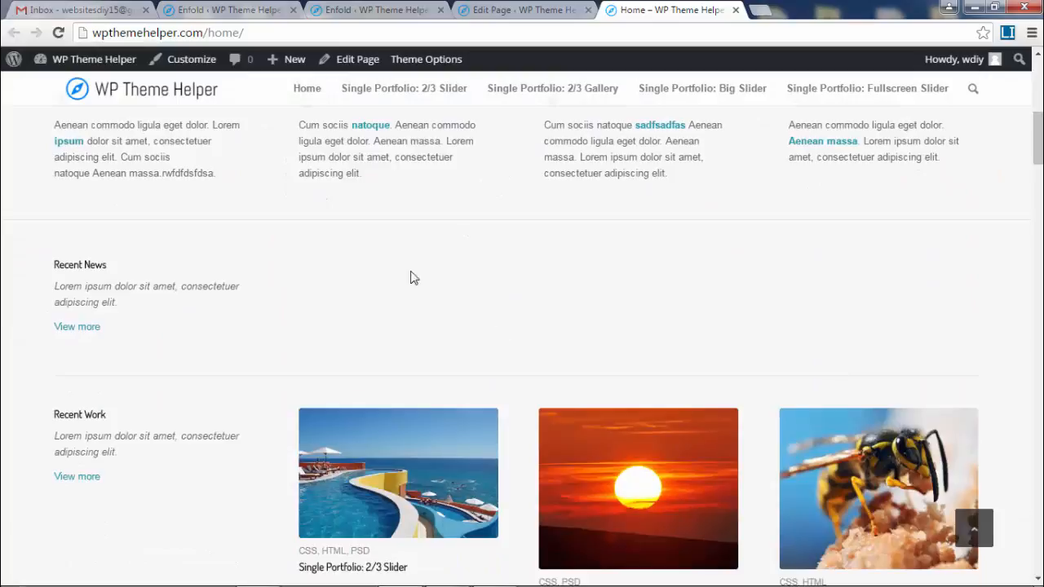
scroll(542, 277, "down", 5)
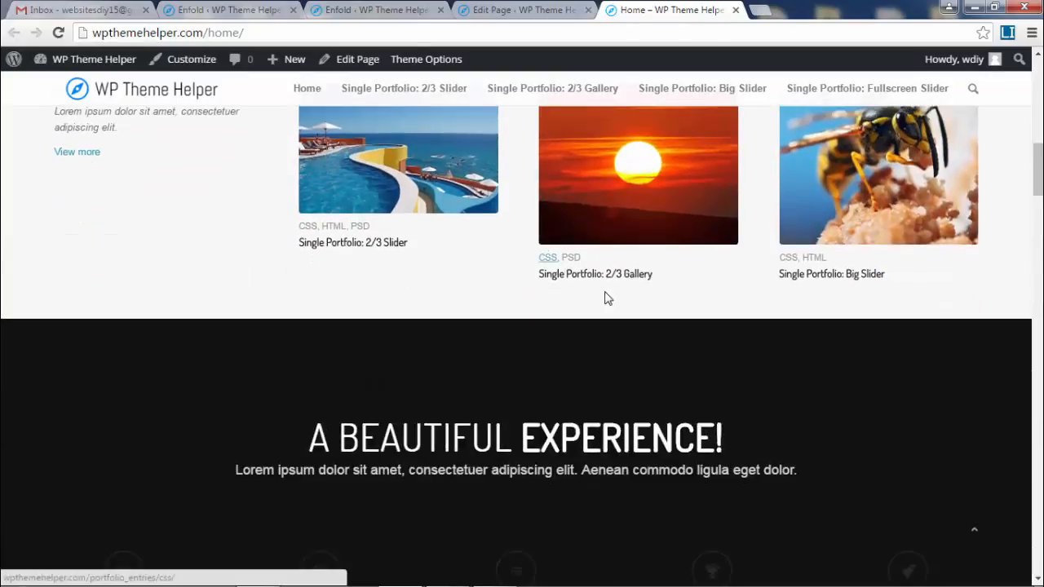
scroll(606, 296, "up", 2)
scroll(607, 346, "up", 2)
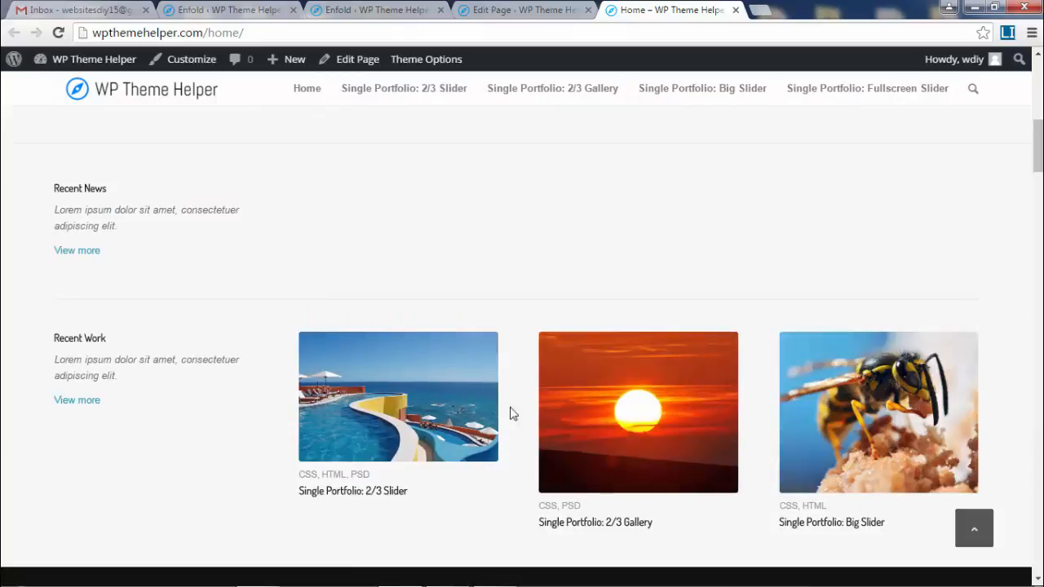
scroll(832, 428, "down", 5)
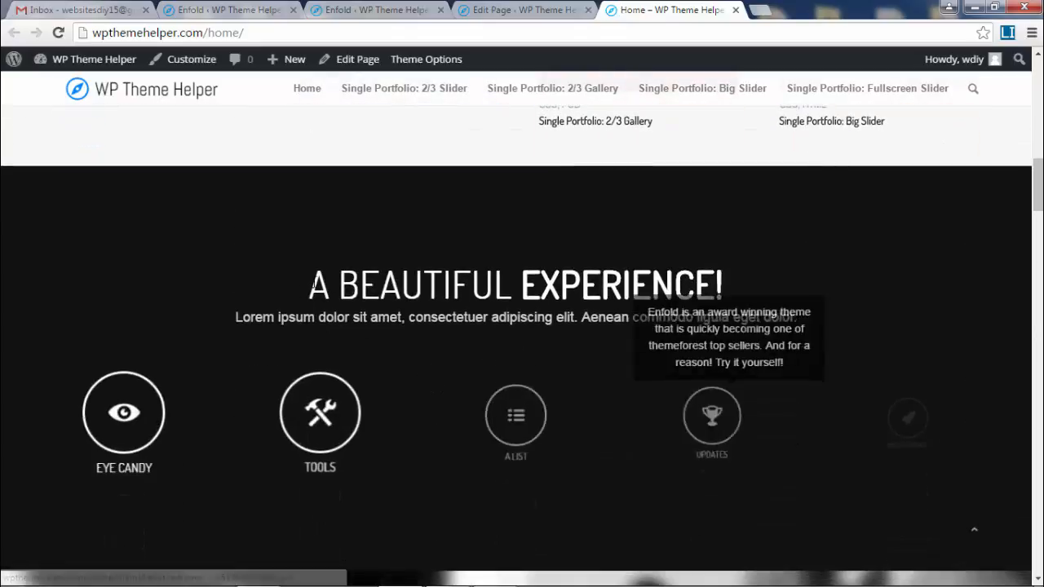
scroll(764, 374, "down", 5)
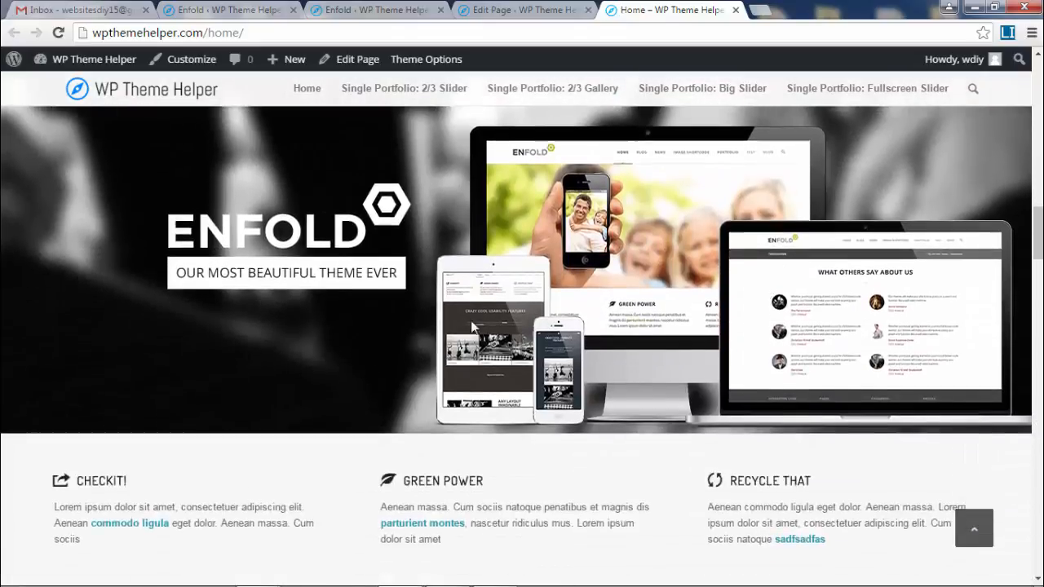
scroll(561, 308, "up", 2)
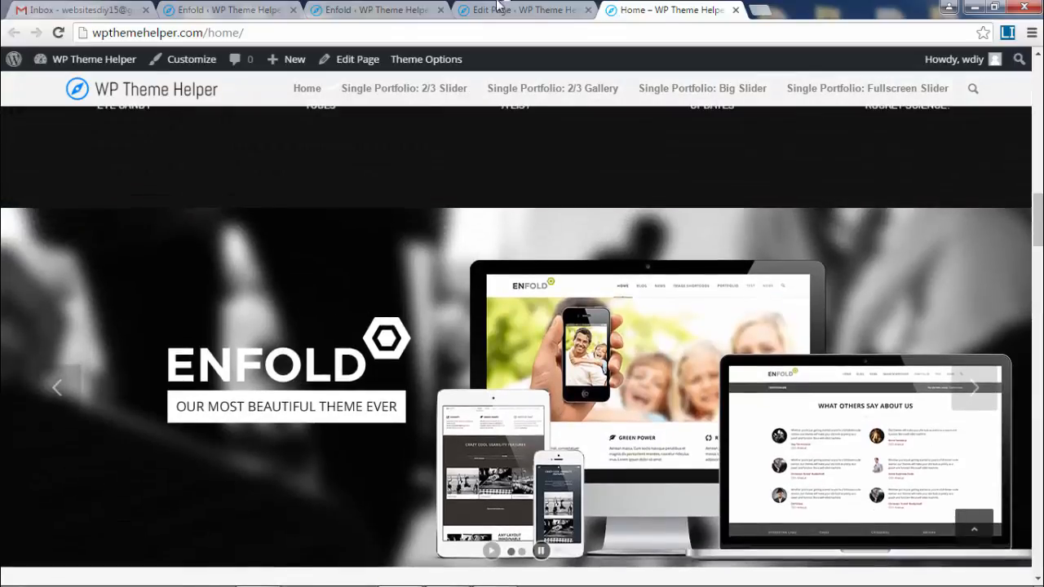
- Delete the Recent News and Post Slider columns from the Home page builder
left_click(526, 11)
scroll(589, 269, "down", 9)
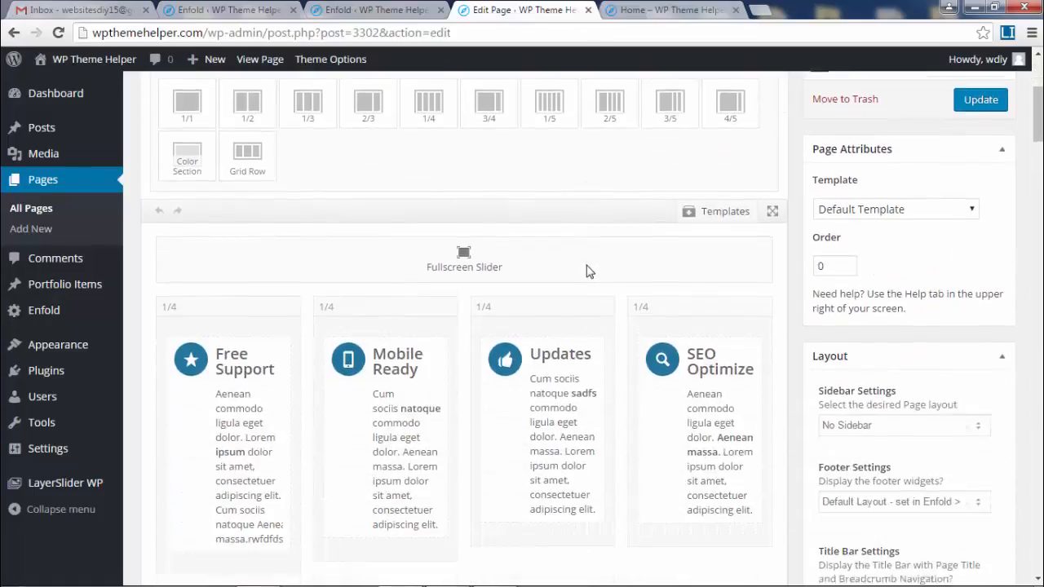
scroll(584, 274, "down", 2)
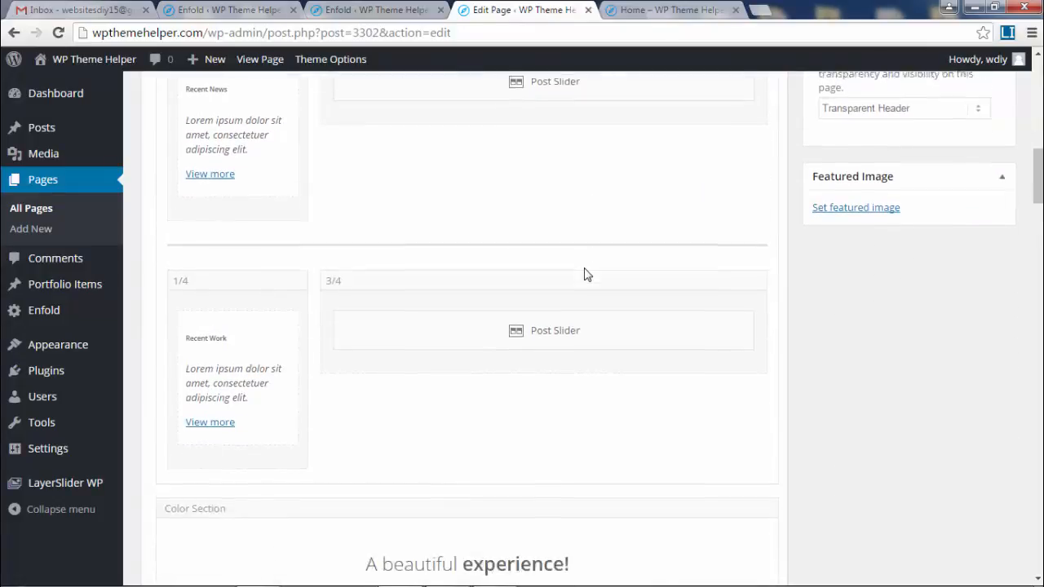
scroll(391, 310, "up", 2)
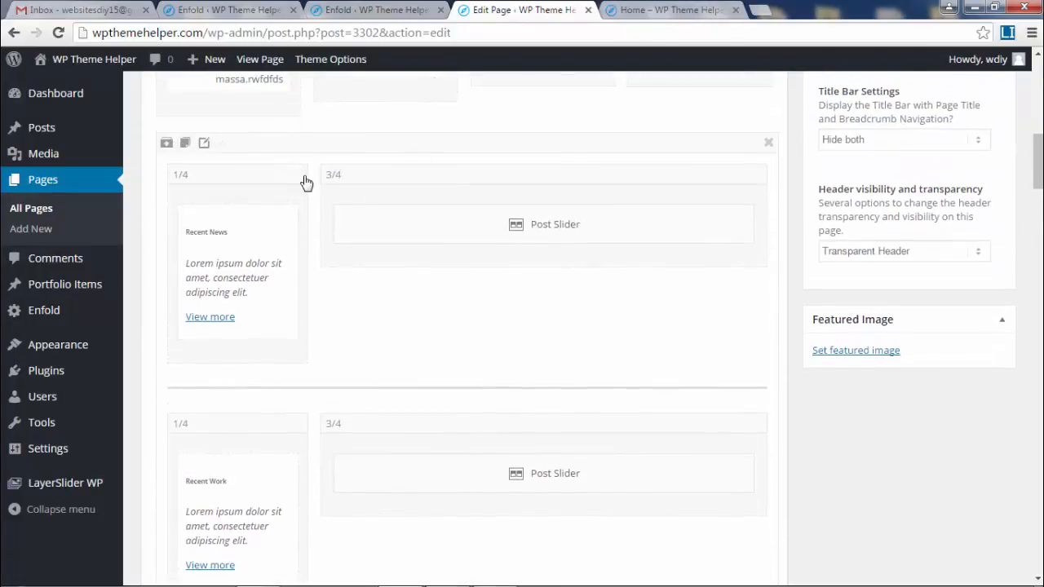
left_click(298, 176)
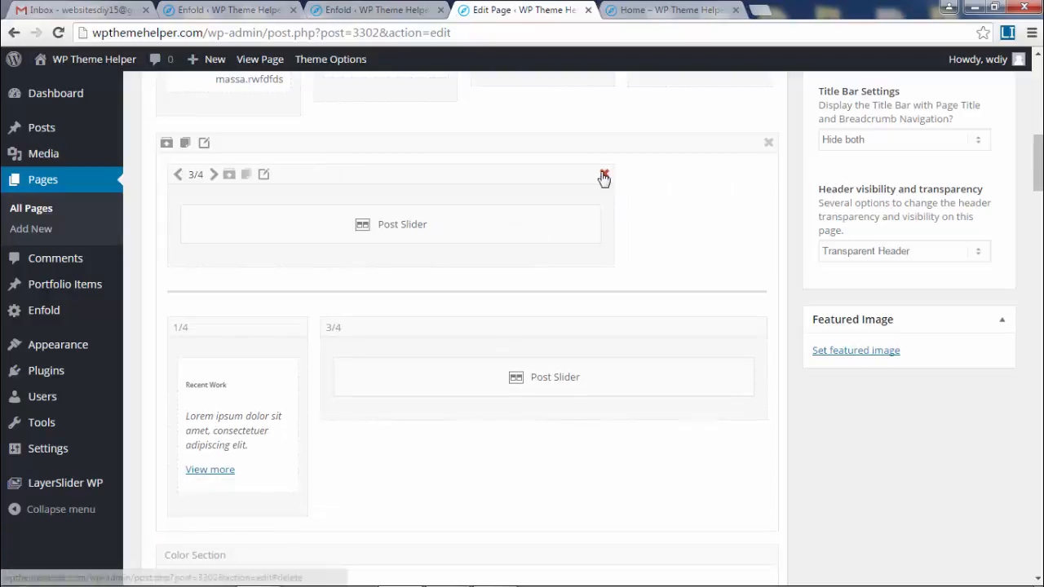
left_click(603, 177)
- Delete the Advanced Layerslider element and check the live page
scroll(653, 319, "down", 2)
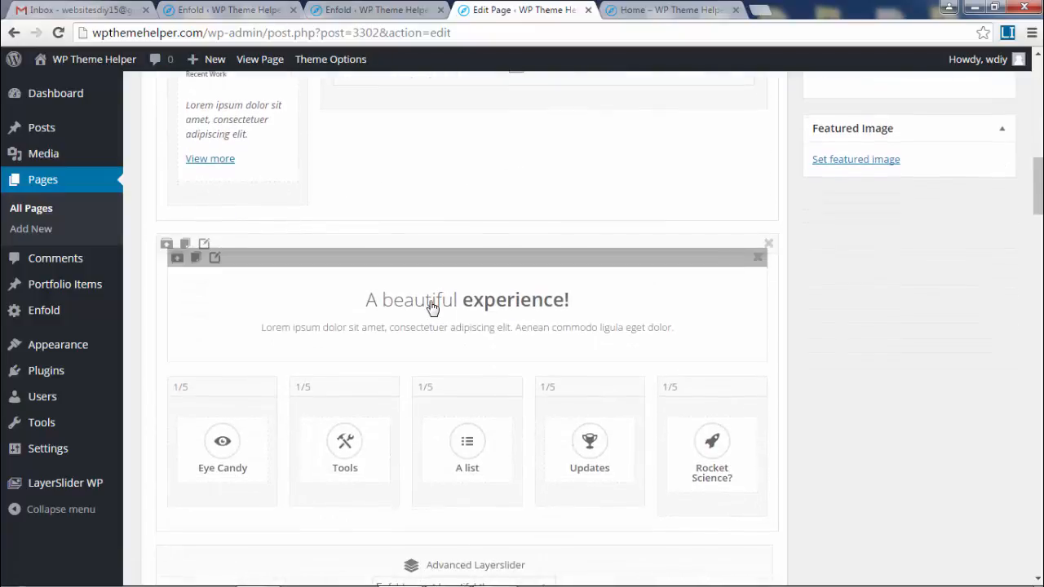
scroll(433, 308, "down", 2)
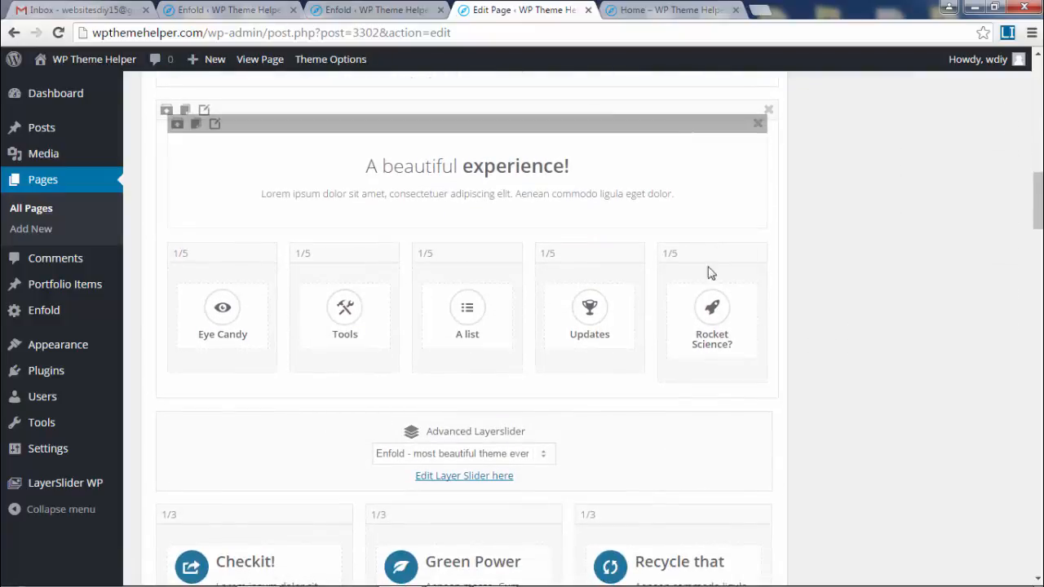
scroll(778, 321, "down", 1)
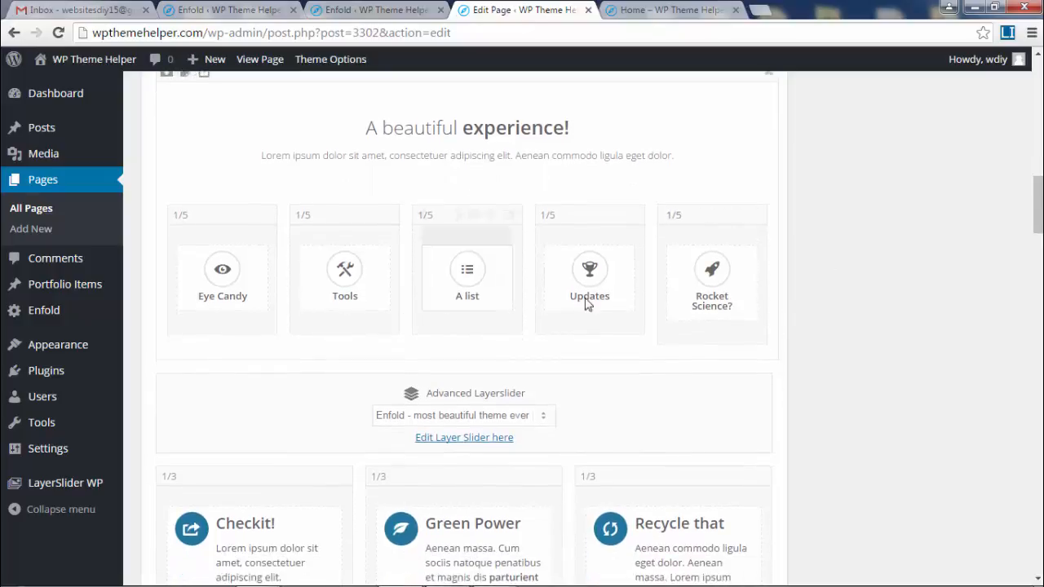
scroll(573, 300, "down", 2)
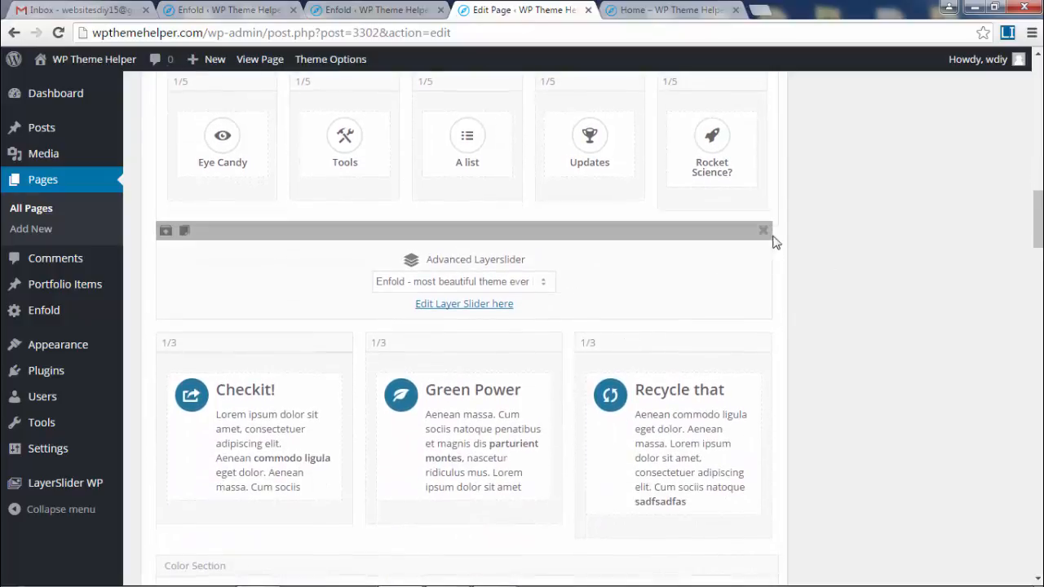
left_click(763, 232)
left_click(632, 8)
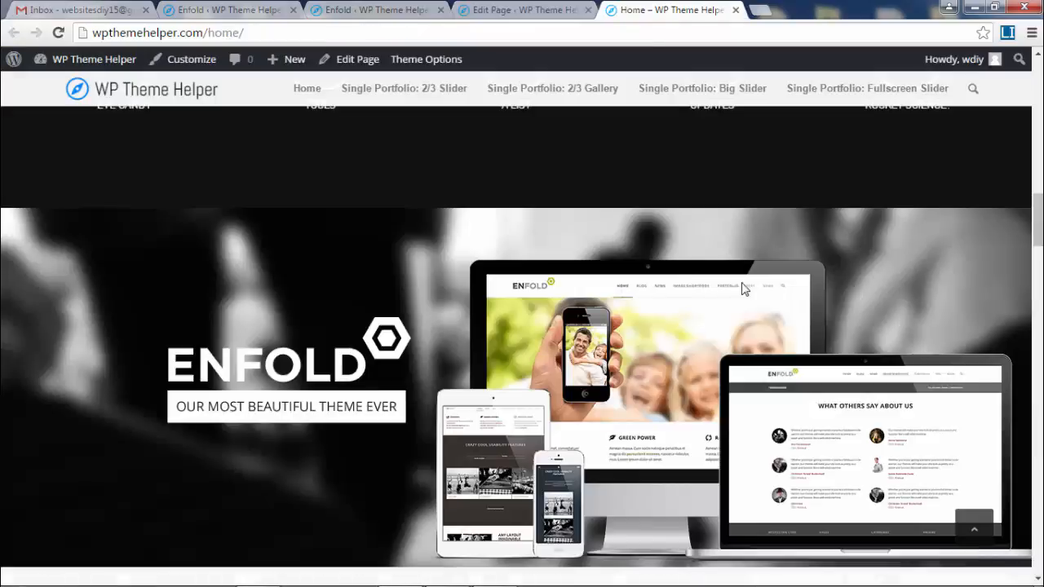
scroll(512, 356, "down", 5)
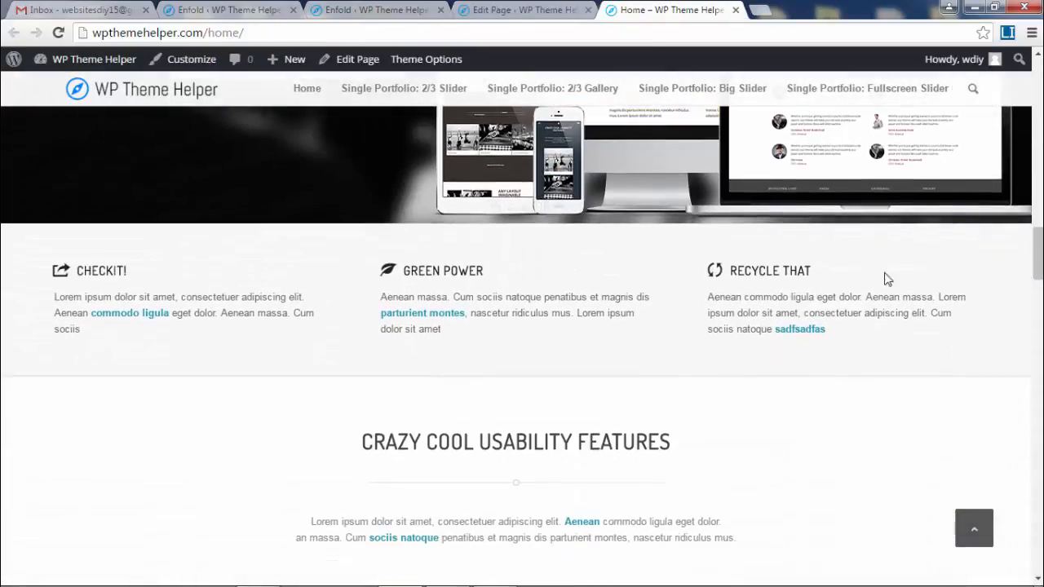
left_click(538, 8)
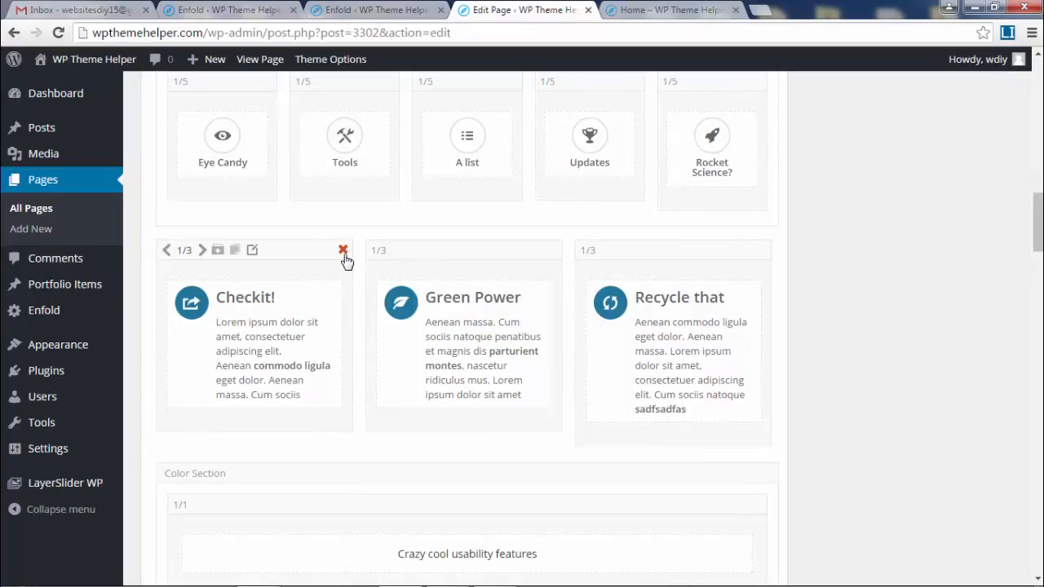
- Delete the Checkit!, Green Power and Recycle that feature boxes
left_click(343, 251)
left_click(344, 252)
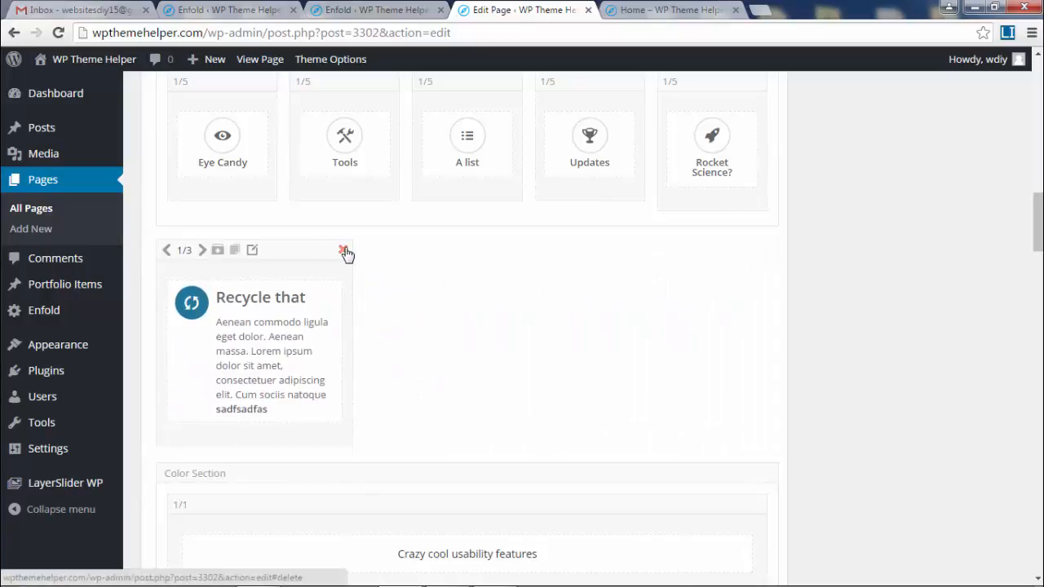
left_click(344, 252)
scroll(865, 311, "down", 2)
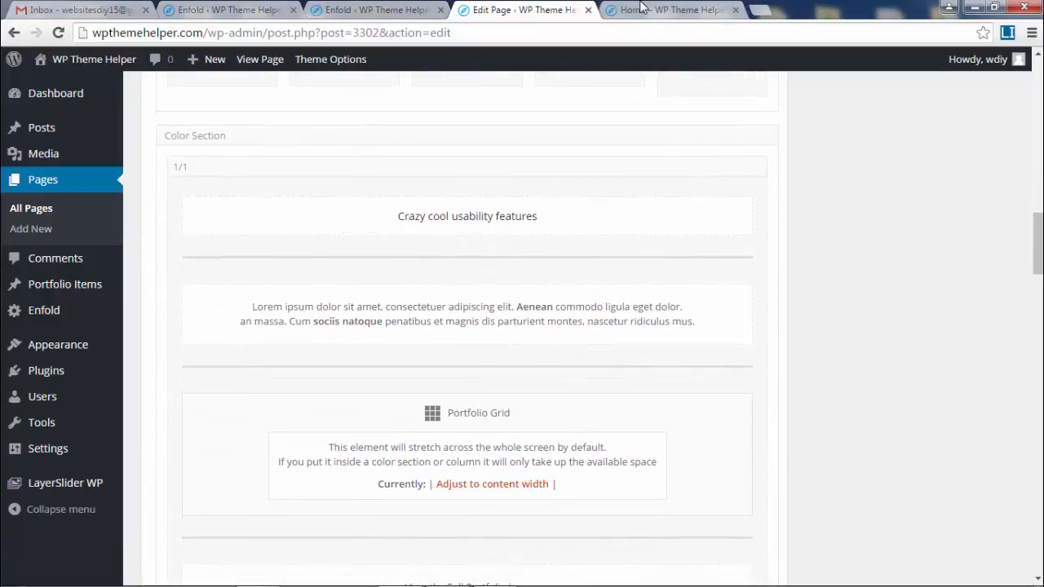
- Compare against the live home page, then delete the Portfolio Grid and its 'View the Full Portfolio here' link
left_click(642, 7)
scroll(743, 327, "down", 4)
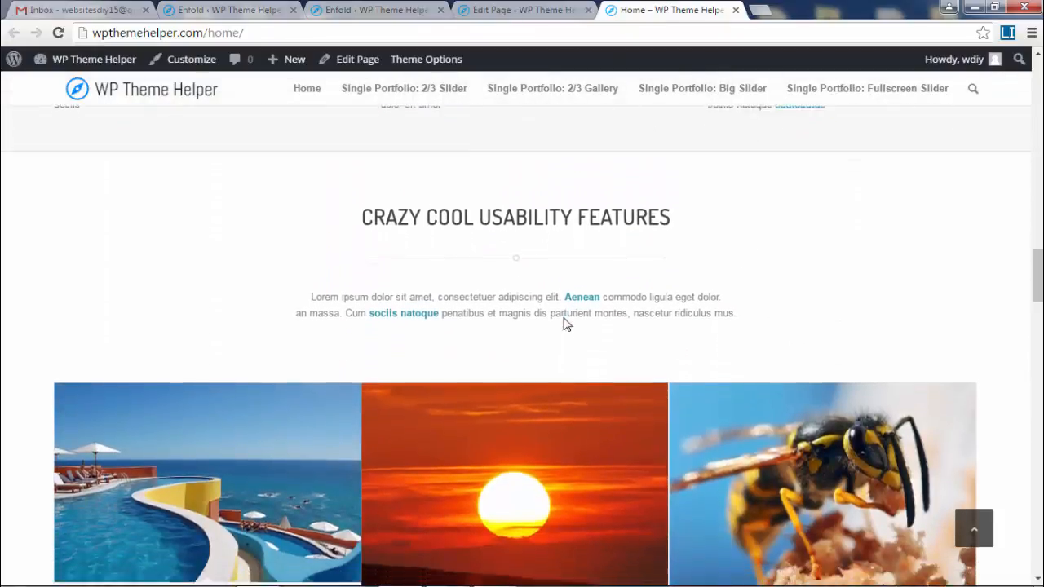
scroll(534, 300, "down", 3)
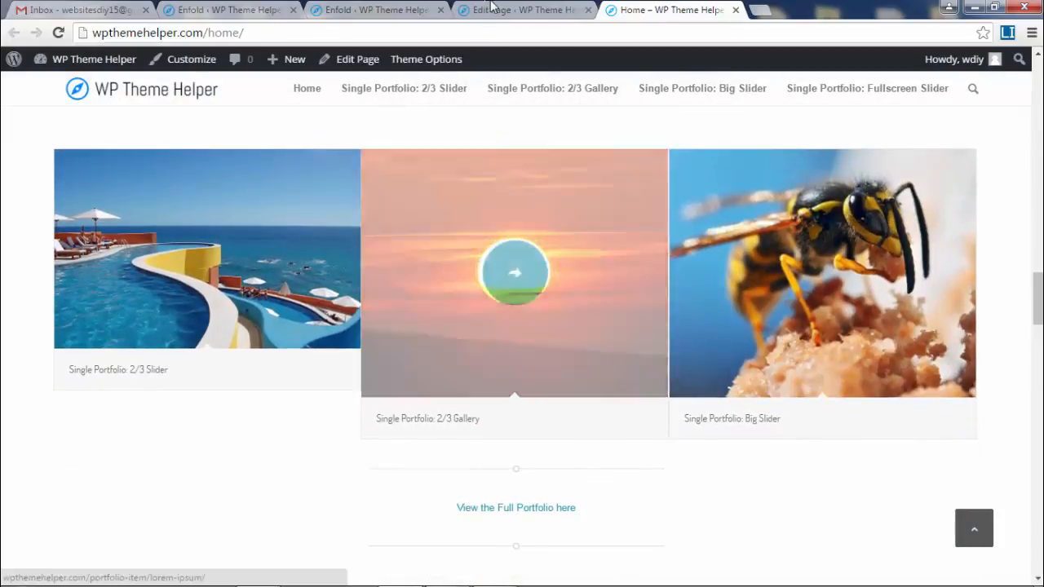
left_click(492, 9)
scroll(611, 383, "down", 1)
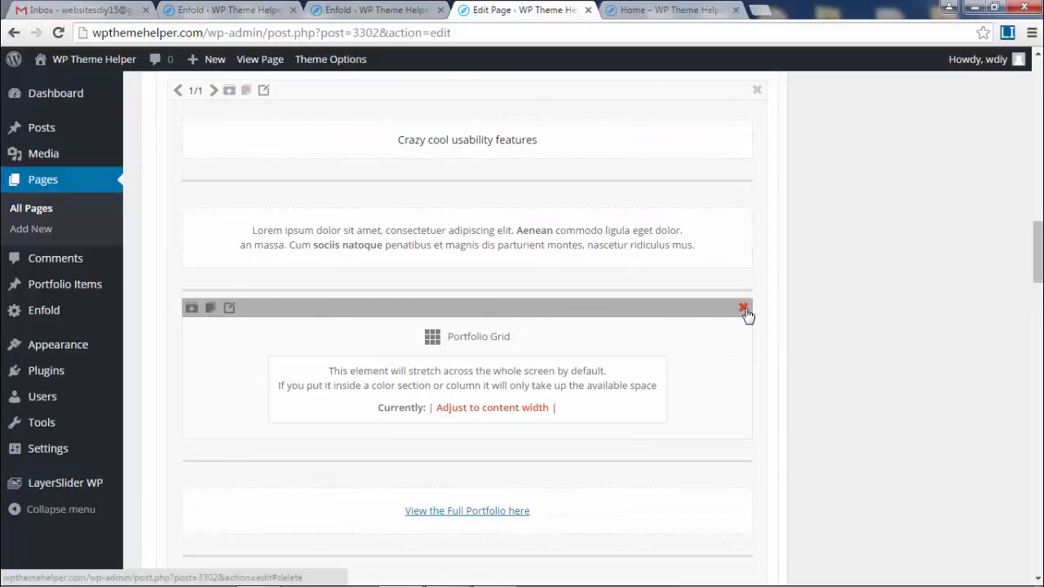
left_click(744, 309)
left_click(744, 341)
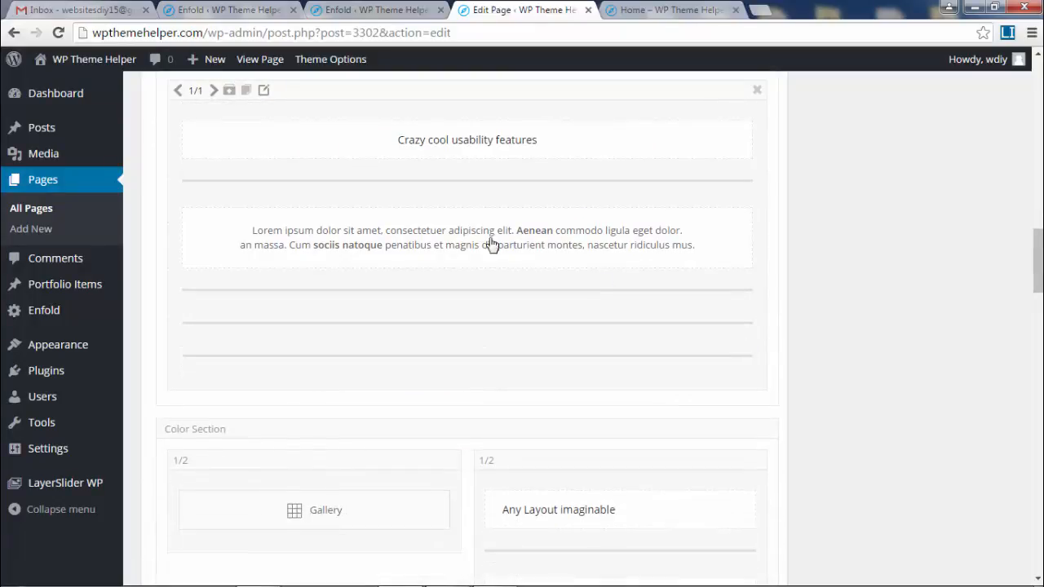
- Scroll through the live home page to confirm the portfolio elements are gone
left_click(607, 11)
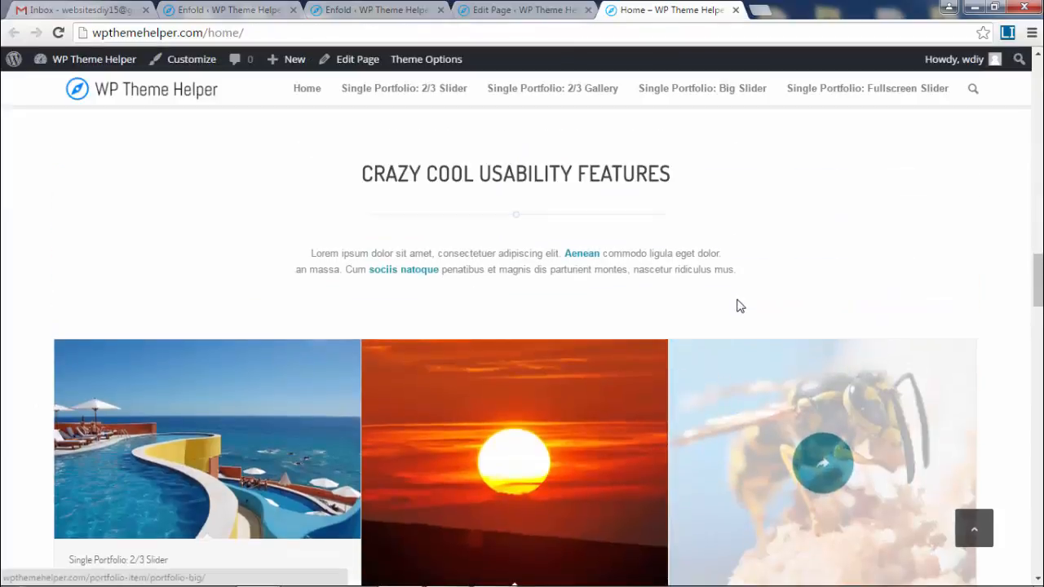
scroll(749, 333, "down", 5)
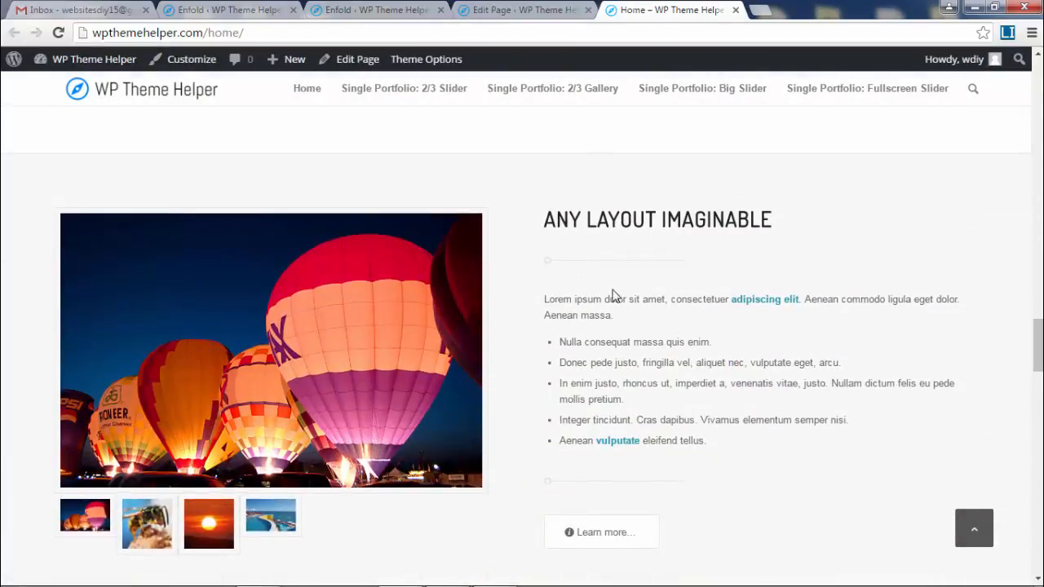
scroll(613, 296, "down", 5)
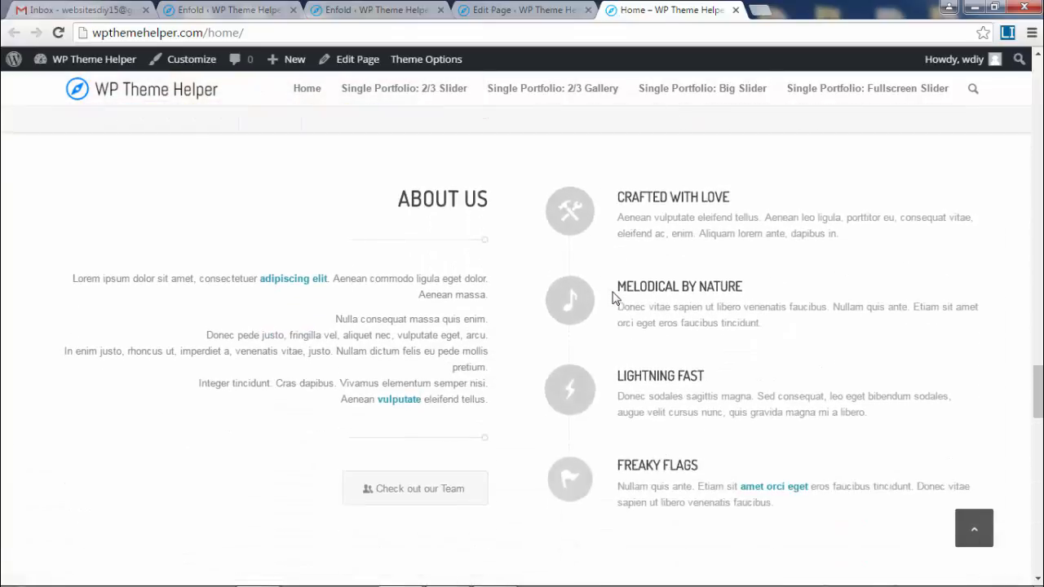
scroll(613, 298, "down", 6)
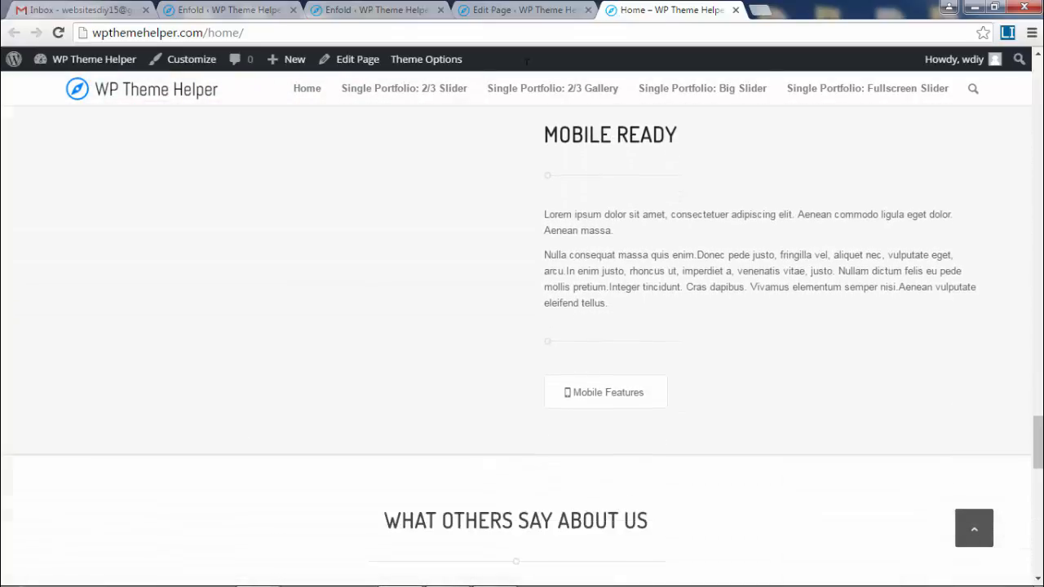
left_click(522, 10)
scroll(611, 318, "down", 5)
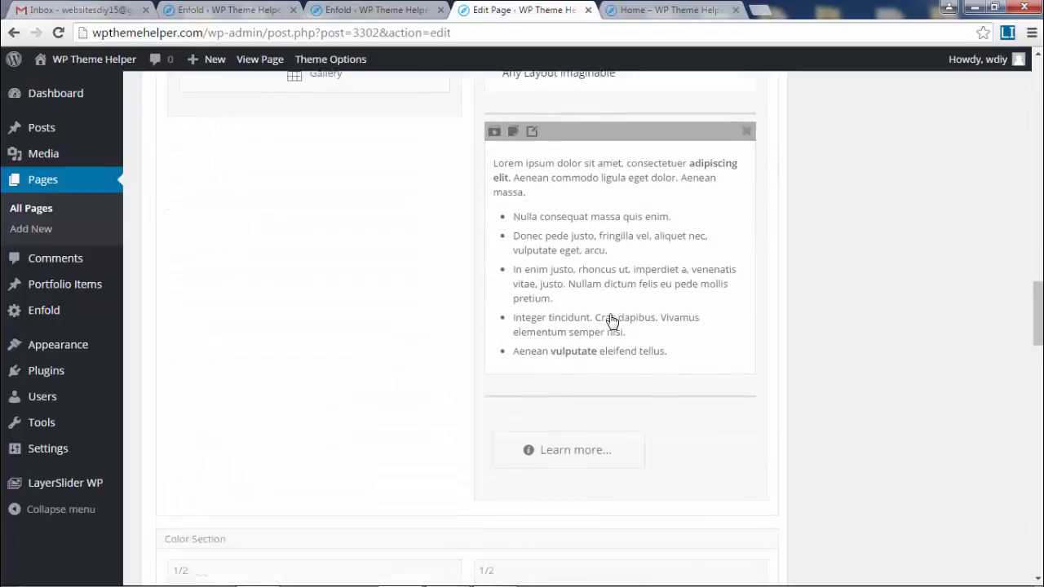
scroll(612, 320, "down", 6)
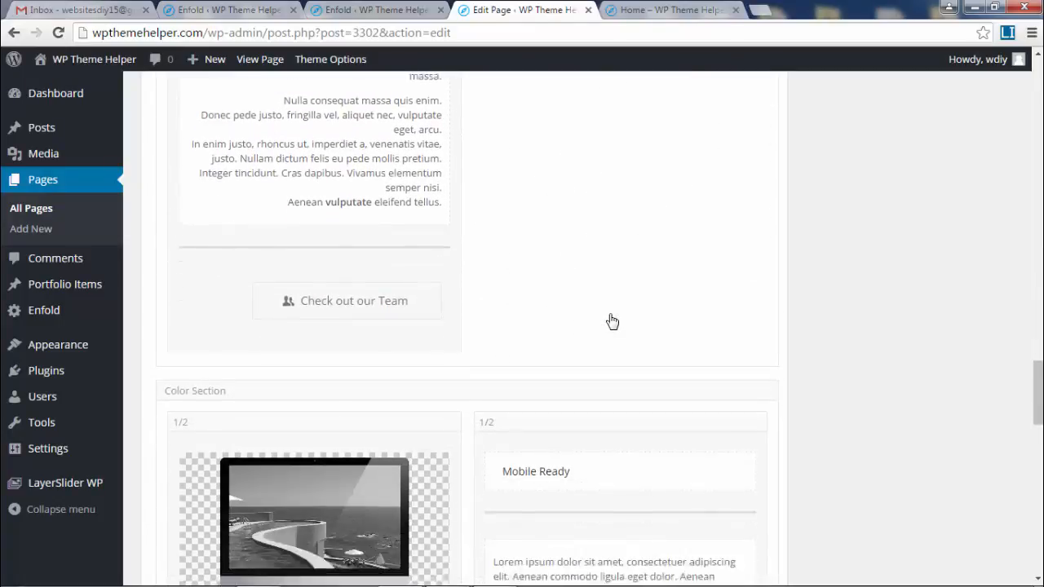
scroll(612, 320, "down", 5)
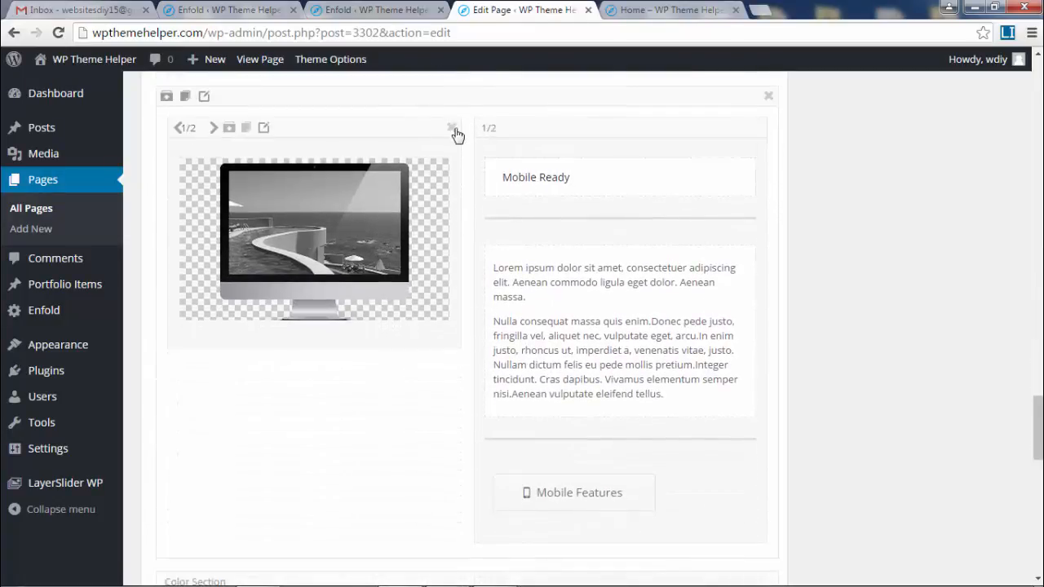
left_click(452, 129)
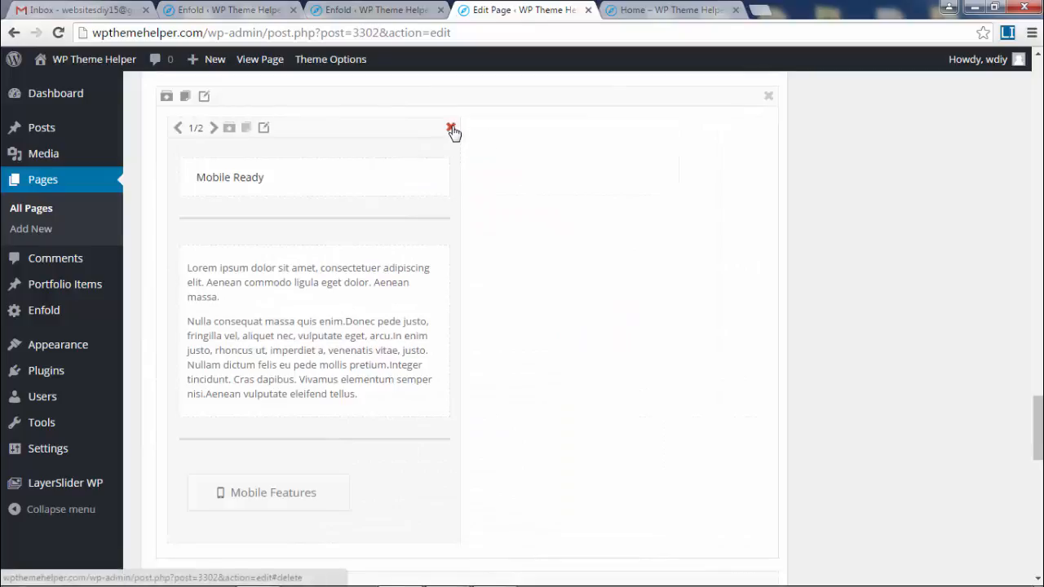
left_click(452, 129)
left_click(770, 97)
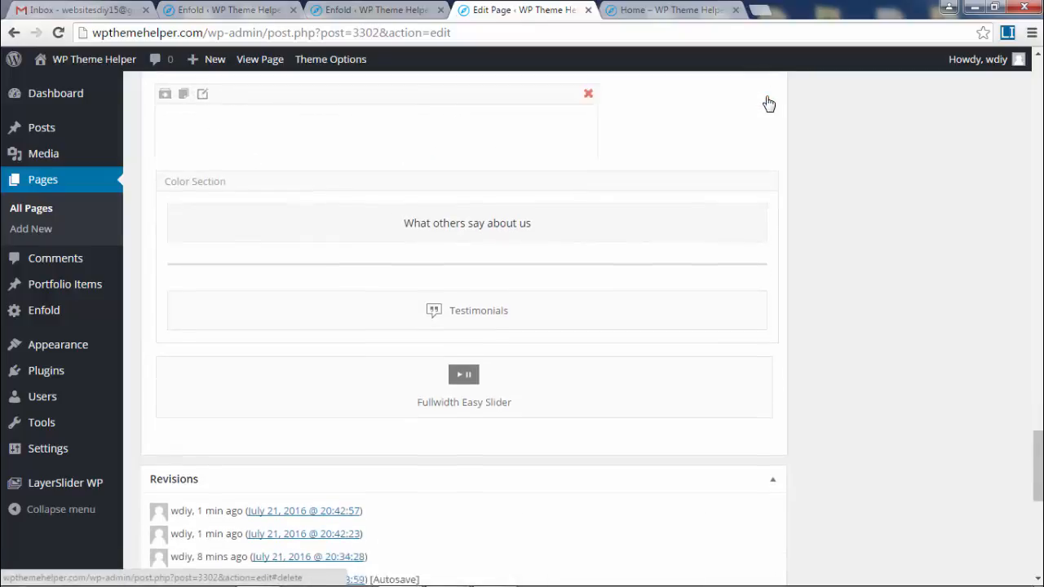
scroll(692, 278, "up", 2)
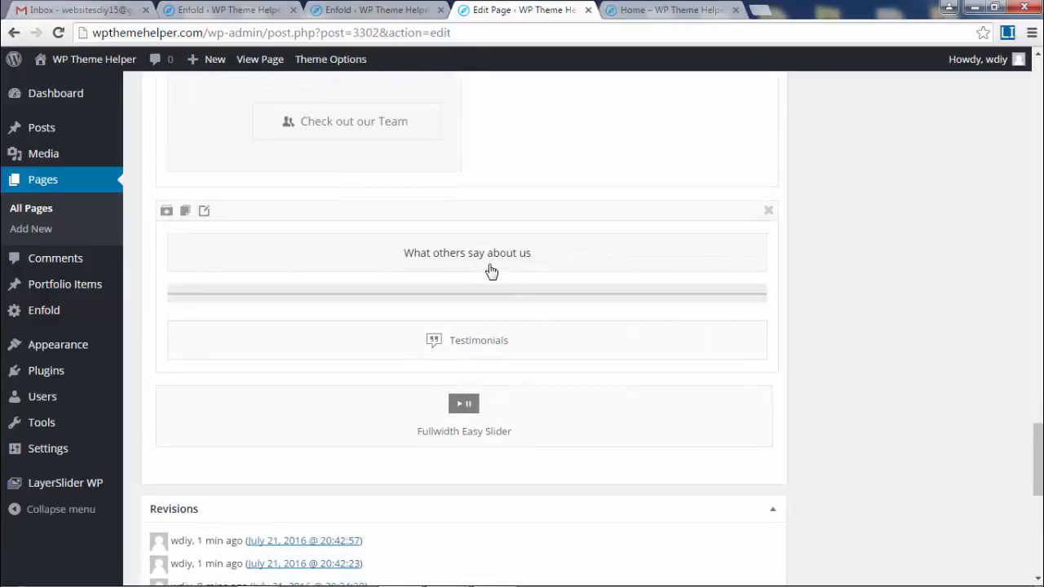
key("ctrl+Tab")
scroll(775, 356, "down", 6)
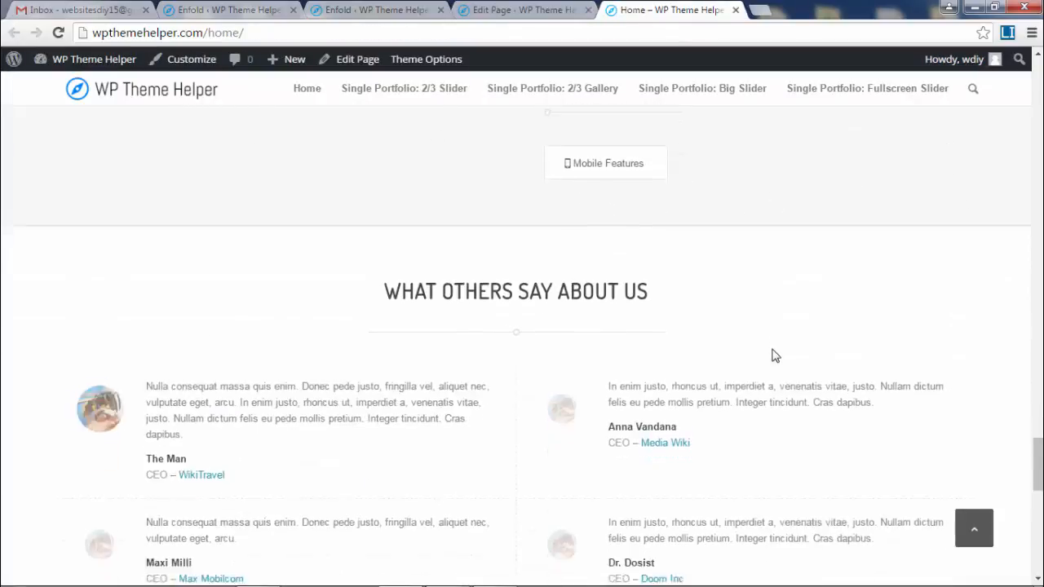
scroll(781, 302, "down", 7)
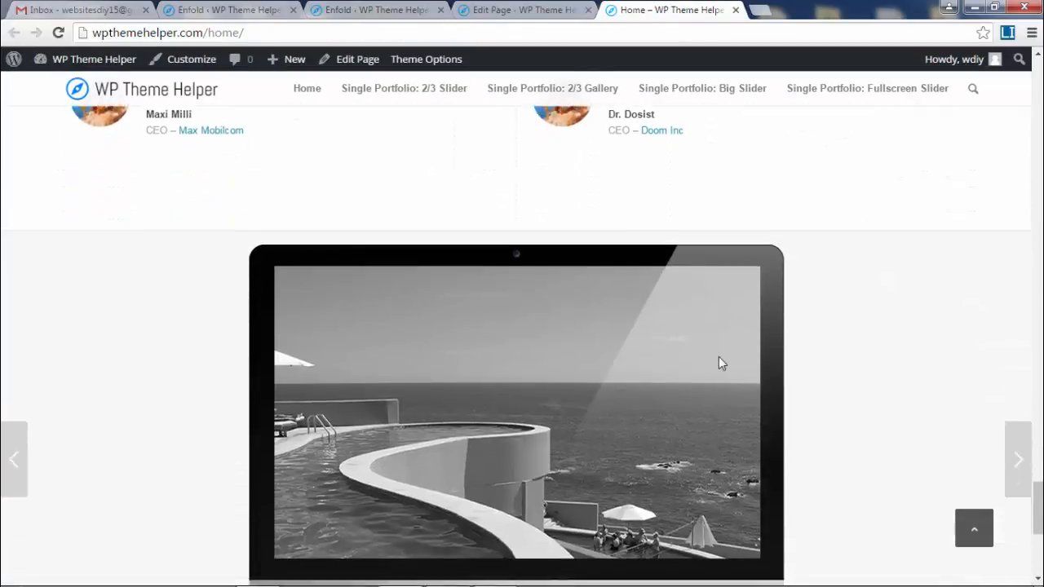
scroll(652, 376, "up", 3)
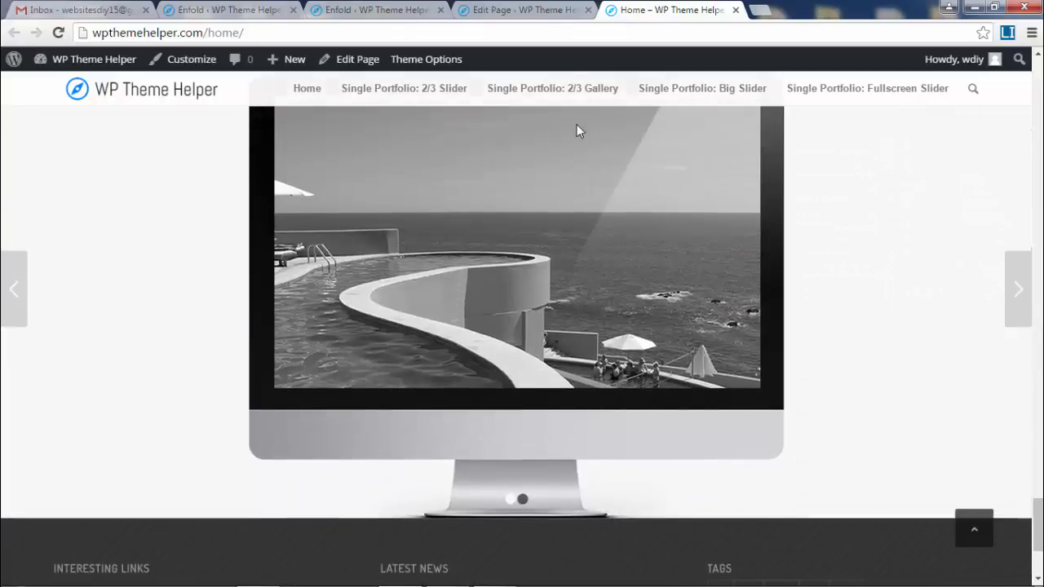
key("ctrl+shift+Tab")
scroll(526, 337, "down", 2)
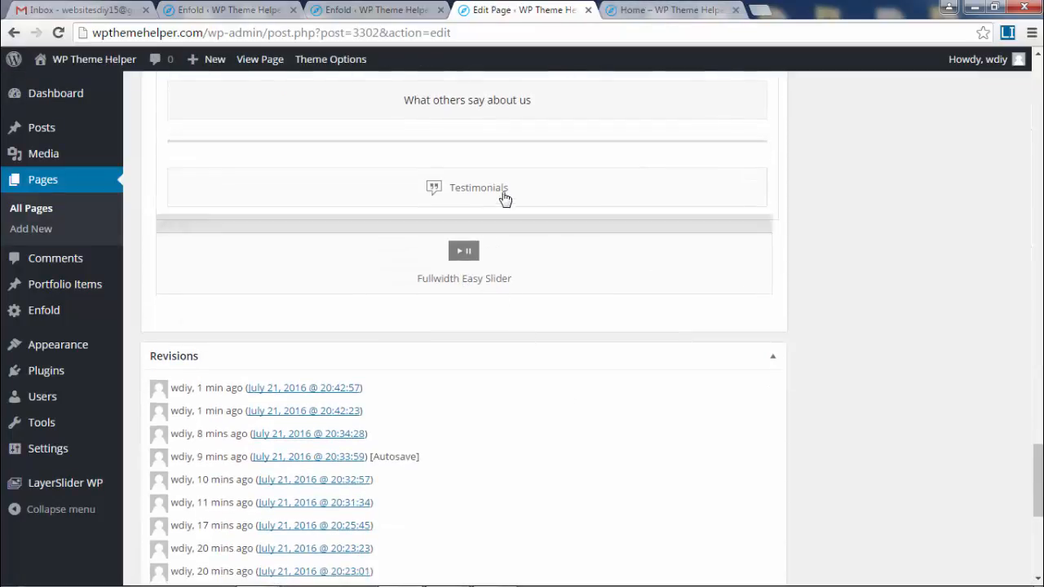
key("ctrl+Tab")
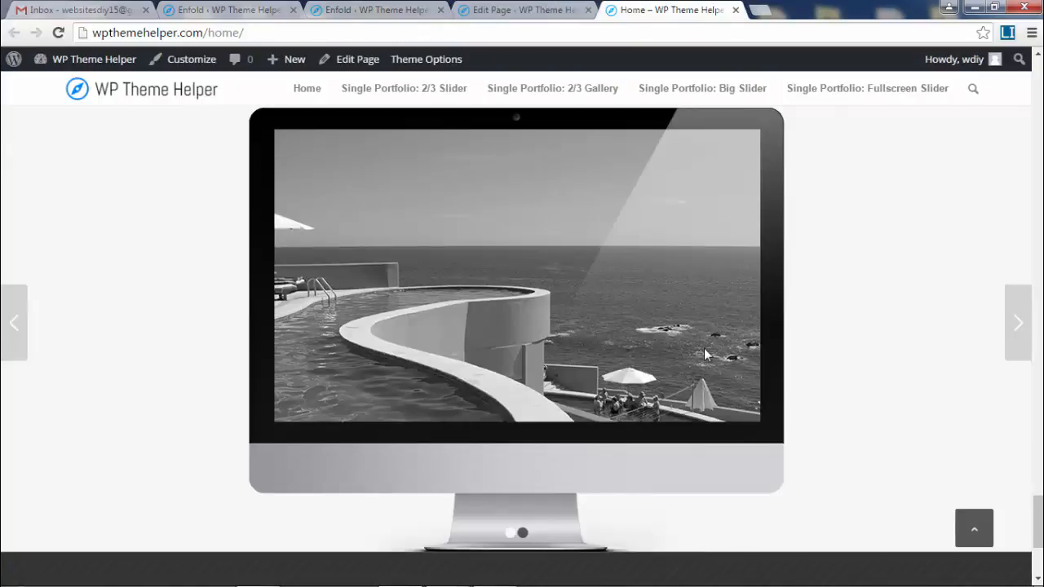
scroll(706, 353, "up", 5)
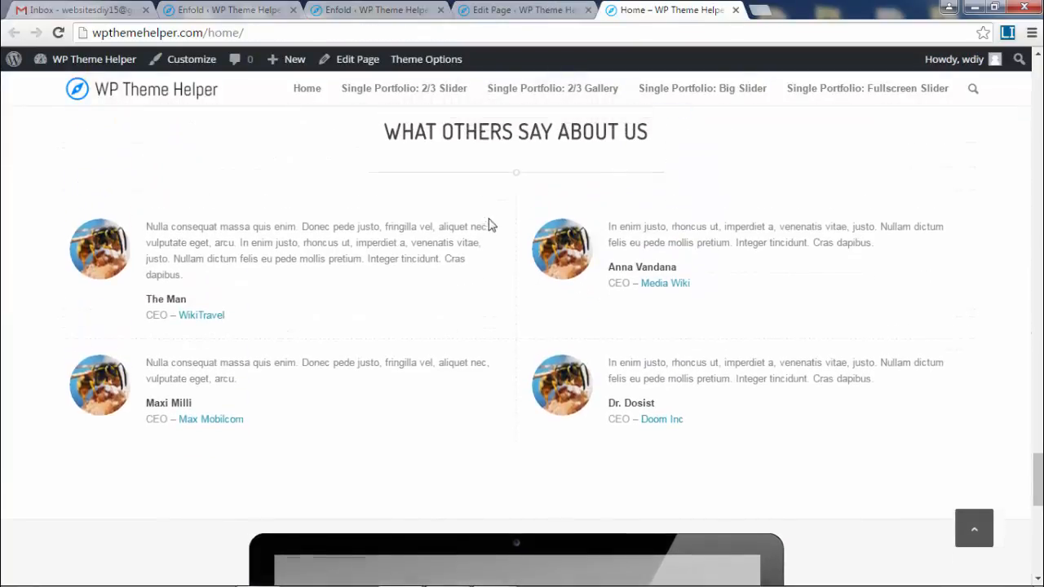
left_click_drag(372, 158, 690, 173)
left_click(609, 215)
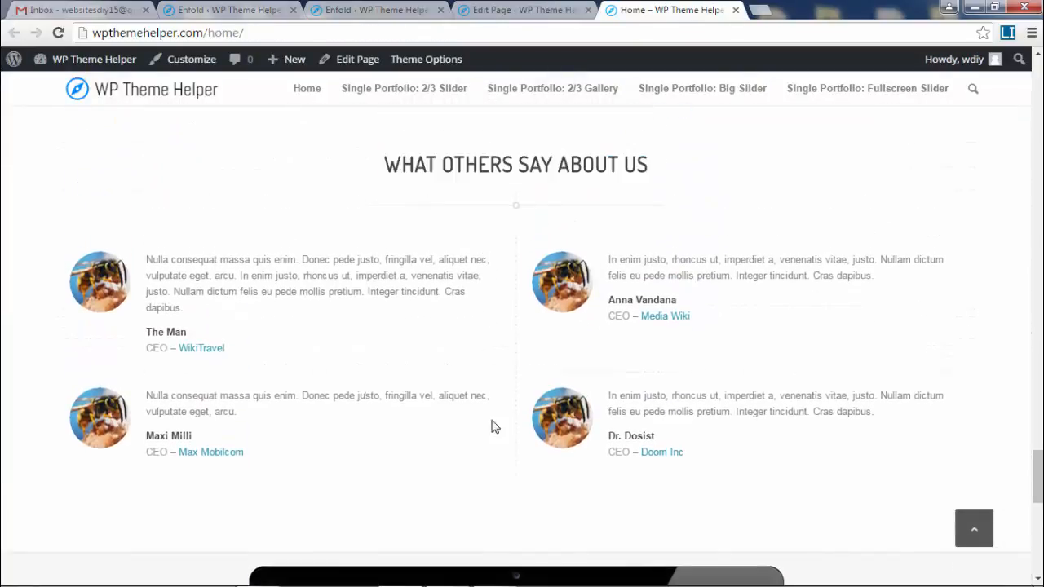
scroll(492, 426, "down", 3)
key("ctrl+shift+Tab")
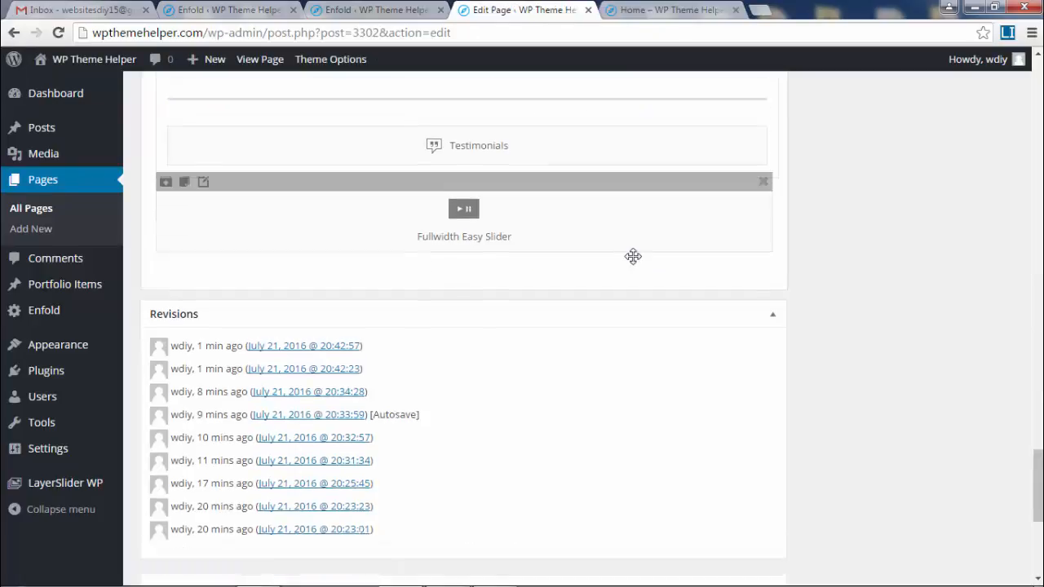
scroll(633, 256, "down", 1)
scroll(734, 260, "up", 1)
- Remove the Fullwidth Easy Slider element from the Home page and save the change
left_click(763, 206)
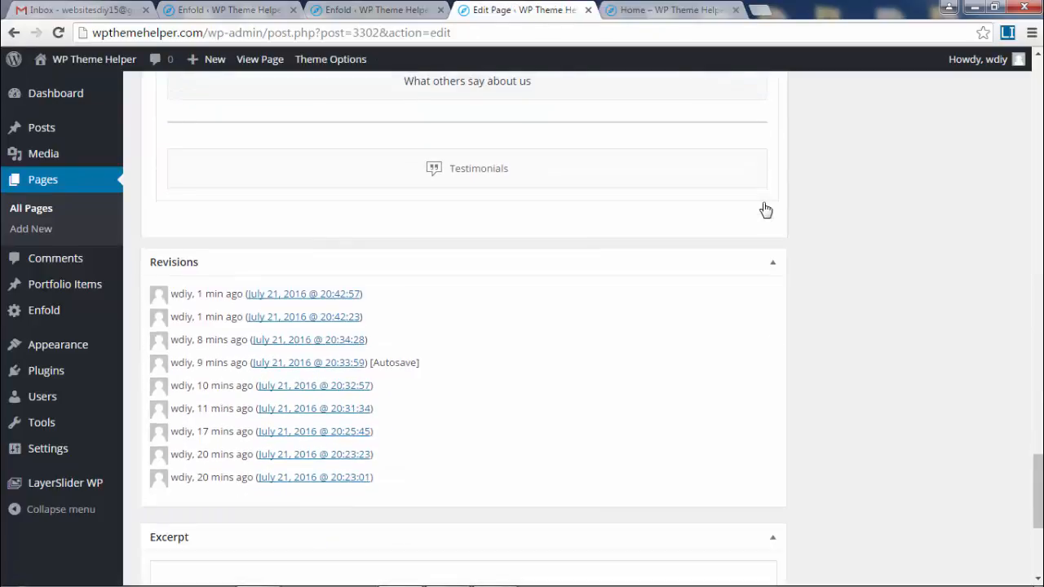
left_click_drag(1040, 496, 1039, 78)
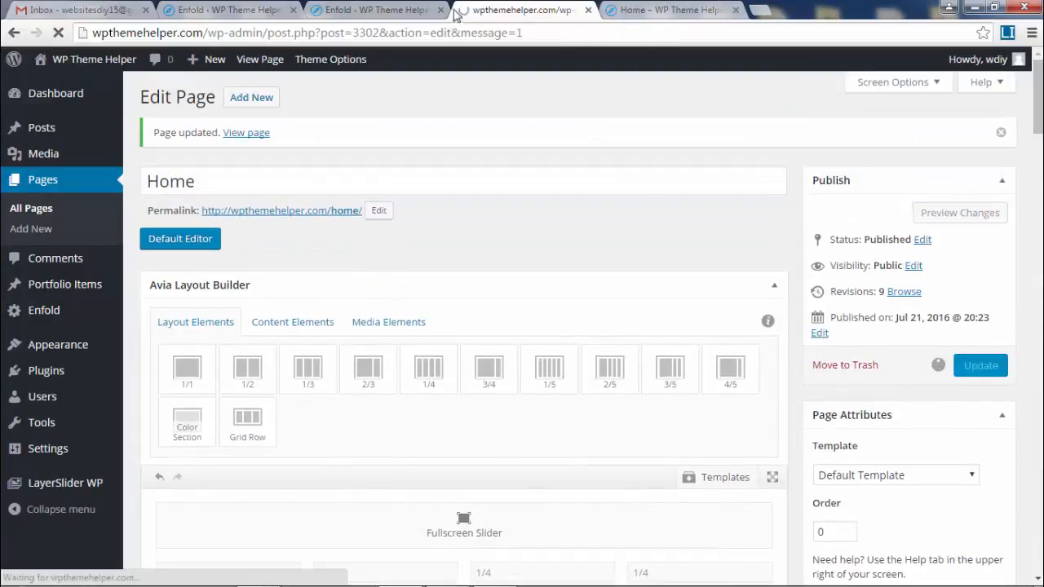
left_click(664, 10)
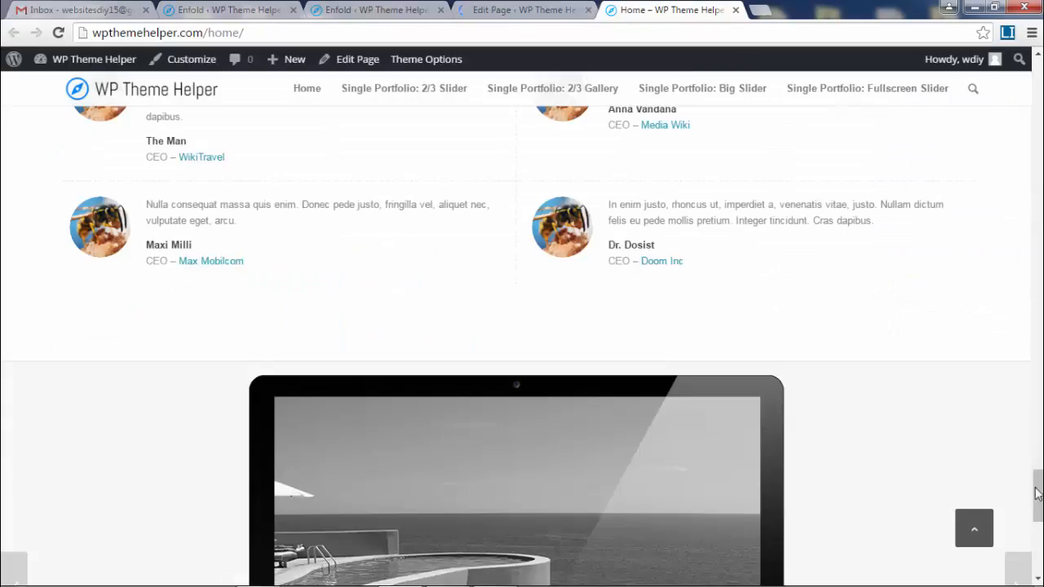
- Review the updated live home page, which now opens with the Fullscreen Slider
left_click_drag(1037, 494, 1033, 61)
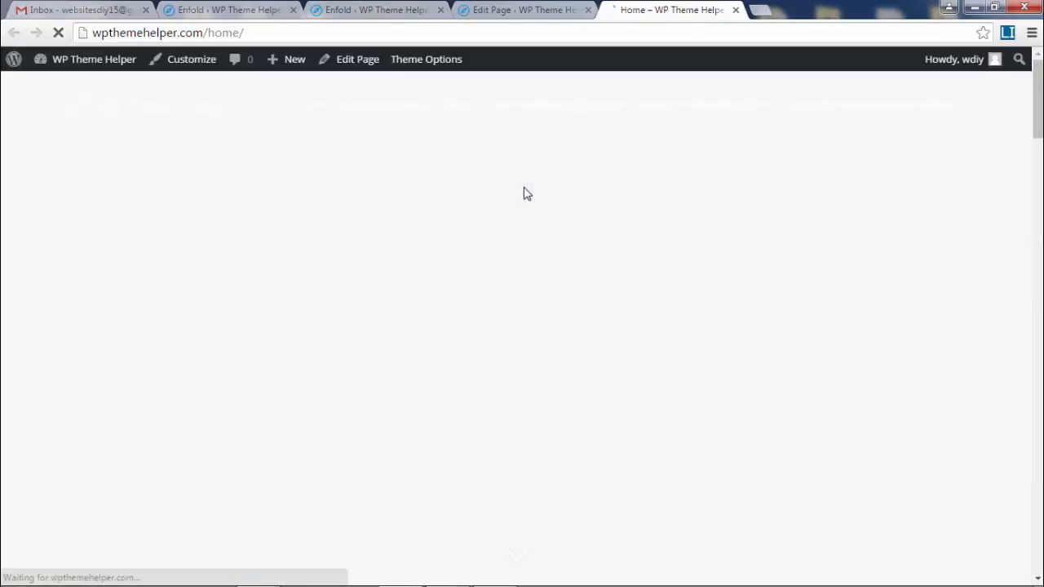
scroll(738, 263, "down", 3)
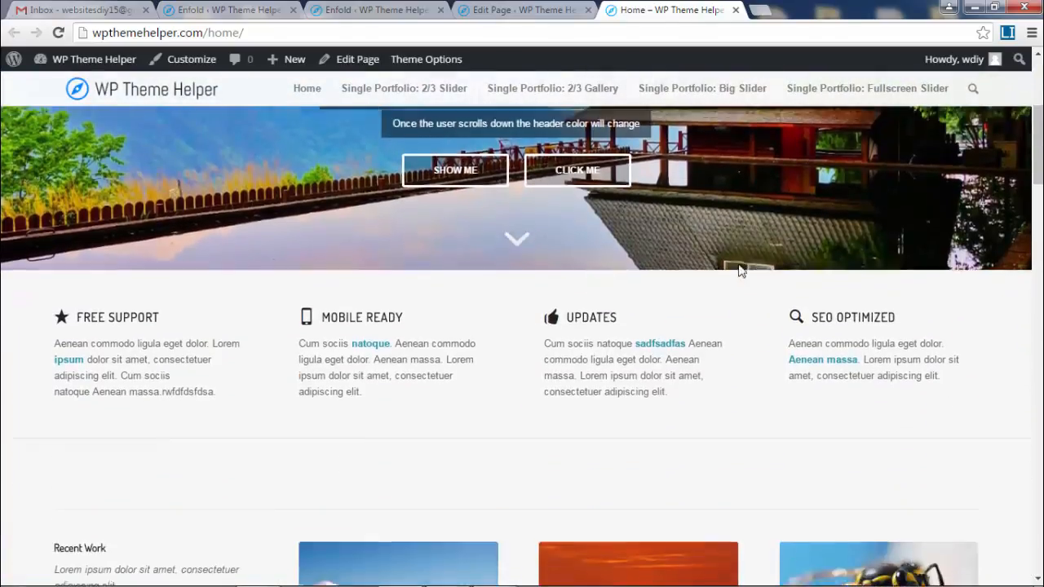
scroll(740, 270, "down", 4)
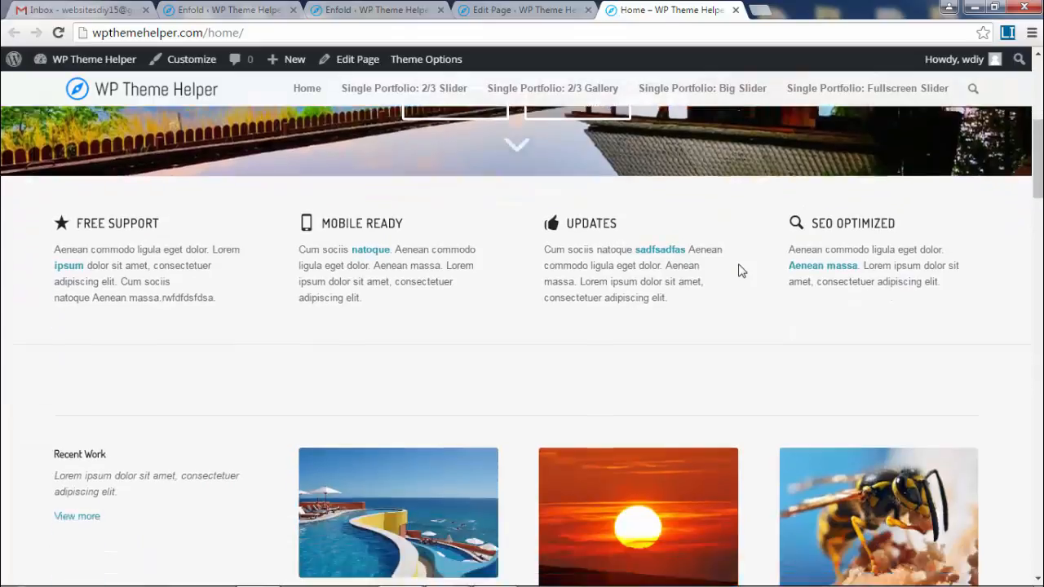
scroll(743, 273, "up", 4)
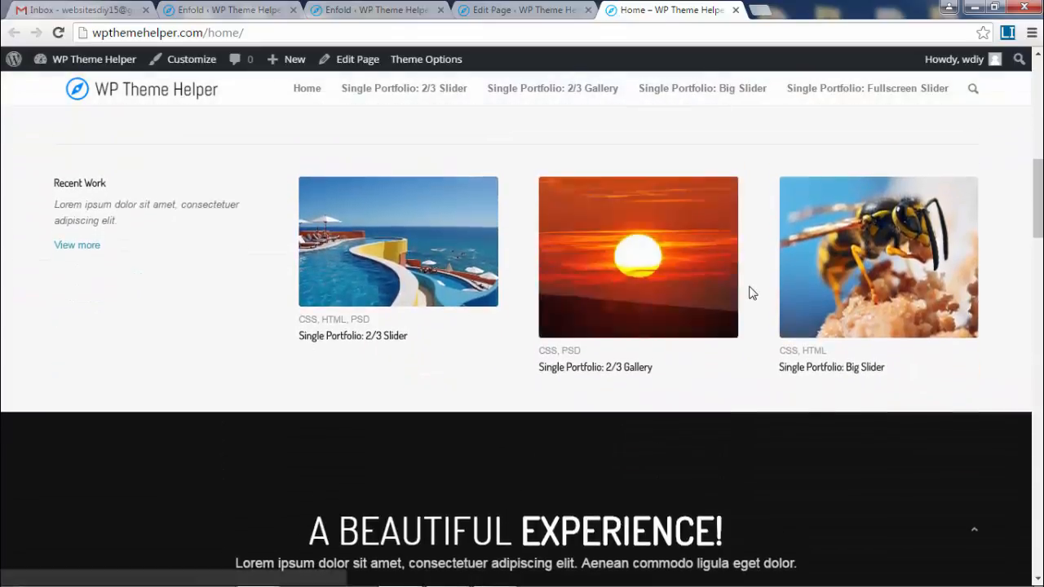
scroll(535, 377, "down", 4)
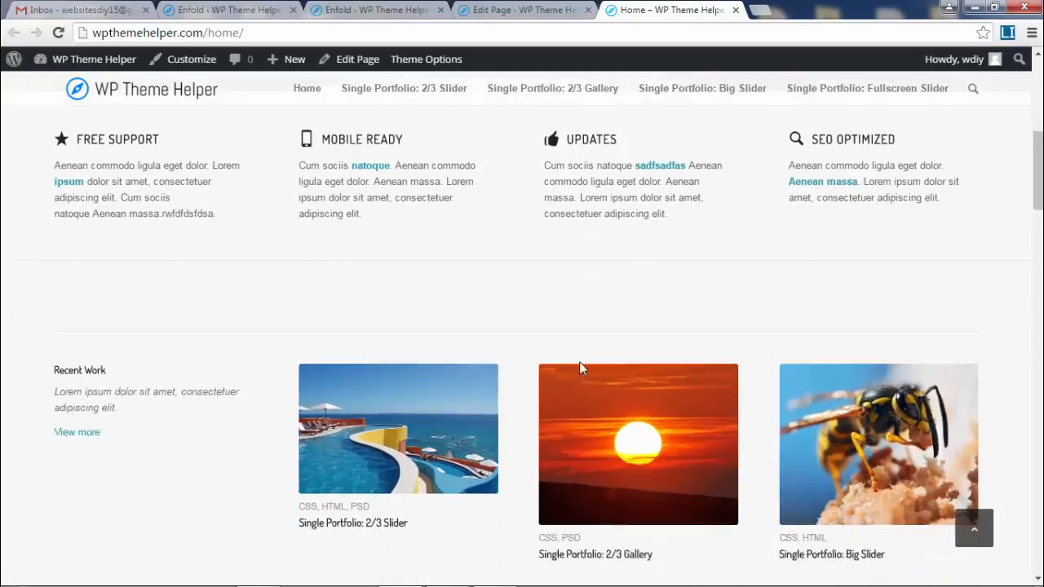
scroll(652, 406, "down", 5)
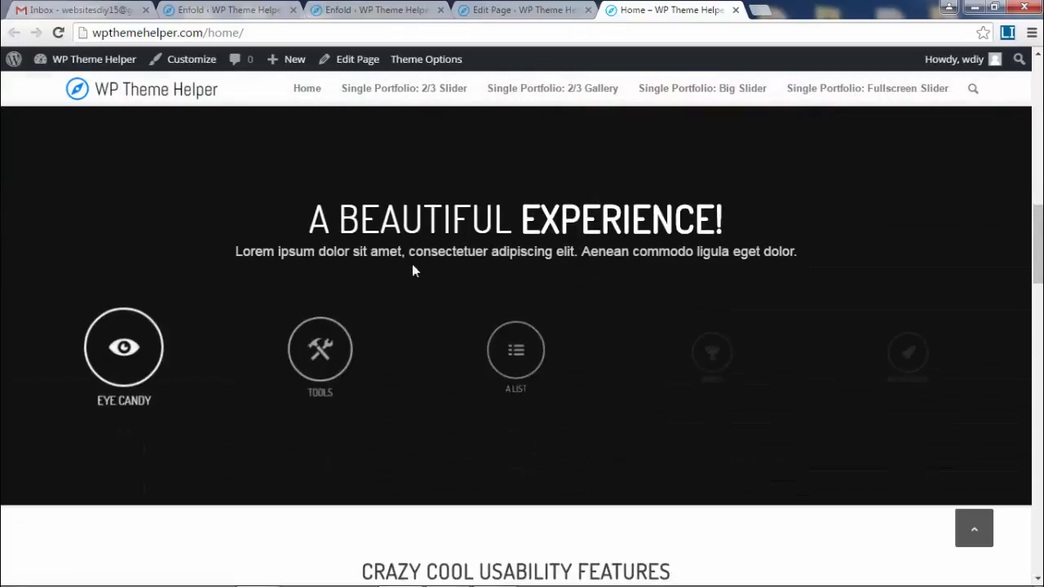
scroll(1039, 293, "down", 3)
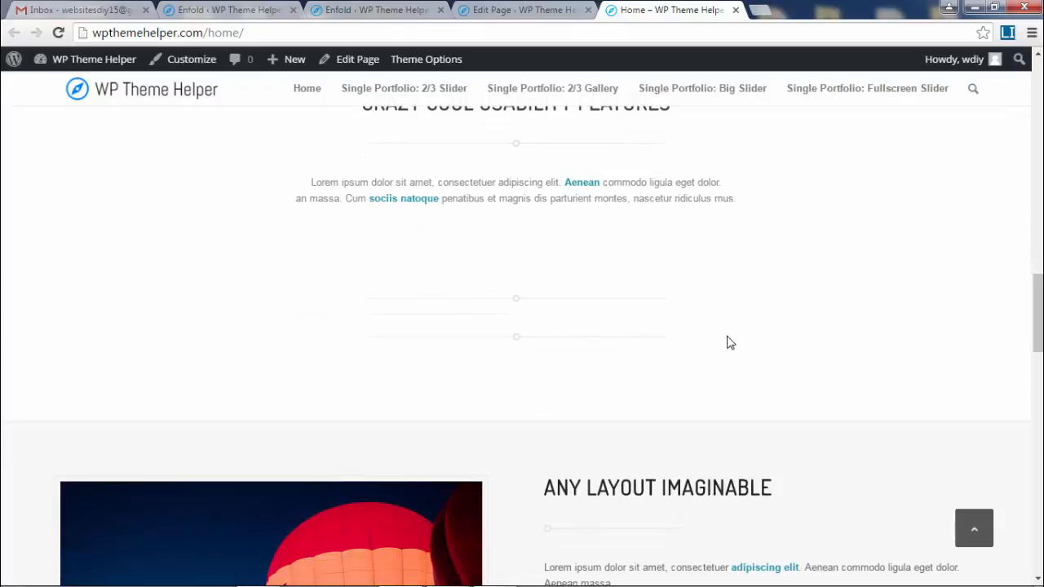
scroll(658, 326, "up", 1)
left_click_drag(1037, 281, 1037, 287)
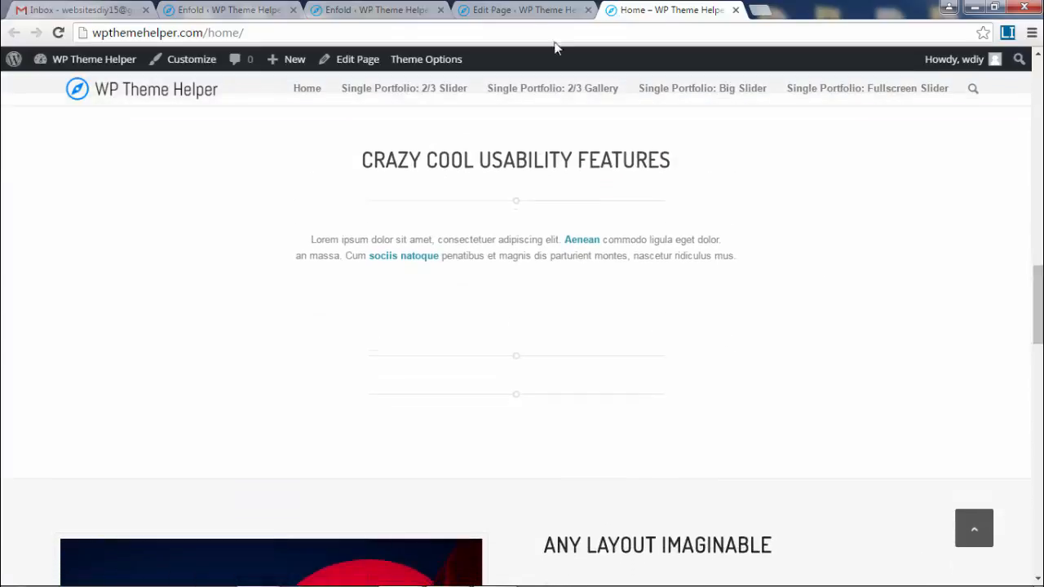
left_click(522, 10)
- Delete the two leftover separators below the 'Crazy cool usability features' text and update the page
scroll(767, 310, "down", 15)
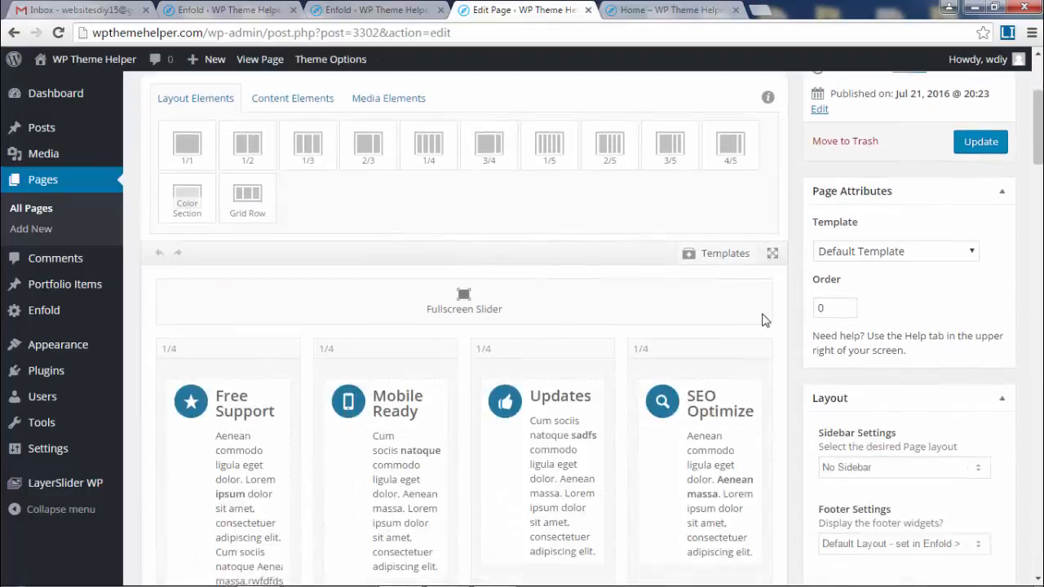
scroll(747, 337, "down", 2)
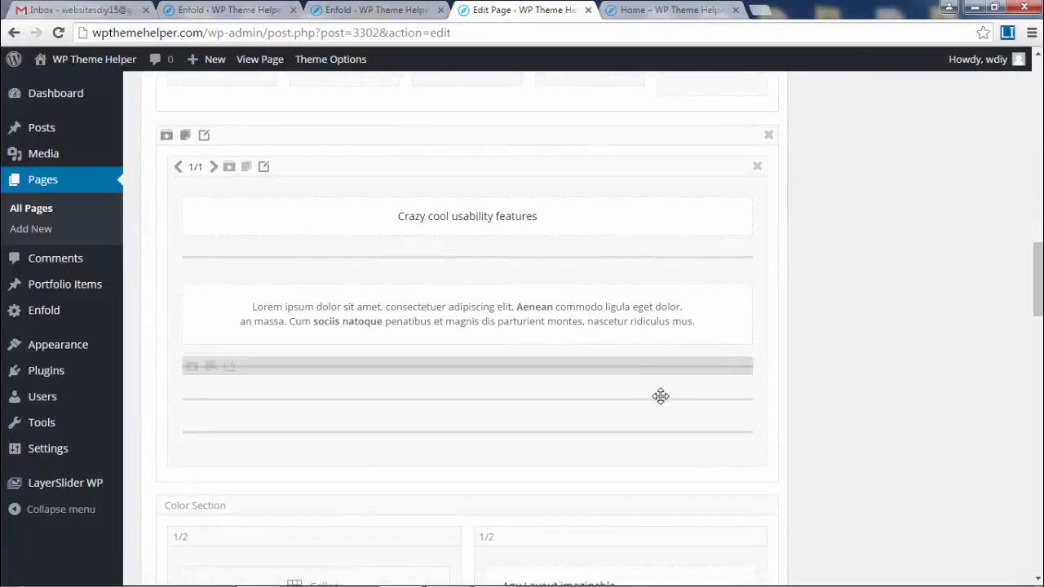
left_click(744, 401)
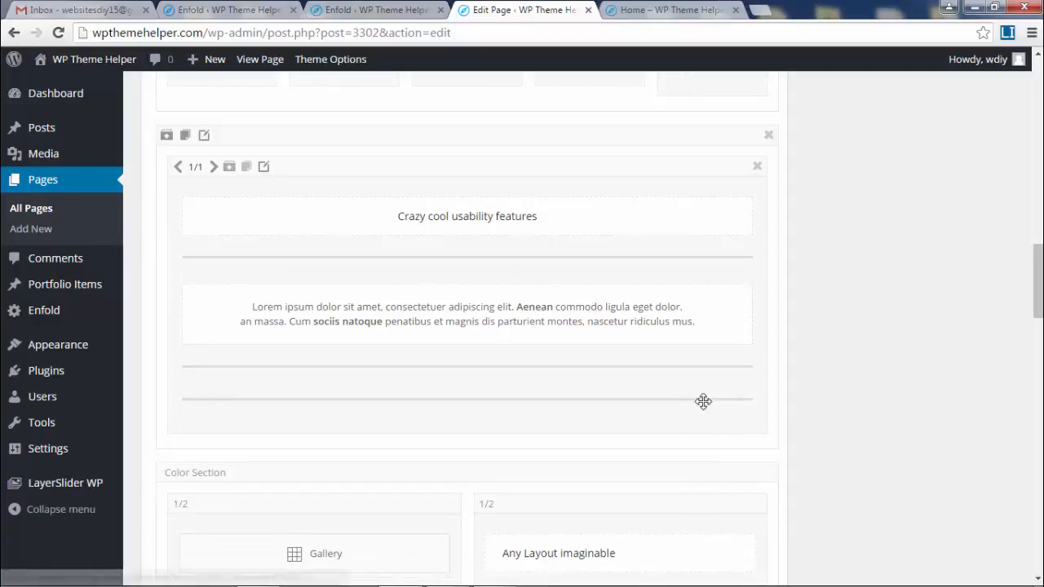
left_click(744, 399)
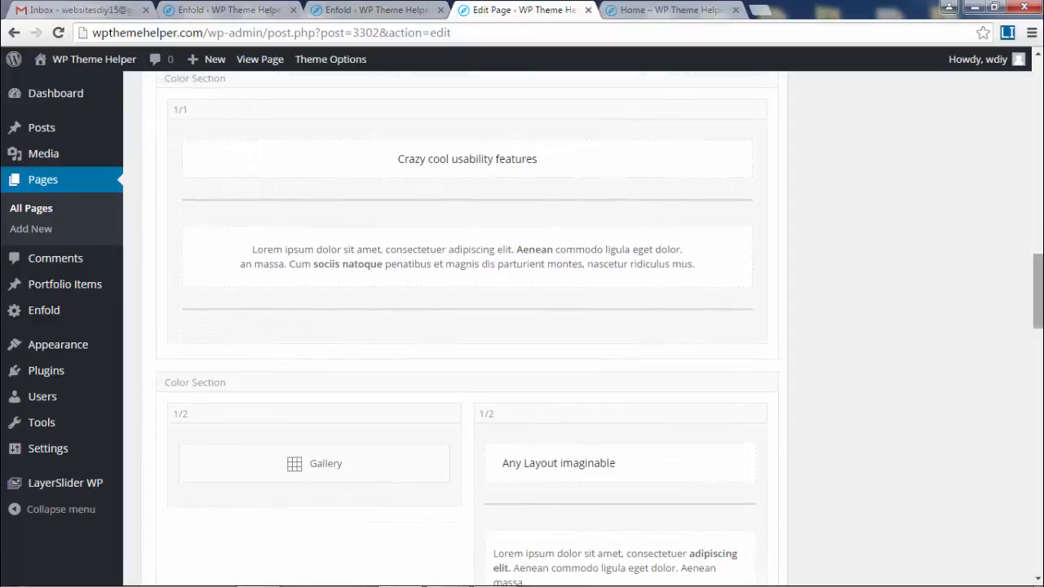
left_click_drag(1039, 312, 1039, 142)
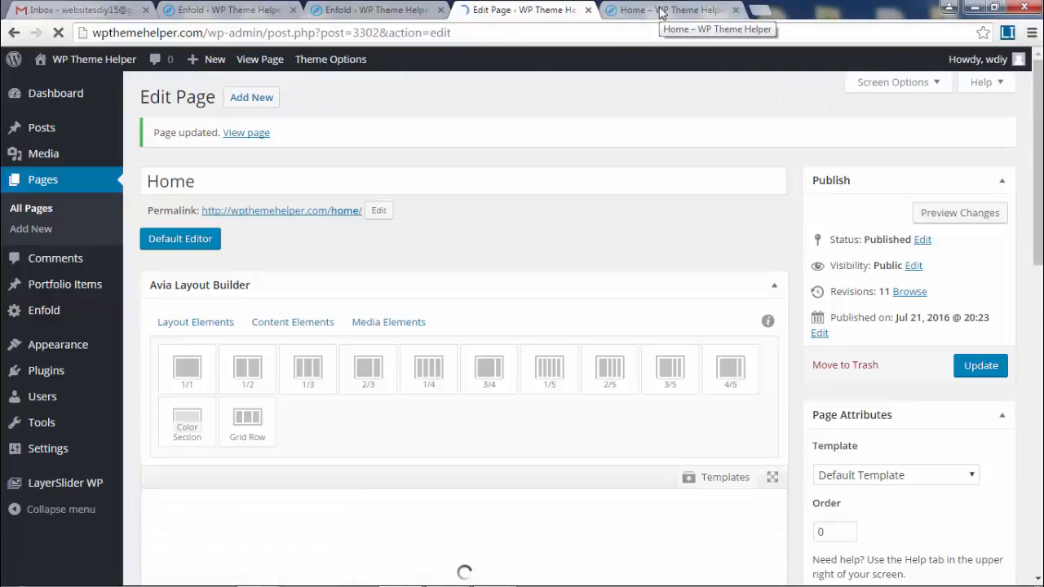
- Check the saved separator removal on the live home page
left_click(661, 11)
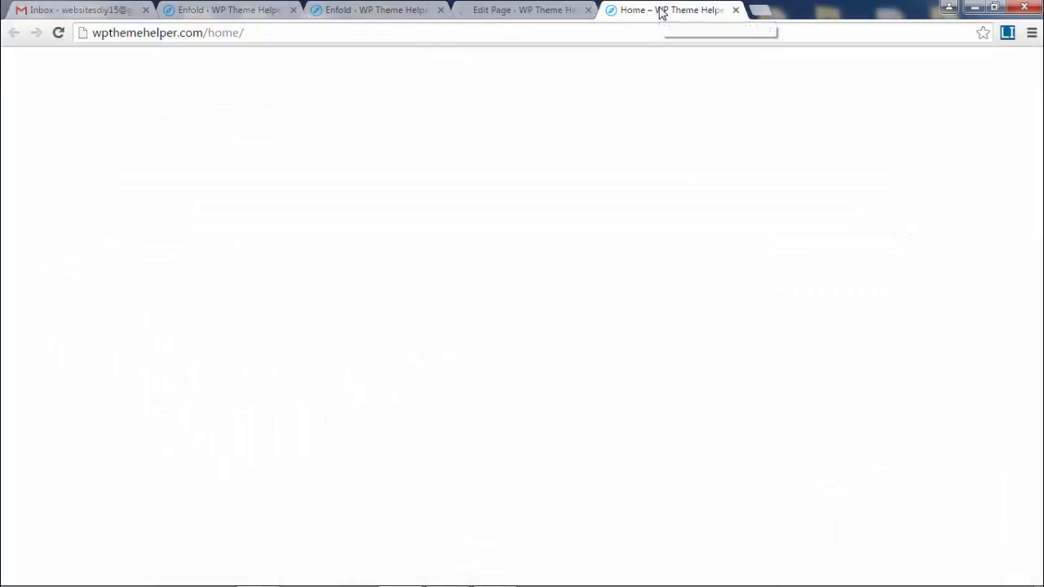
scroll(767, 216, "down", 3)
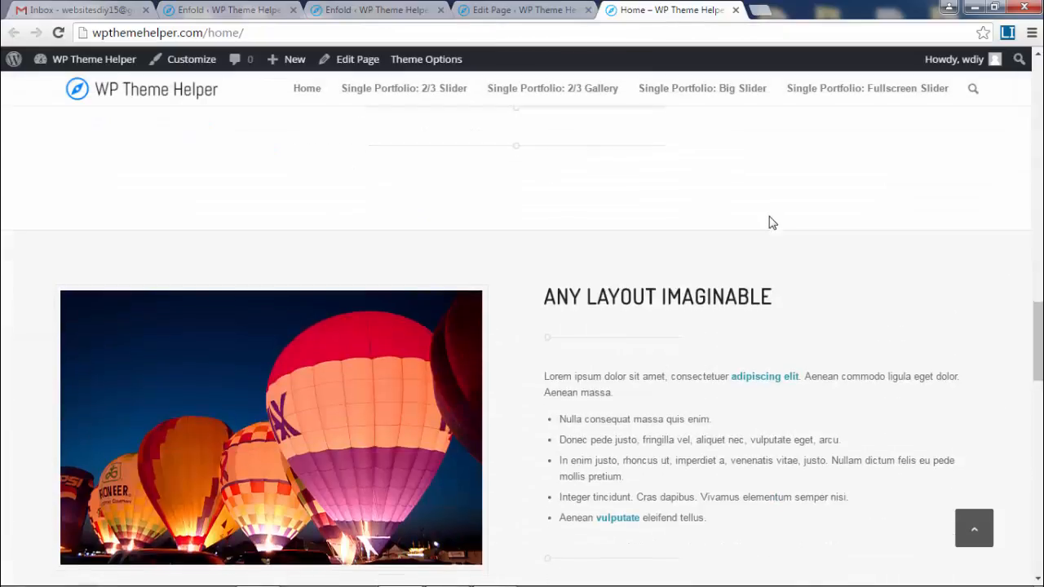
scroll(767, 216, "up", 8)
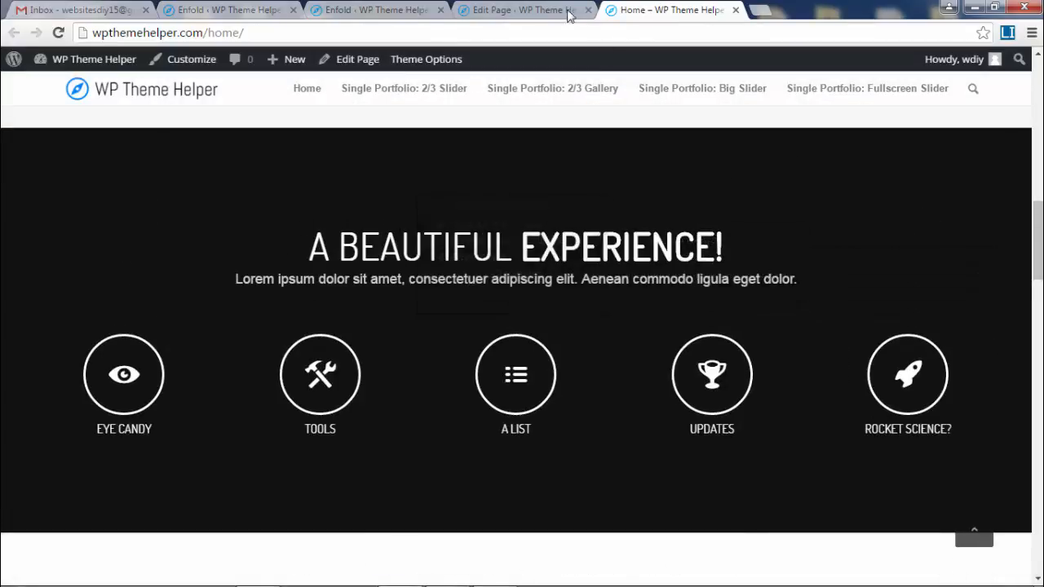
- Open the 'A beautiful experience' section's background options and choose a custom background image
left_click(519, 10)
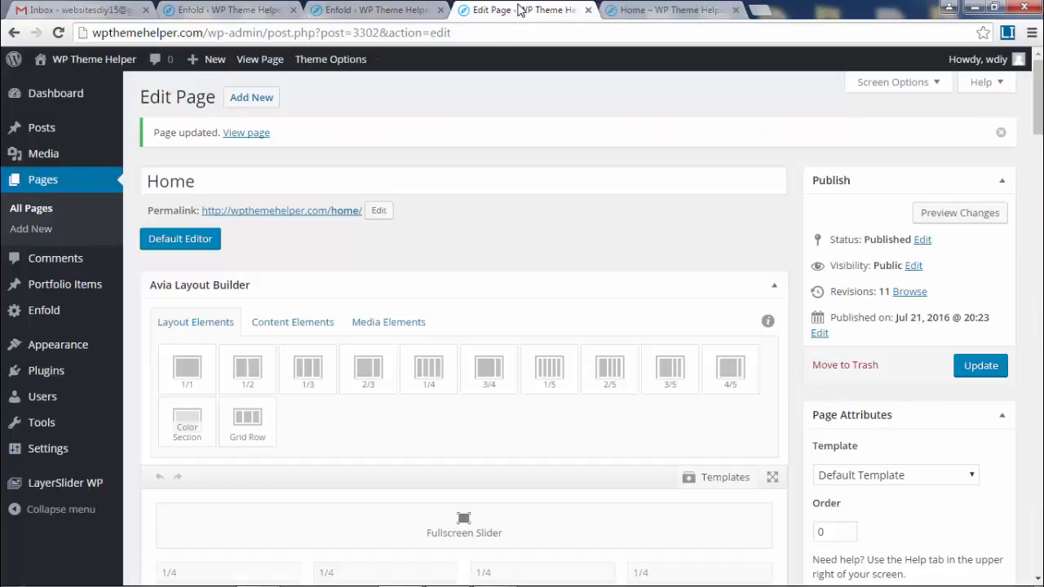
scroll(534, 226, "down", 10)
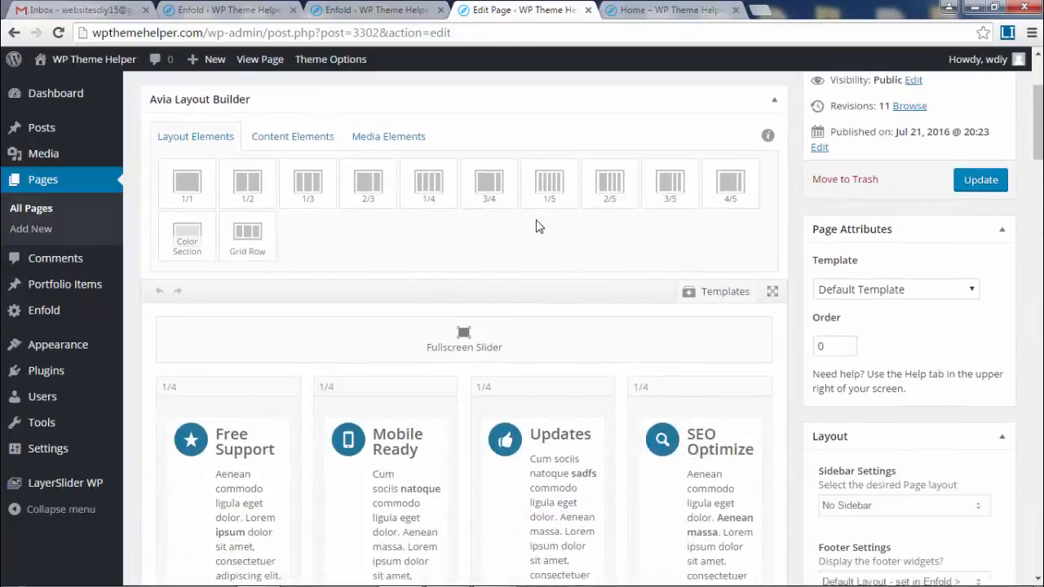
scroll(596, 437, "down", 2)
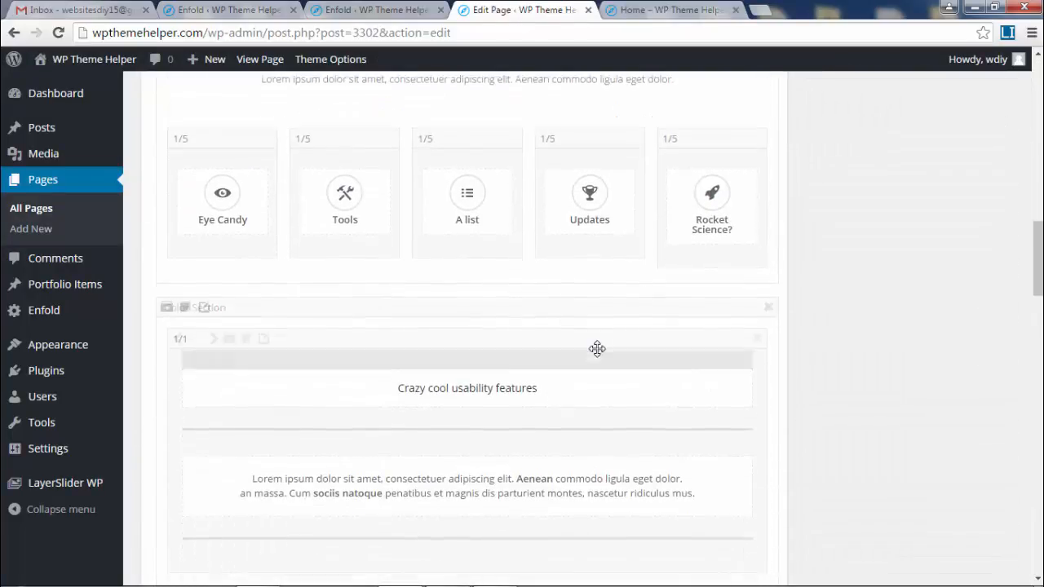
scroll(333, 236, "up", 3)
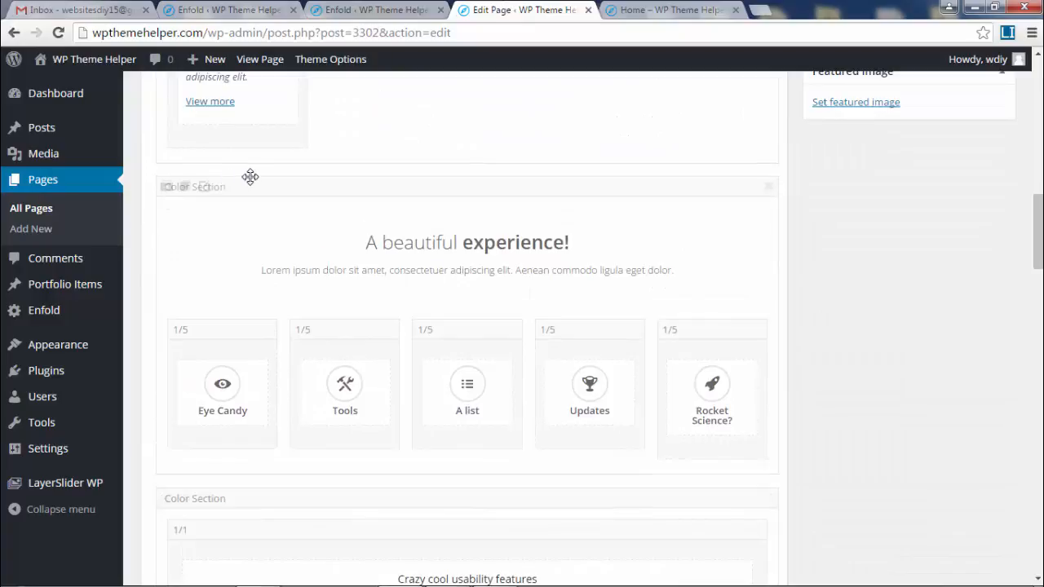
left_click(204, 189)
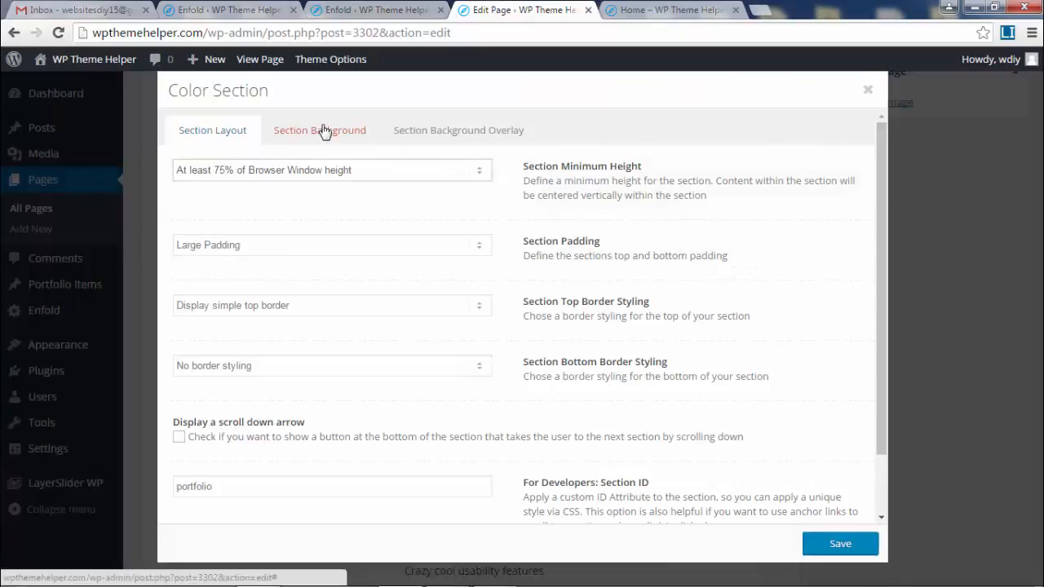
left_click(324, 132)
scroll(244, 343, "down", 1)
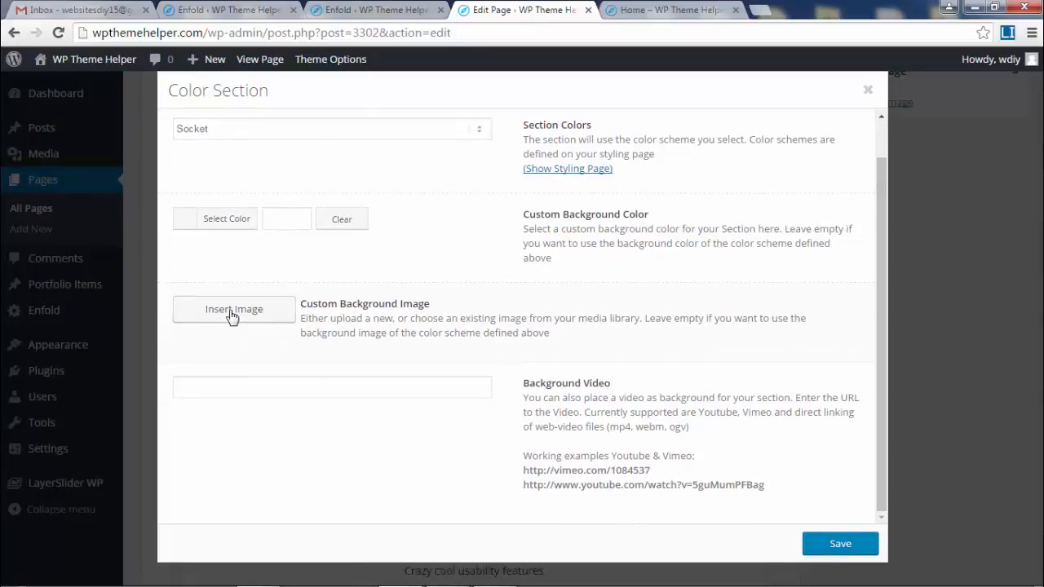
left_click(233, 314)
- Upload the lake photo from 'Images - Home Page' and insert it at Featured Large 1500 × 630
left_click(72, 120)
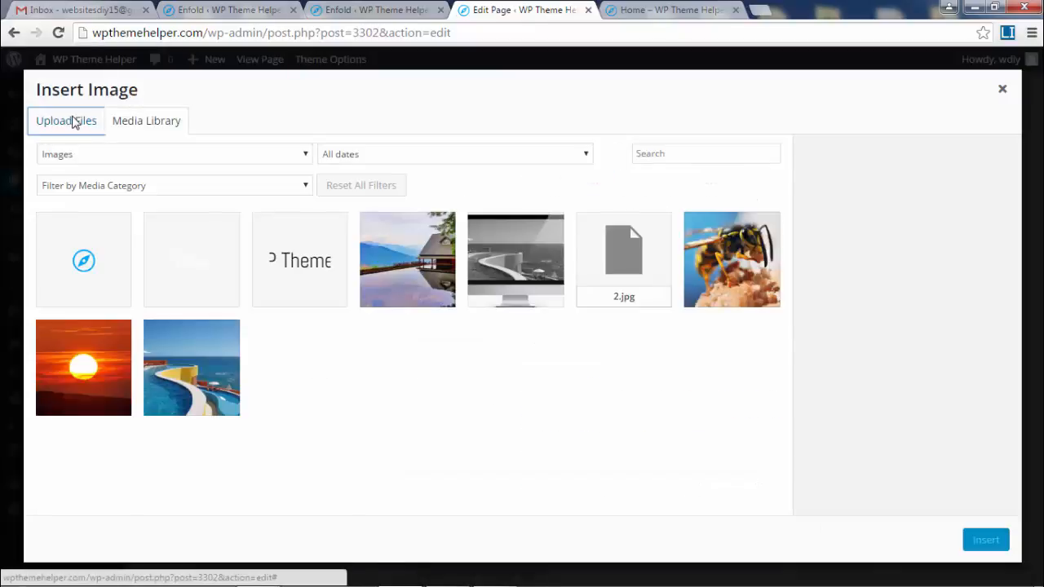
left_click(559, 327)
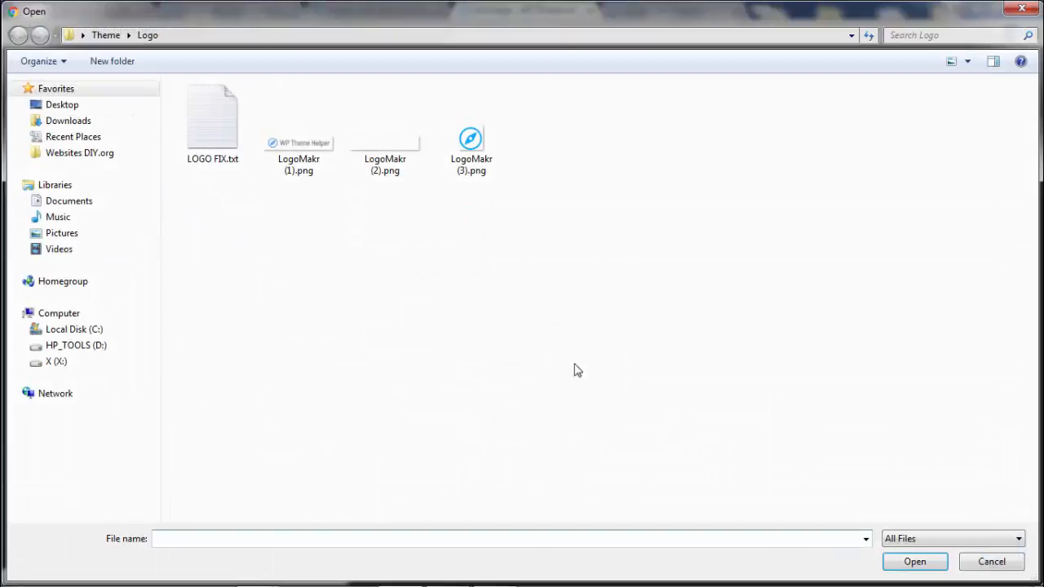
left_click(113, 155)
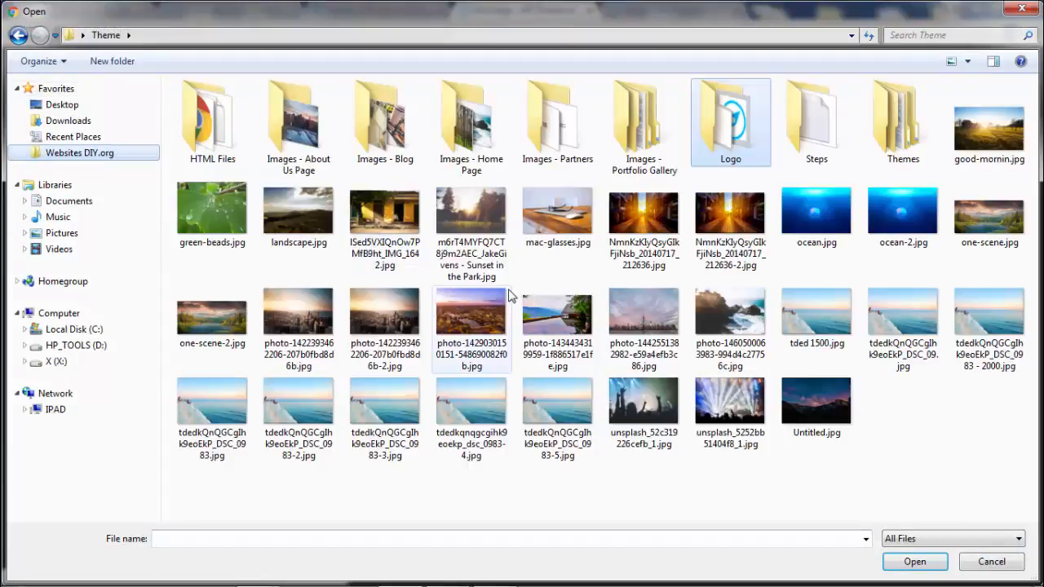
double_click(449, 132)
double_click(744, 104)
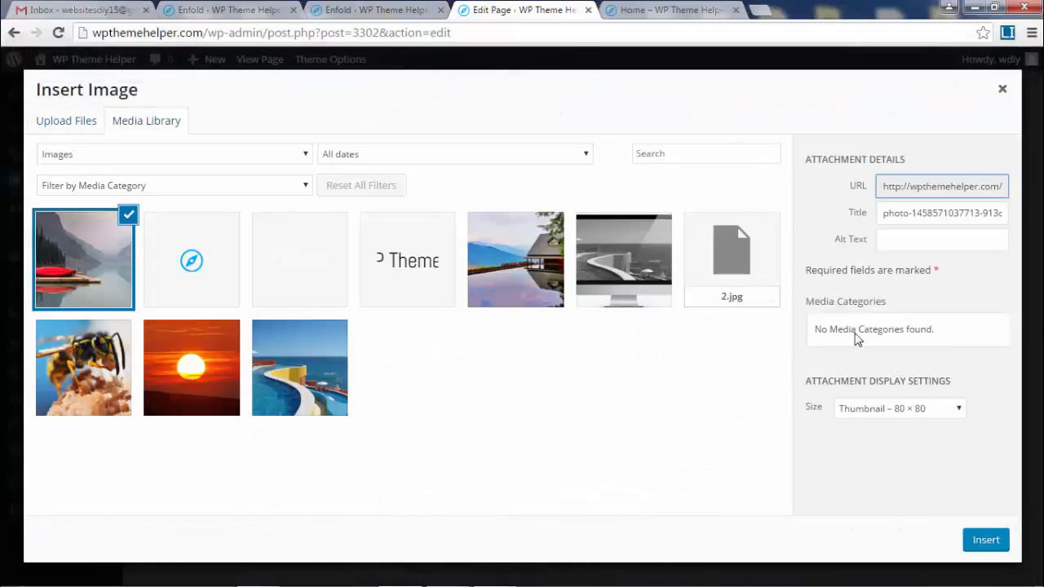
left_click(875, 410)
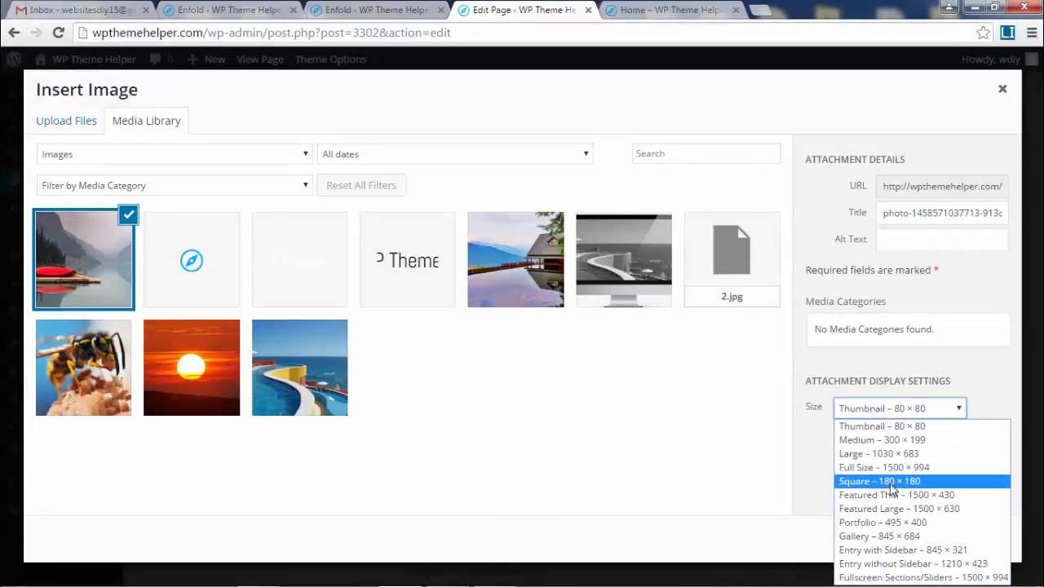
left_click(965, 509)
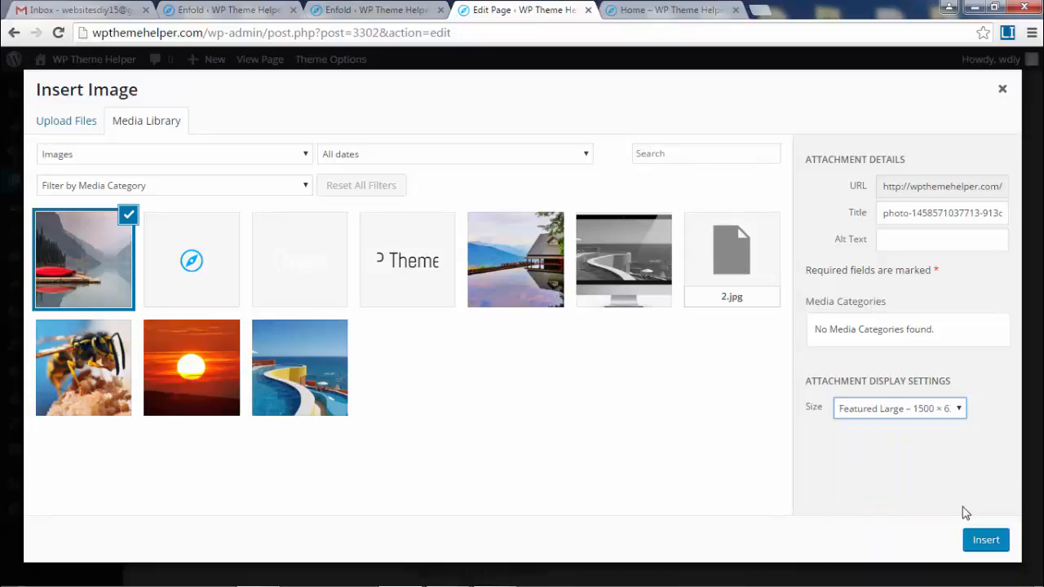
left_click(981, 545)
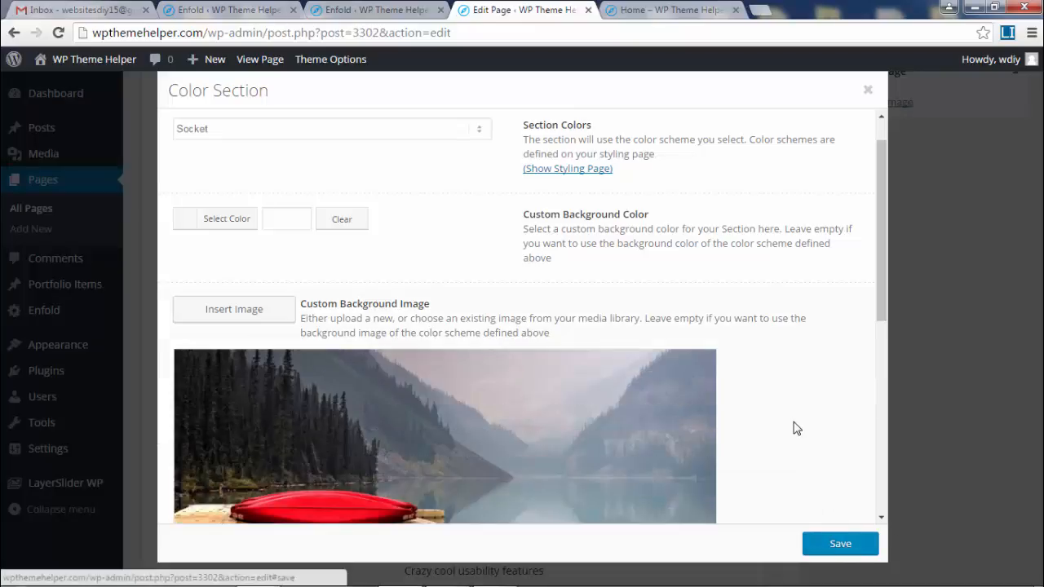
- Save the Color Section settings with the new lake background
scroll(792, 427, "down", 1)
left_click(848, 548)
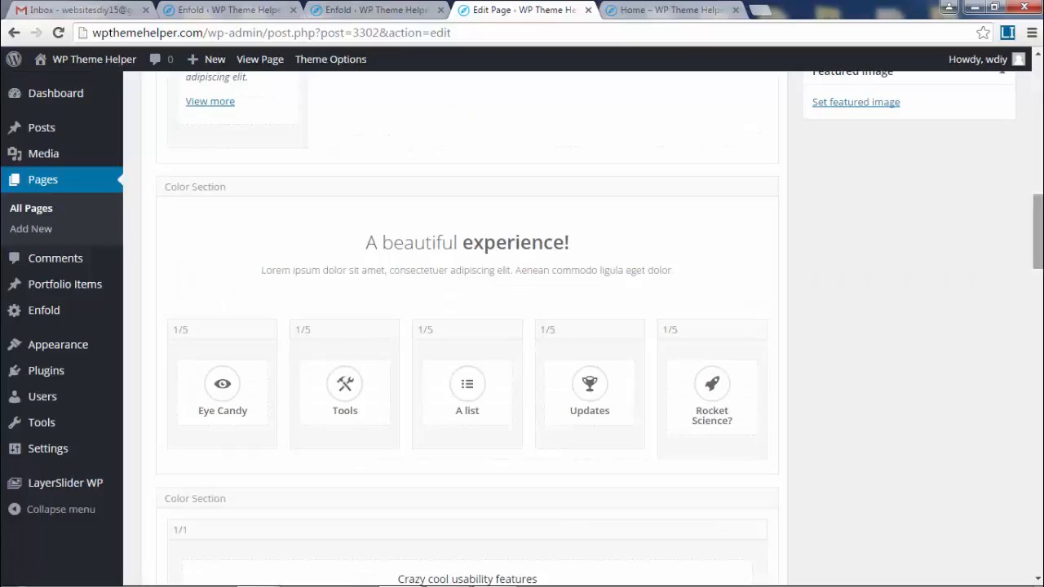
scroll(1024, 180, "up", 8)
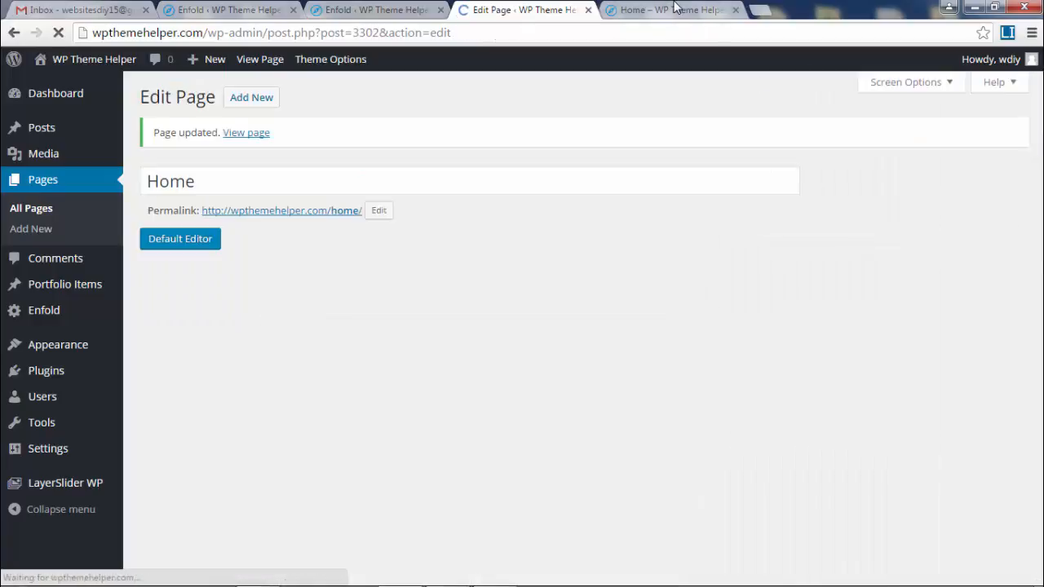
- Reload the live home page and check the lake photo behind 'A Beautiful Experience!'
left_click(690, 10)
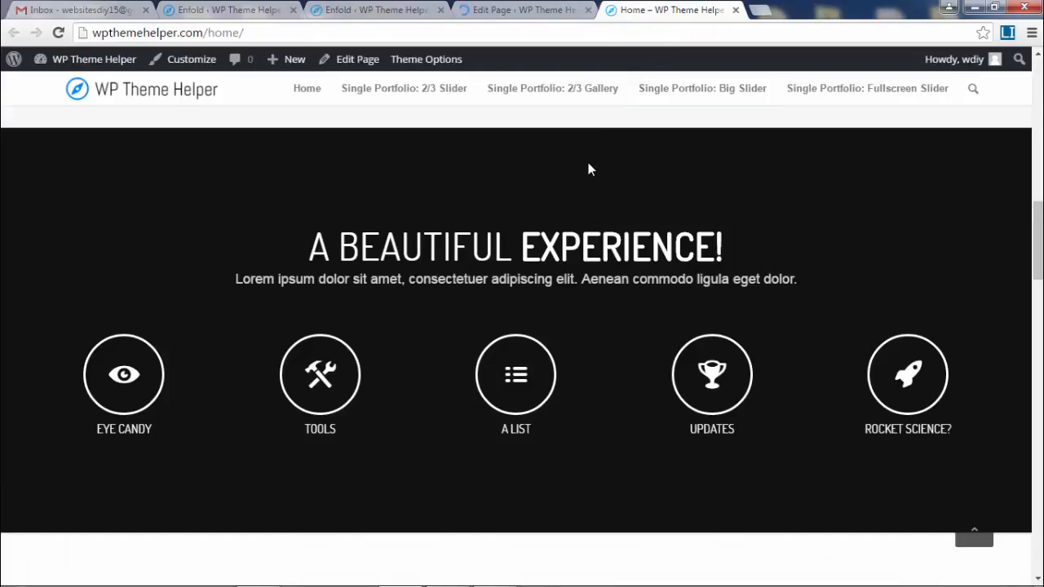
scroll(592, 169, "up", 1)
left_click(58, 33)
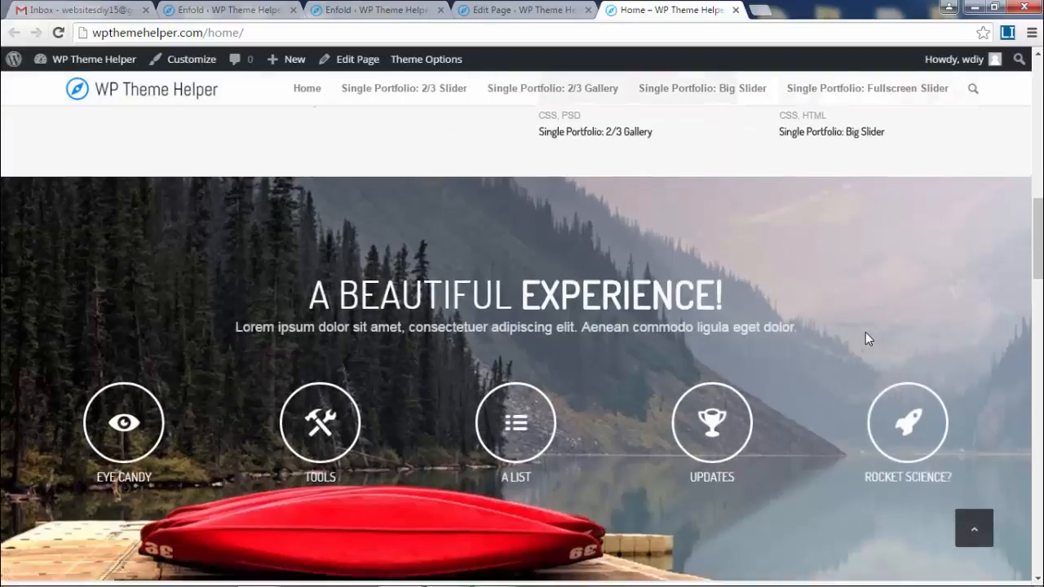
scroll(863, 332, "down", 1)
left_click_drag(331, 196, 856, 335)
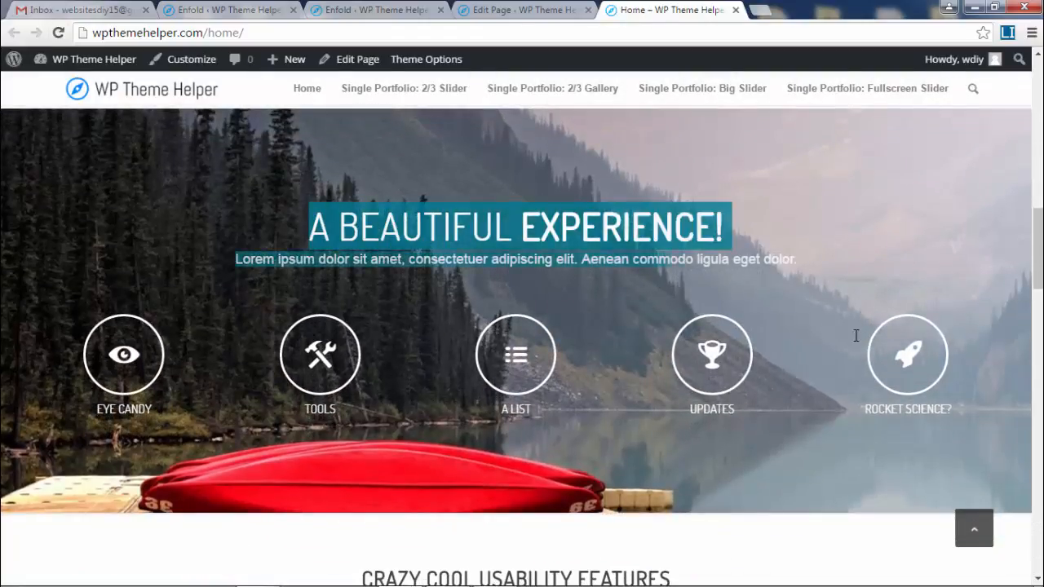
scroll(522, 326, "down", 10)
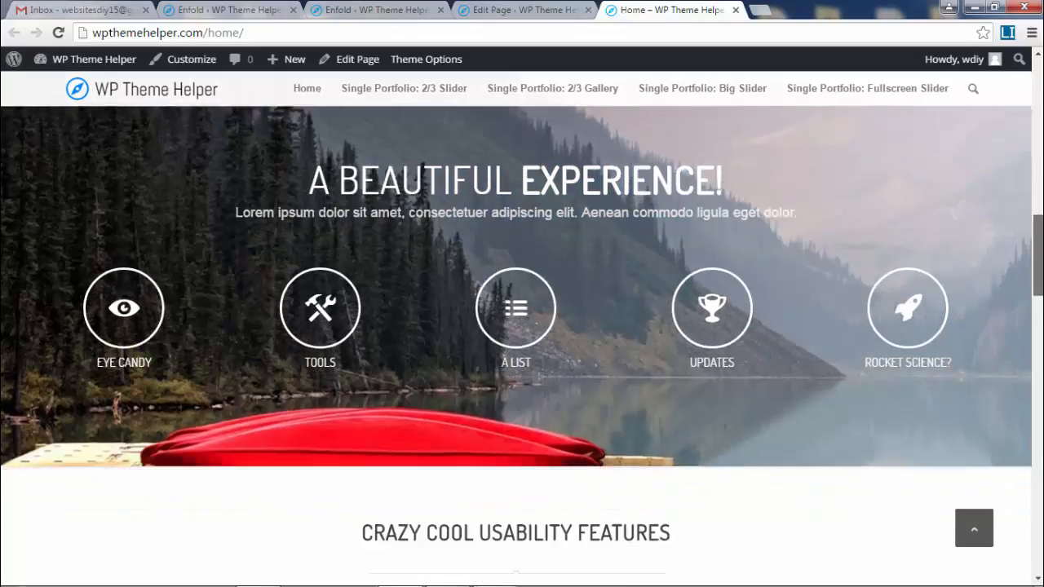
scroll(522, 327, "down", 12)
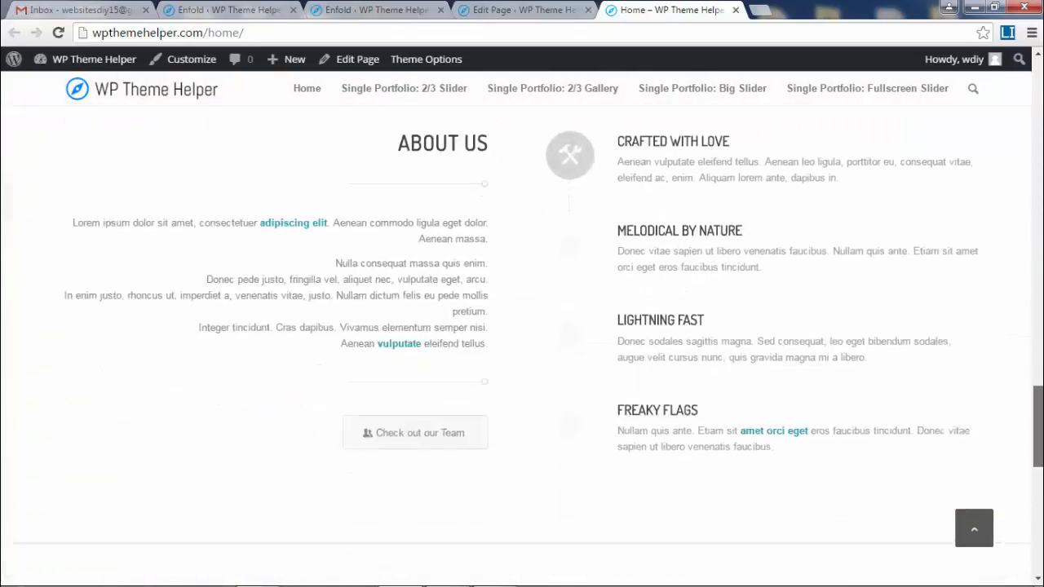
scroll(522, 327, "up", 5)
scroll(522, 326, "up", 15)
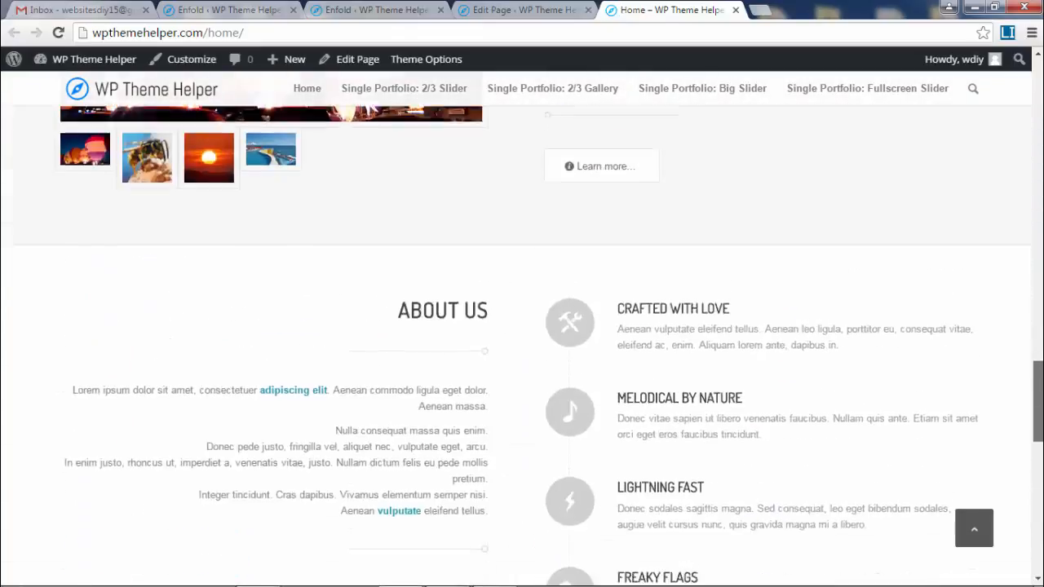
scroll(1019, 275, "up", 3)
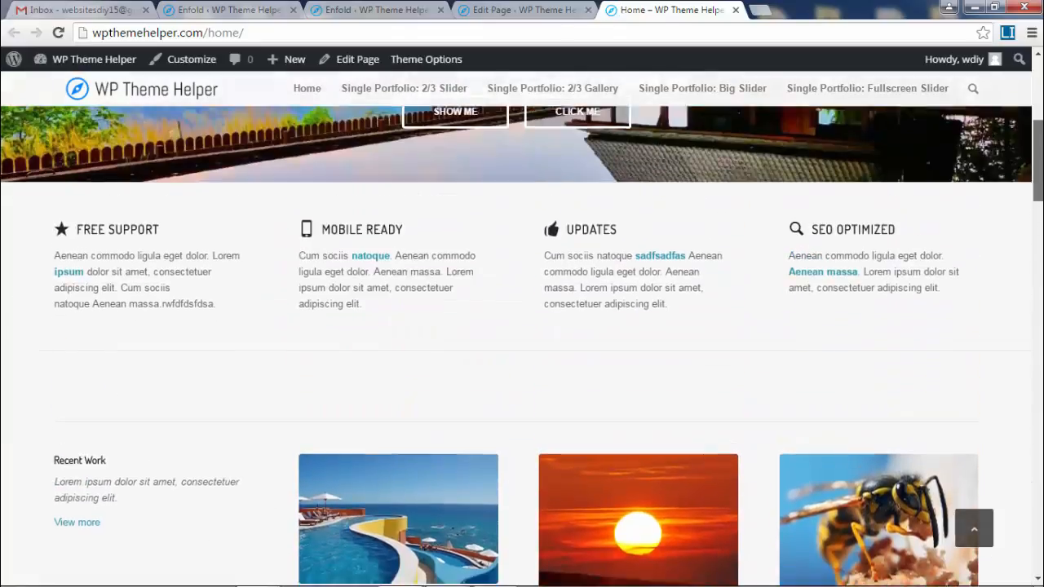
scroll(1019, 275, "down", 4)
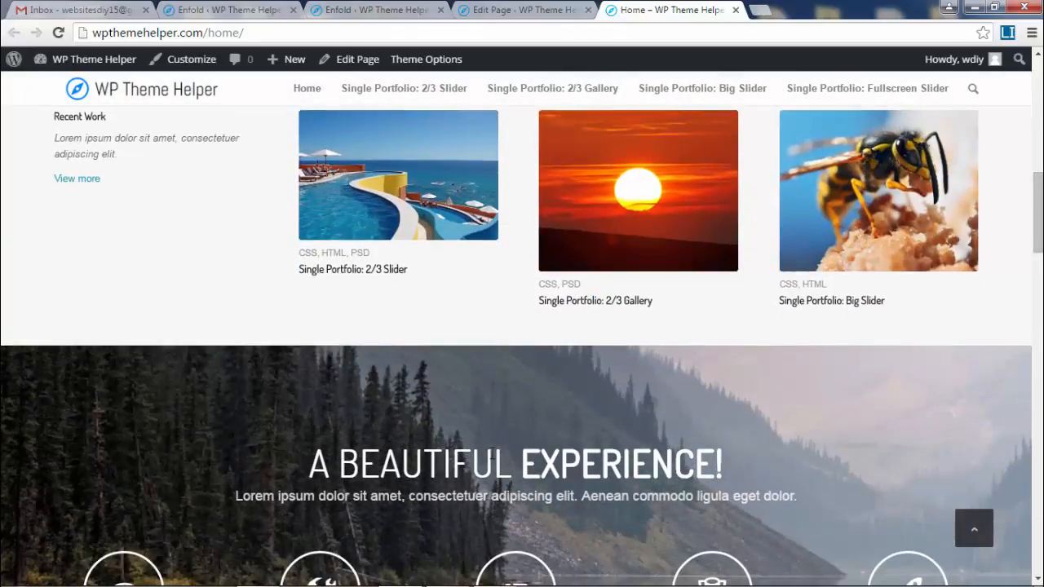
scroll(307, 236, "up", 2)
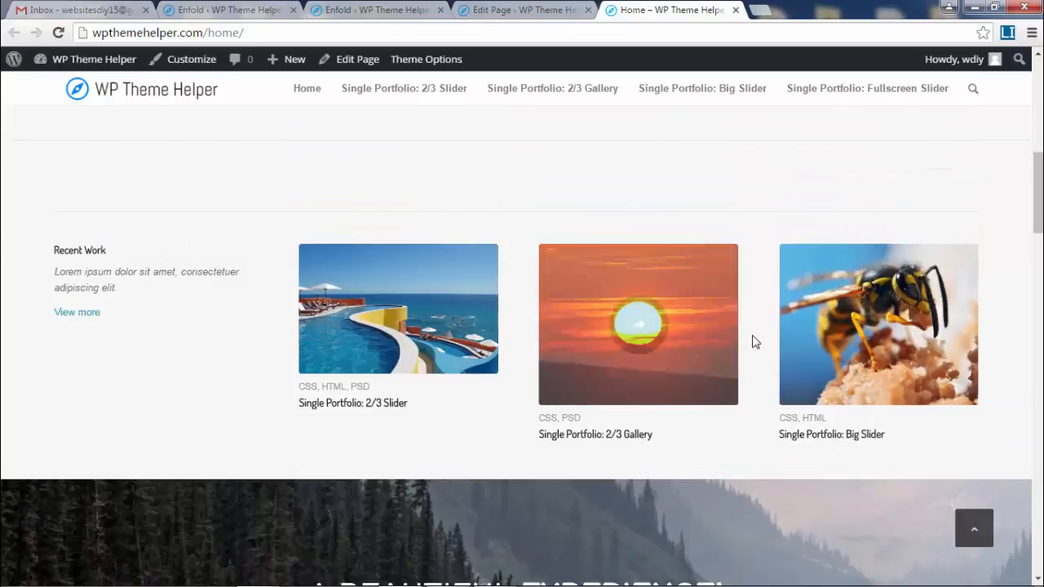
left_click(522, 10)
- Drag the 'A beautiful experience!' Color Section up, directly below the four icon-box columns
scroll(522, 448, "down", 5)
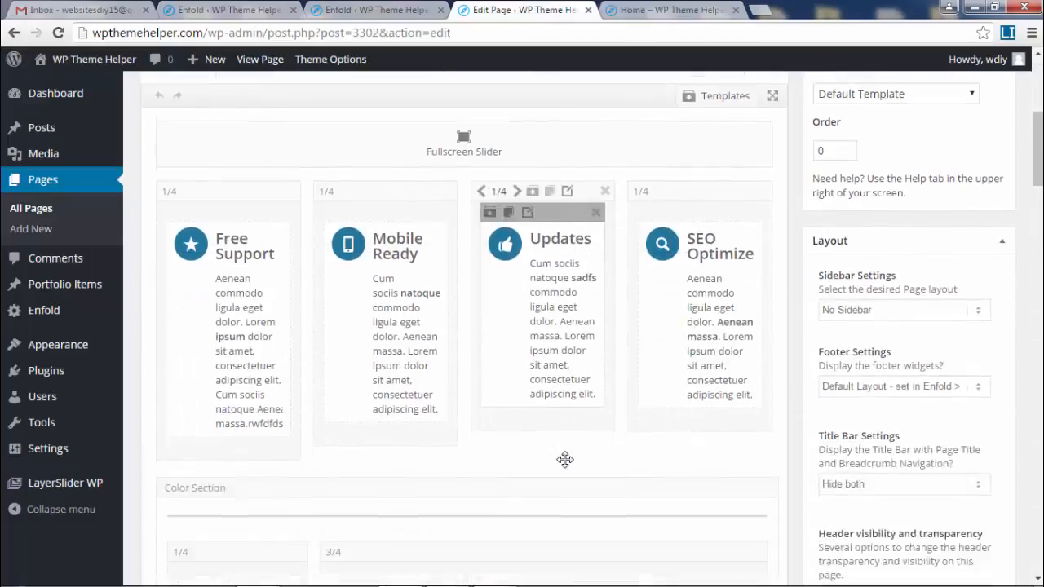
scroll(565, 460, "down", 7)
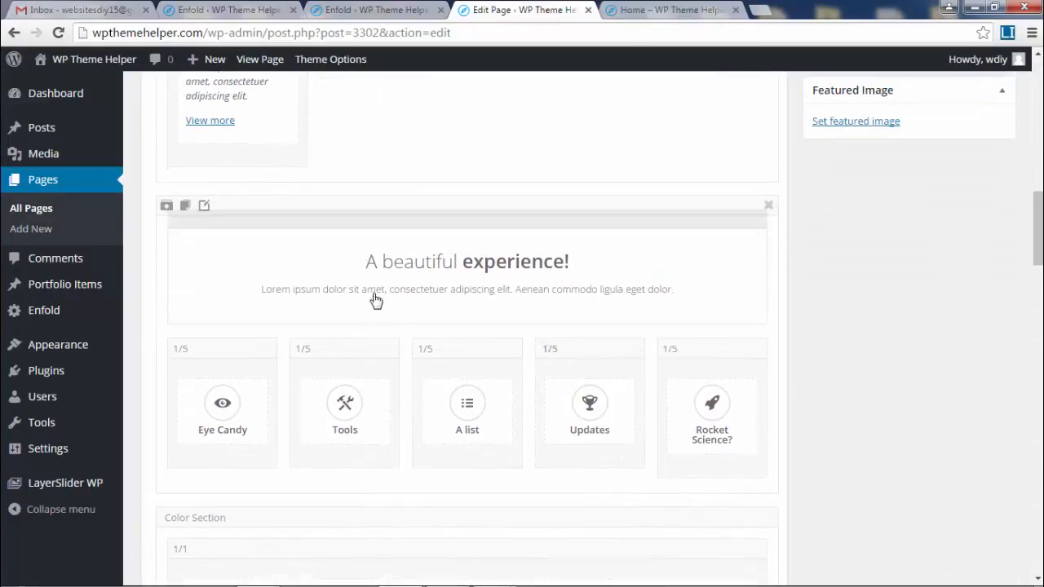
scroll(562, 250, "up", 3)
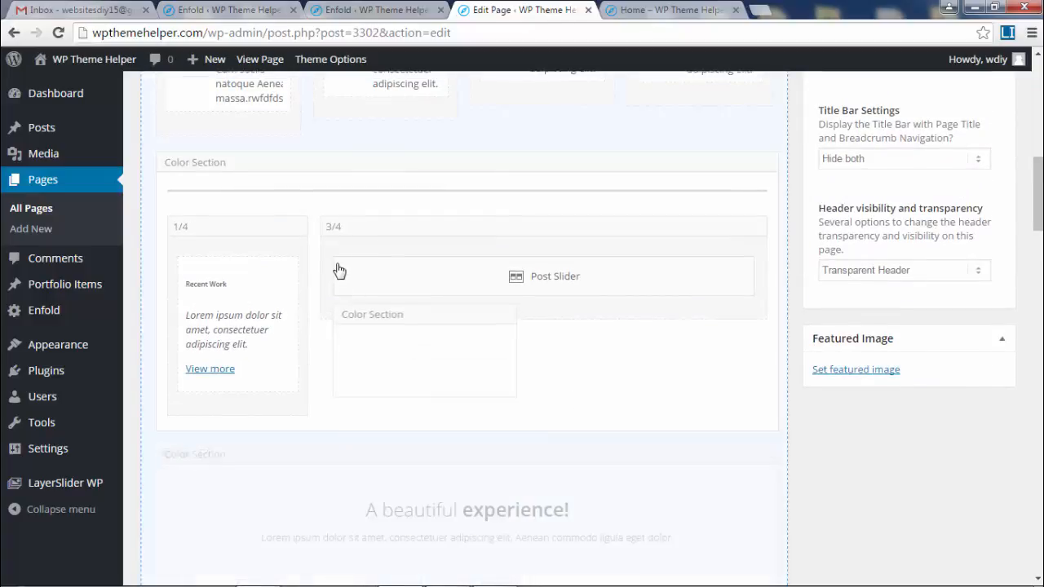
left_click_drag(340, 270, 305, 150)
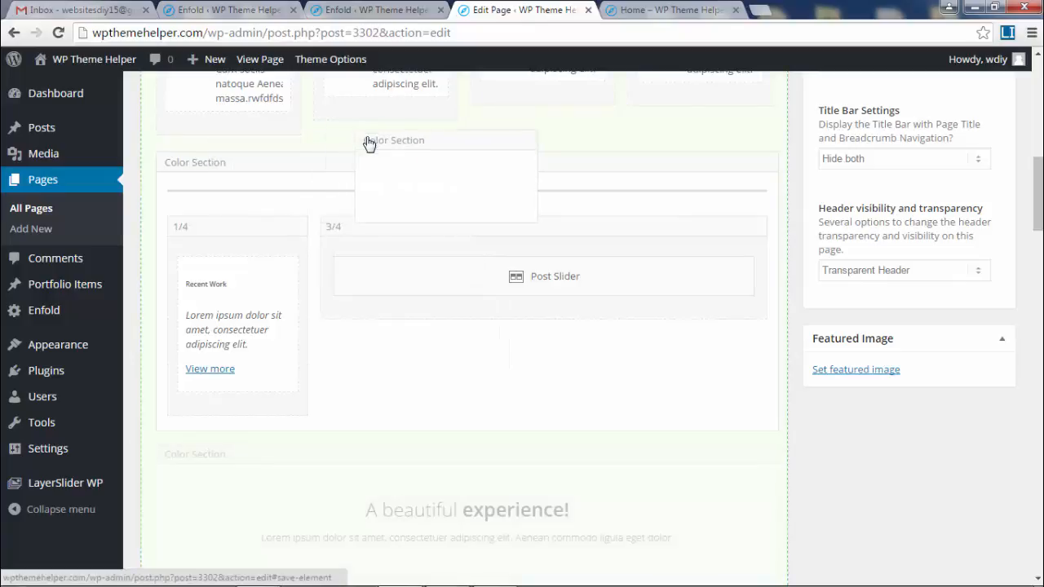
left_click_drag(341, 150, 342, 154)
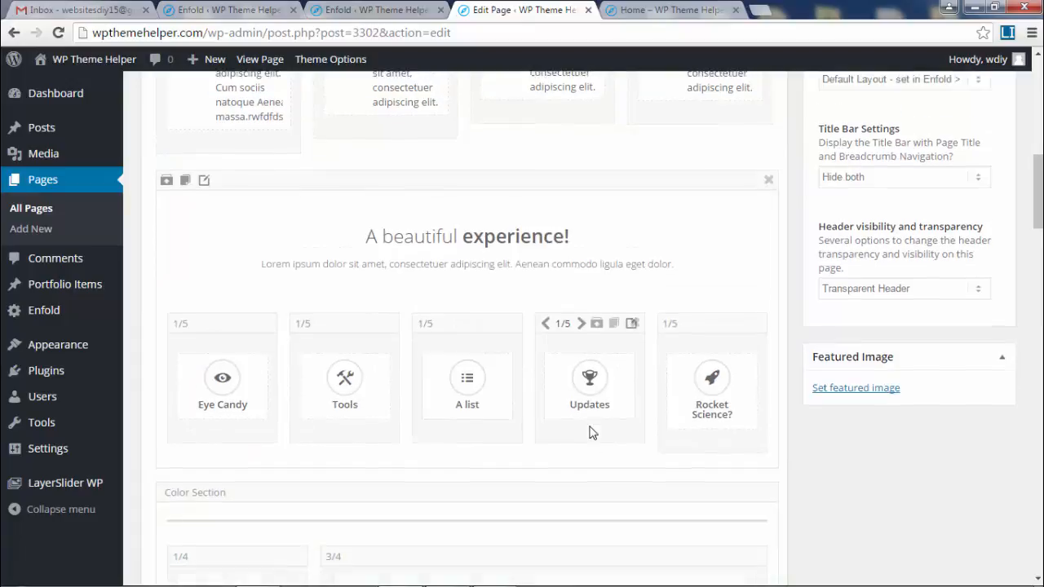
scroll(590, 433, "up", 7)
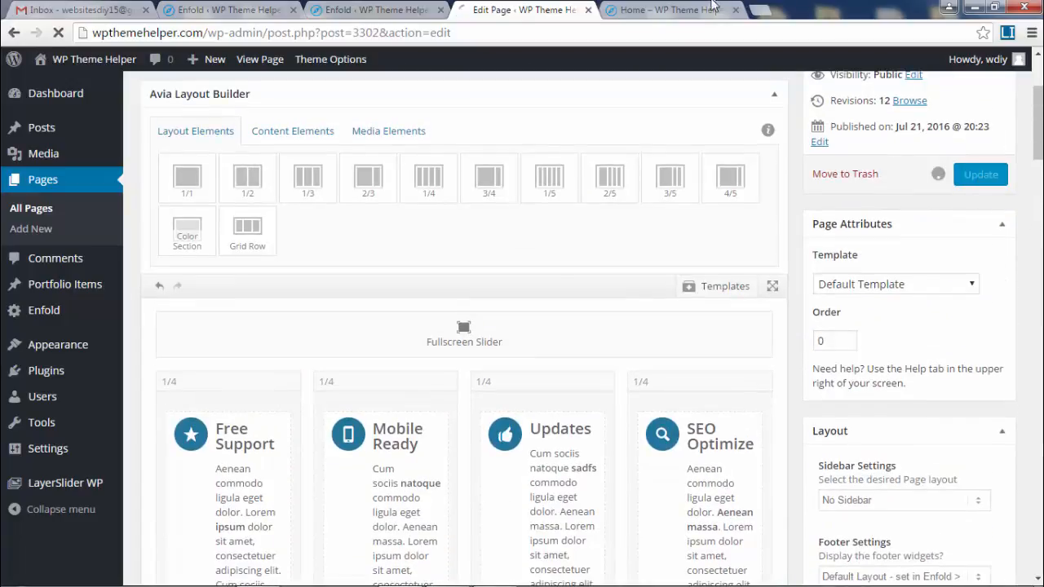
left_click(667, 9)
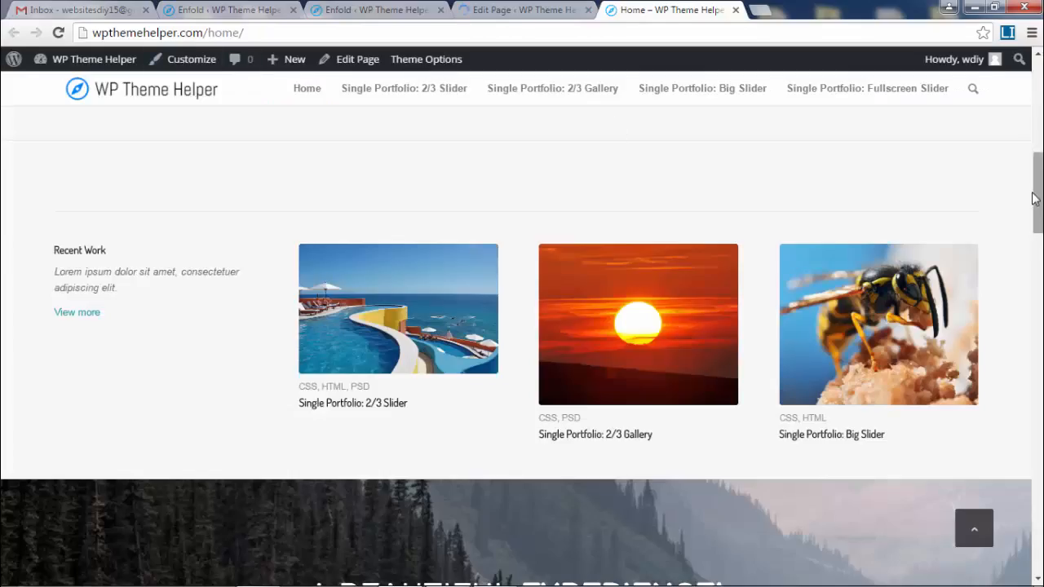
scroll(1034, 198, "up", 7)
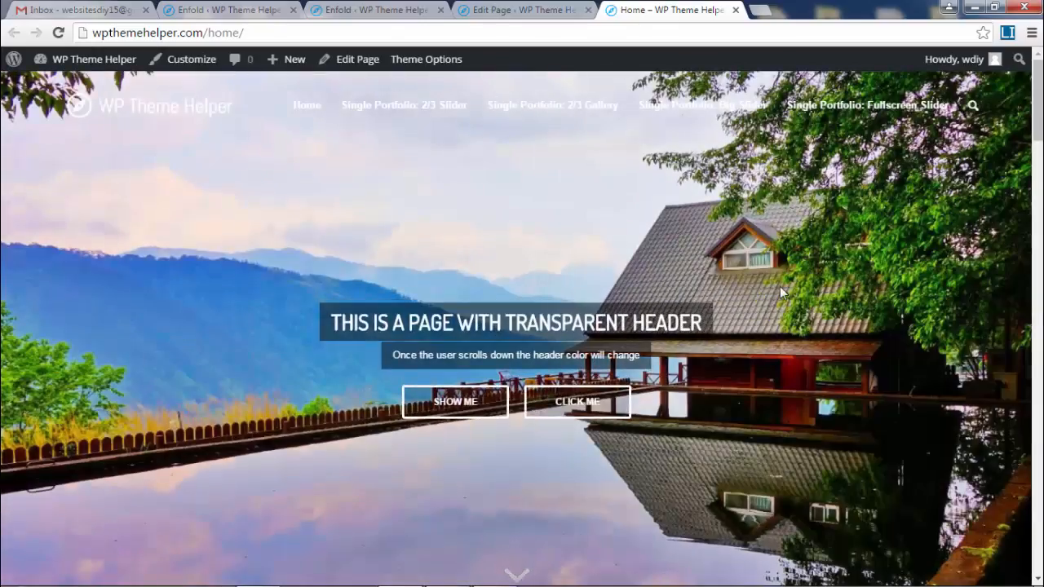
scroll(797, 284, "down", 6)
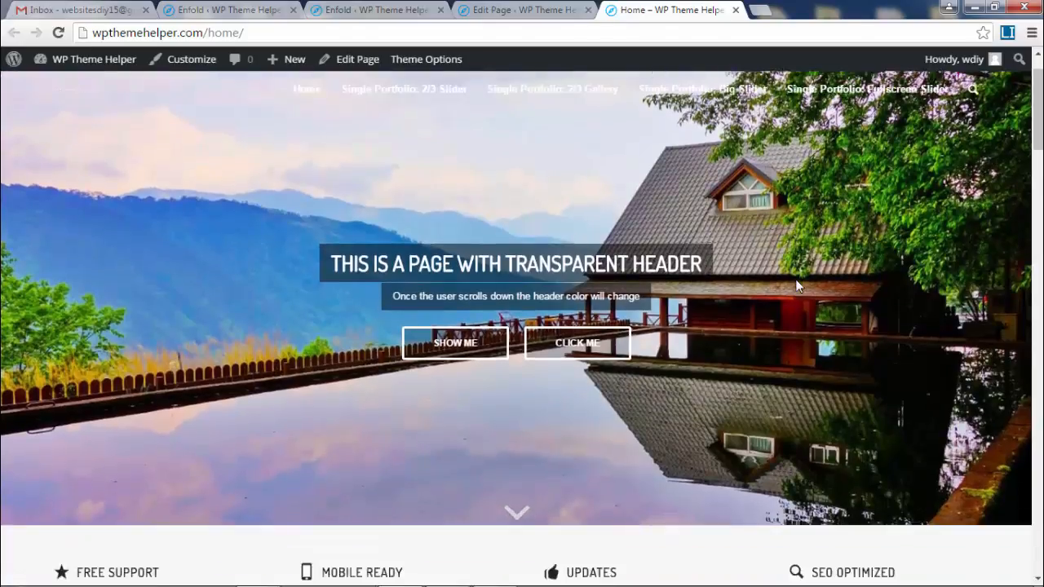
scroll(798, 285, "down", 2)
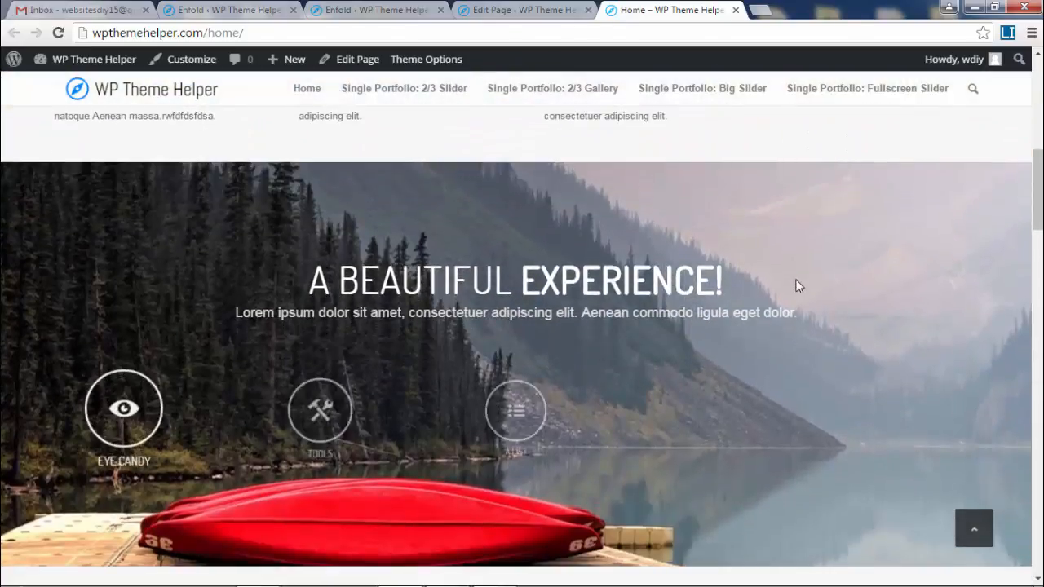
scroll(798, 285, "down", 3)
scroll(796, 286, "down", 4)
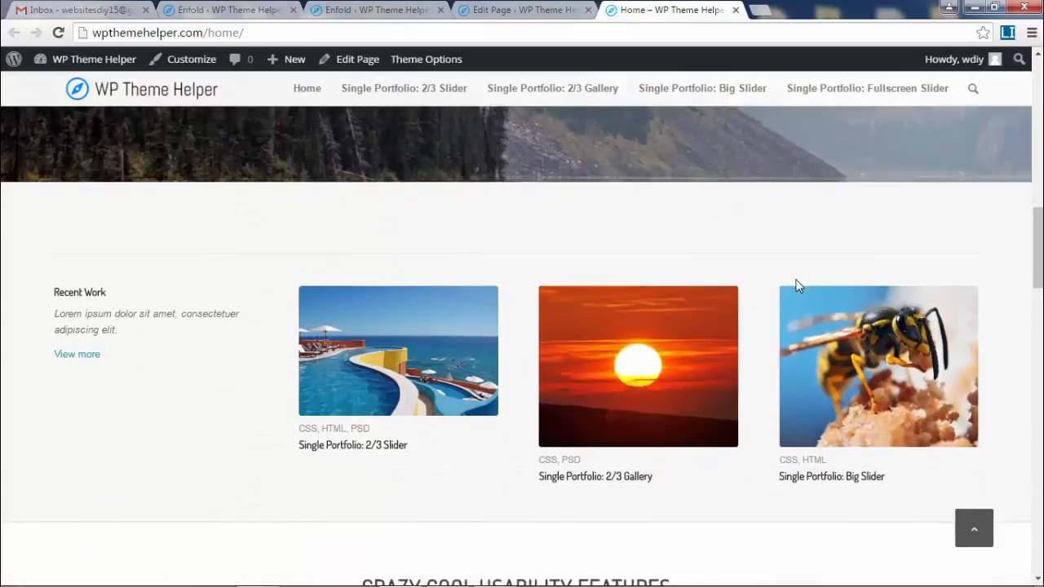
scroll(318, 194, "up", 1)
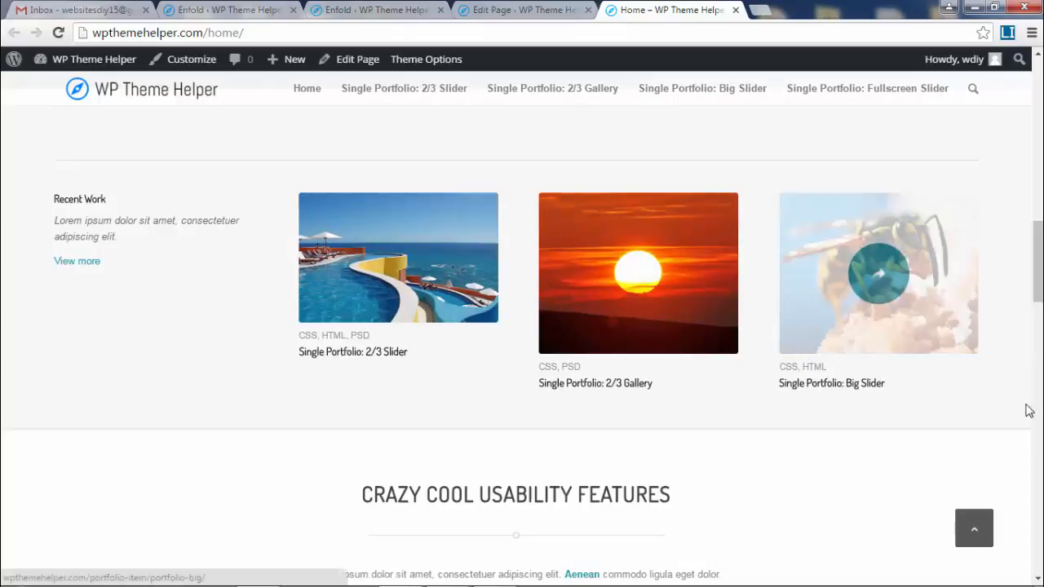
scroll(868, 406, "down", 3)
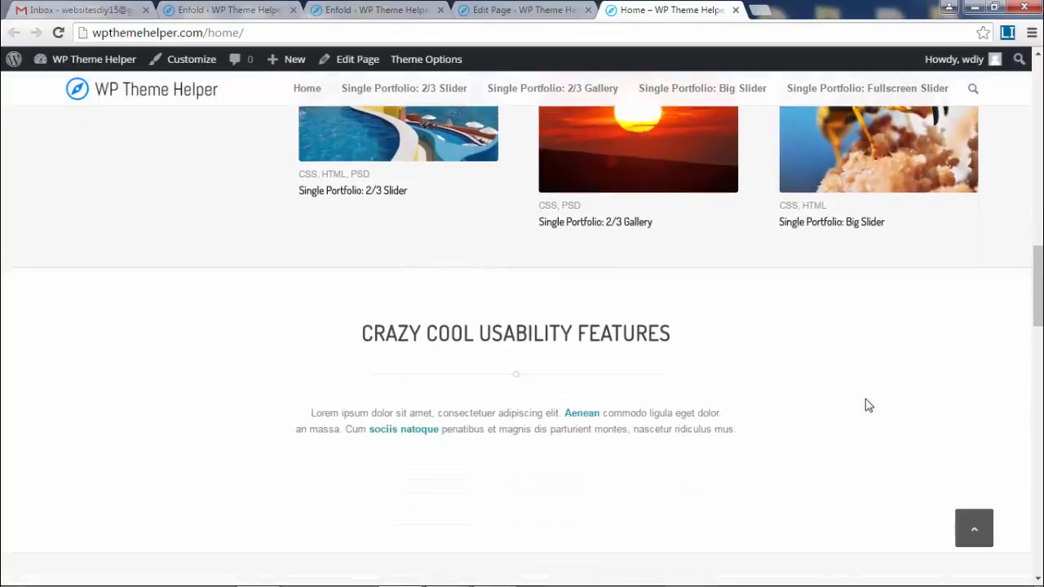
scroll(521, 342, "down", 5)
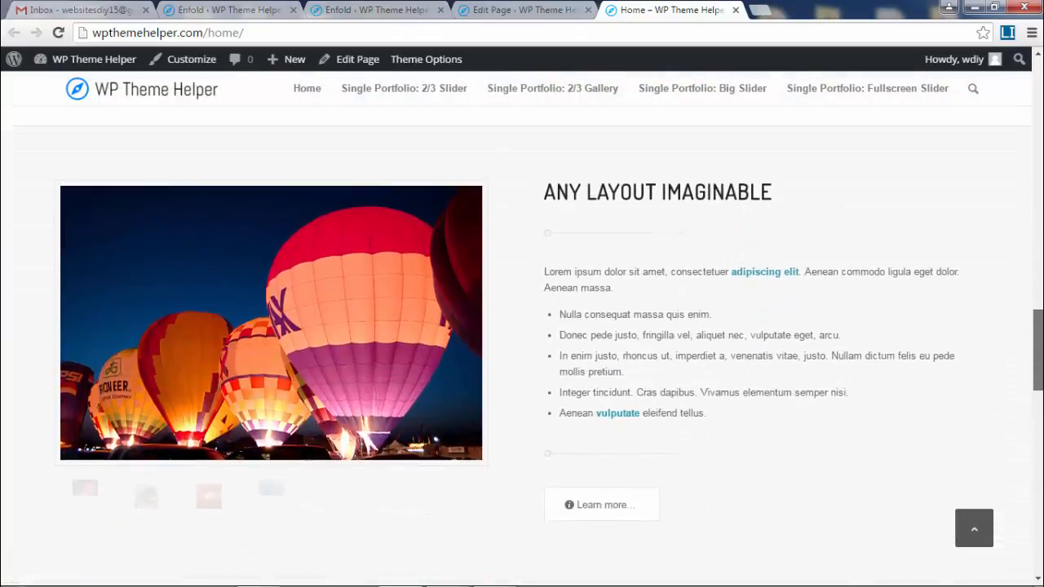
scroll(522, 342, "down", 5)
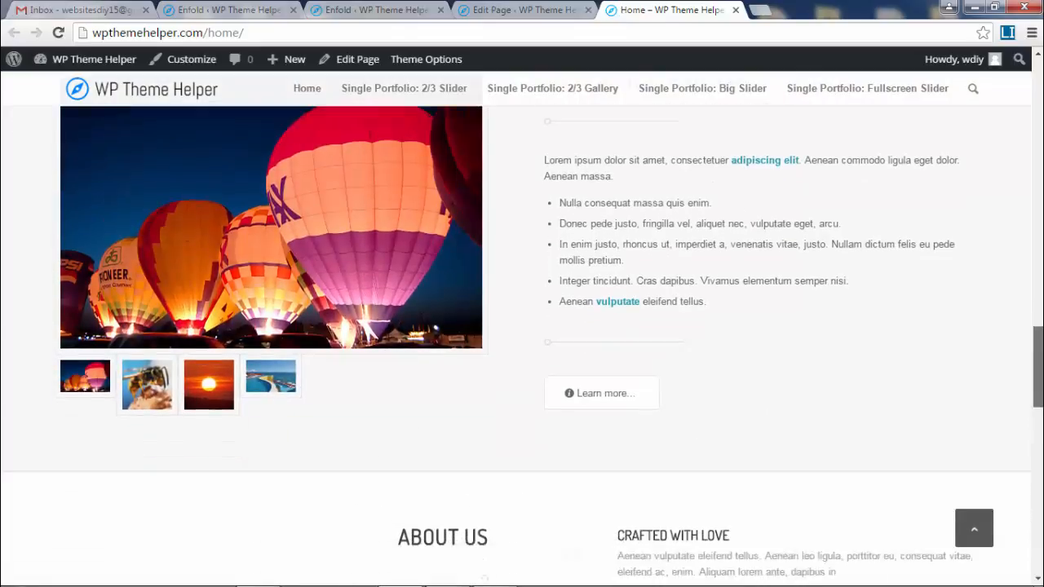
scroll(521, 342, "down", 10)
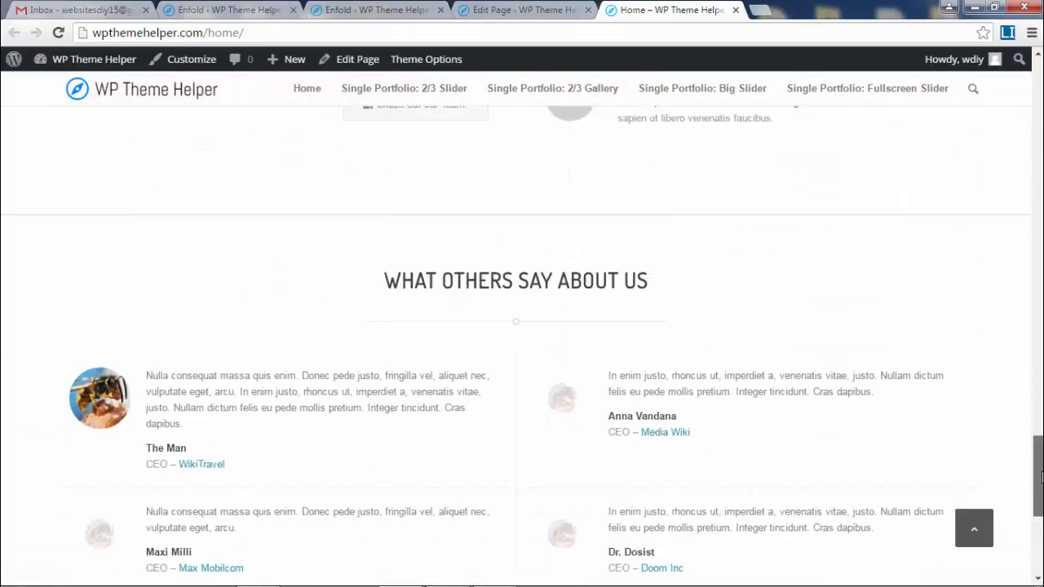
scroll(522, 342, "up", 20)
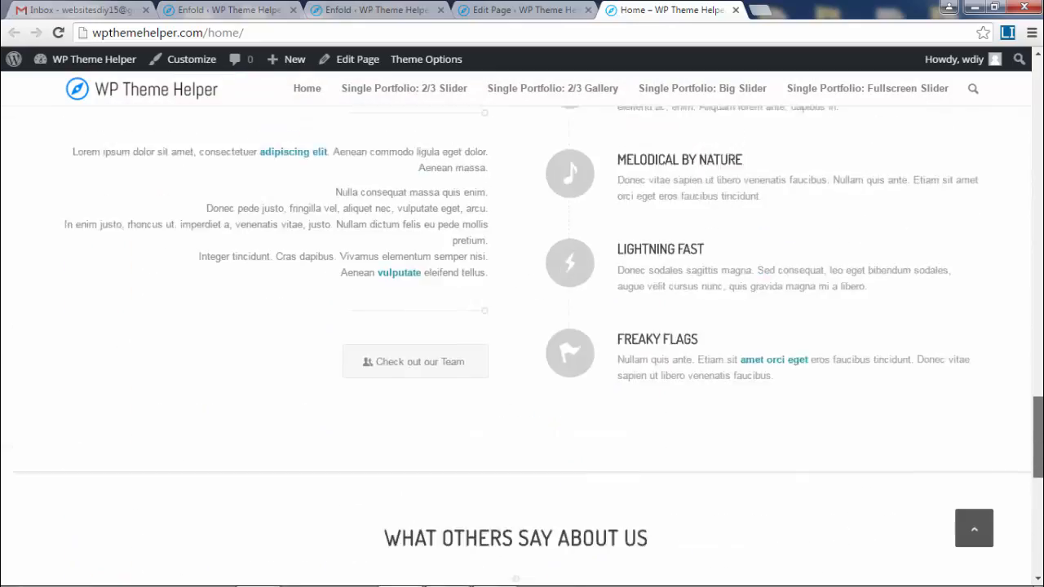
scroll(522, 342, "up", 20)
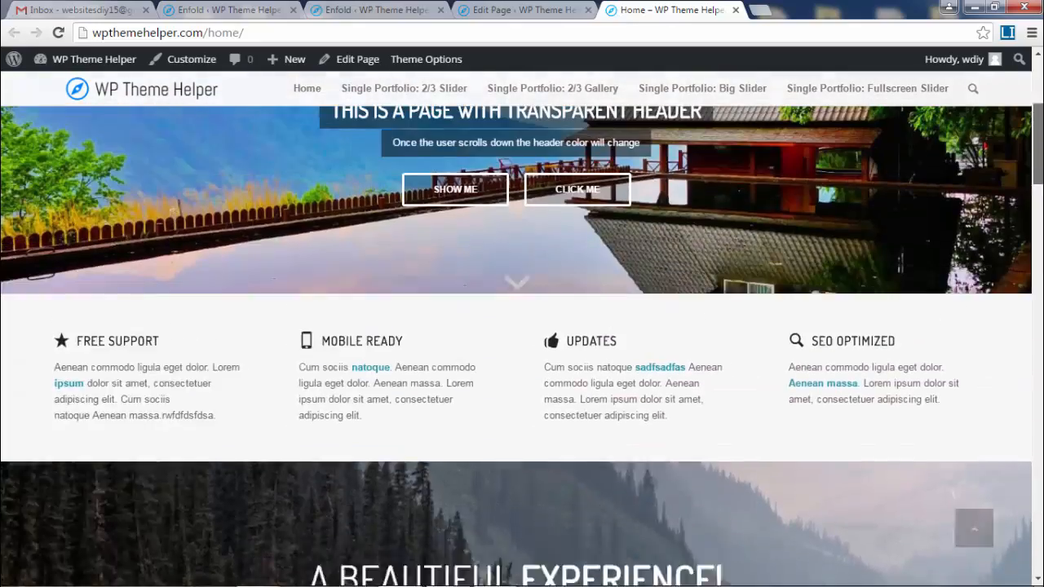
scroll(522, 326, "down", 20)
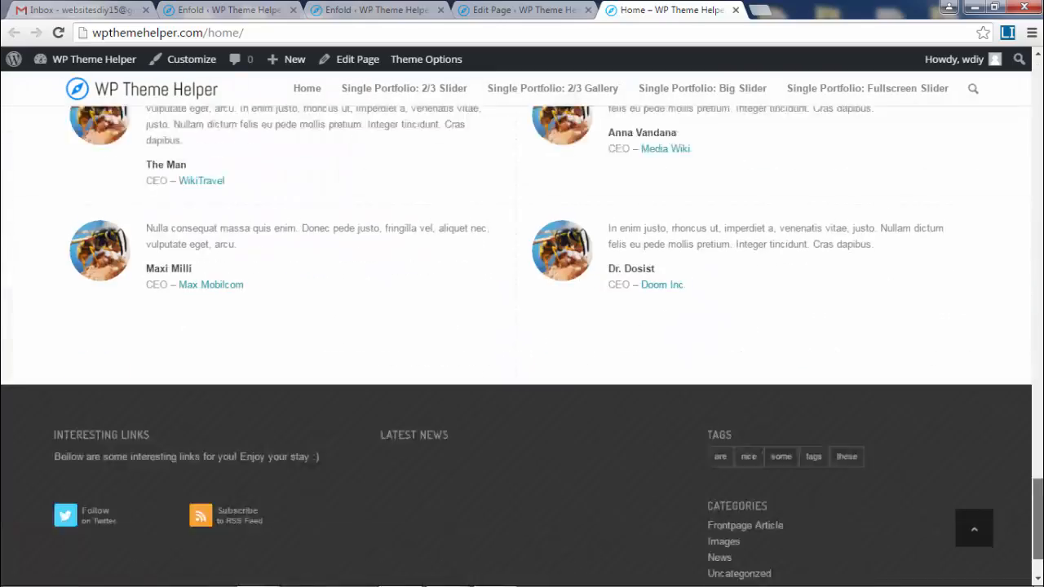
scroll(522, 327, "up", 15)
scroll(522, 326, "up", 5)
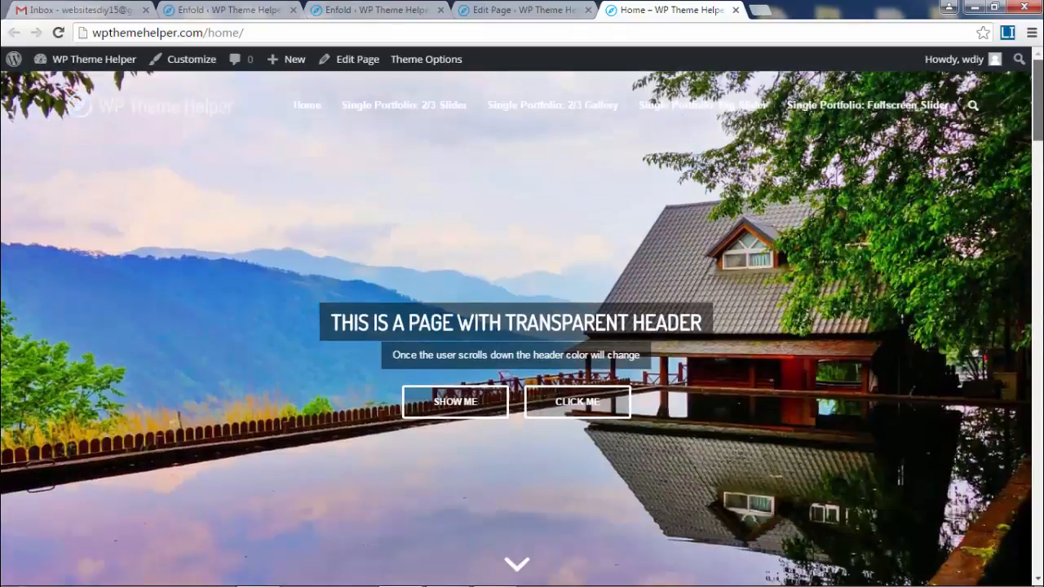
- Close the Home preview tab and the Edit Page tab
left_click(736, 9)
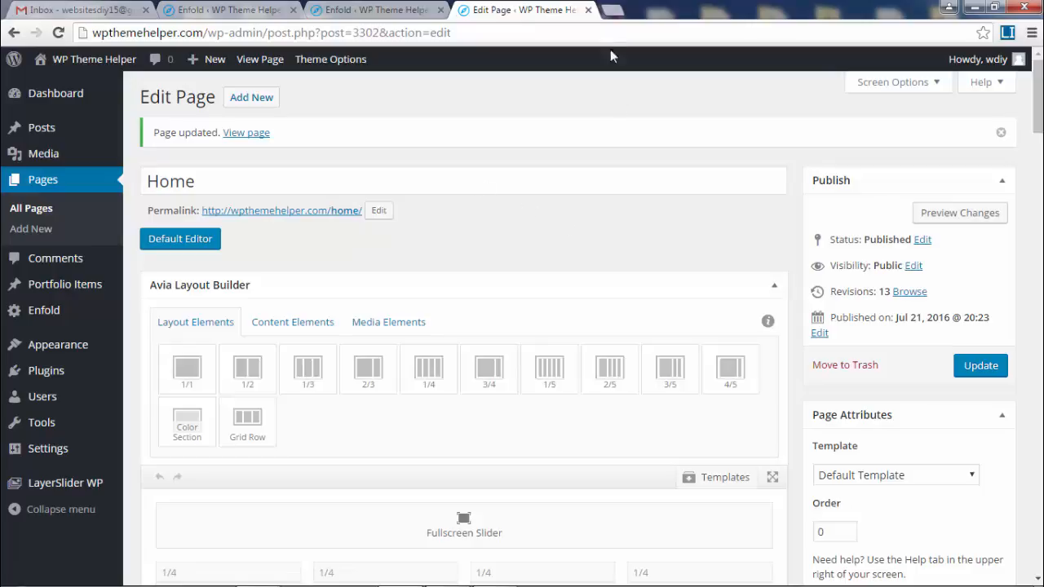
left_click(588, 10)
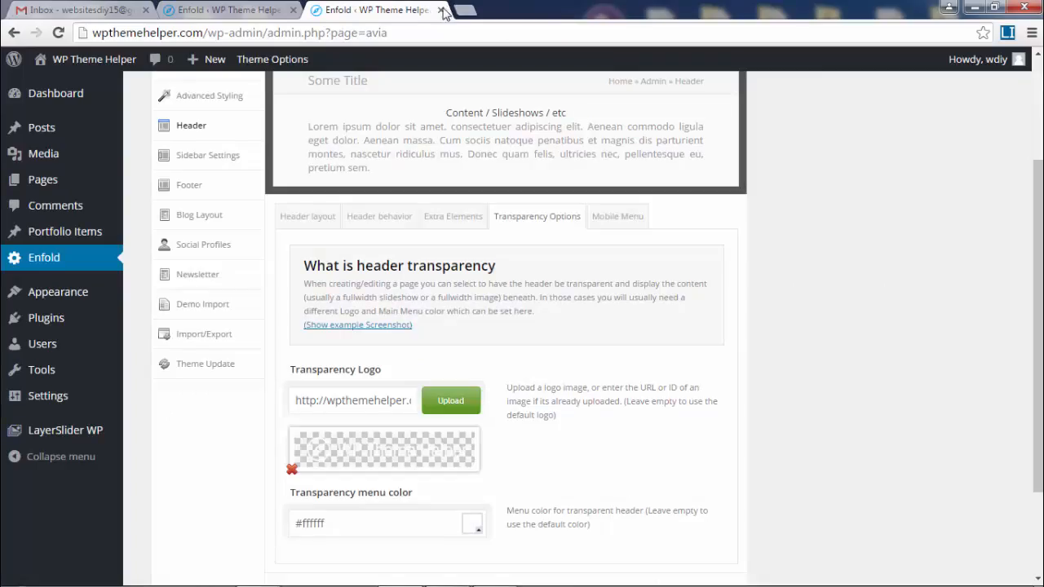
scroll(740, 270, "up", 2)
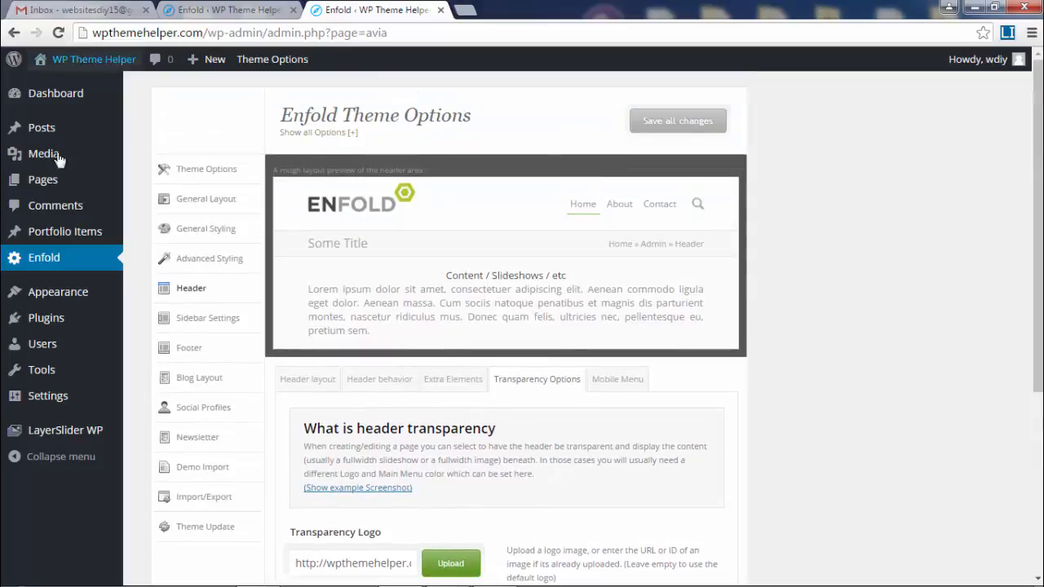
- In Enfold Theme Options, set the front page to Home, leave the blog page unset, and save all changes
mouse_move(291, 67)
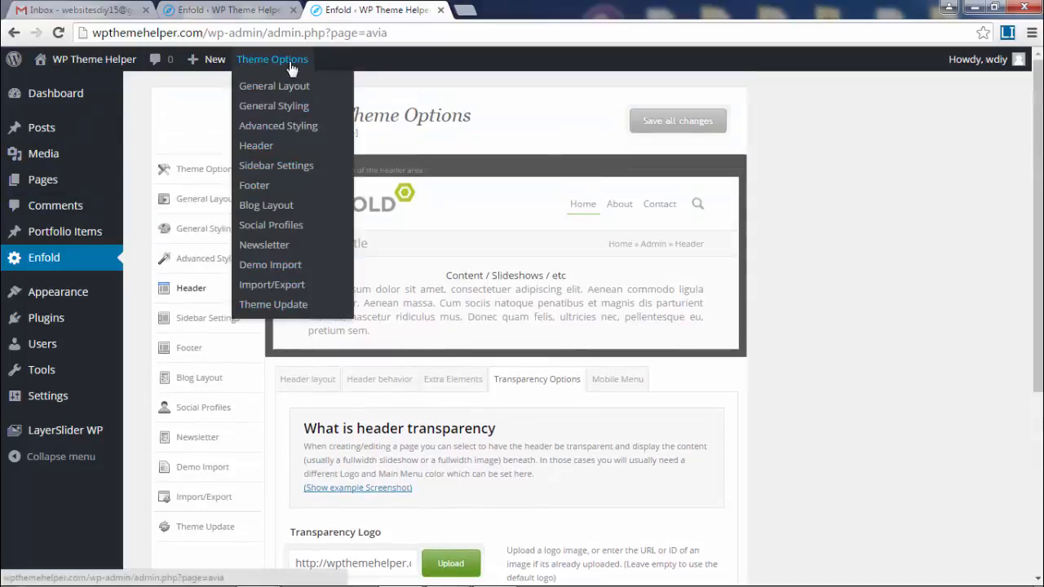
left_click(284, 65)
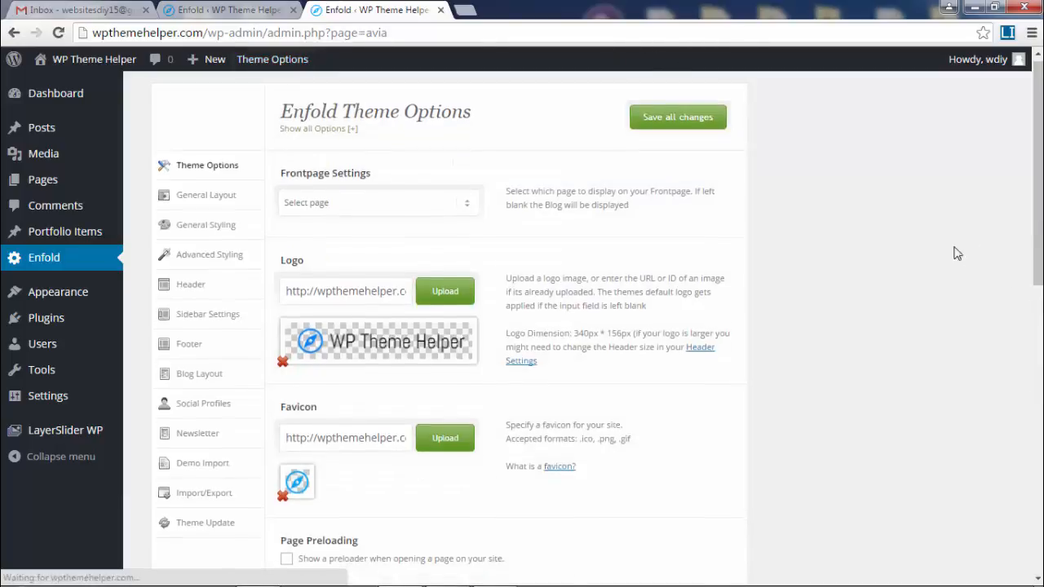
left_click(378, 192)
left_click(302, 223)
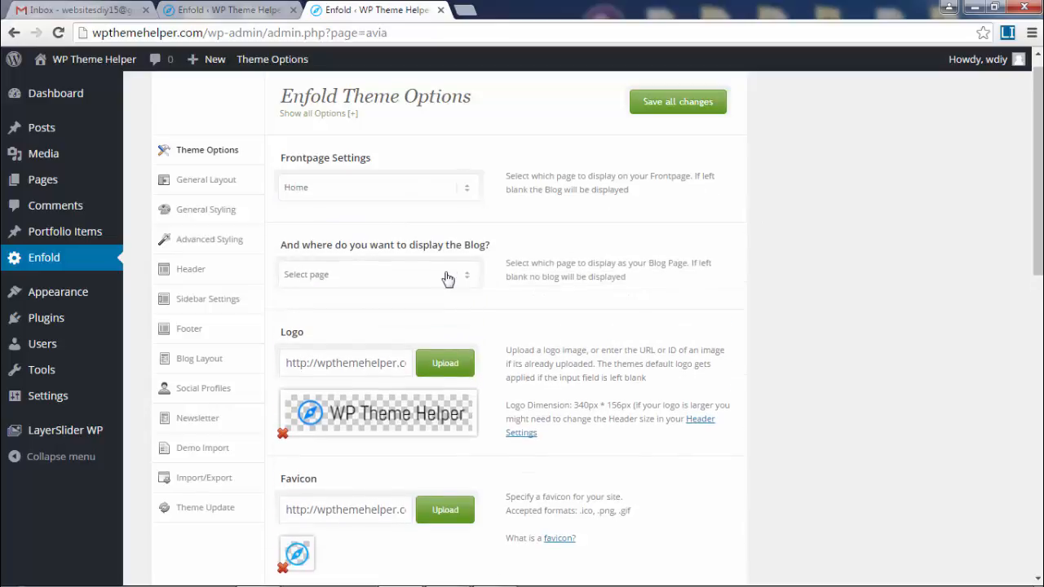
left_click(447, 279)
left_click(437, 280)
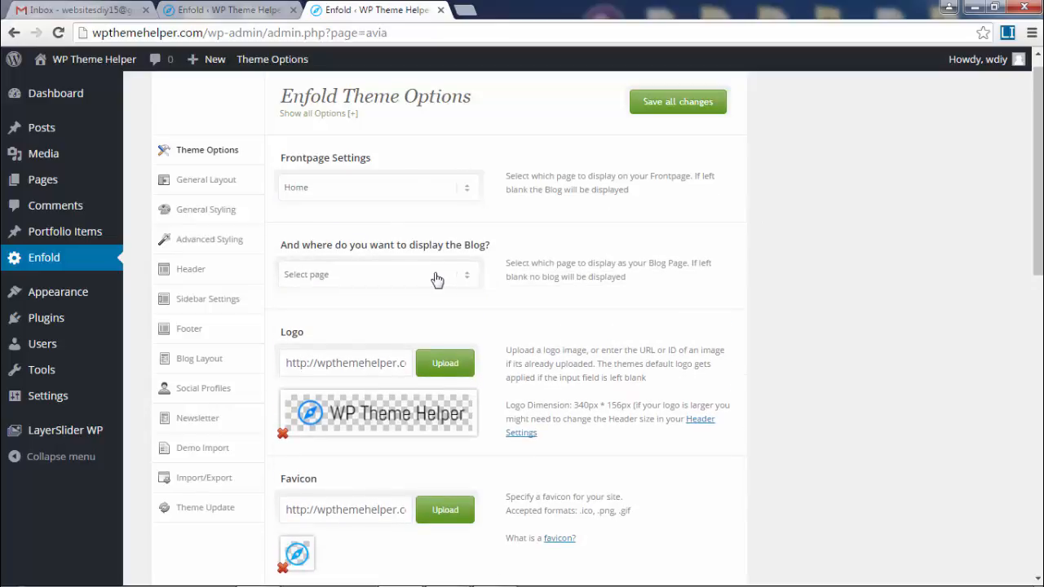
left_click(681, 107)
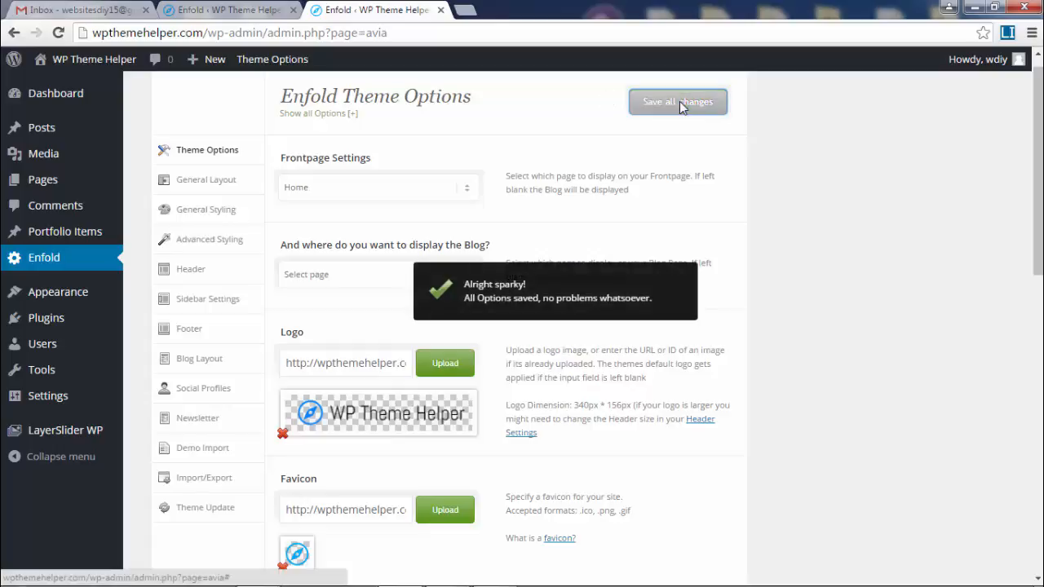
mouse_move(93, 64)
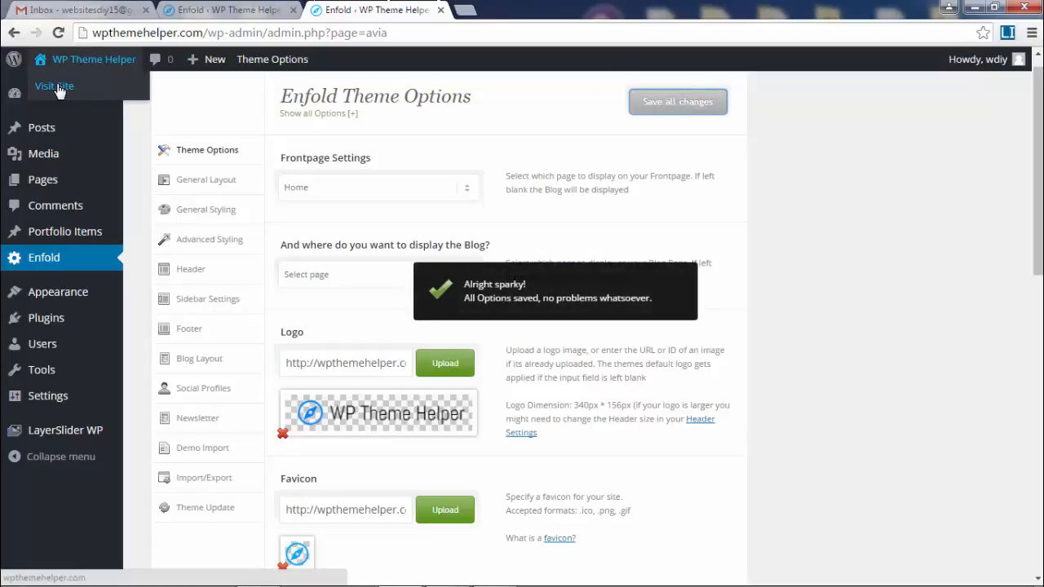
right_click(59, 92)
left_click(106, 93)
left_click(503, 15)
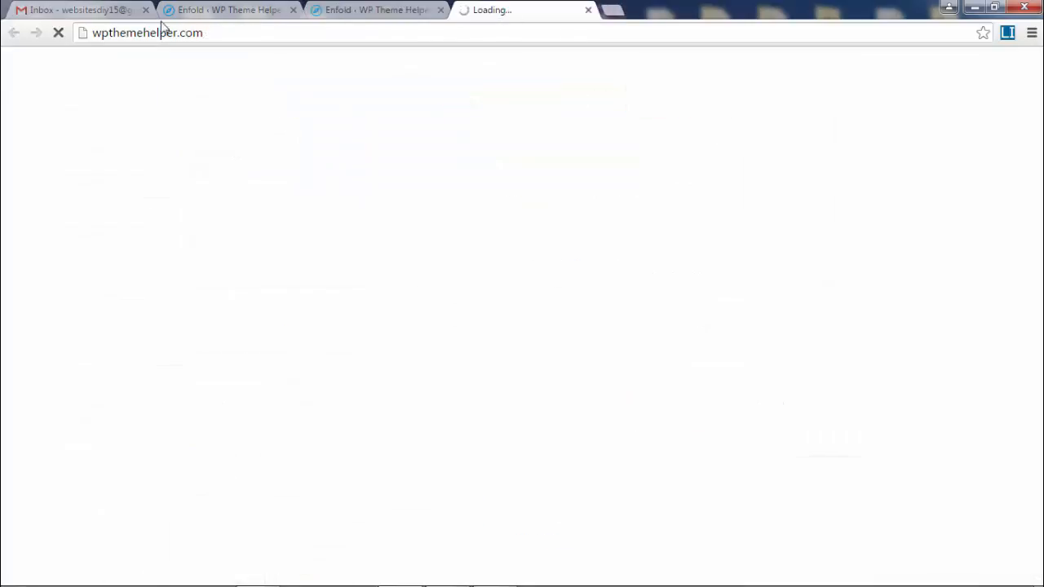
left_click(187, 40)
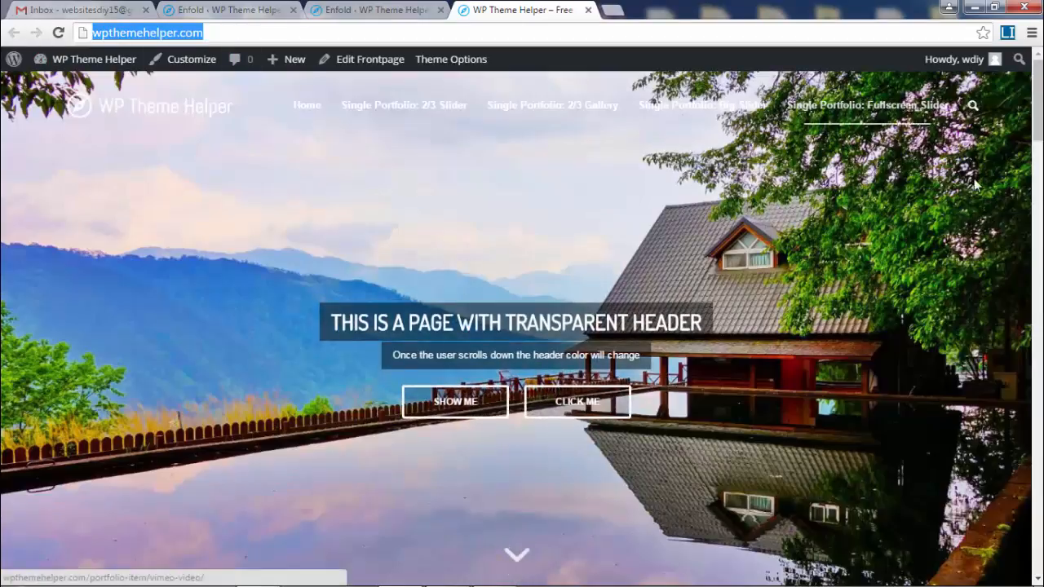
left_click(977, 186)
scroll(976, 186, "down", 2)
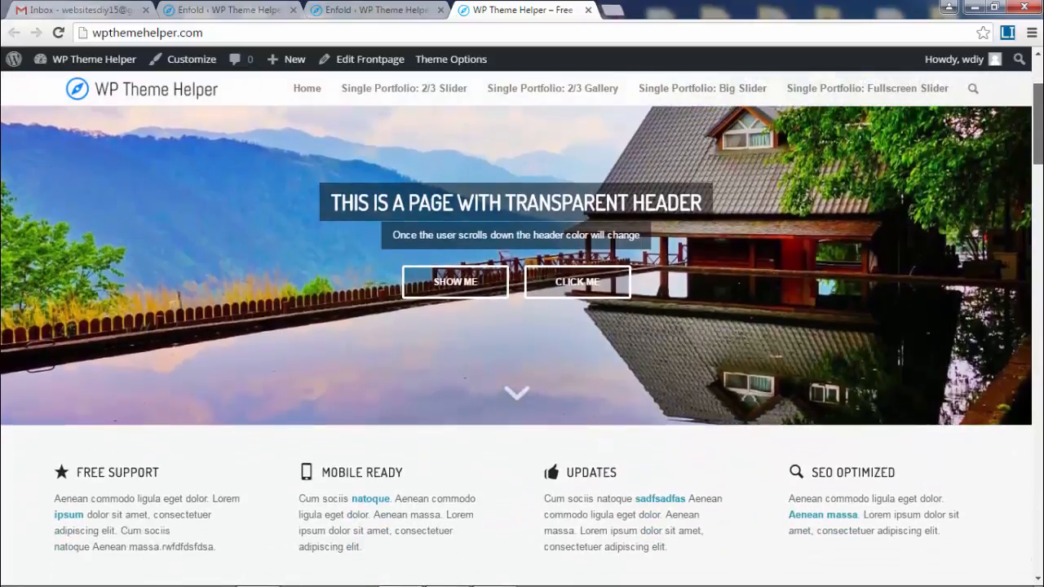
scroll(976, 186, "down", 7)
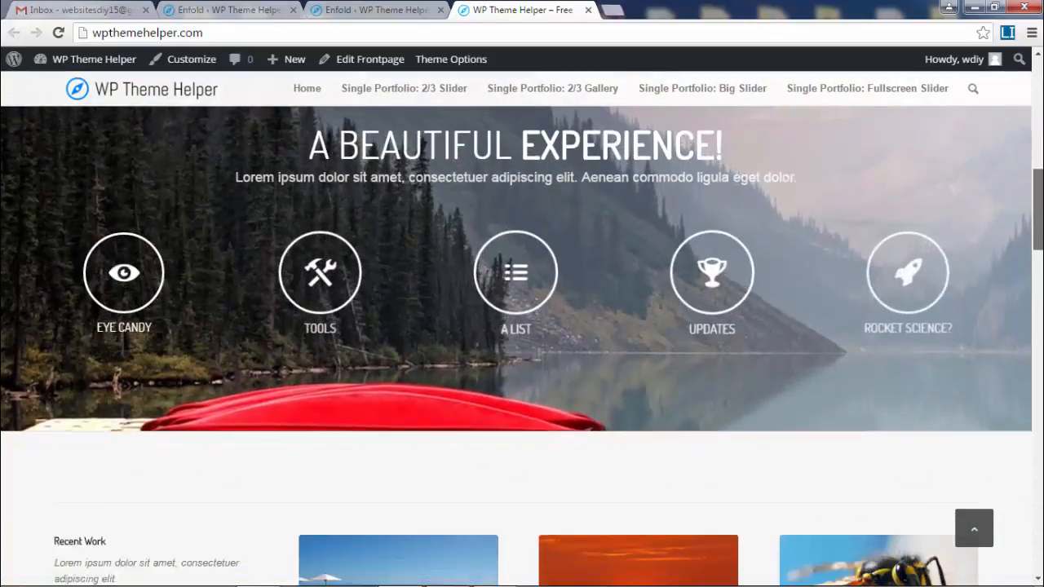
scroll(522, 345, "down", 5)
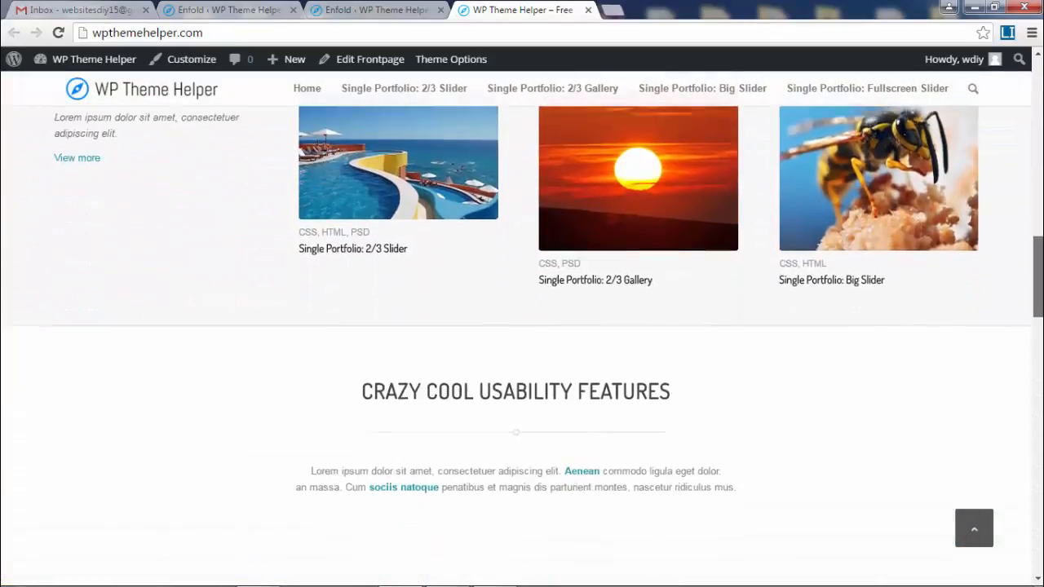
scroll(1040, 357, "down", 5)
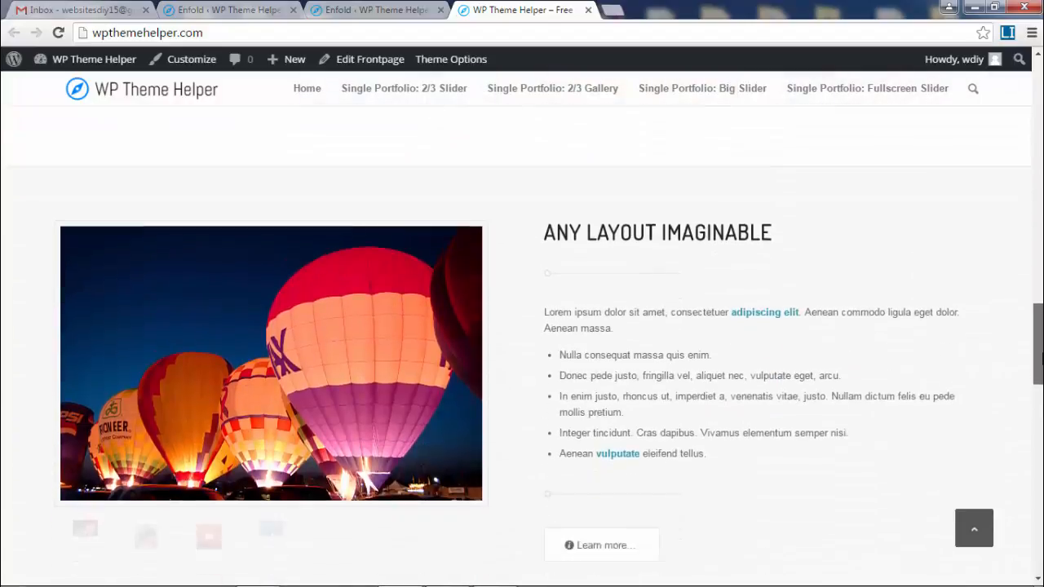
scroll(1042, 357, "down", 9)
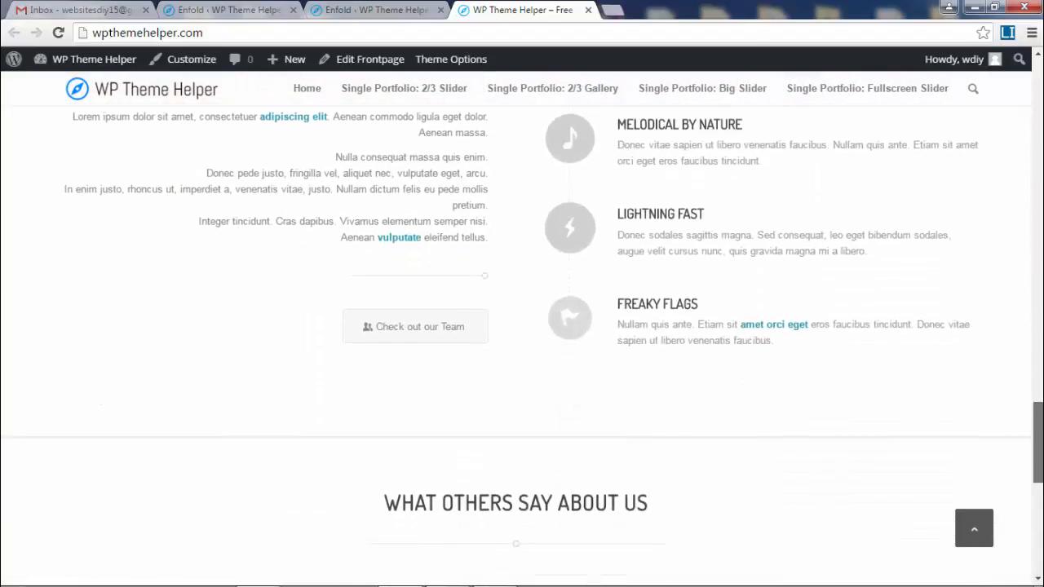
scroll(522, 342, "down", 7)
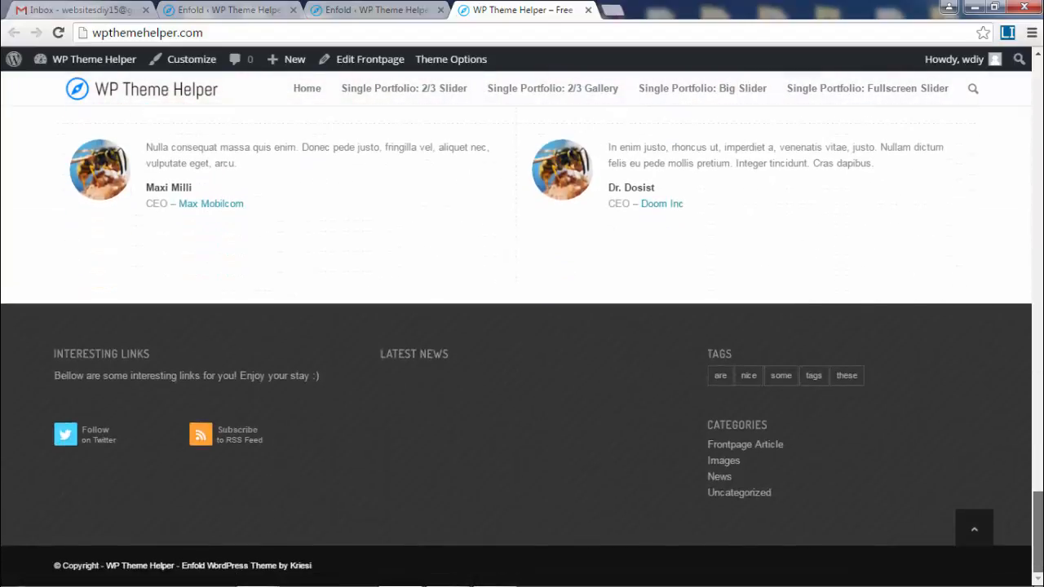
scroll(697, 436, "up", 3)
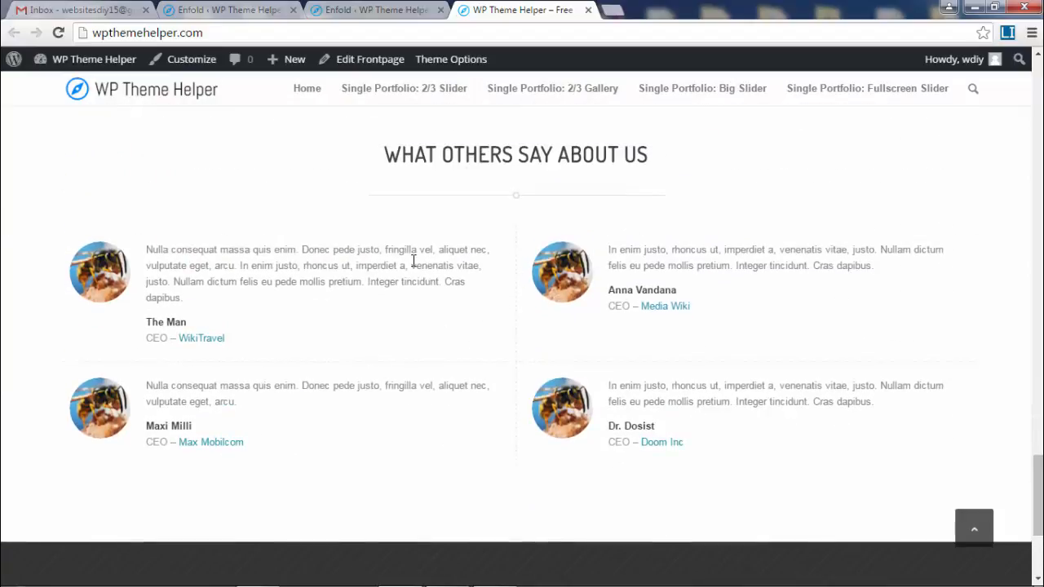
left_click_drag(1038, 499, 1038, 115)
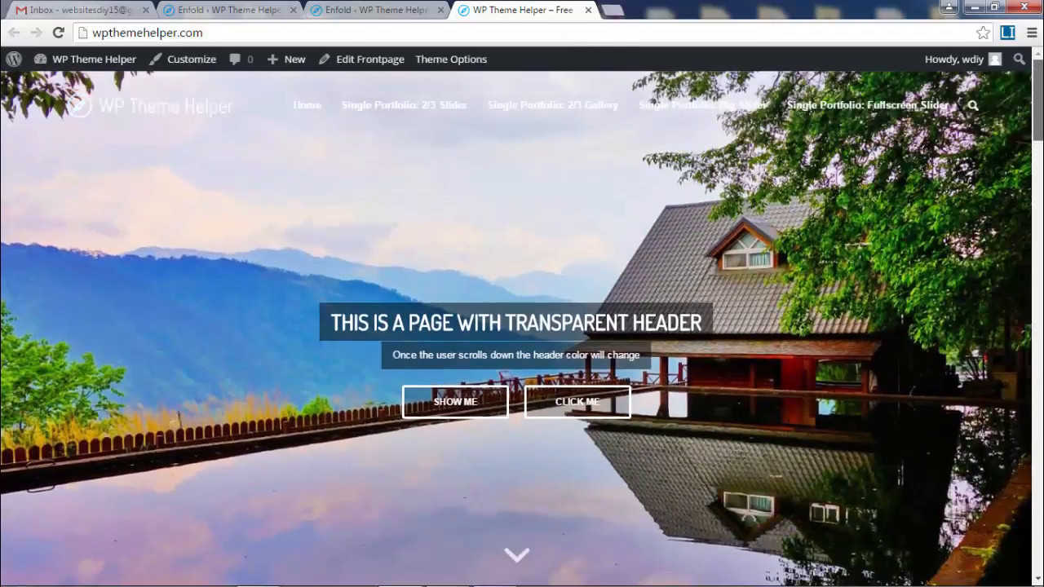
left_click(588, 9)
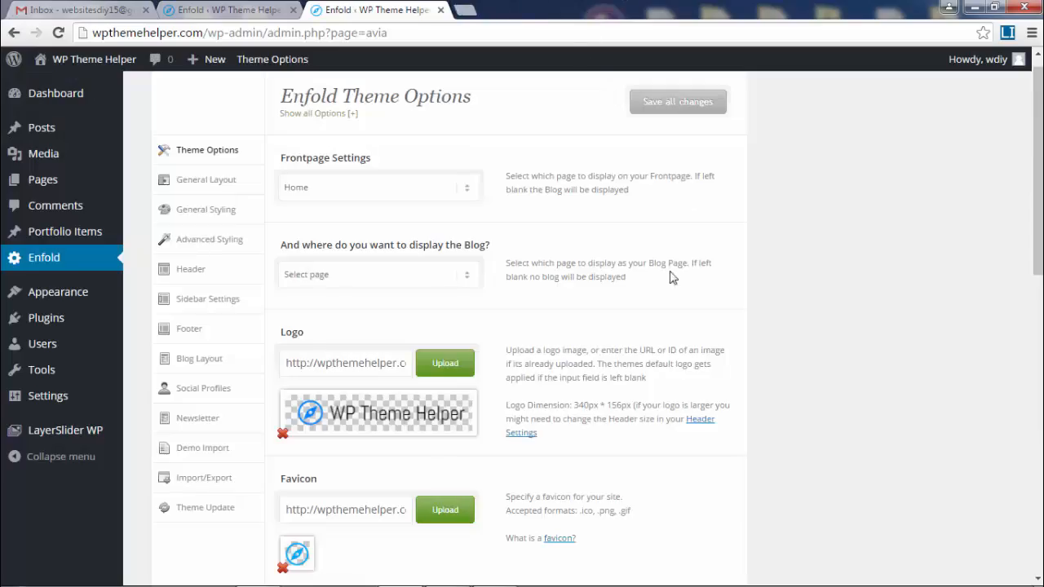
mouse_move(46, 184)
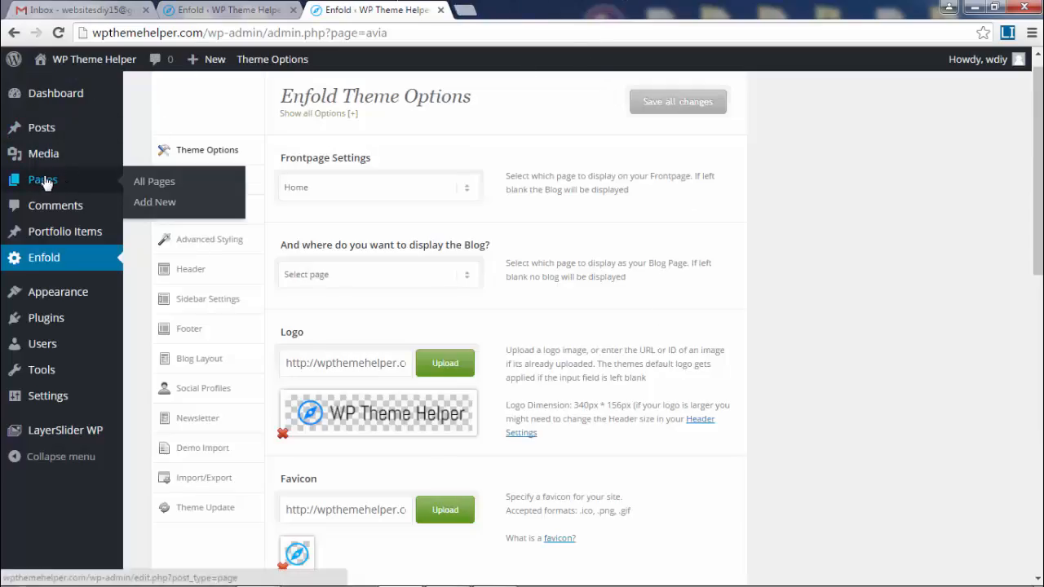